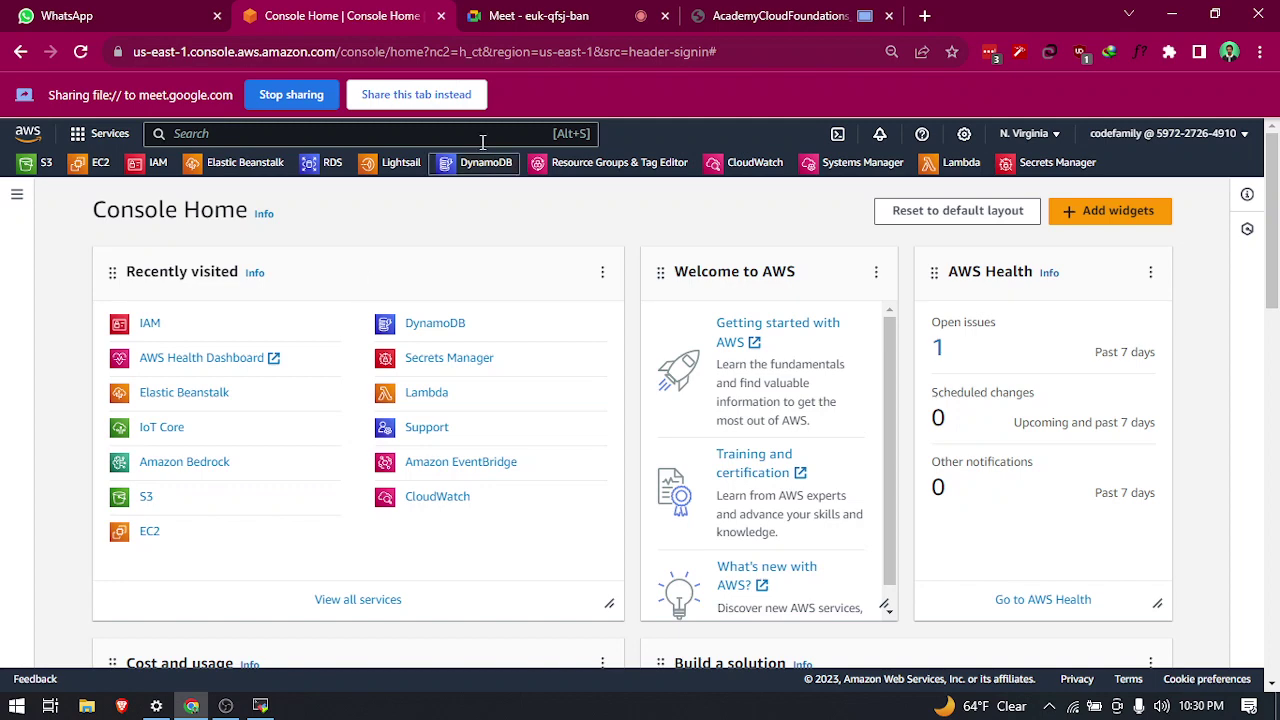
# - In the Meet call, end the course PDF share and present the AWS Console Home tab
pyautogui.click(590, 17)
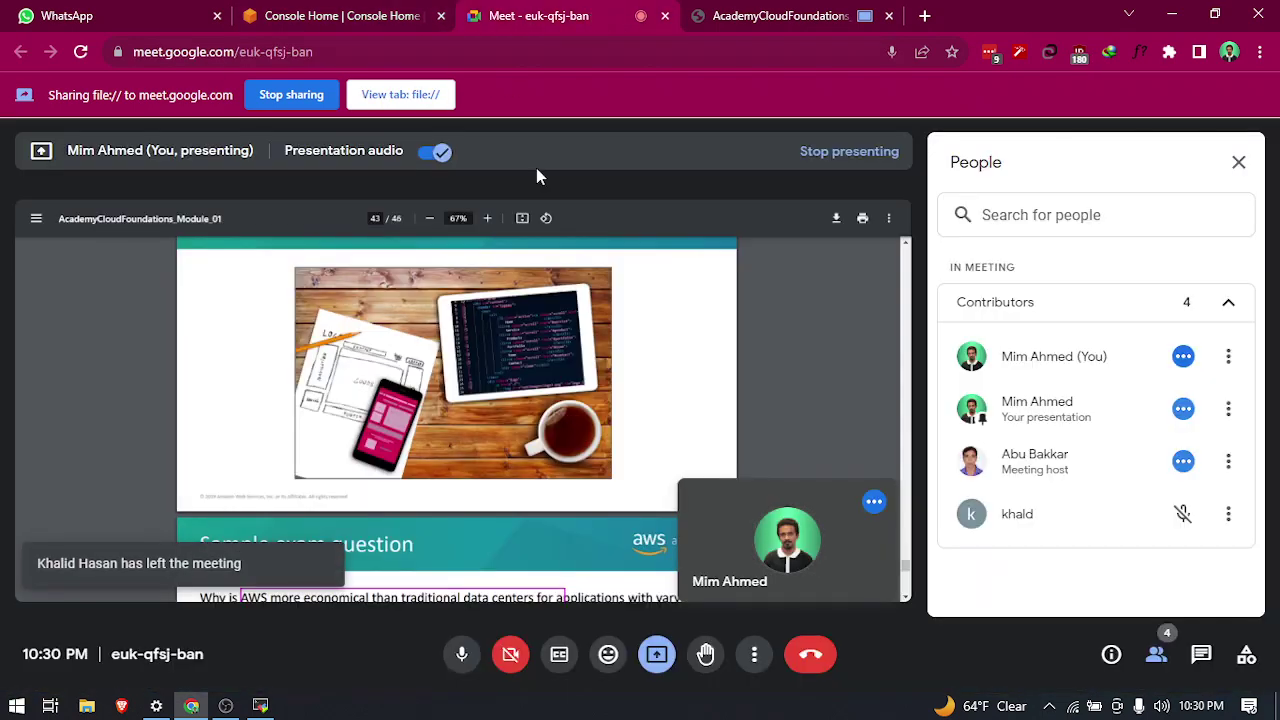
pyautogui.click(662, 660)
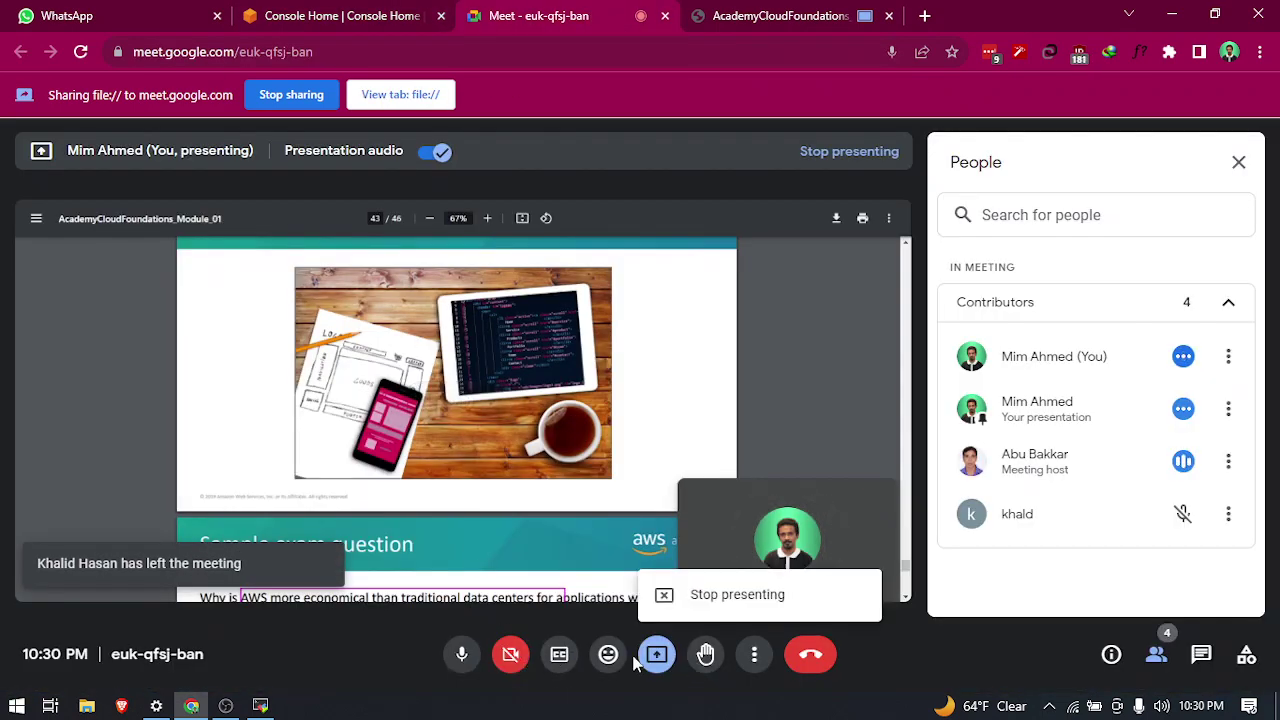
pyautogui.click(660, 660)
pyautogui.click(658, 660)
pyautogui.click(663, 660)
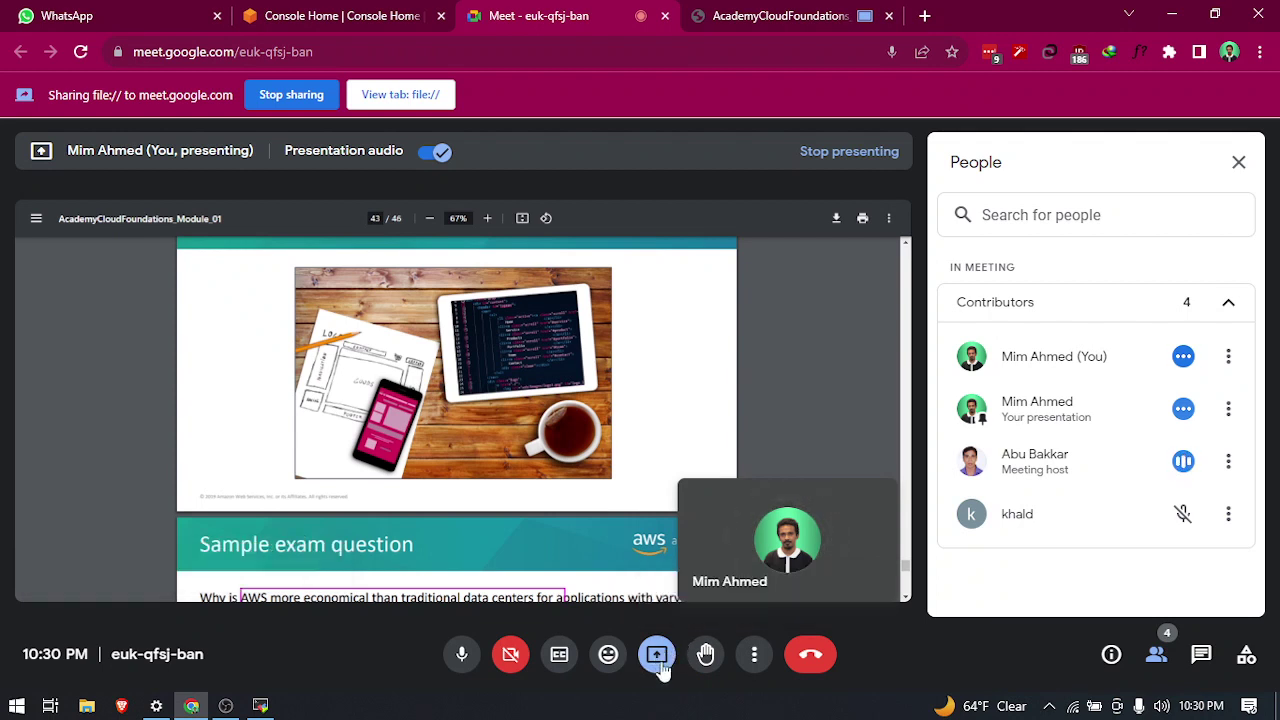
pyautogui.click(295, 98)
pyautogui.click(655, 656)
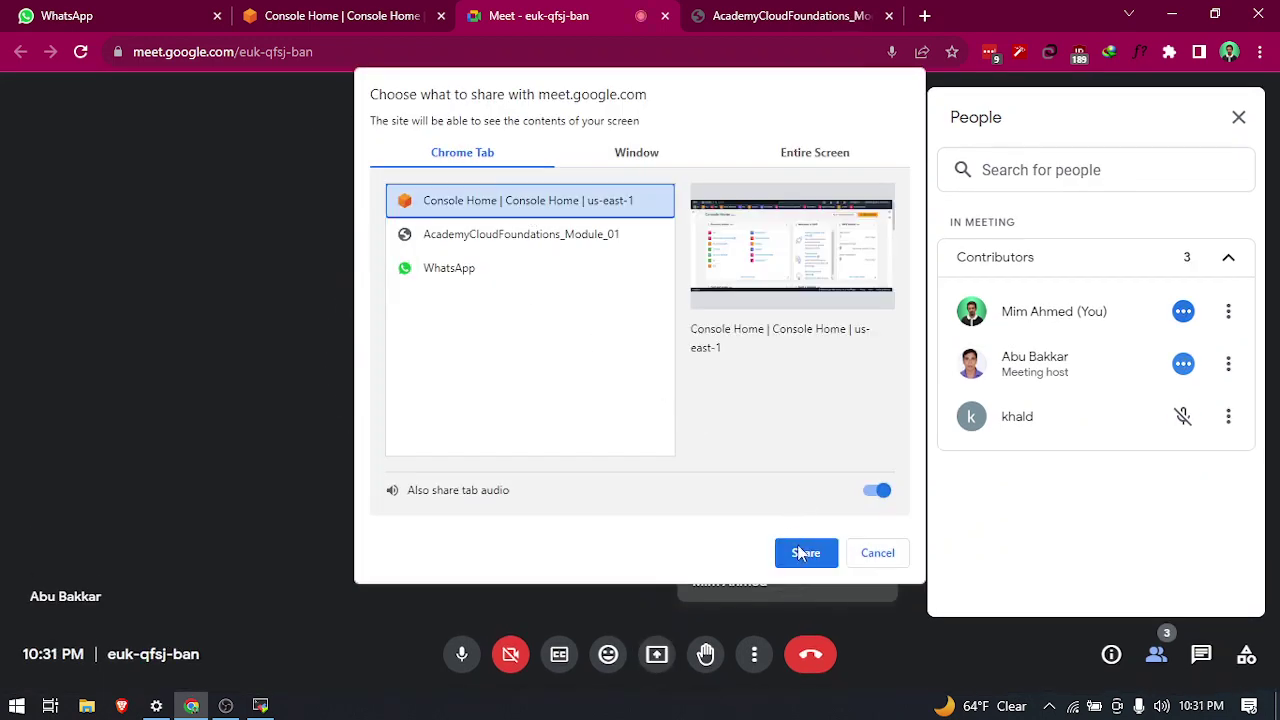
pyautogui.click(805, 553)
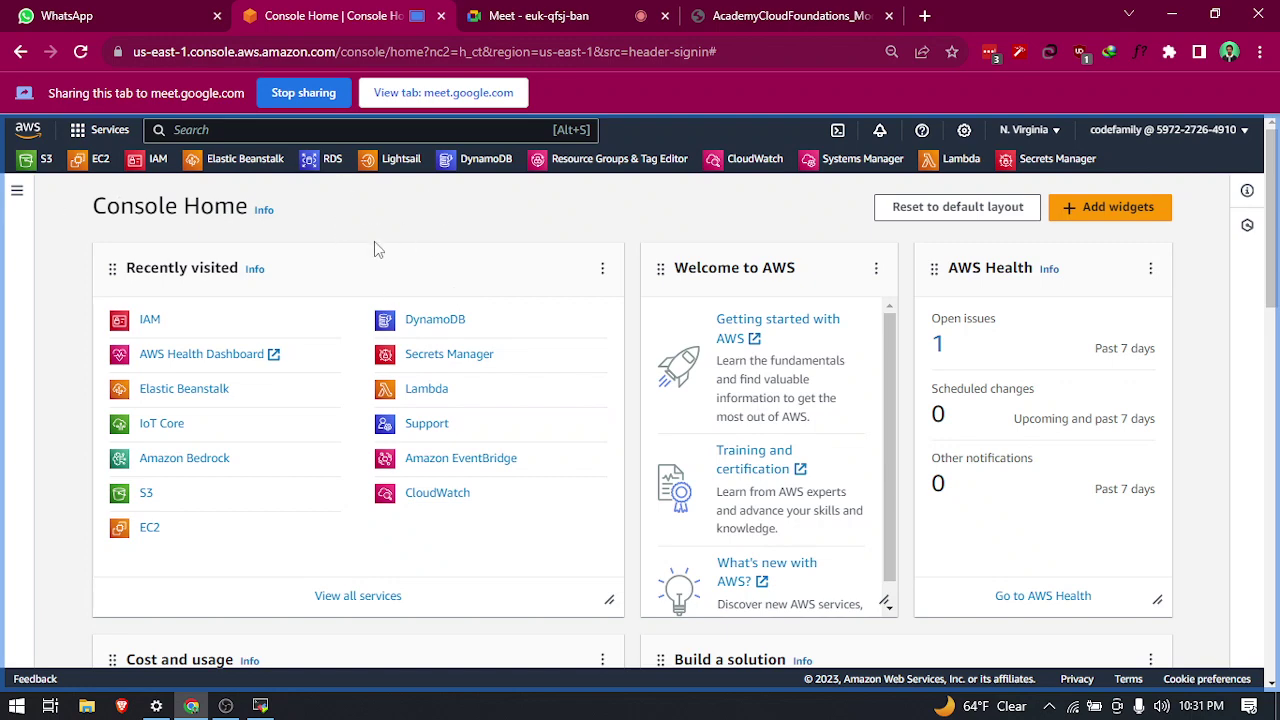
# - Sign out of the AWS account from the account dropdown at the top right of Console Home
pyautogui.scroll(-15, 397, 280)
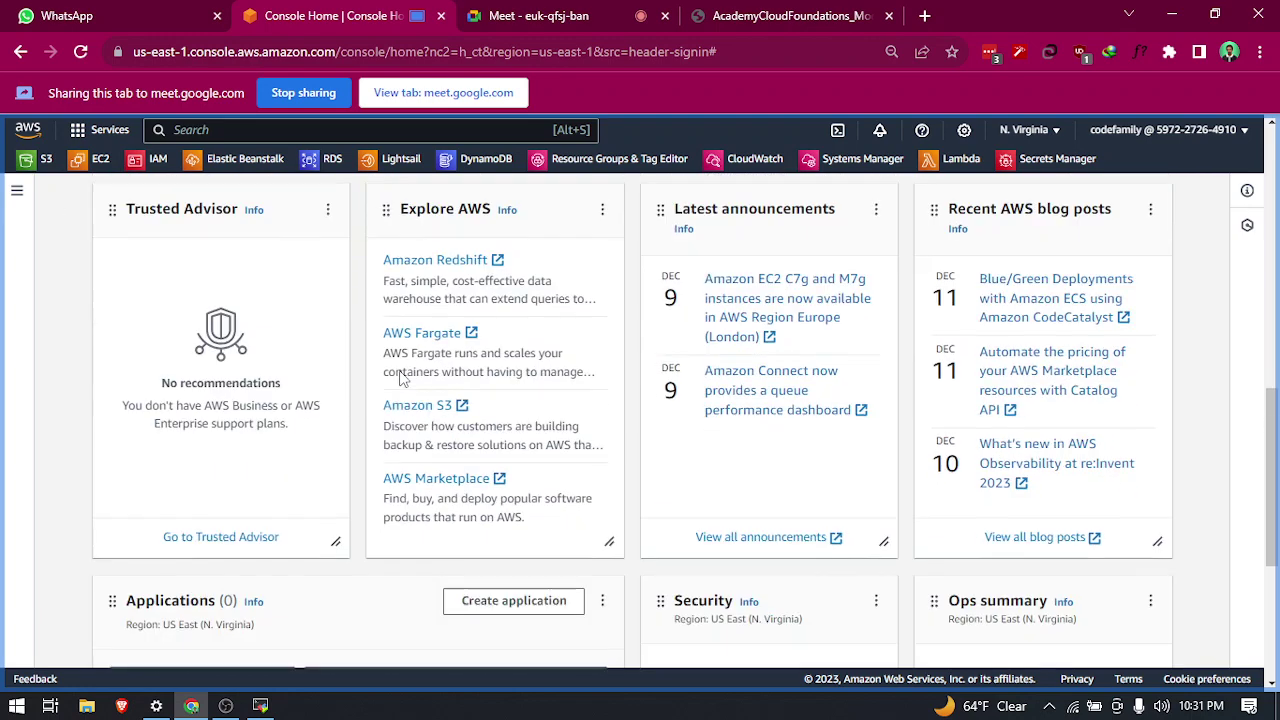
pyautogui.scroll(15, 400, 371)
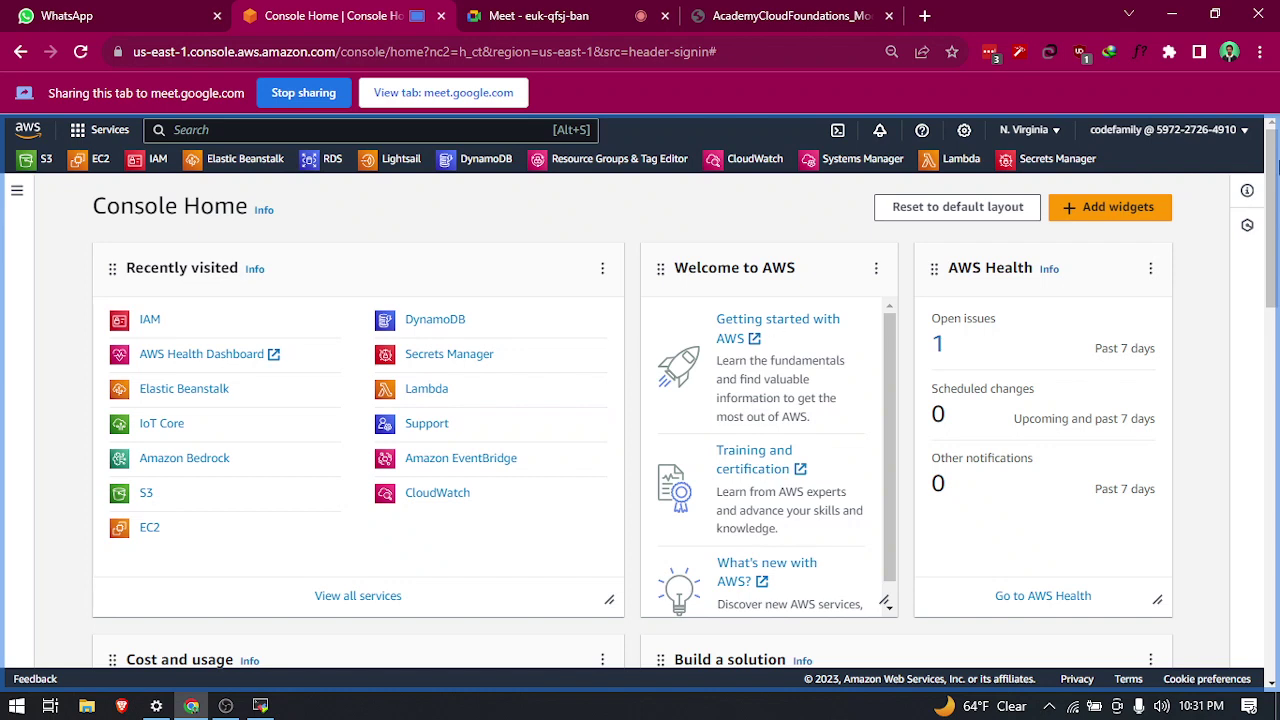
pyautogui.click(1238, 131)
pyautogui.click(1240, 426)
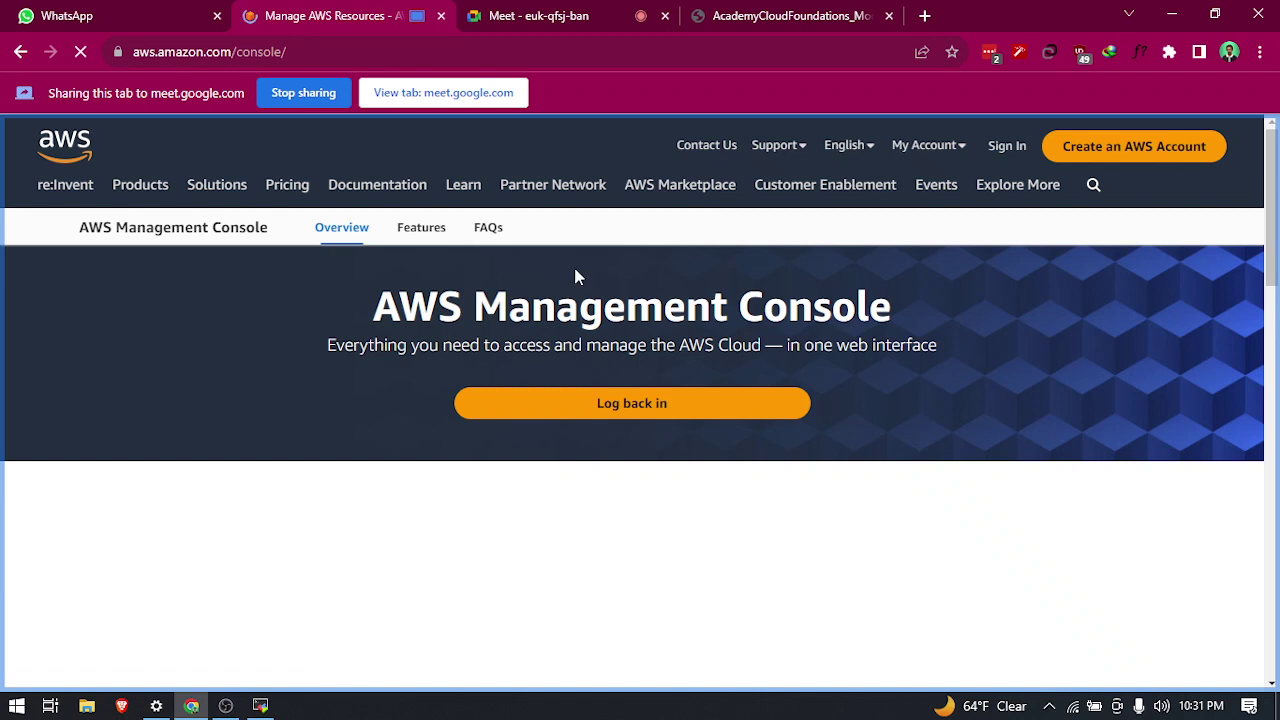
# - Go to the console sign-in page and try filling the root user email field with a saved address
pyautogui.click(1000, 147)
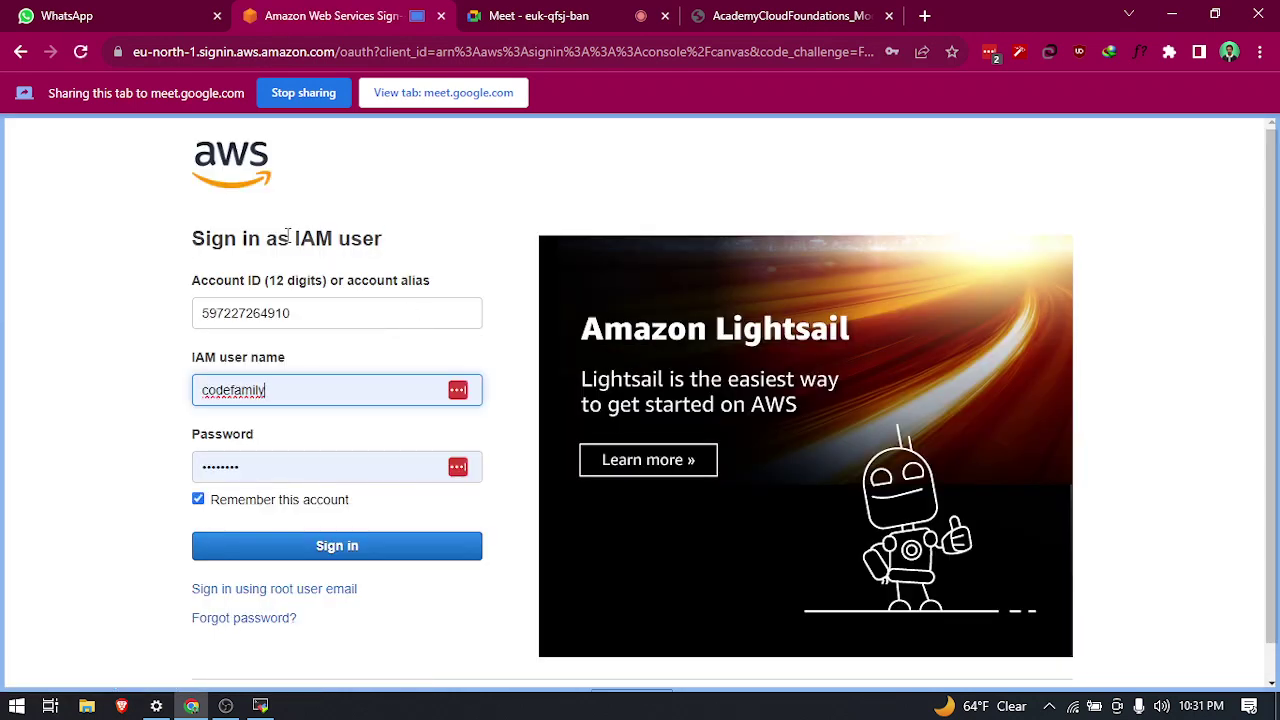
pyautogui.moveTo(293, 236); pyautogui.dragTo(423, 240)
pyautogui.click(425, 241)
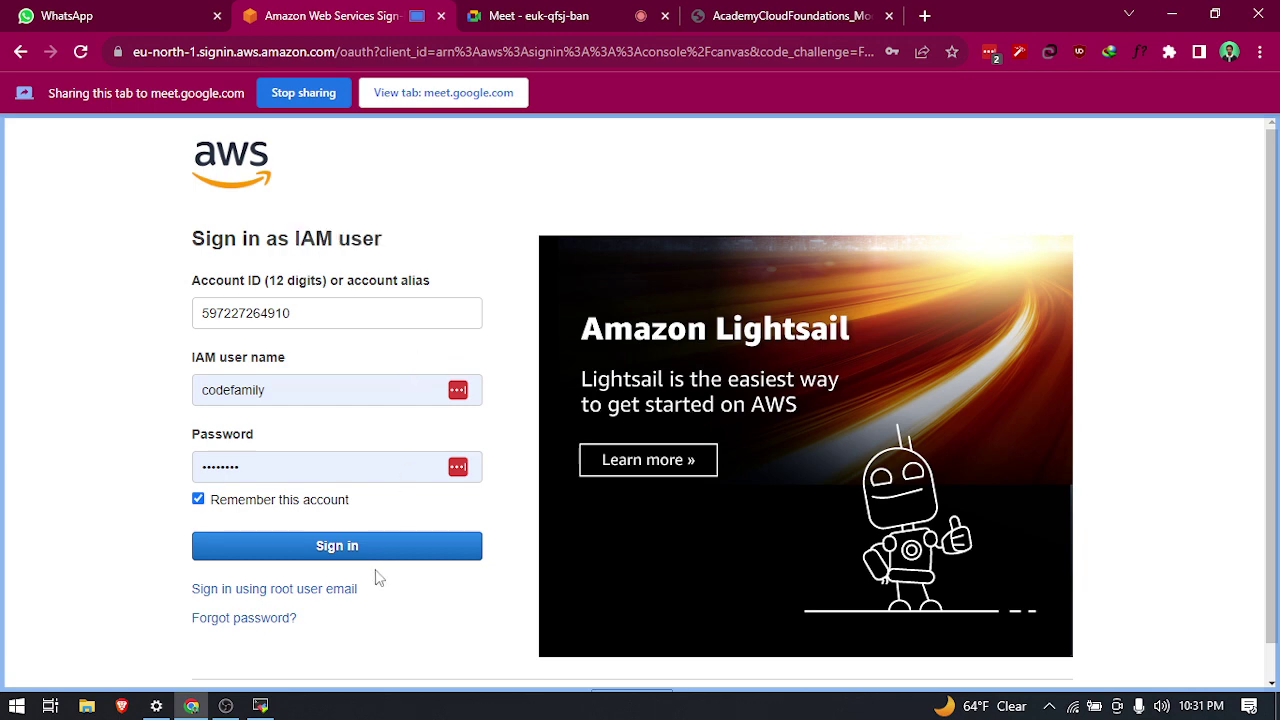
pyautogui.click(256, 594)
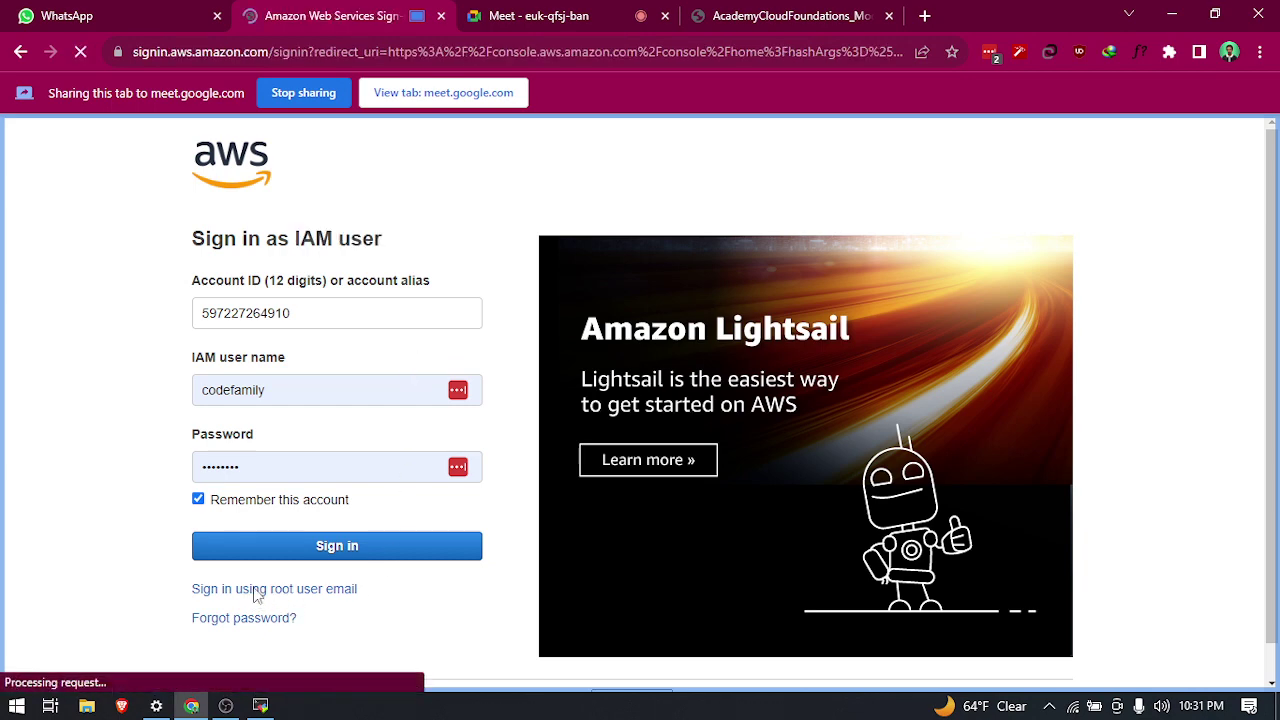
pyautogui.write('codefamily')
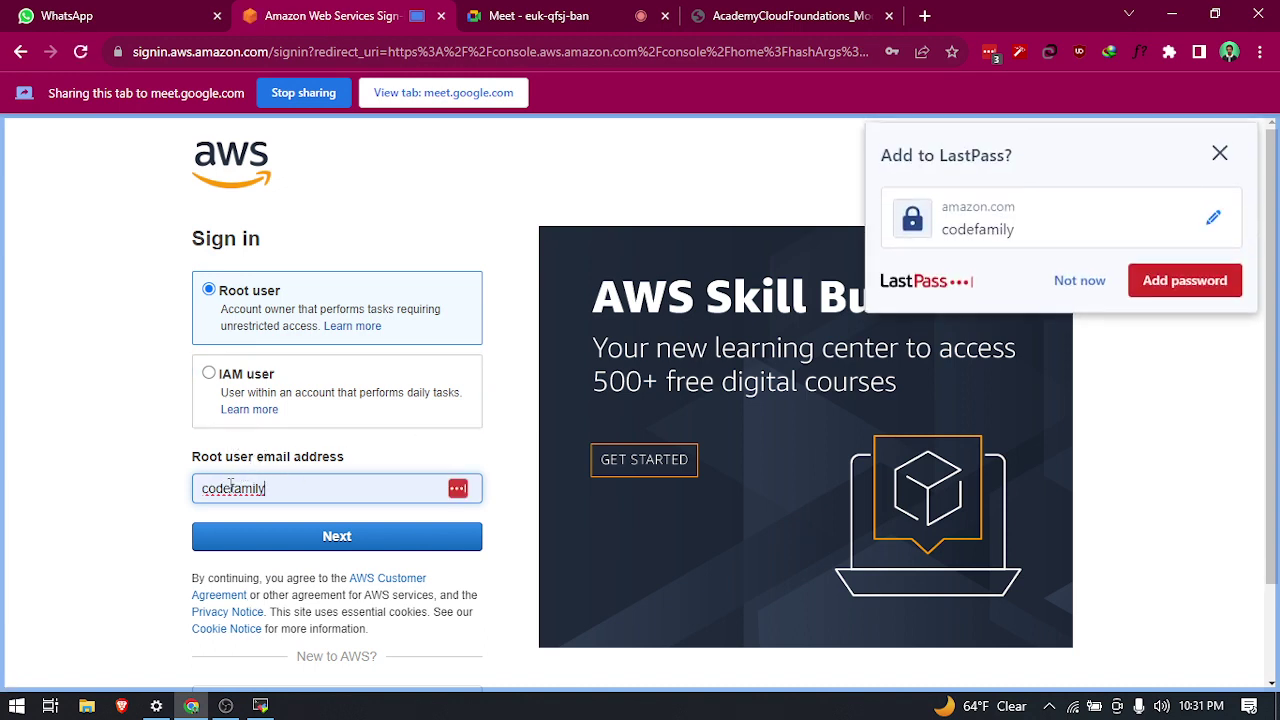
pyautogui.hotkey('ctrl', 'a')
pyautogui.hotkey('ctrl', 'v')
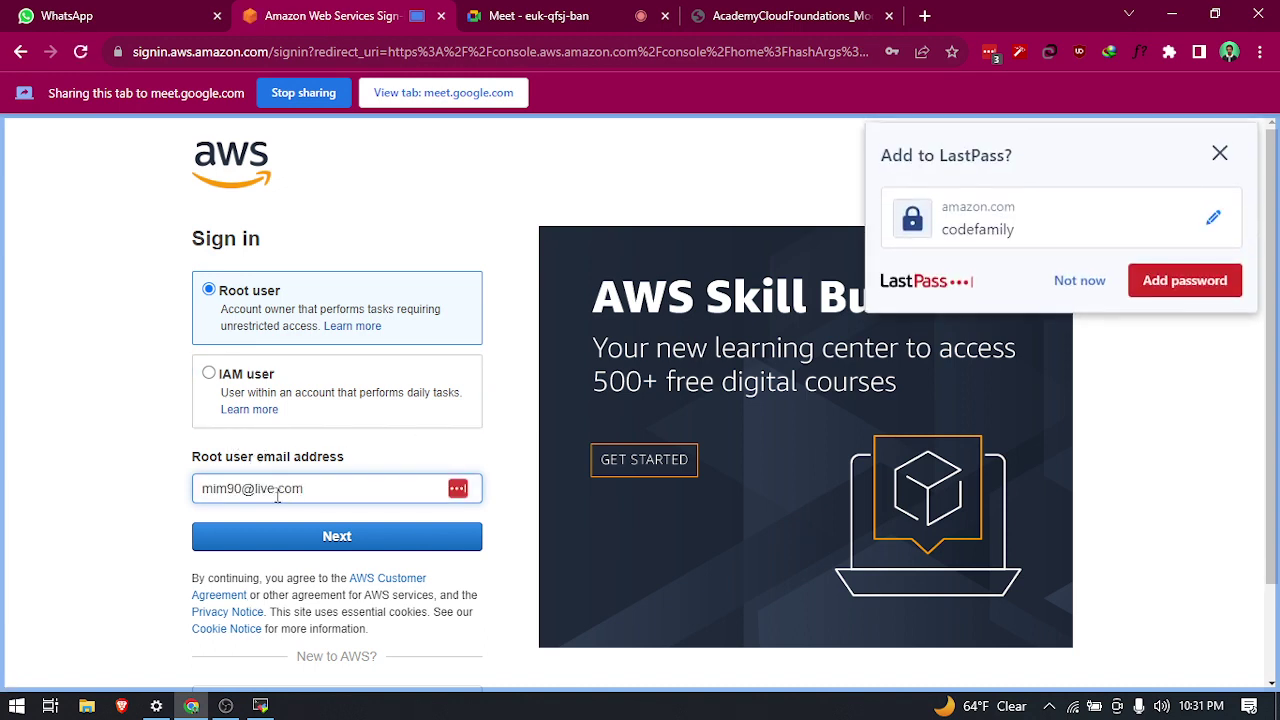
pyautogui.click(209, 486)
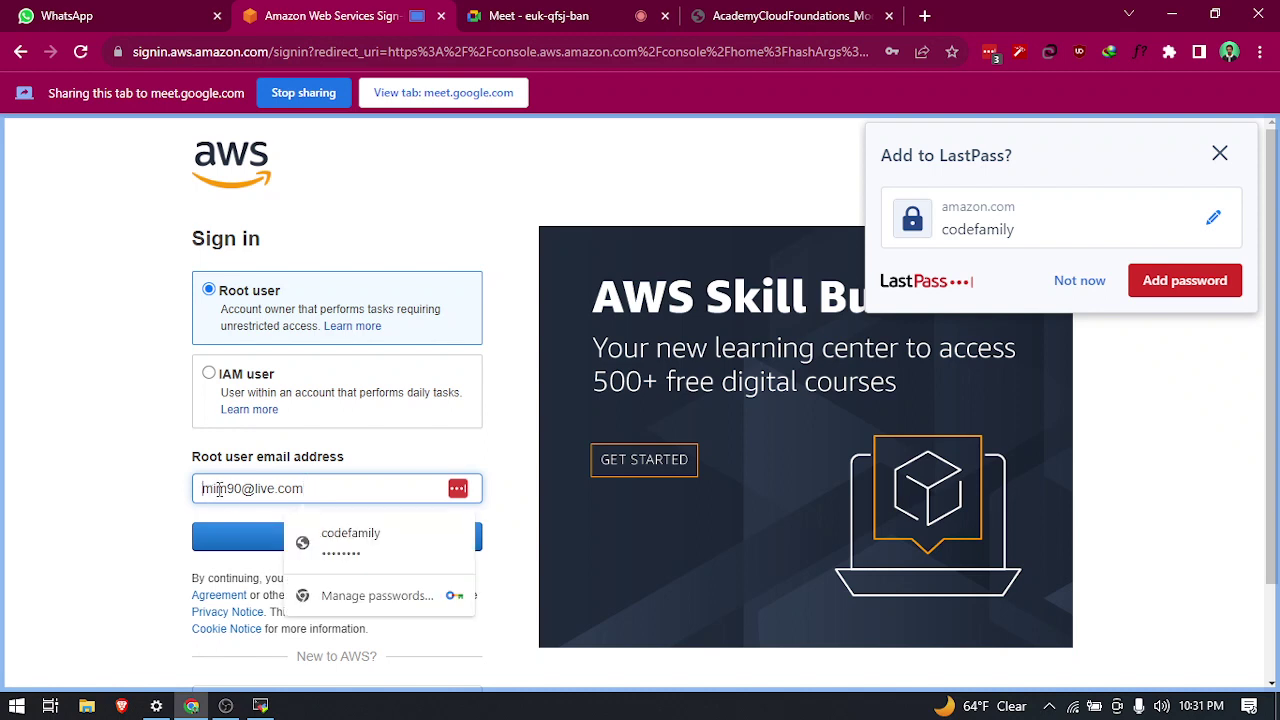
pyautogui.moveTo(207, 487); pyautogui.dragTo(318, 488)
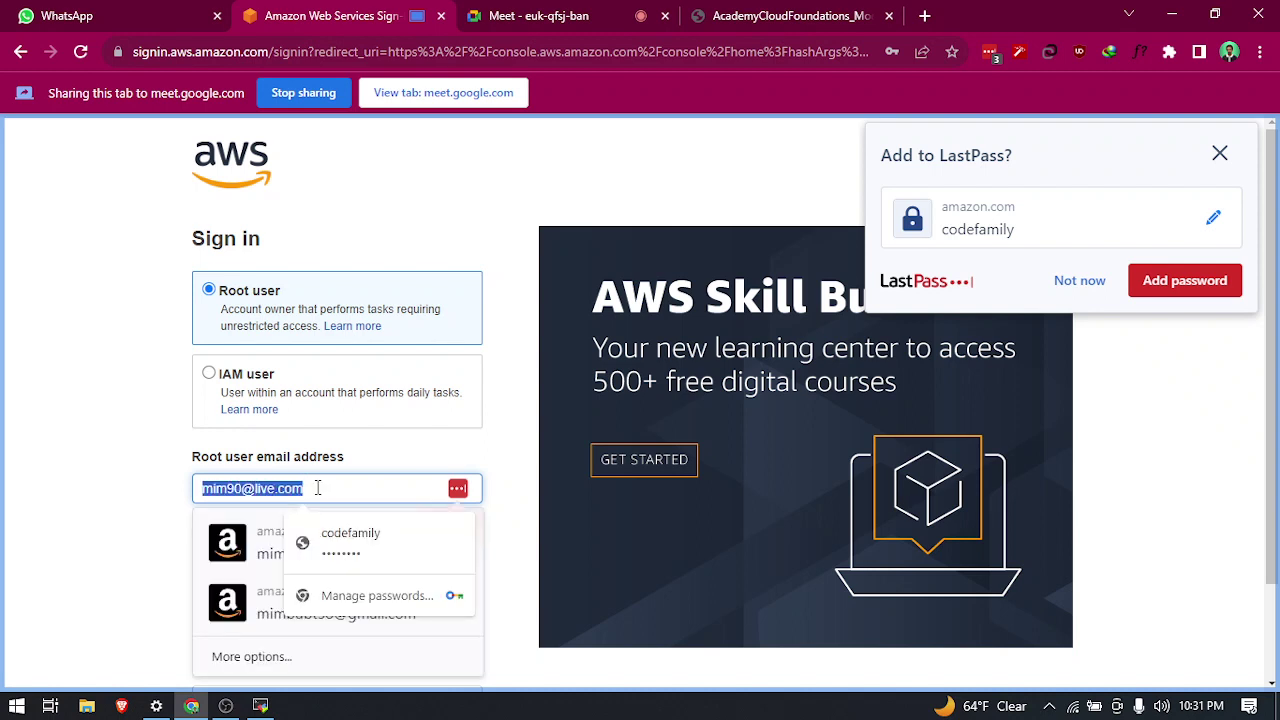
pyautogui.click(203, 488)
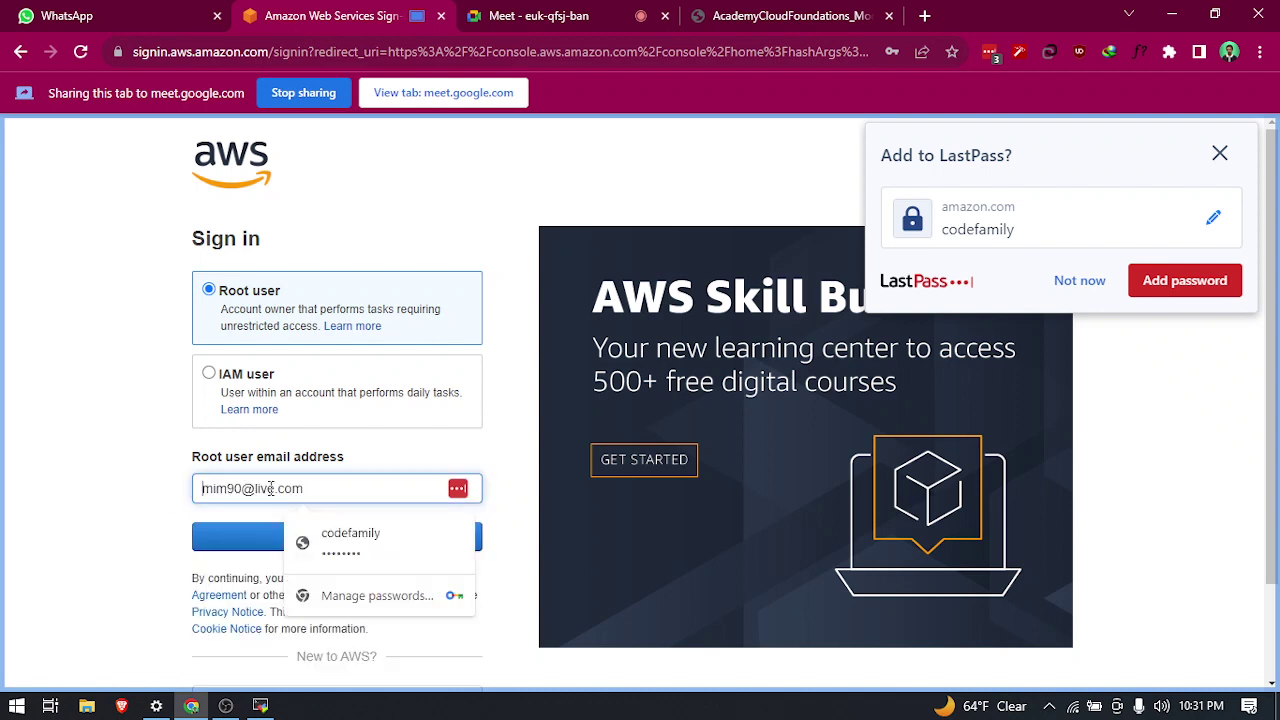
pyautogui.moveTo(203, 488); pyautogui.dragTo(314, 488)
pyautogui.click(394, 451)
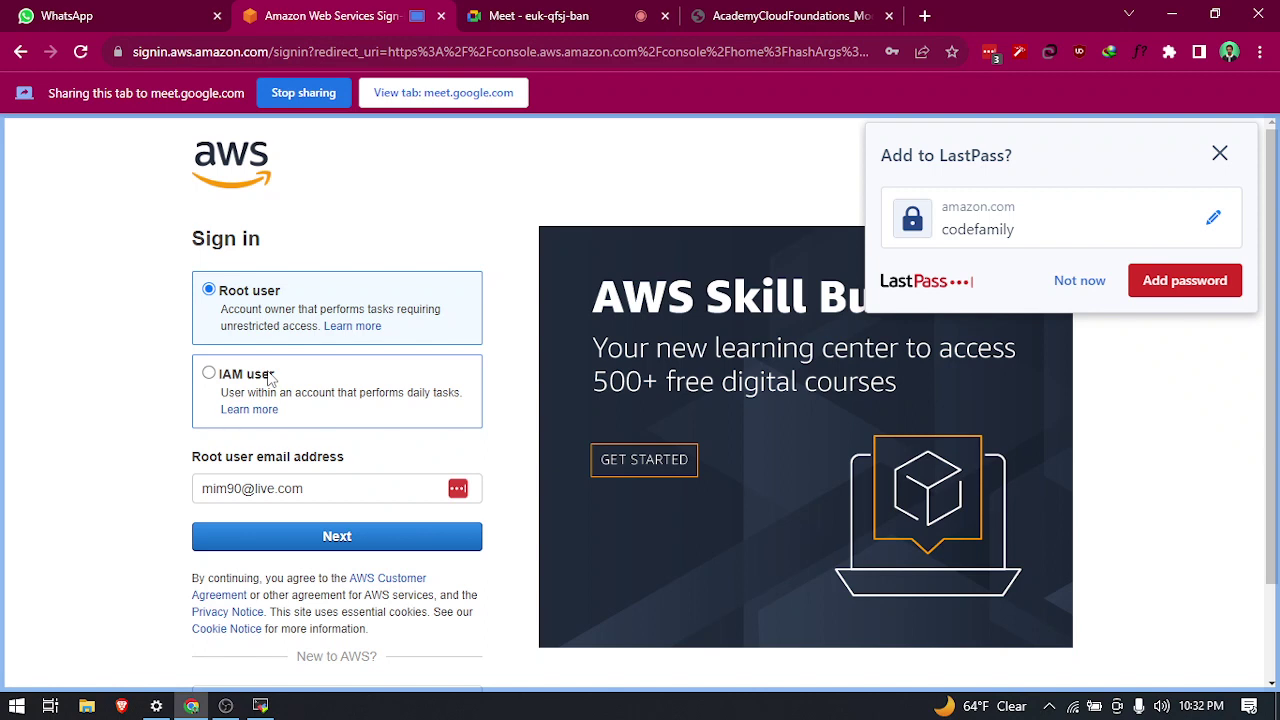
pyautogui.click(1086, 282)
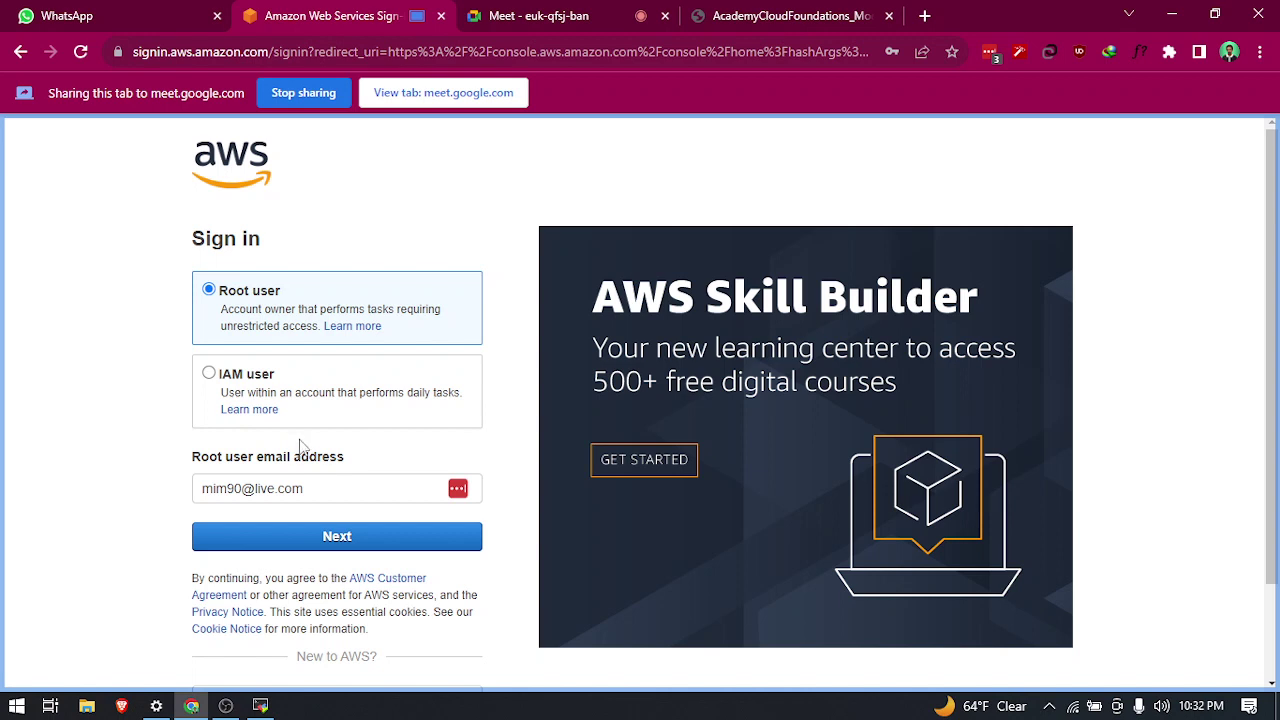
pyautogui.click(323, 490)
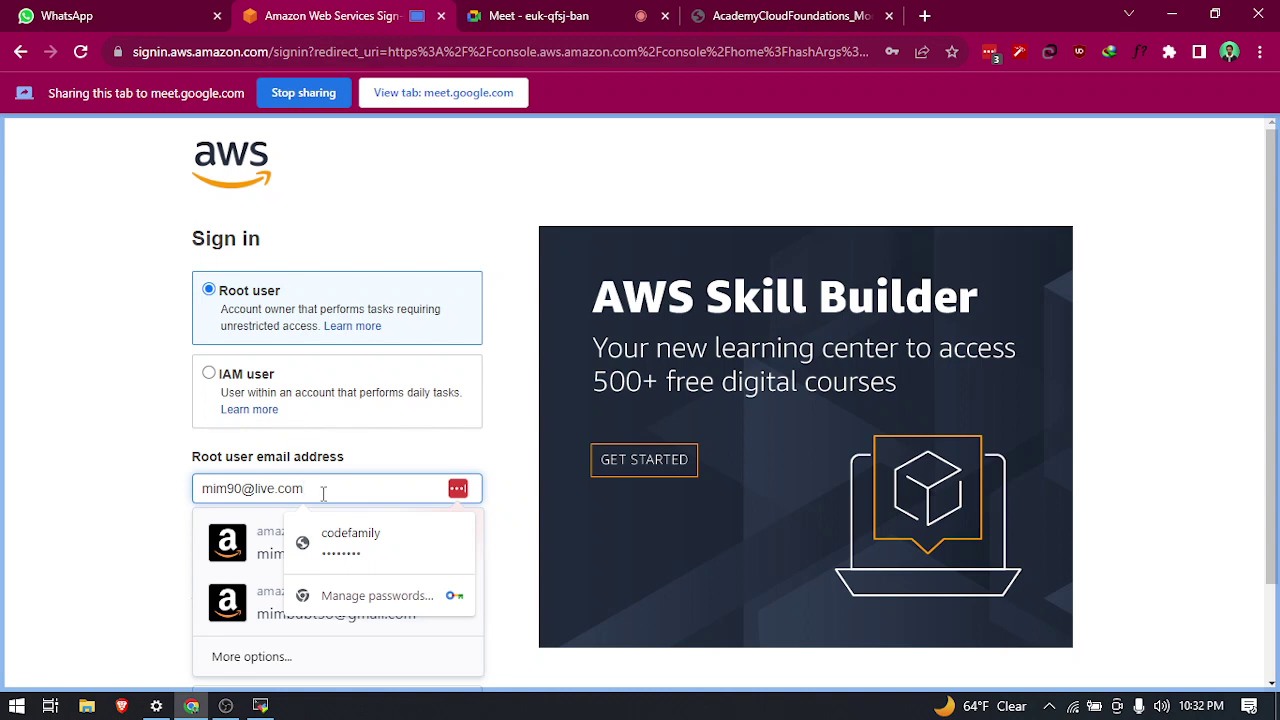
pyautogui.click(360, 466)
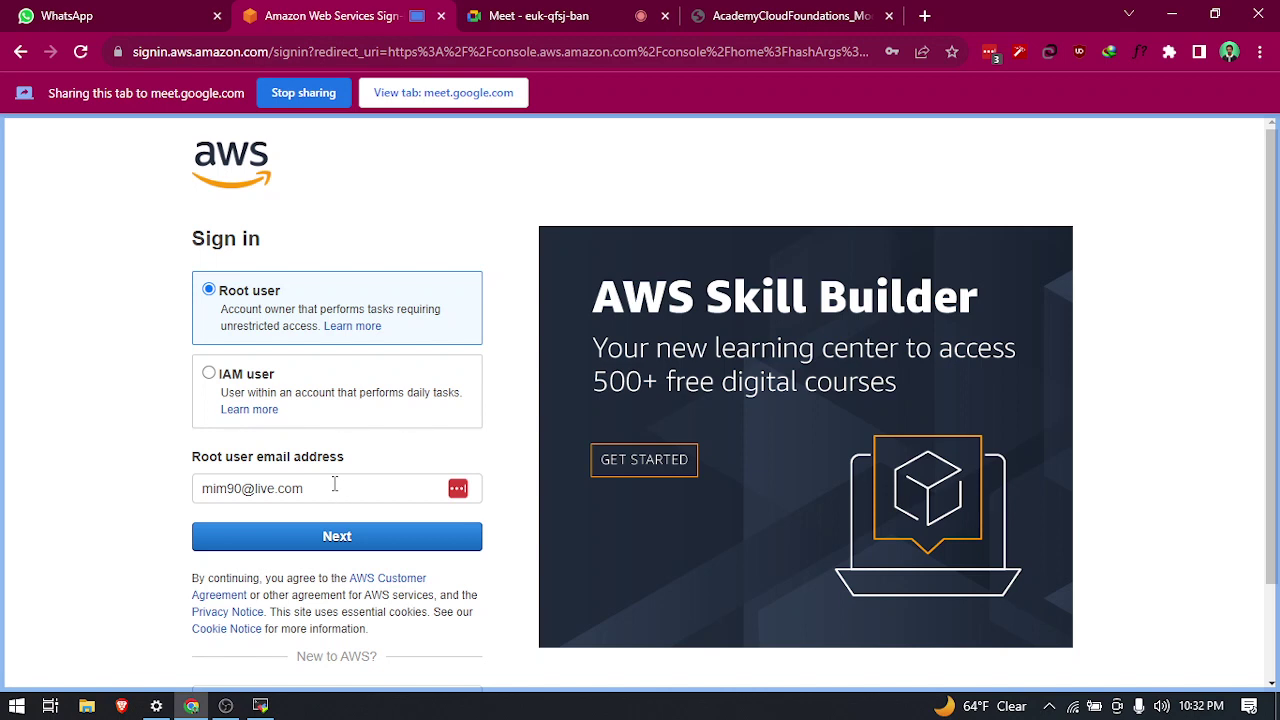
# - Sign in as an IAM user by entering the account alias and submitting the saved credentials
pyautogui.click(272, 385)
pyautogui.moveTo(326, 492); pyautogui.dragTo(135, 497)
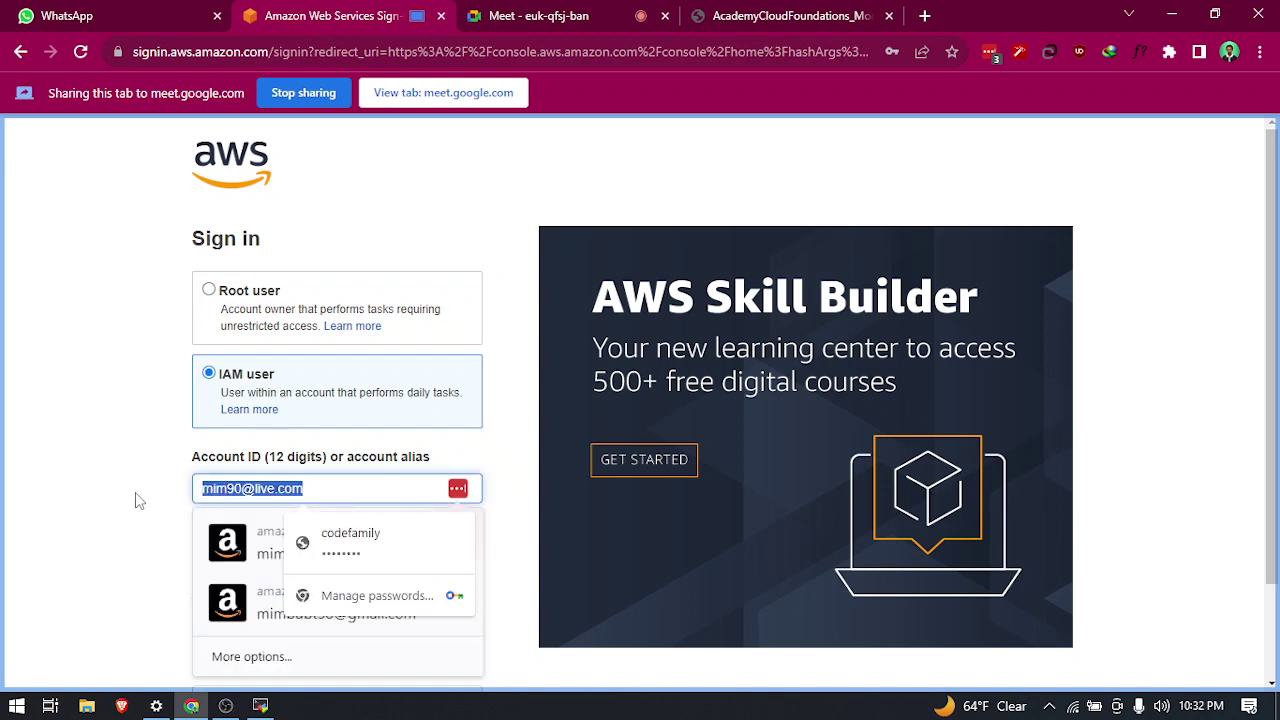
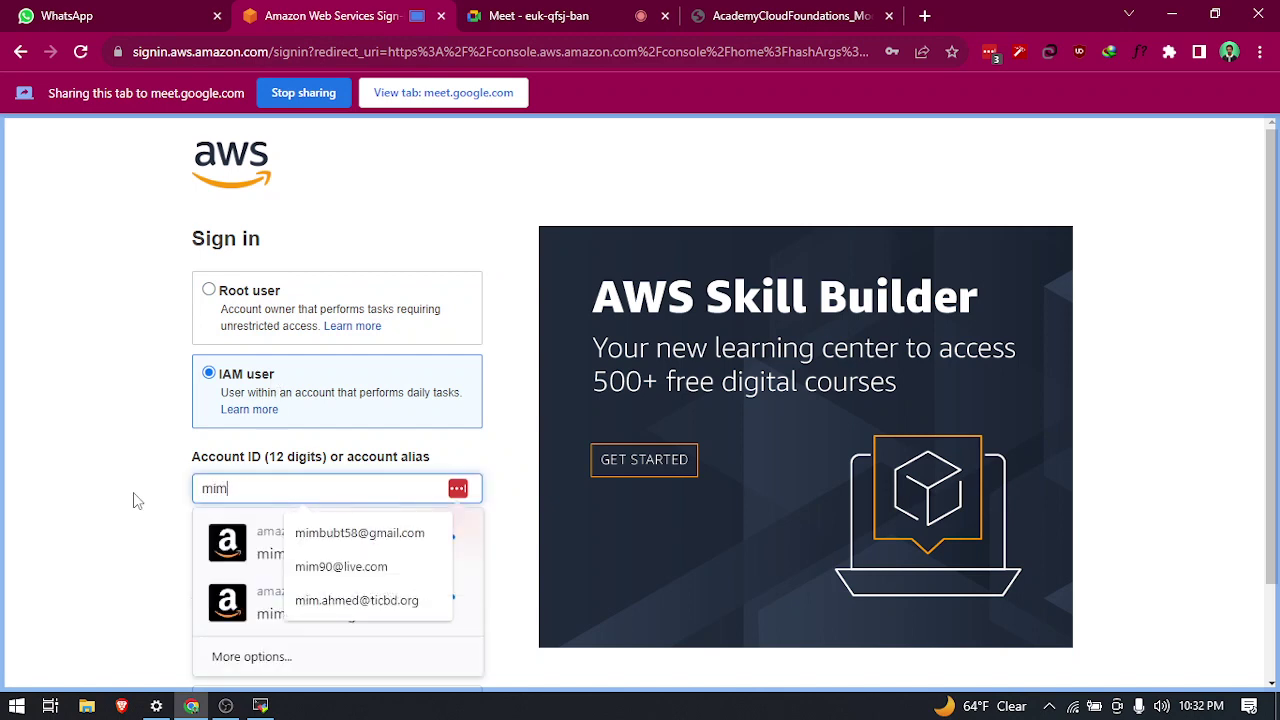
pyautogui.press('Return')
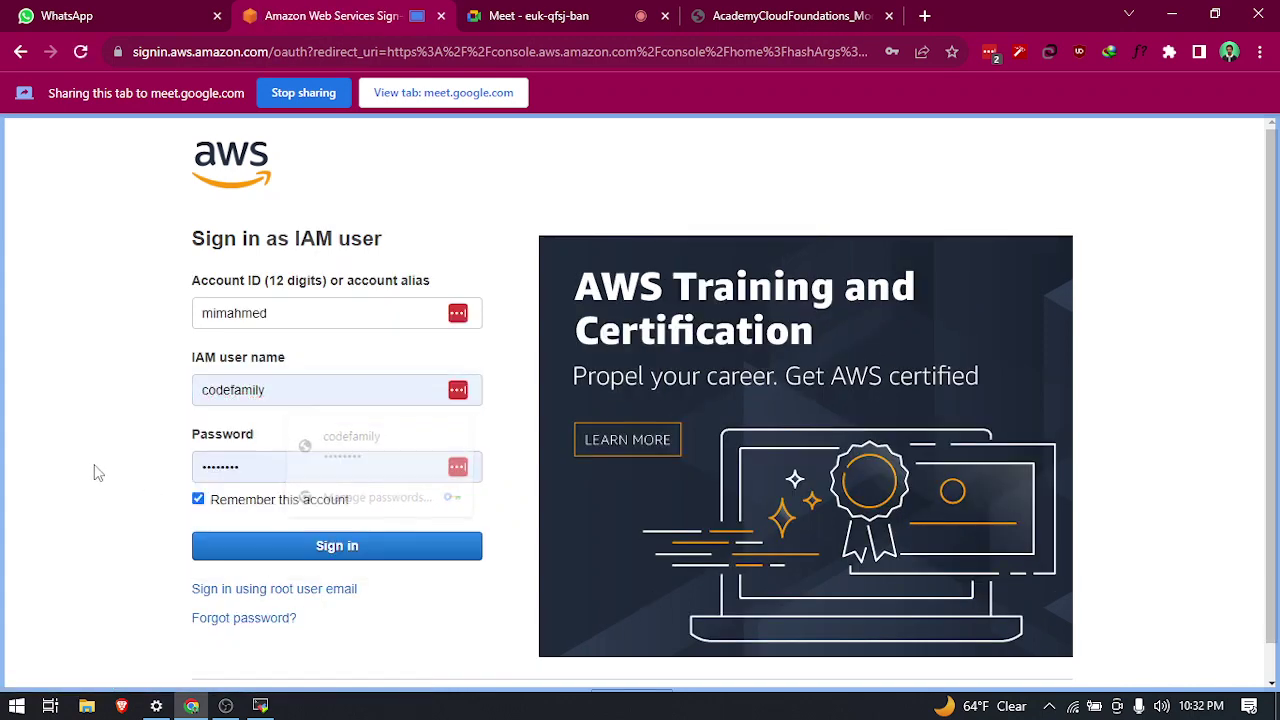
pyautogui.click(380, 546)
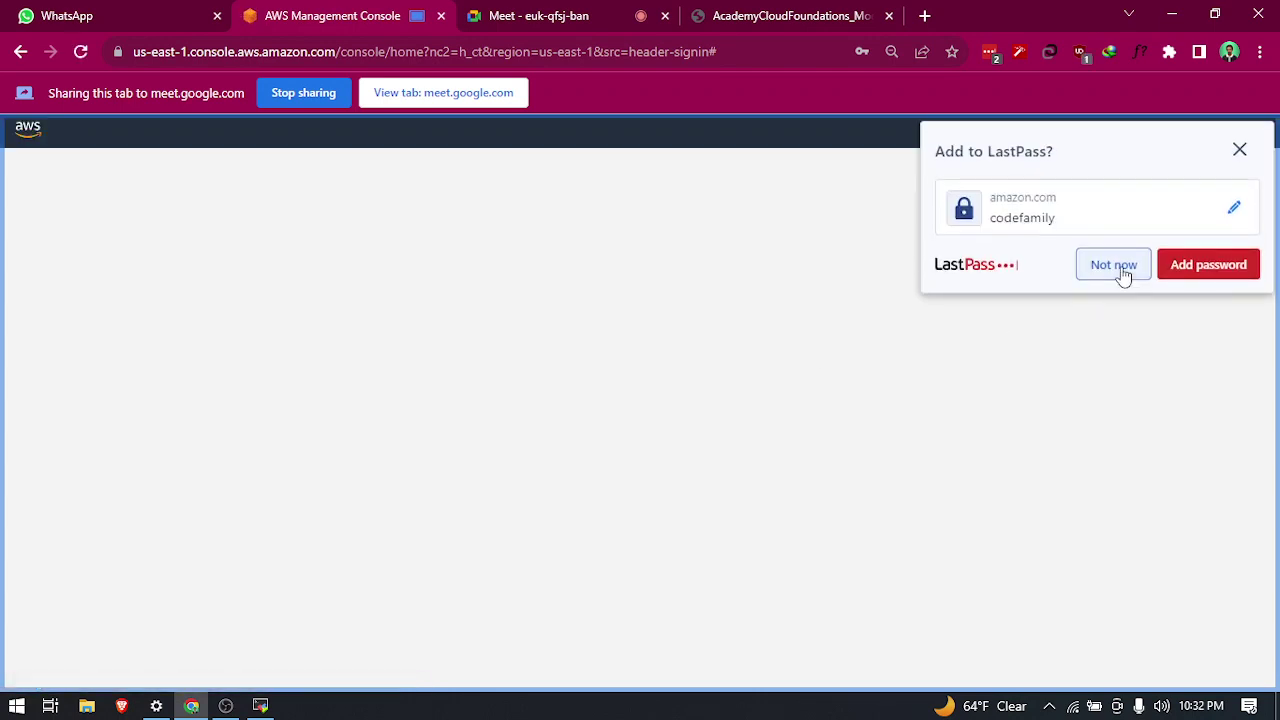
# - Decline LastPass's password prompt and browse the full list of AWS services
pyautogui.click(1115, 266)
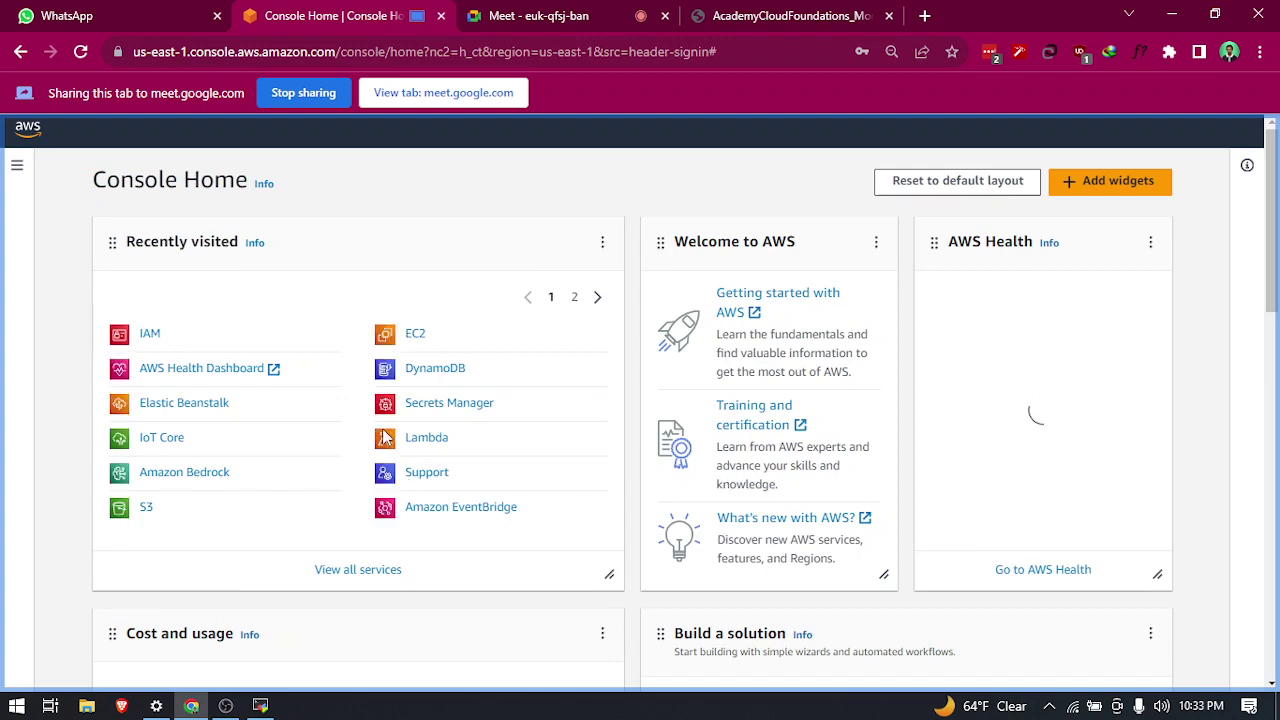
pyautogui.scroll(-2, 388, 430)
pyautogui.scroll(-2, 391, 421)
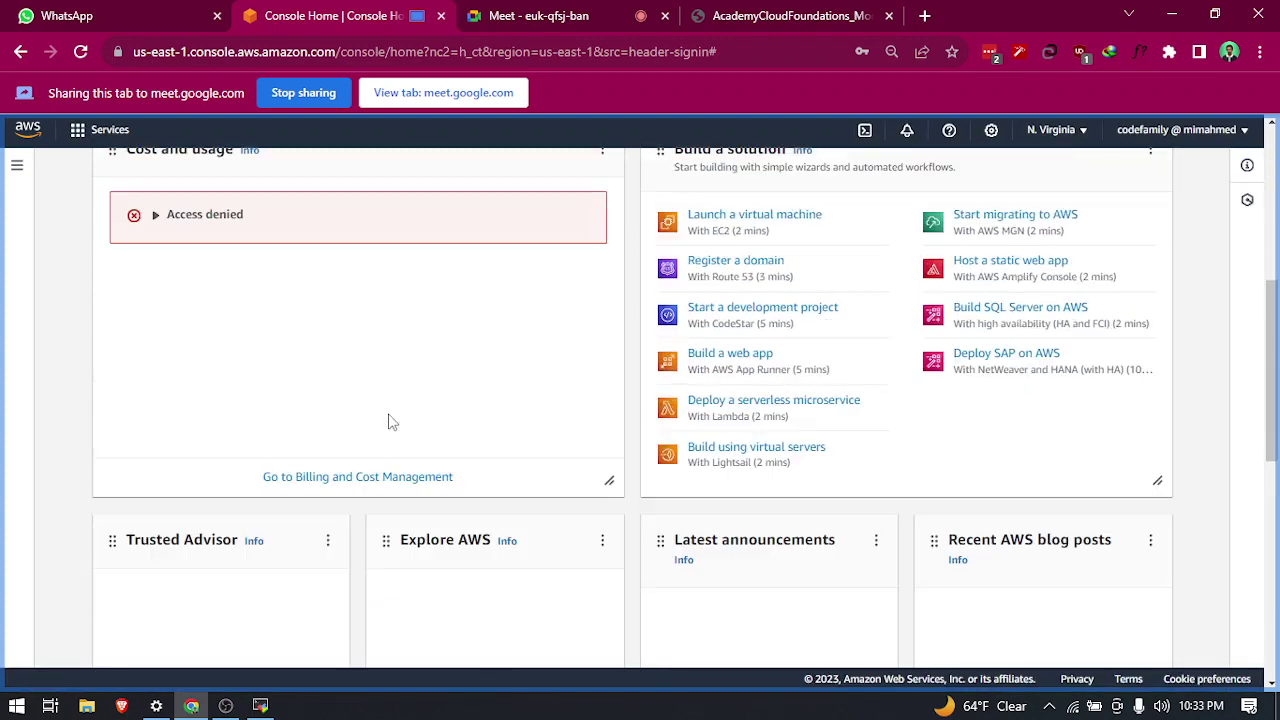
pyautogui.scroll(5, 391, 420)
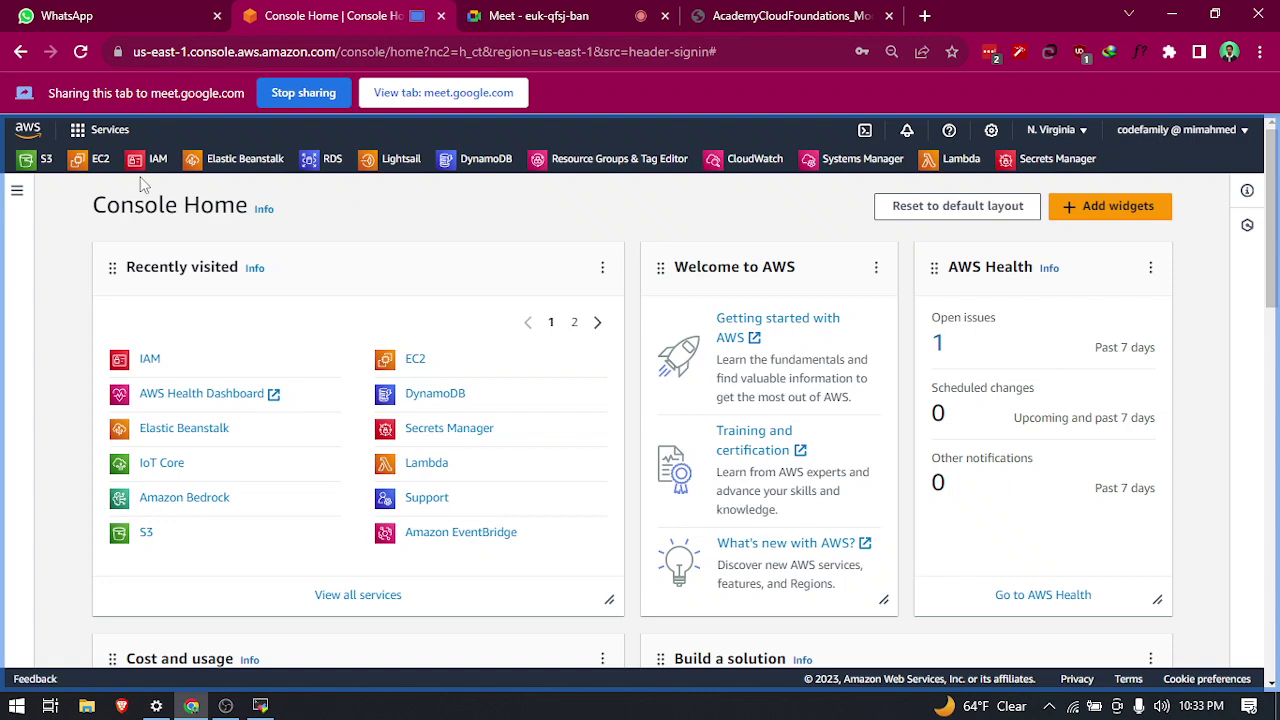
pyautogui.click(100, 129)
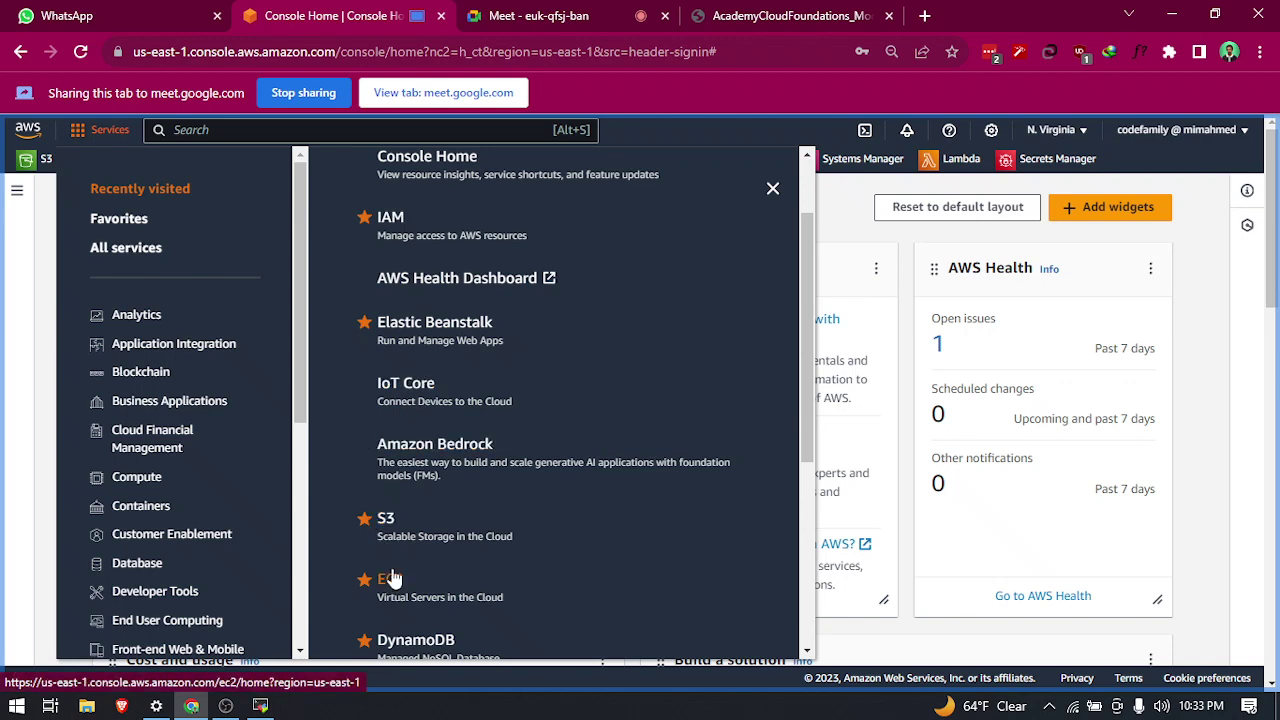
pyautogui.scroll(-1, 395, 578)
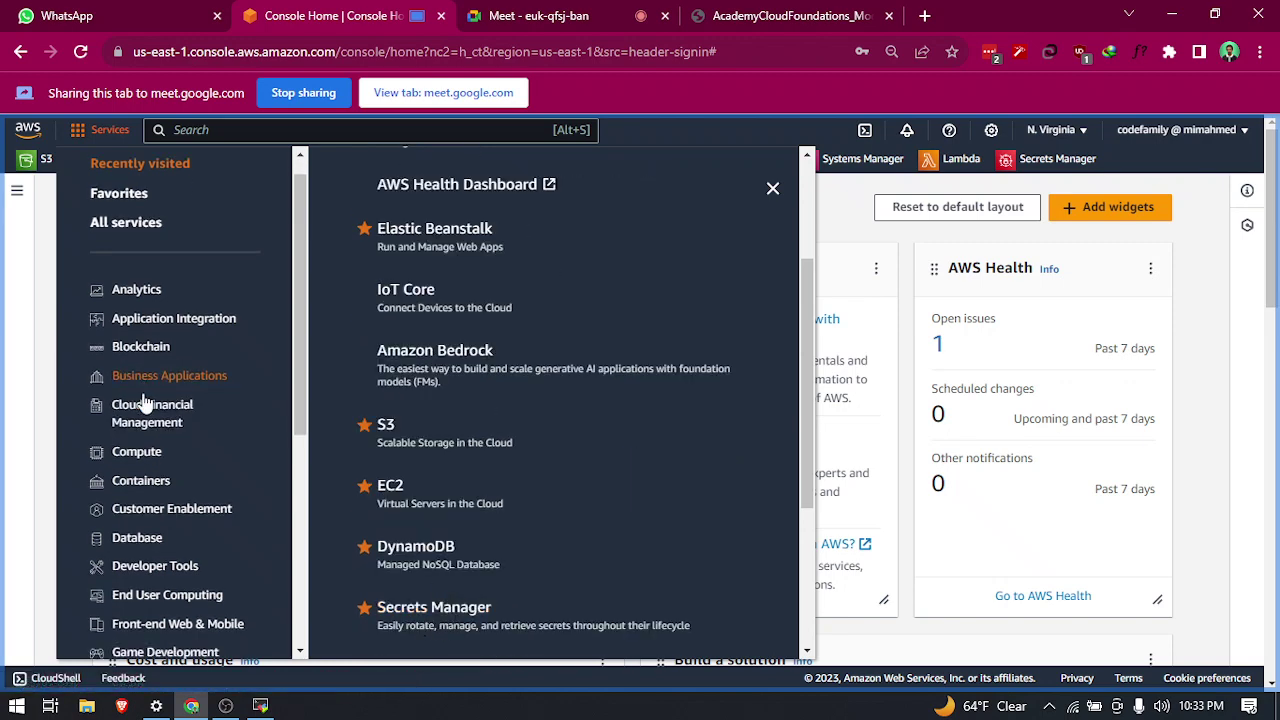
pyautogui.scroll(-5, 143, 403)
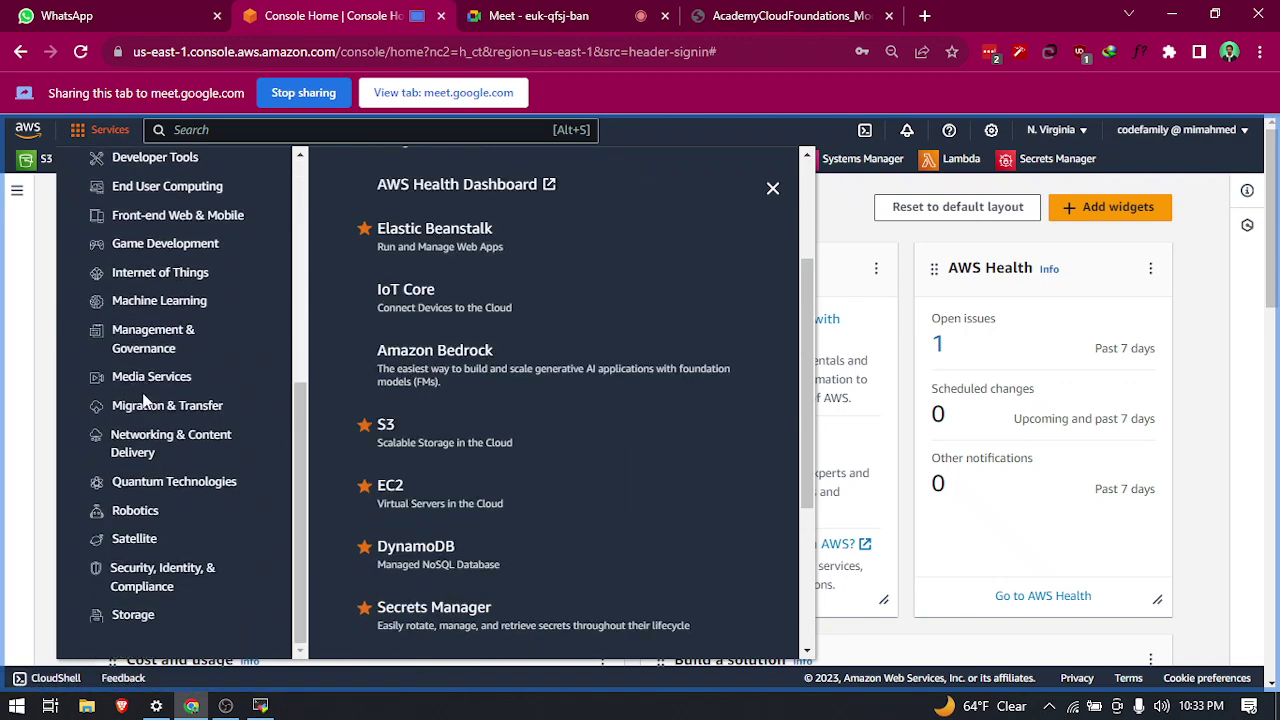
pyautogui.scroll(3, 194, 442)
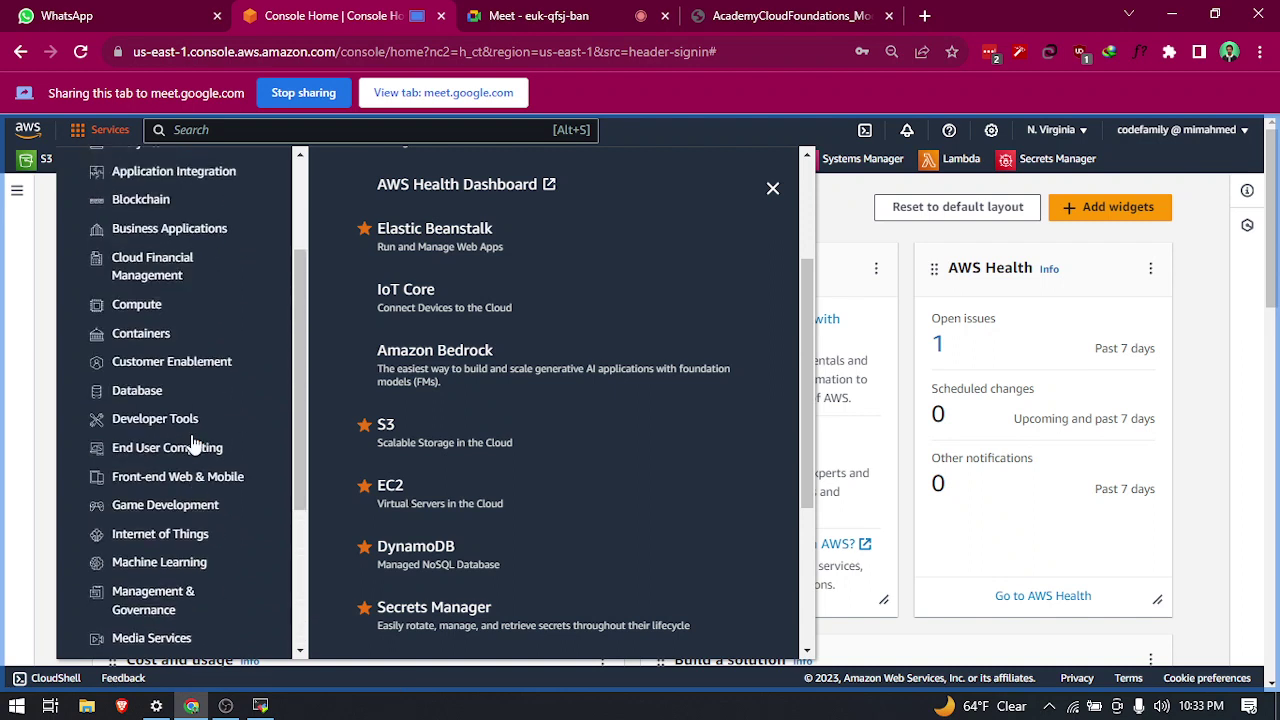
pyautogui.scroll(2, 194, 445)
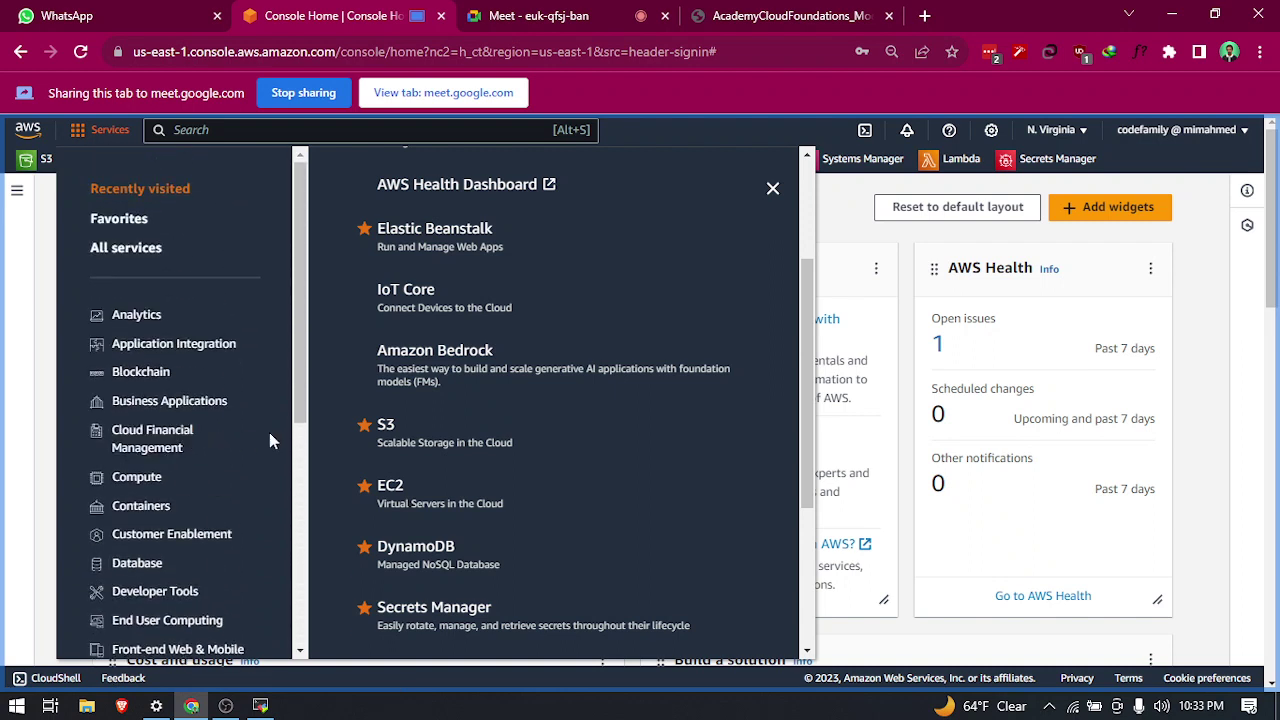
# - Open EC2 from the Compute category of the services menu
pyautogui.click(52, 470)
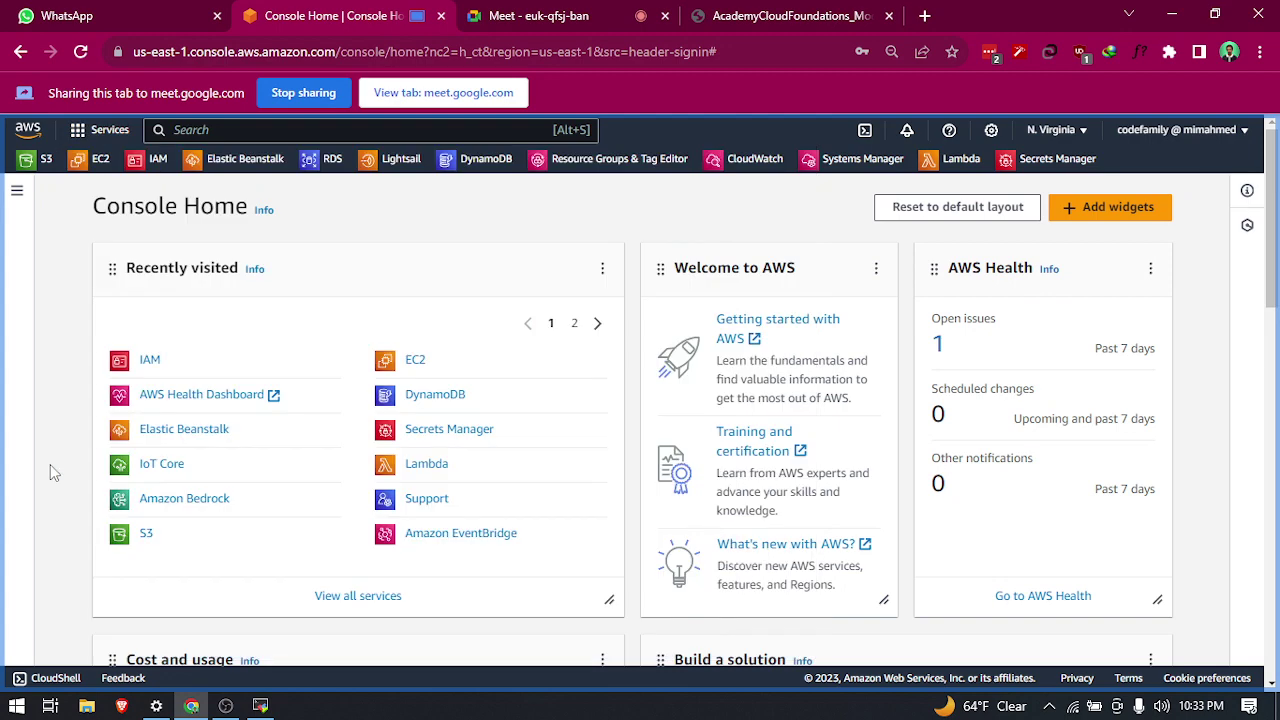
pyautogui.click(110, 133)
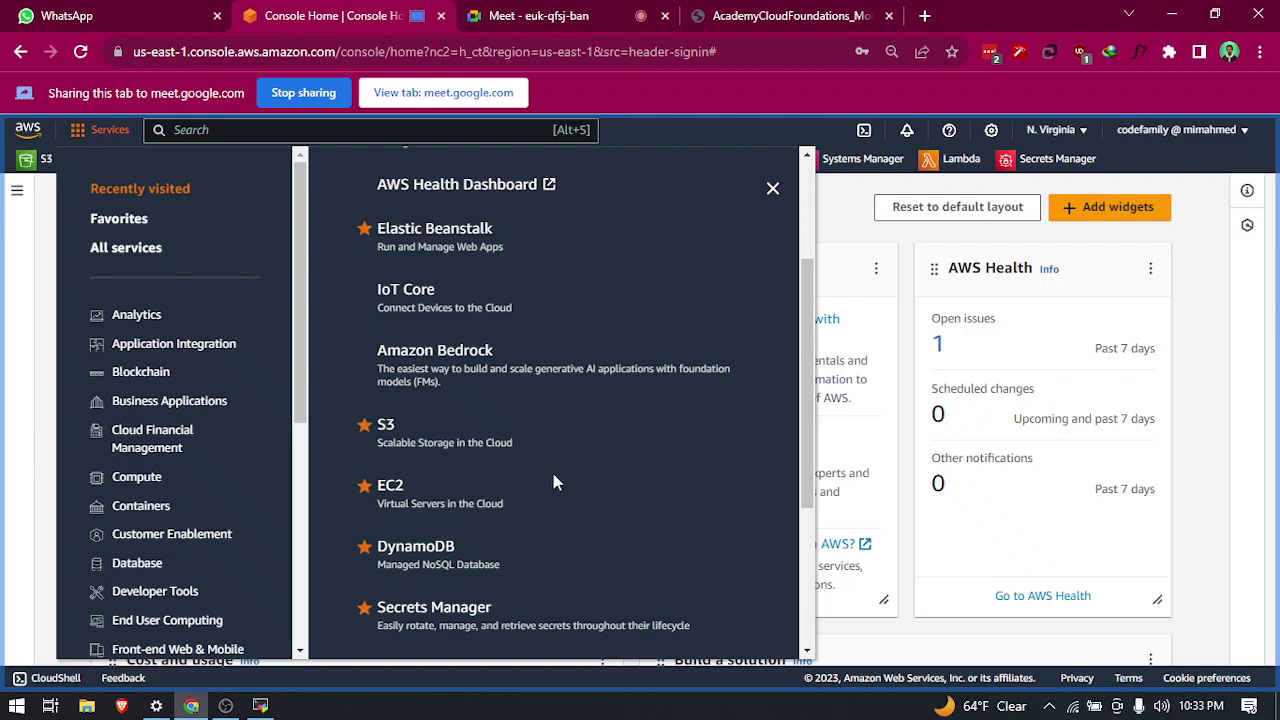
pyautogui.click(114, 488)
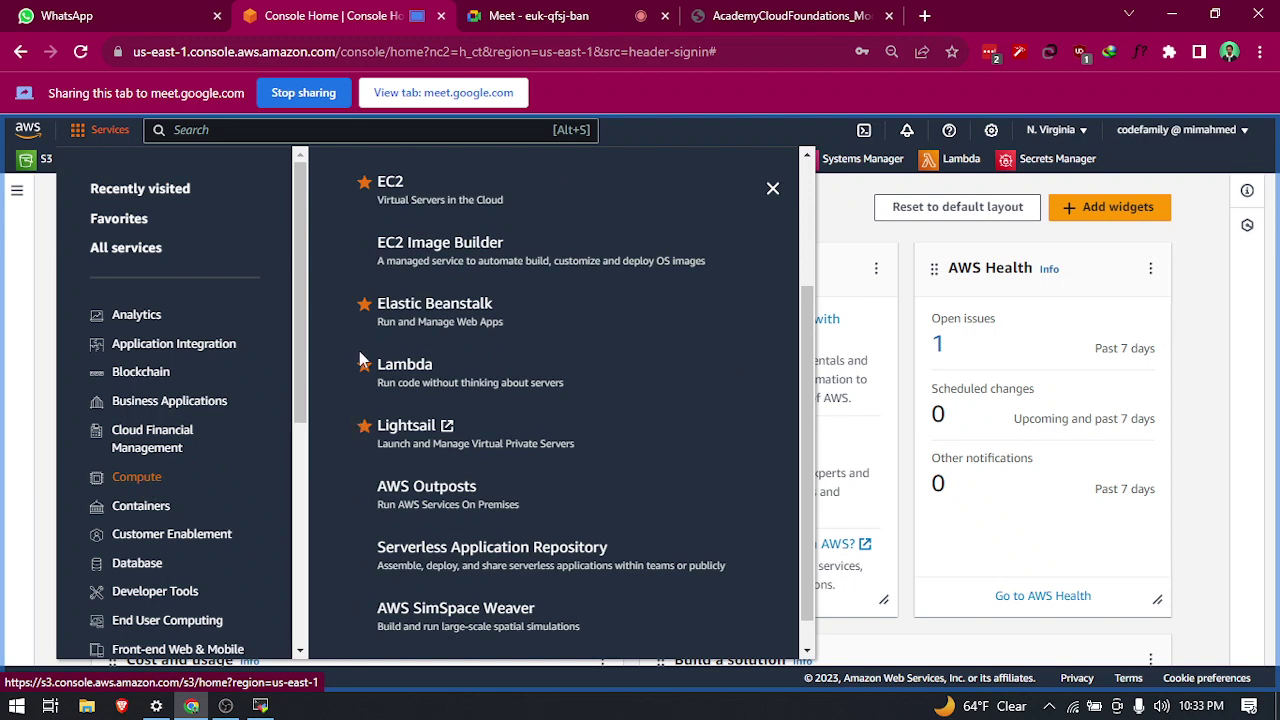
pyautogui.click(398, 185)
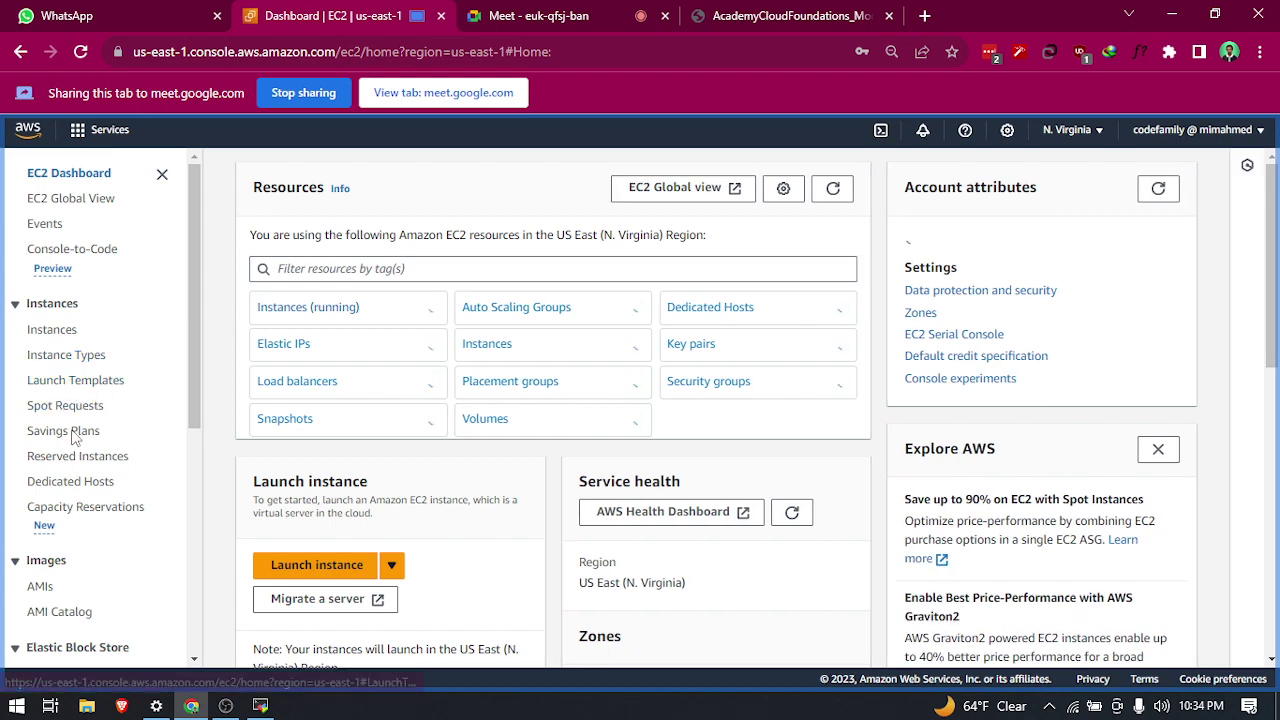
# - Open Instances from the EC2 sidebar to list the running WebServer and two stopped instances
pyautogui.scroll(-2, 200, 325)
pyautogui.scroll(-1, 200, 380)
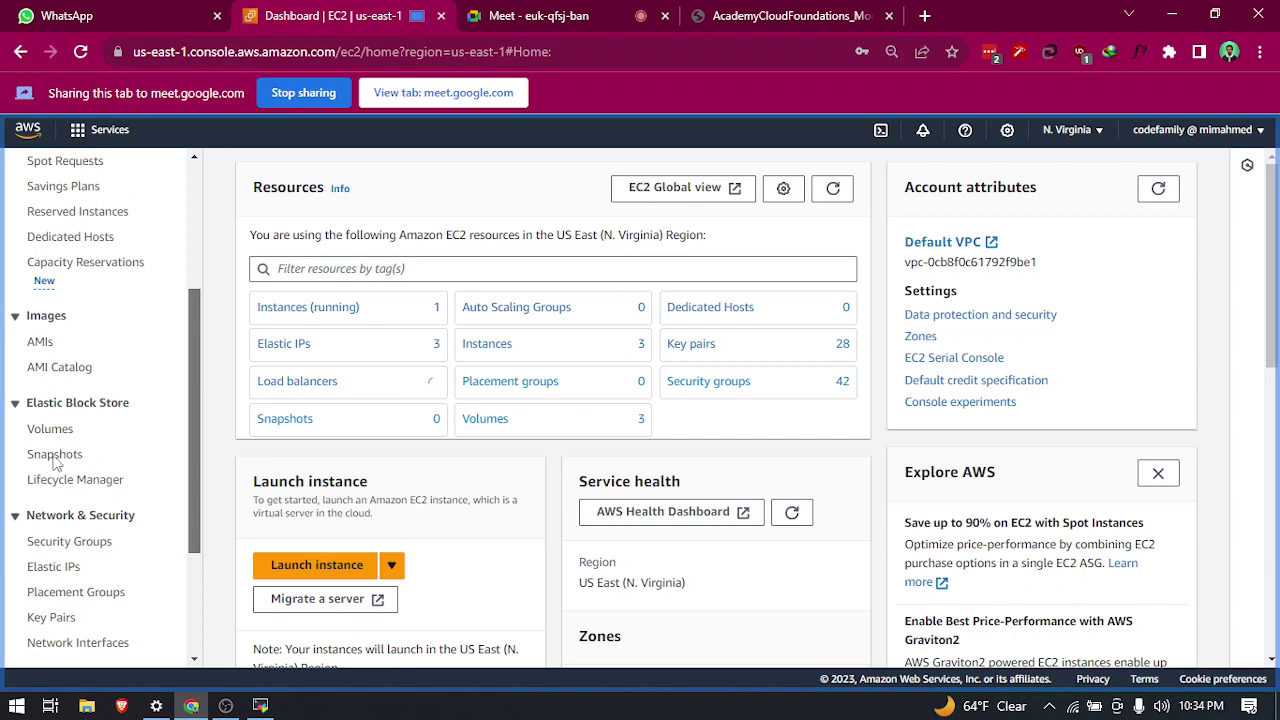
pyautogui.scroll(-2, 178, 462)
pyautogui.scroll(-2, 195, 468)
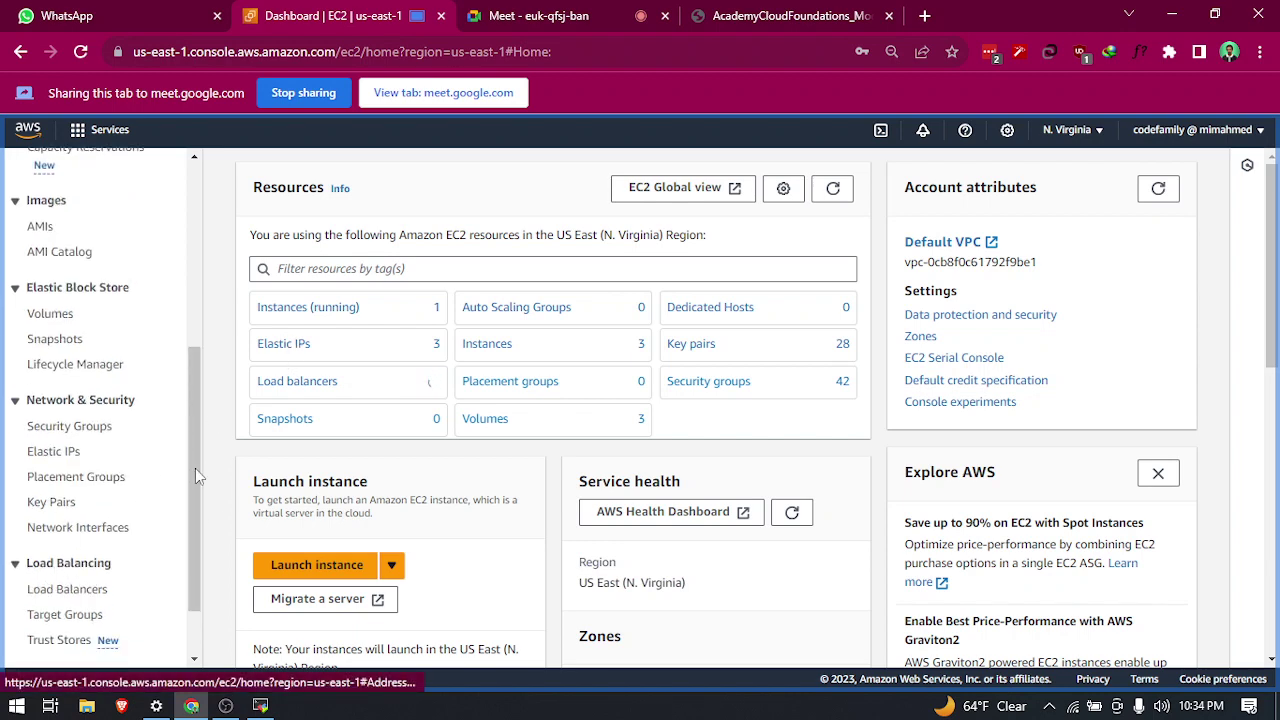
pyautogui.scroll(5, 160, 400)
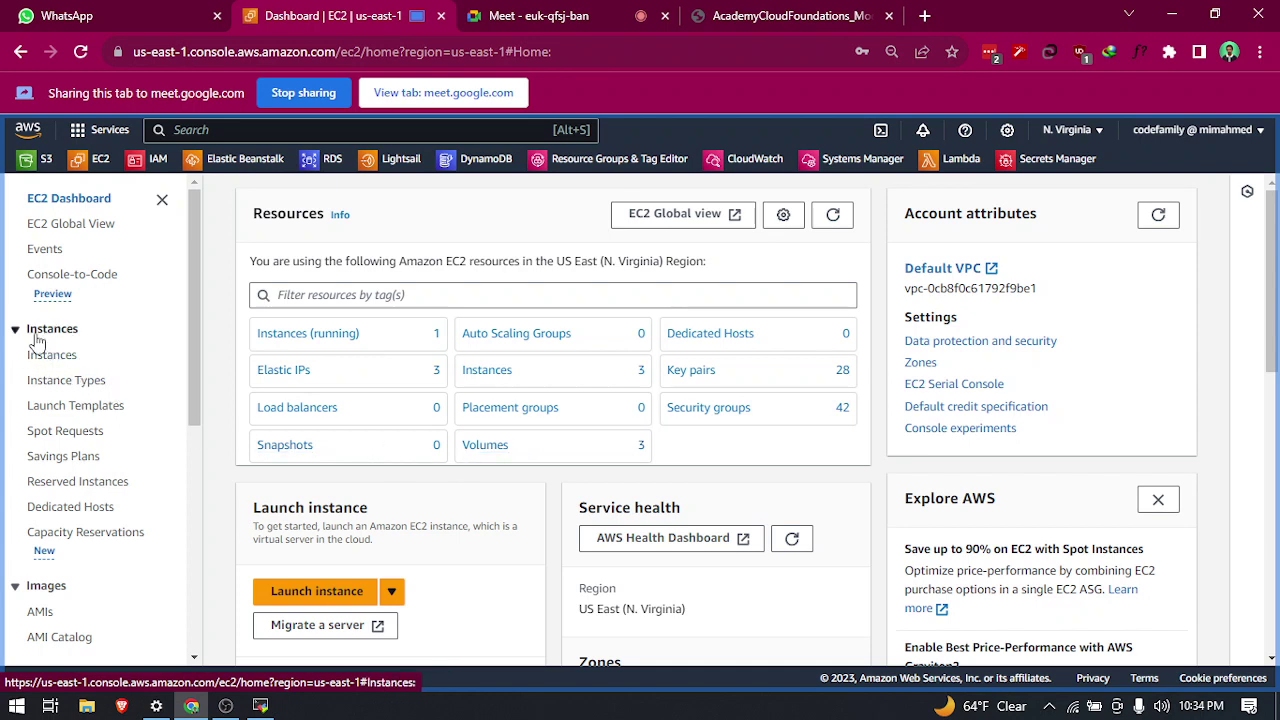
pyautogui.click(51, 360)
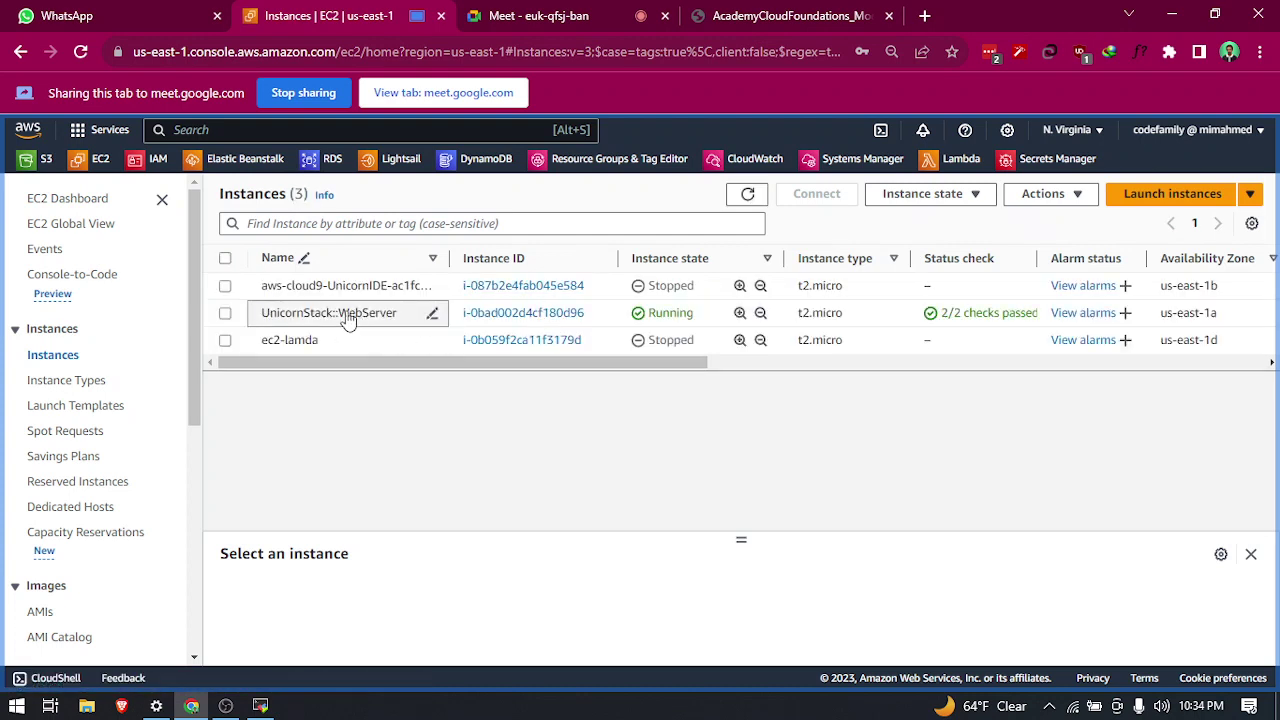
# - Launch a new instance and begin naming it 'ph'
pyautogui.click(1177, 200)
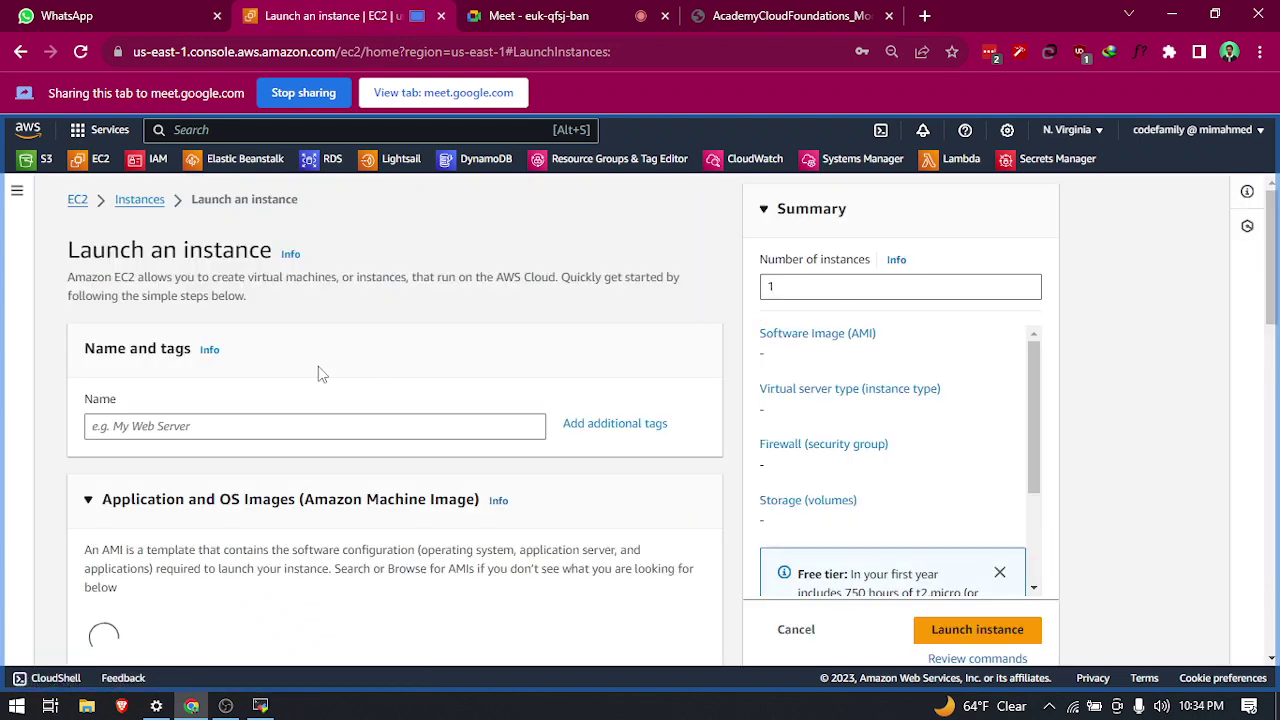
pyautogui.click(219, 423)
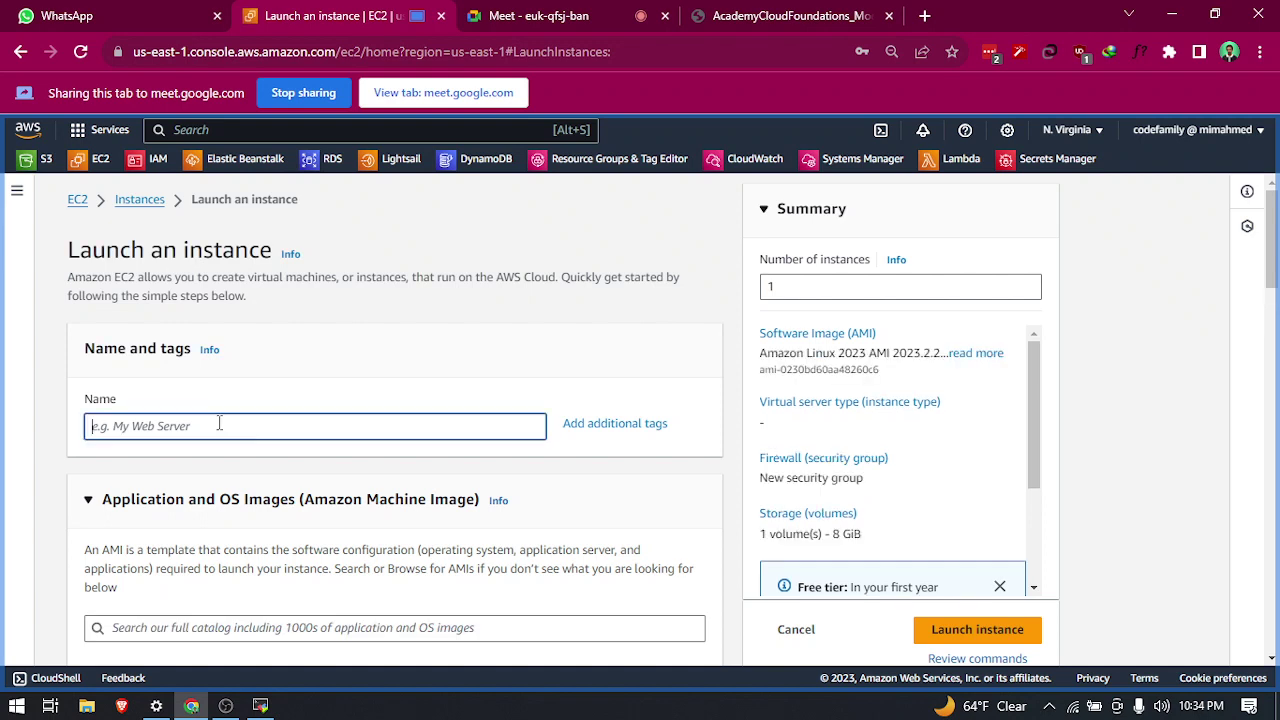
pyautogui.write('php-app')
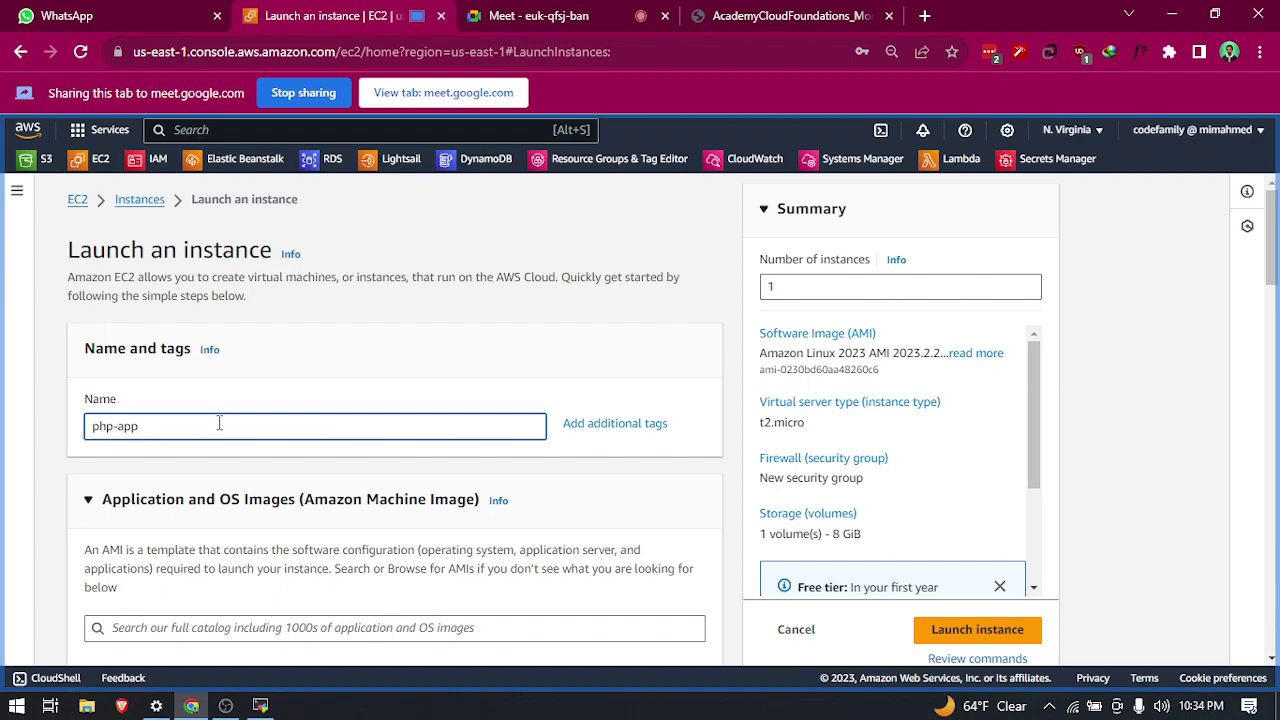
# - Page through the Quick Start OS images, including Debian, and return to the first ones
pyautogui.scroll(-3, 219, 423)
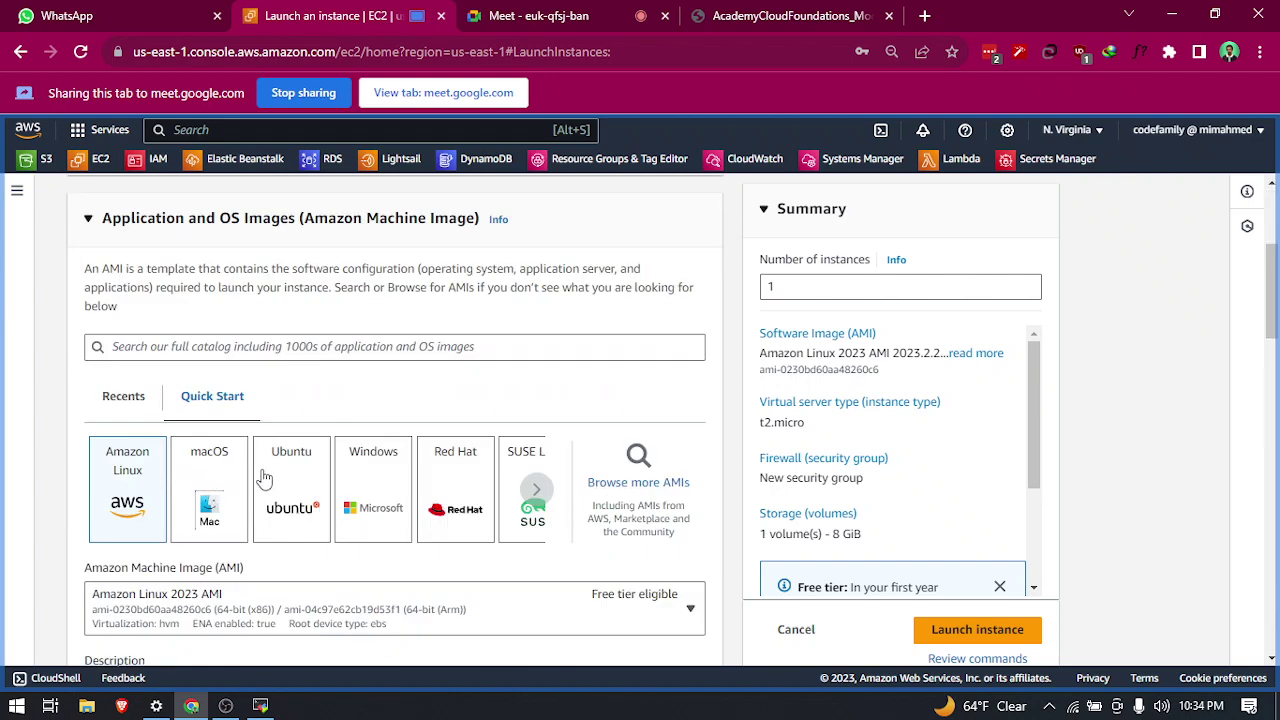
pyautogui.click(552, 493)
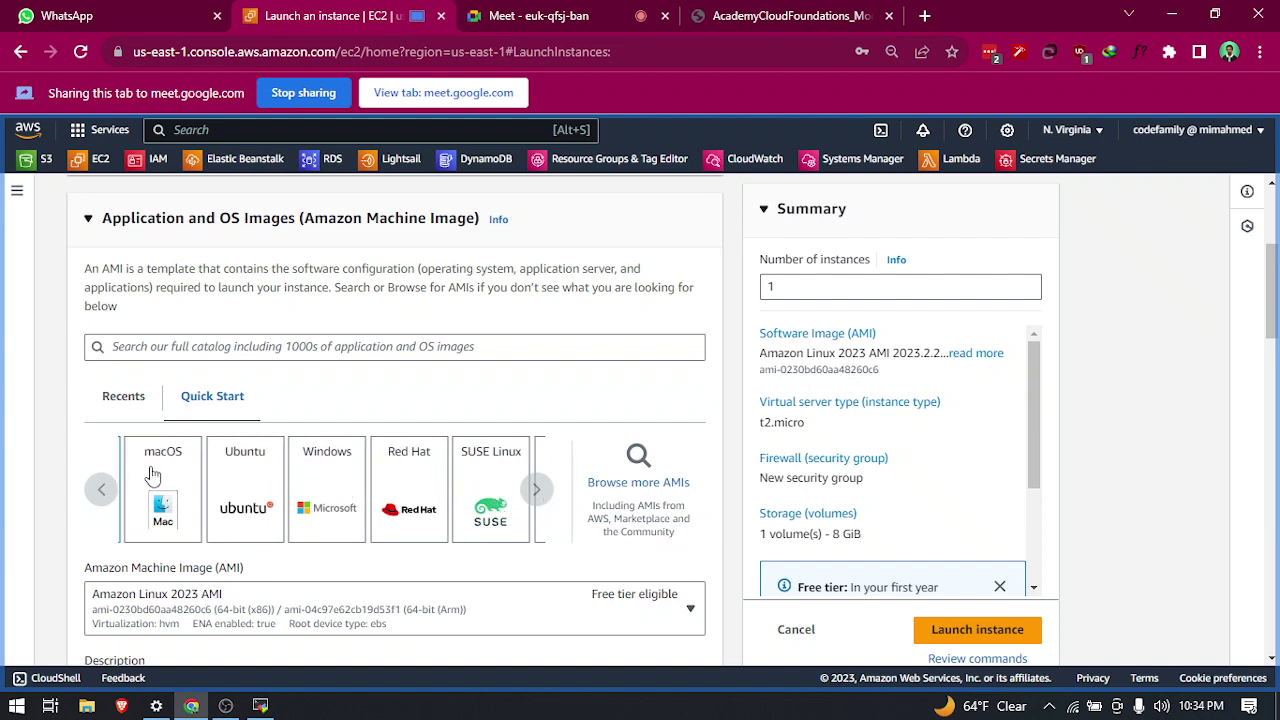
pyautogui.click(540, 493)
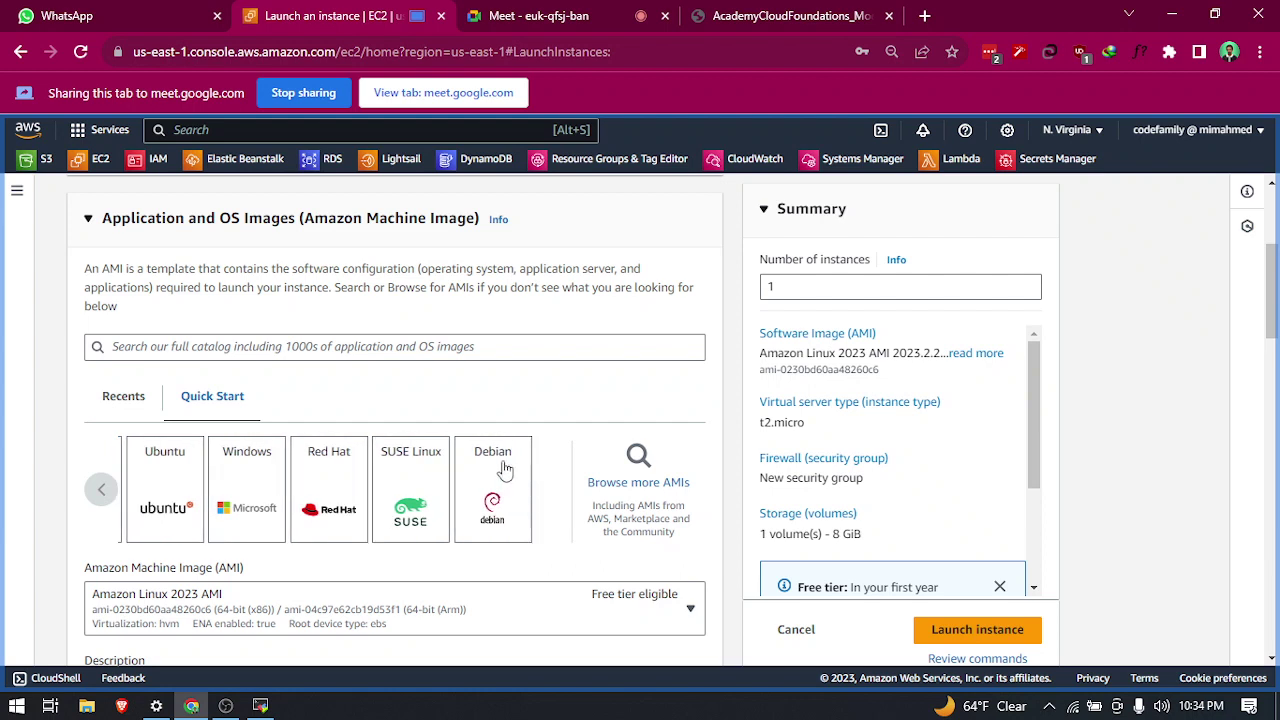
pyautogui.click(100, 490)
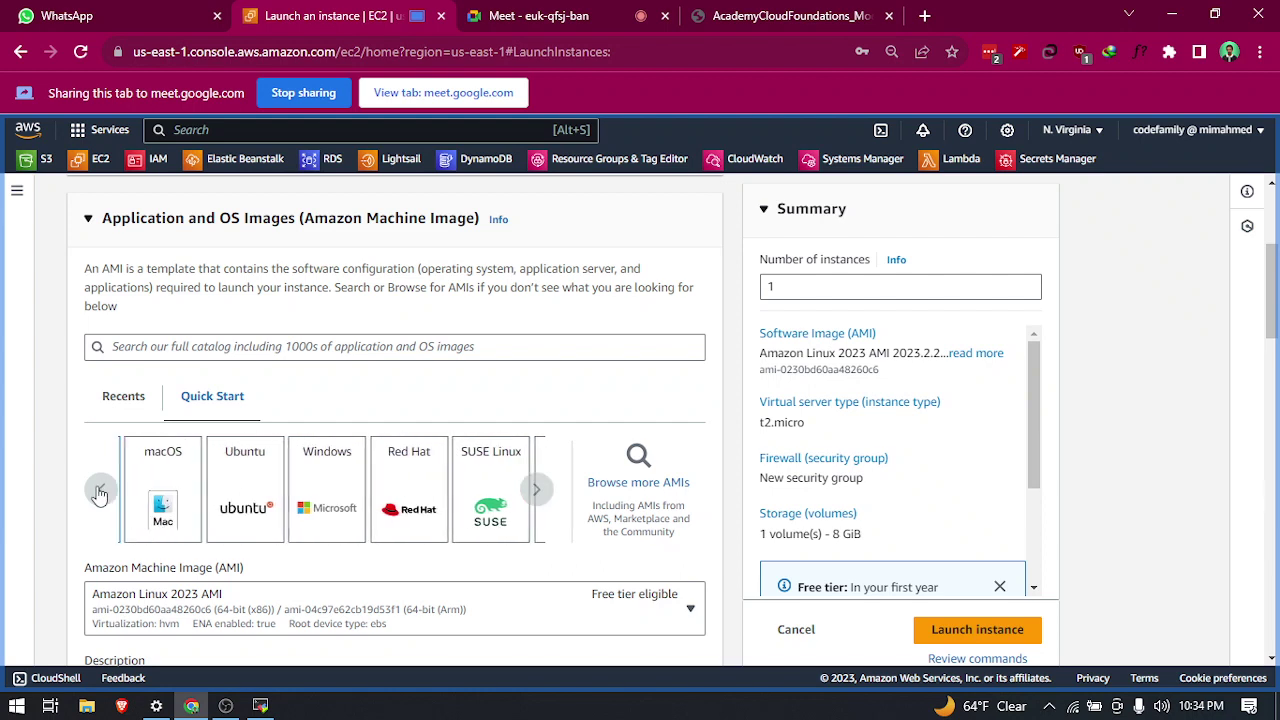
pyautogui.click(100, 490)
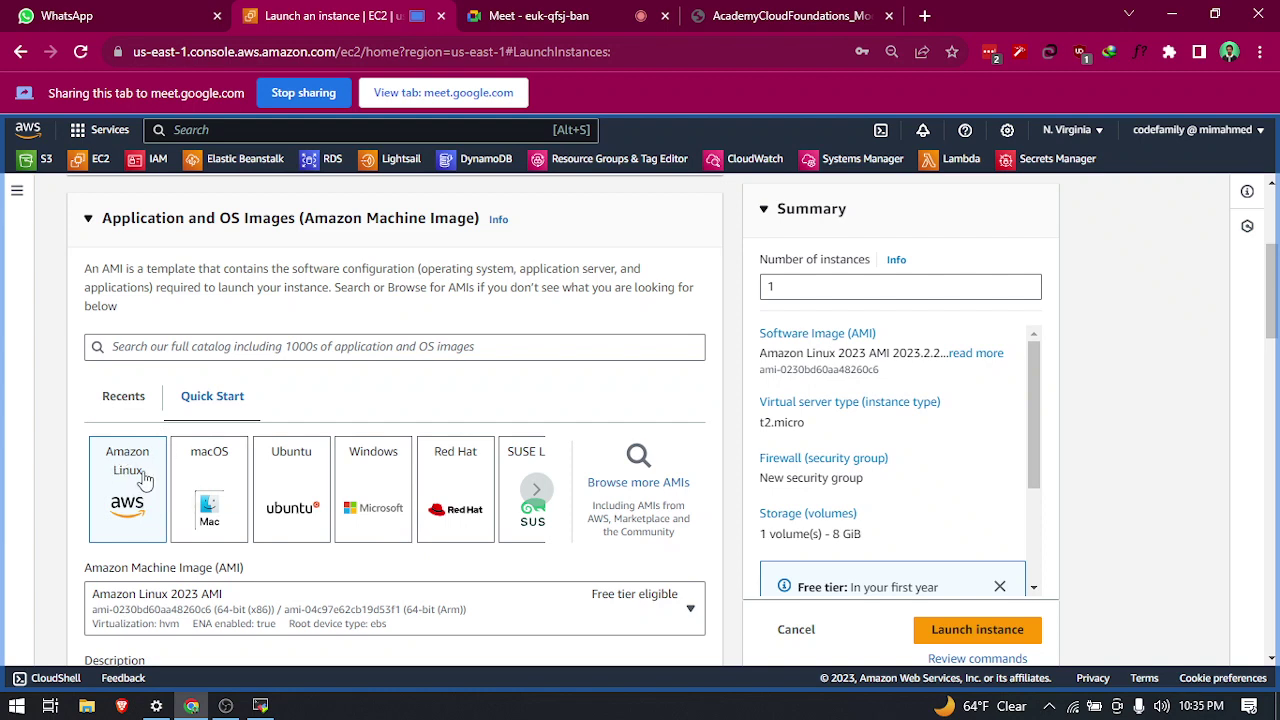
pyautogui.scroll(-1, 140, 480)
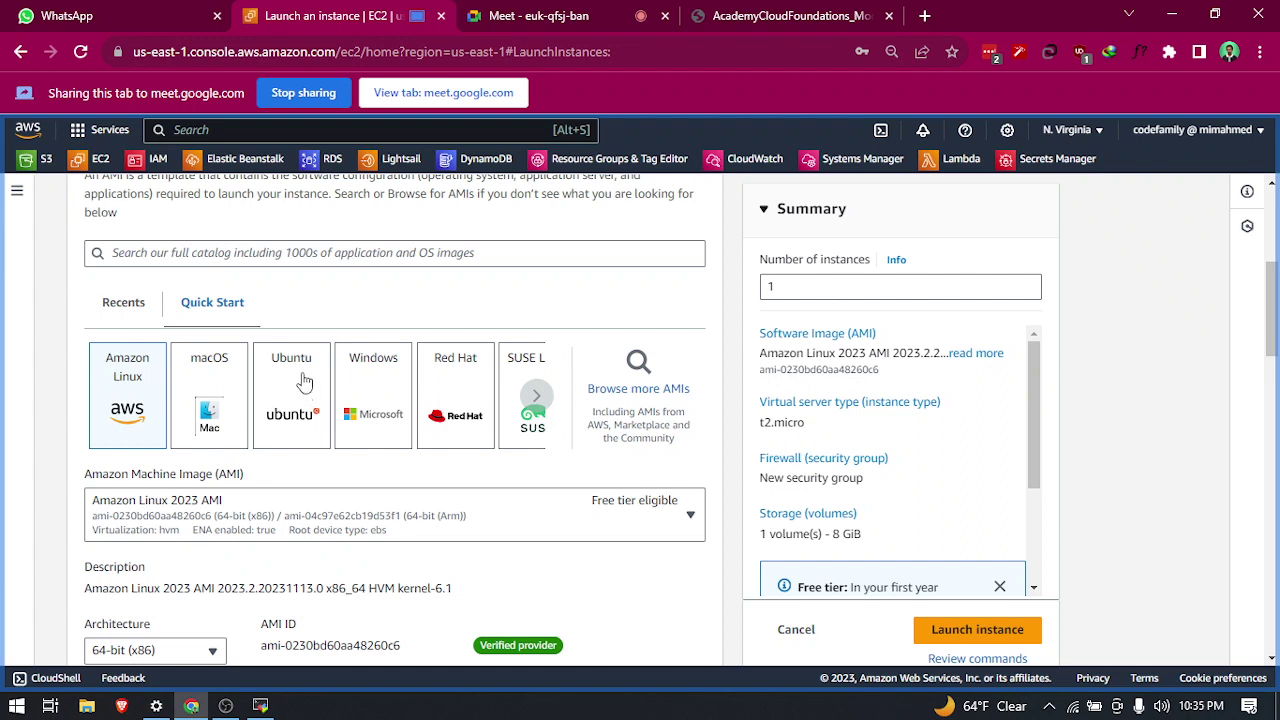
# - Pick the Ubuntu Quick Start tile and select Ubuntu Server 20.04 LTS (HVM), SSD Volume Type
pyautogui.click(304, 380)
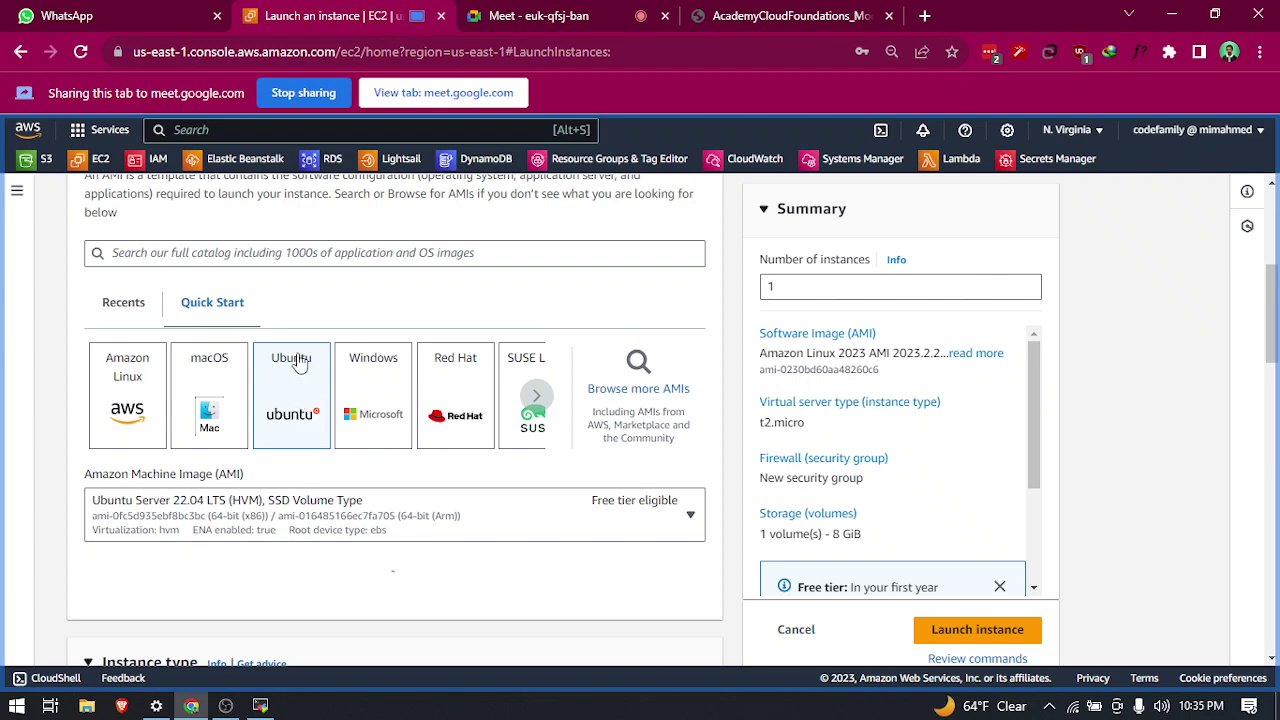
pyautogui.scroll(-2, 305, 390)
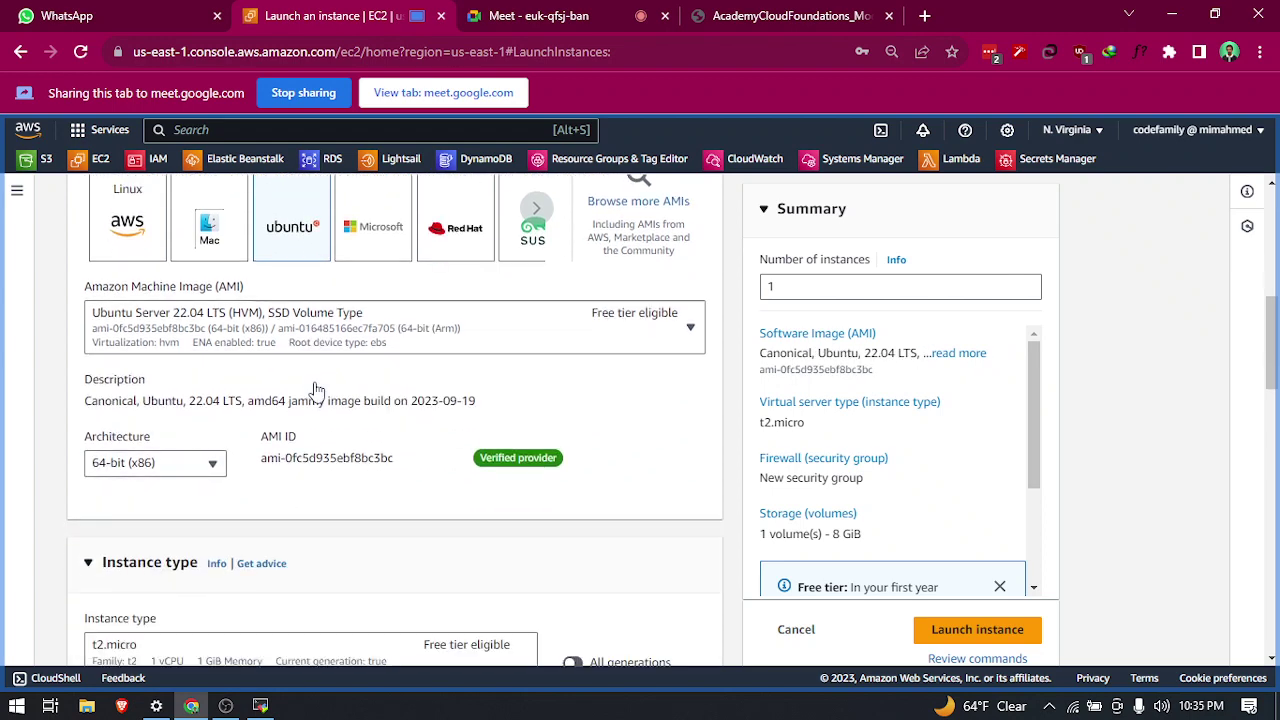
pyautogui.click(265, 340)
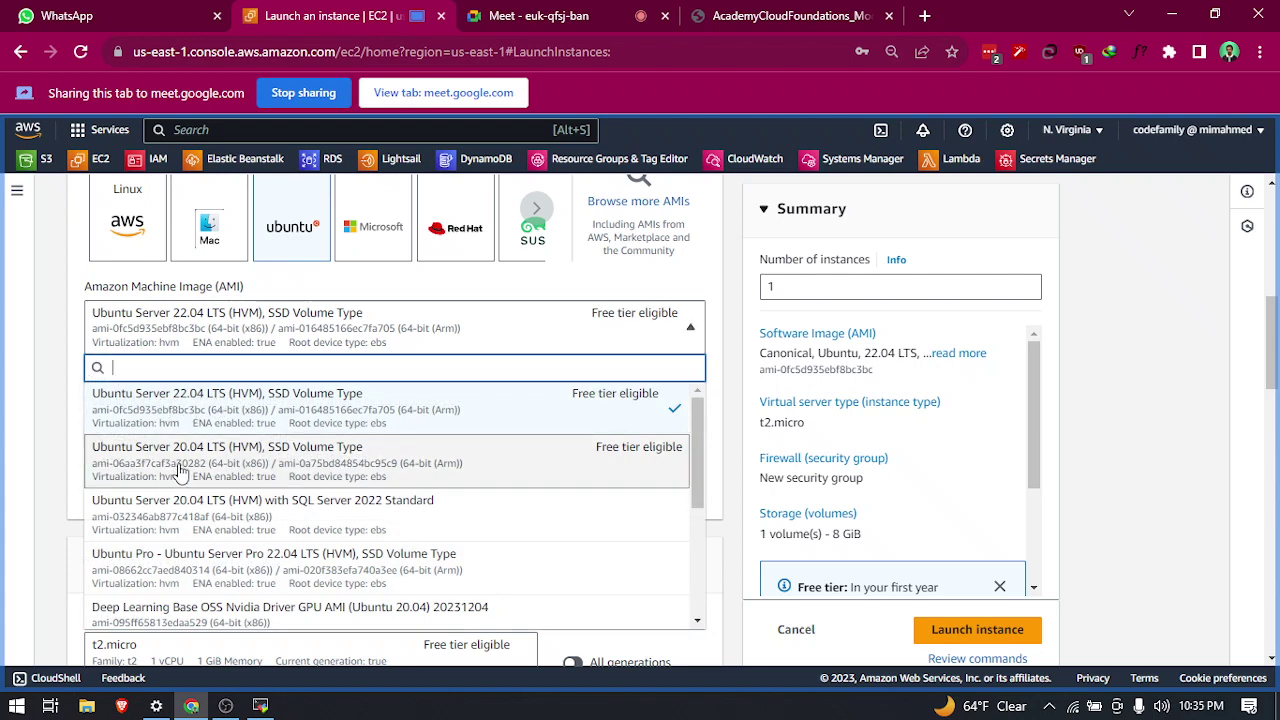
pyautogui.click(248, 438)
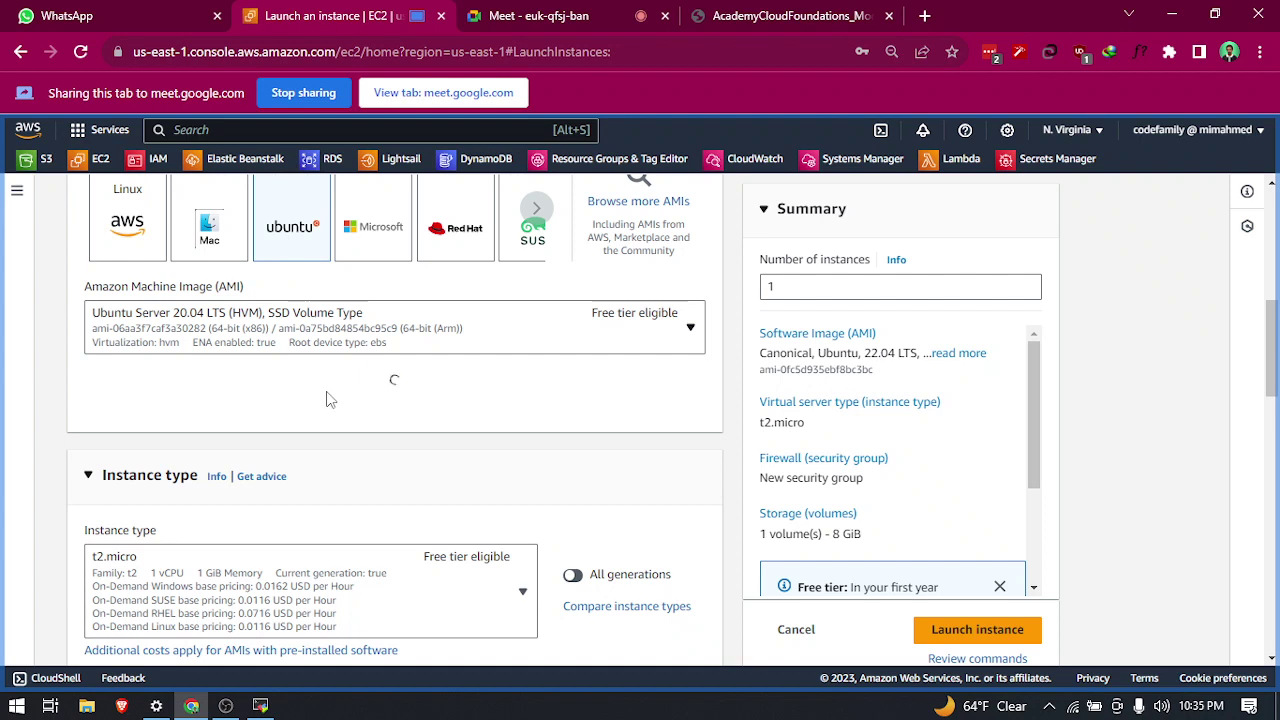
# - Leave the instance type at t2.micro and open EC2 Instance Types in a new tab
pyautogui.scroll(-3, 330, 400)
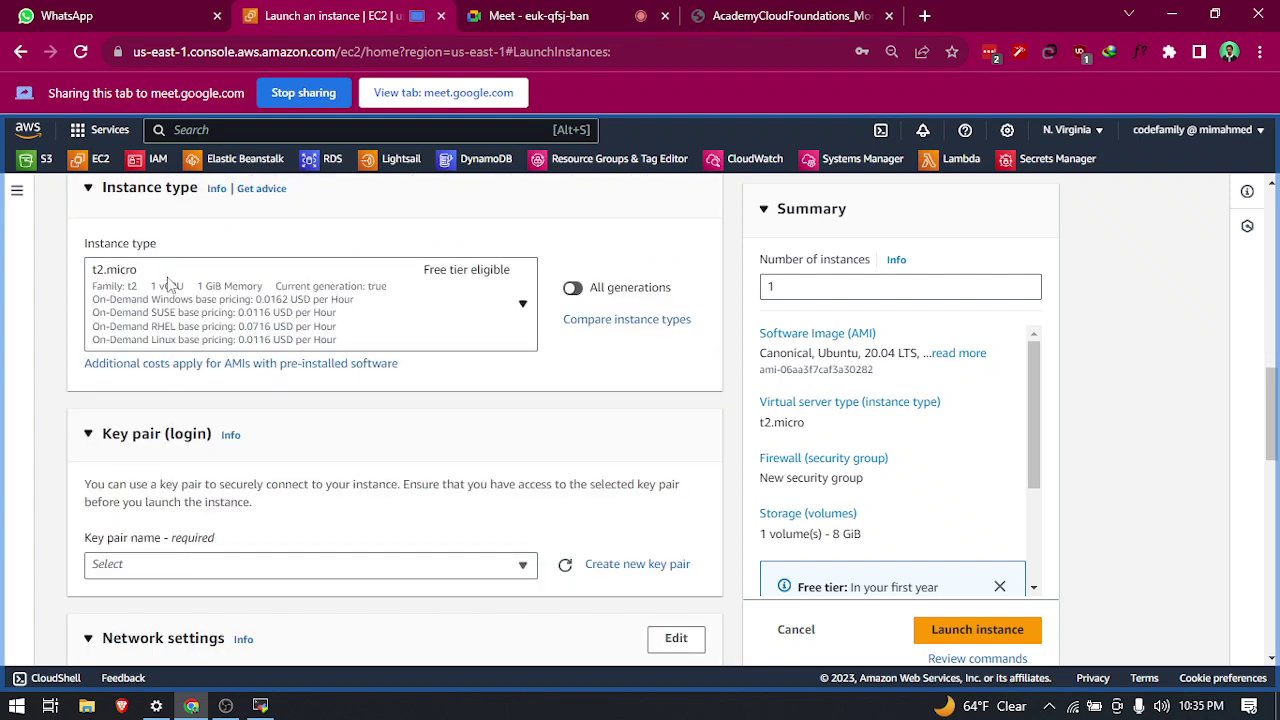
pyautogui.click(268, 297)
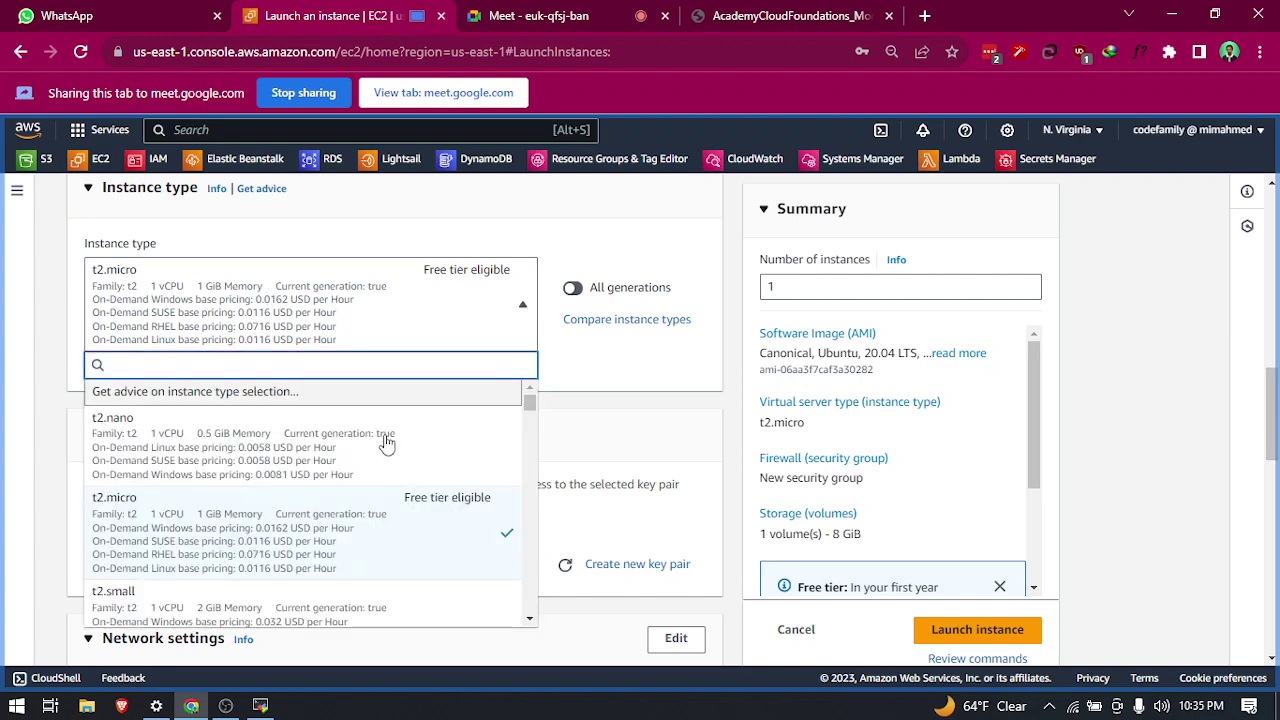
pyautogui.scroll(-2, 387, 443)
pyautogui.scroll(2, 387, 443)
pyautogui.click(17, 190)
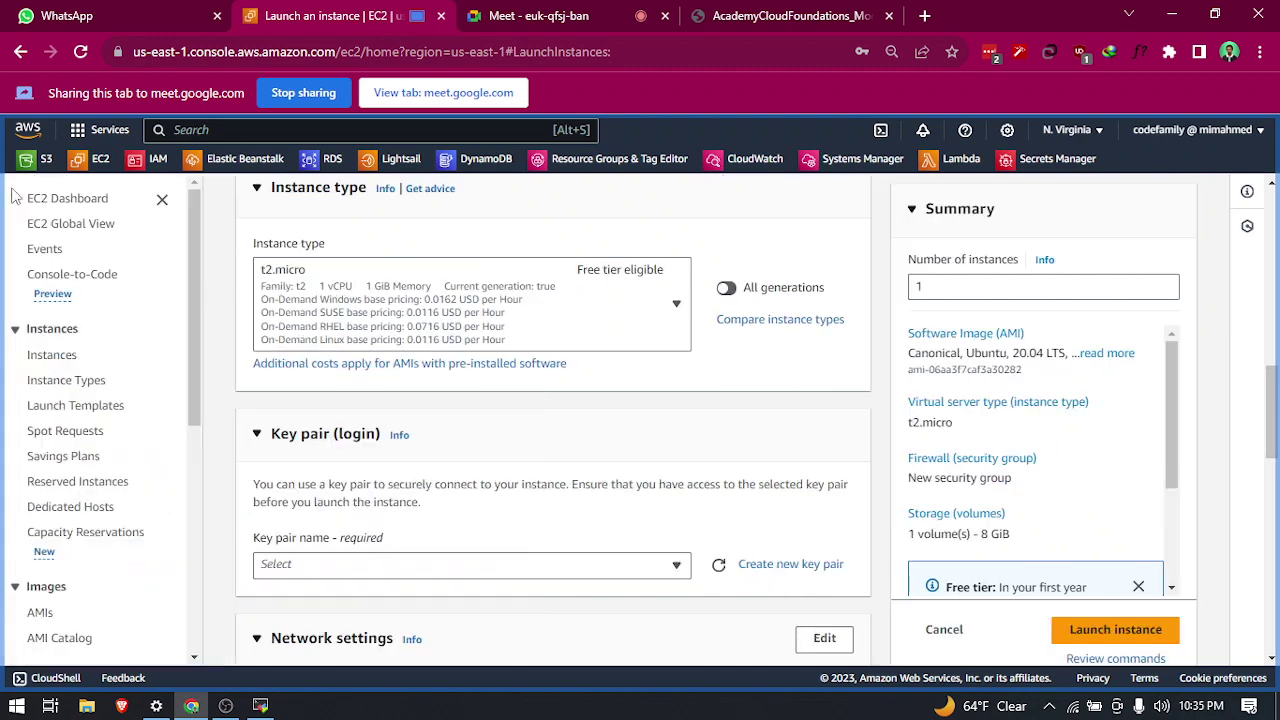
pyautogui.rightClick(72, 390)
pyautogui.click(76, 396)
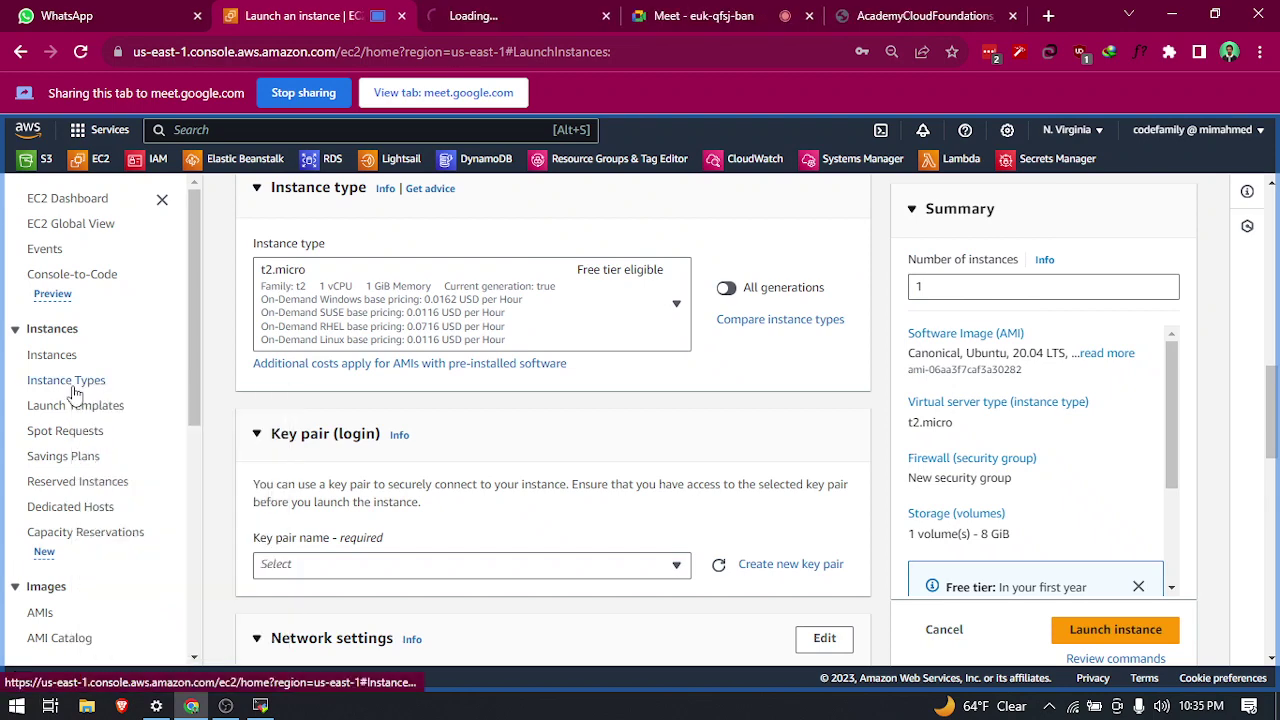
# - On the Instance Types tab, view c4.xlarge and c4.4xlarge details, noting c4.4xlarge's 16 vCPUs
pyautogui.click(472, 18)
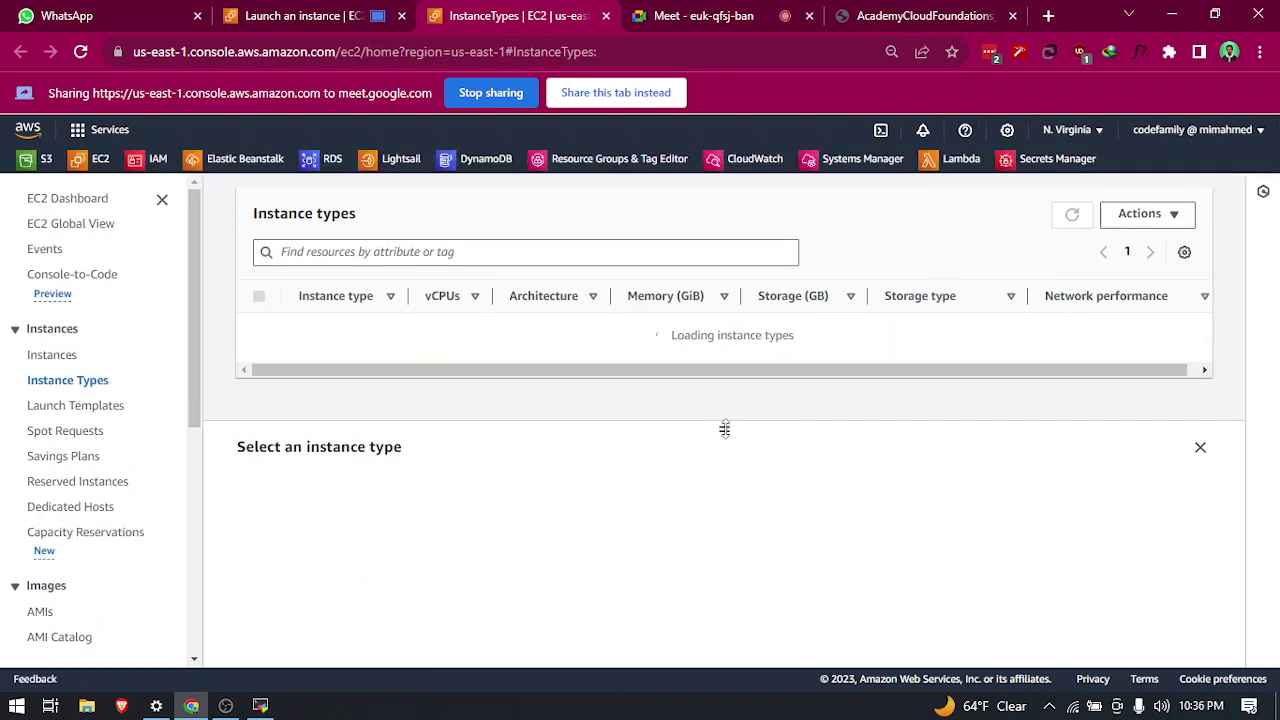
pyautogui.moveTo(724, 428); pyautogui.dragTo(757, 523)
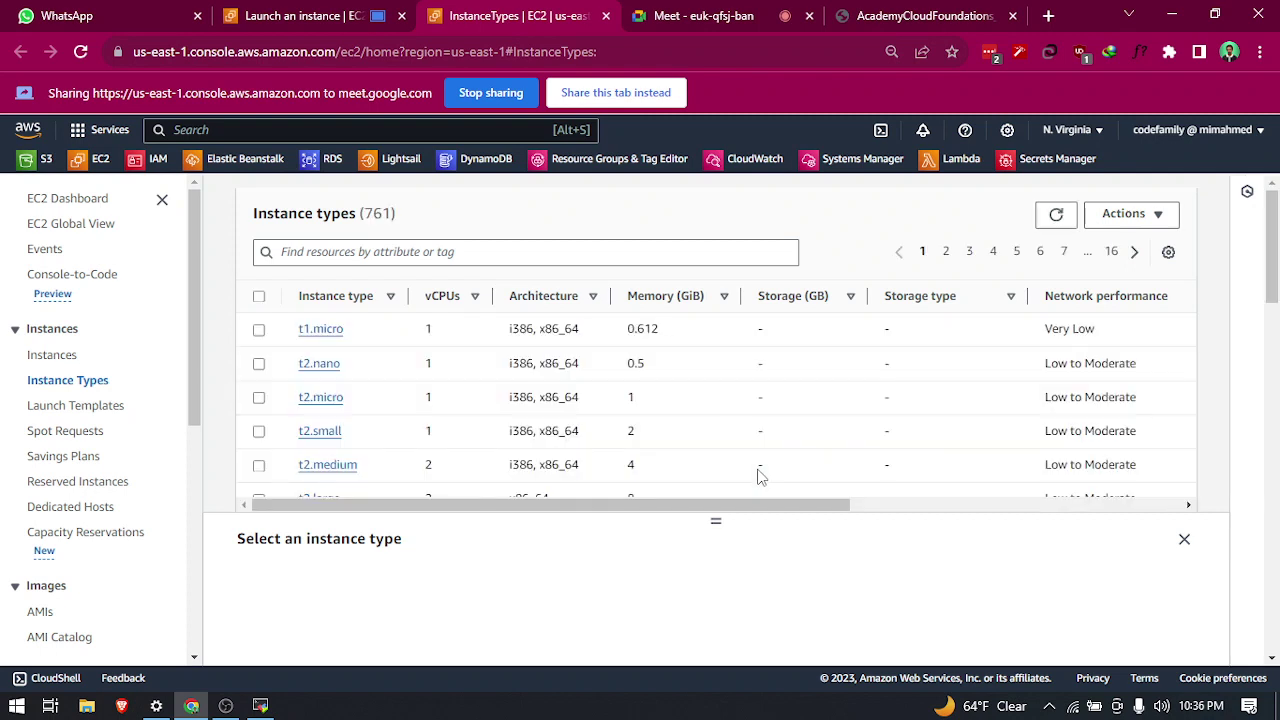
pyautogui.scroll(-5, 630, 400)
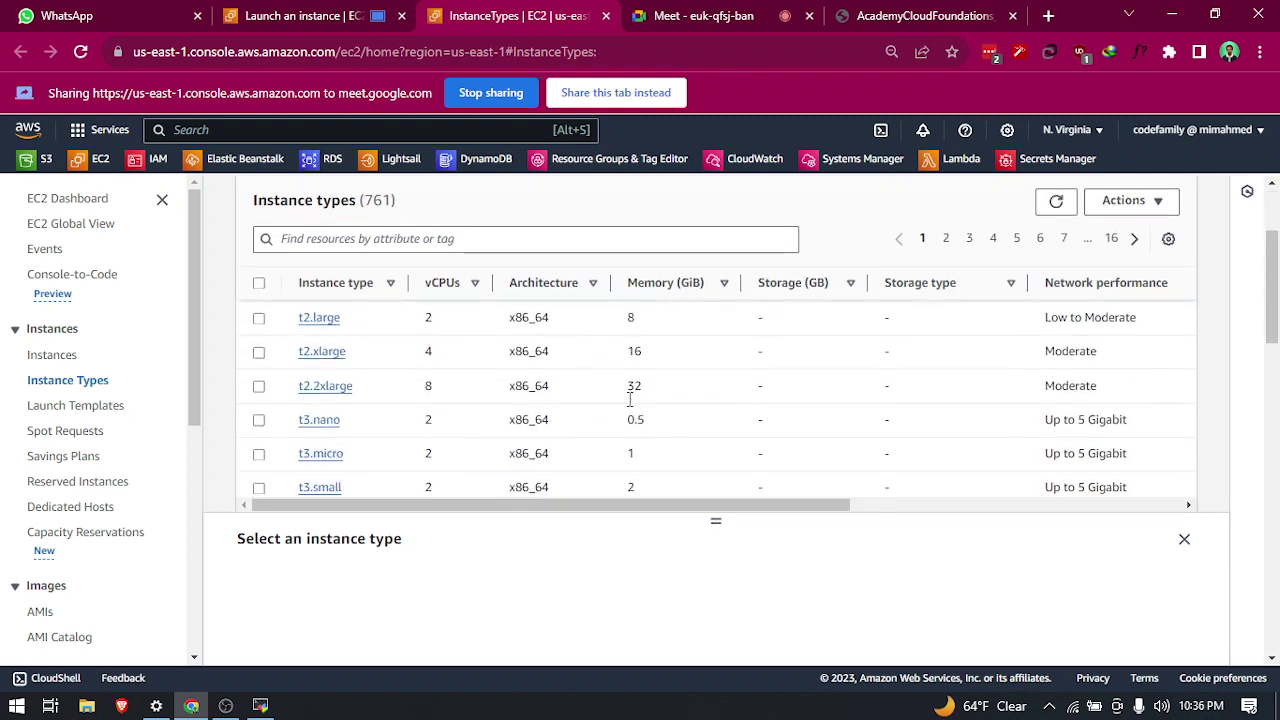
pyautogui.scroll(5, 630, 399)
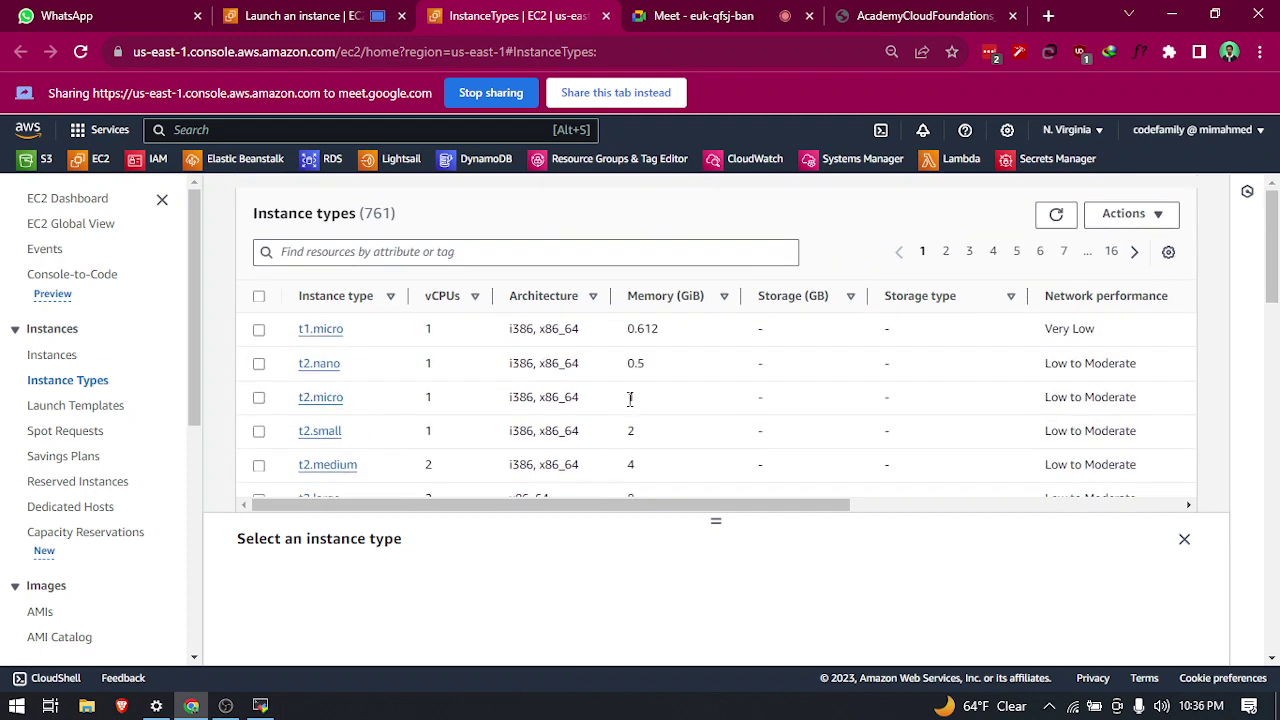
pyautogui.scroll(-15, 365, 343)
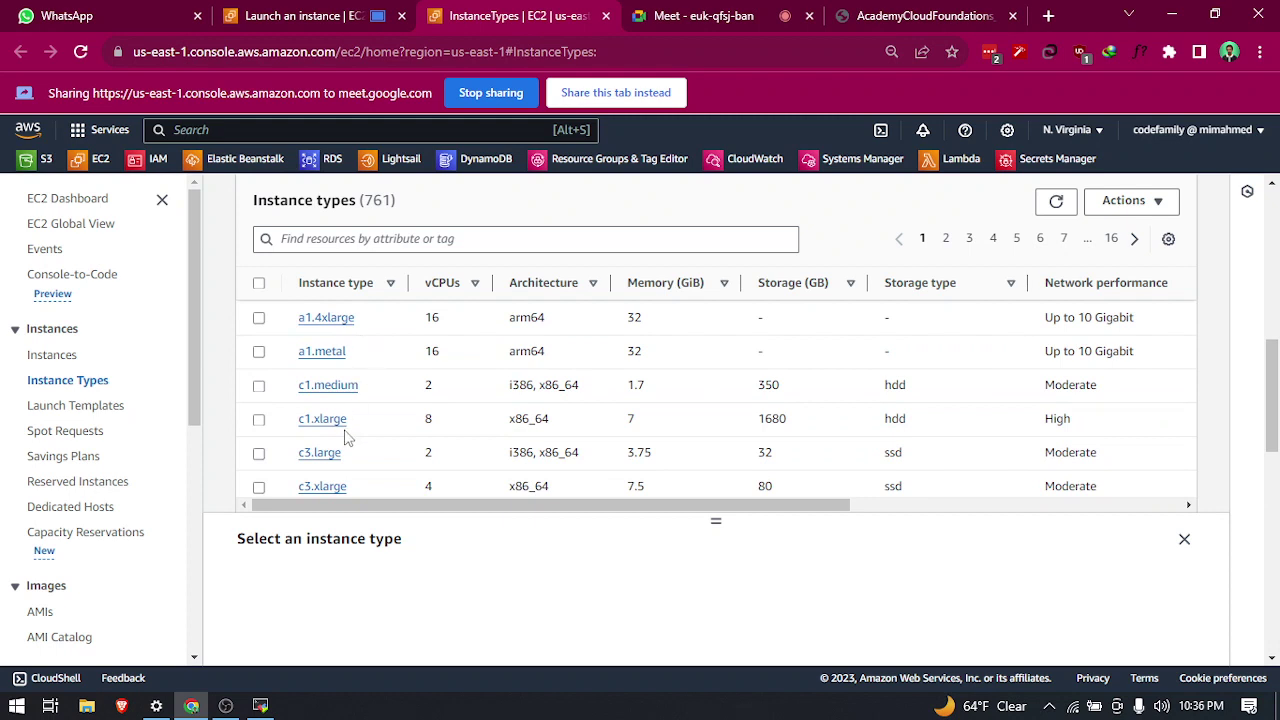
pyautogui.scroll(-3, 347, 440)
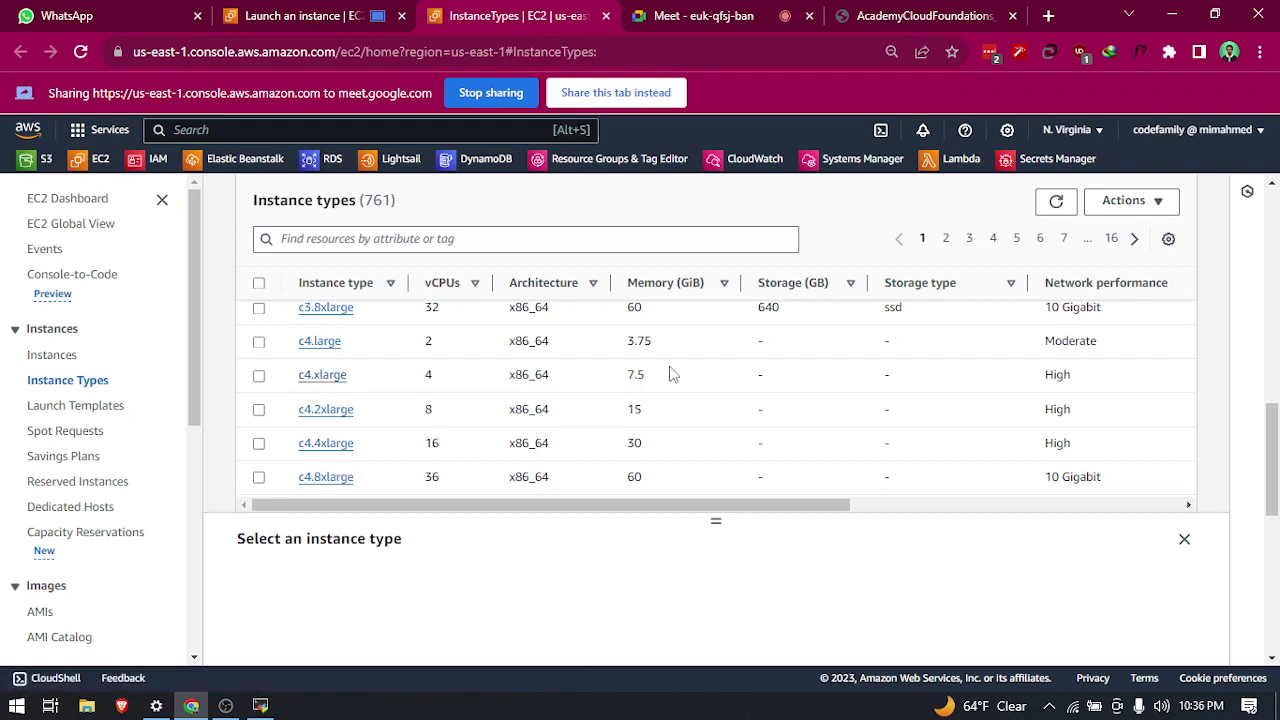
pyautogui.click(430, 380)
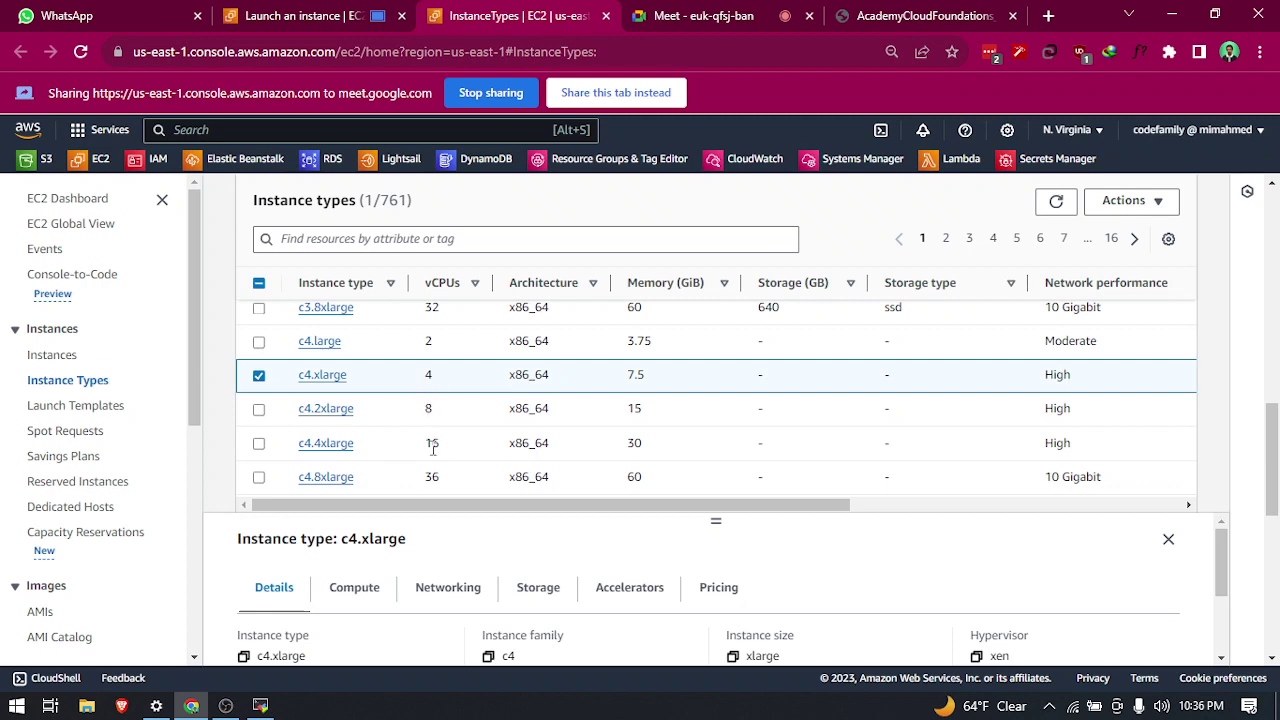
pyautogui.moveTo(432, 440); pyautogui.dragTo(450, 447)
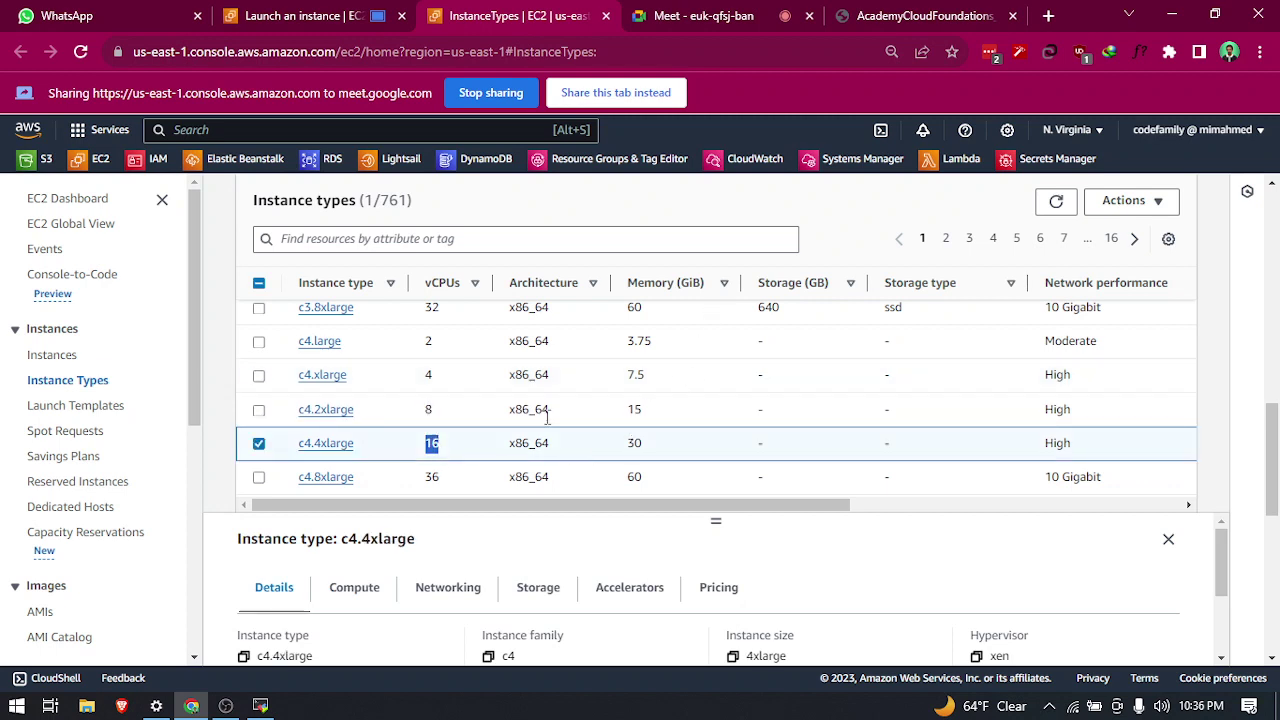
# - Scroll down to c5.18xlarge and highlight its 72 vCPUs and 144 GiB memory
pyautogui.scroll(-3, 547, 418)
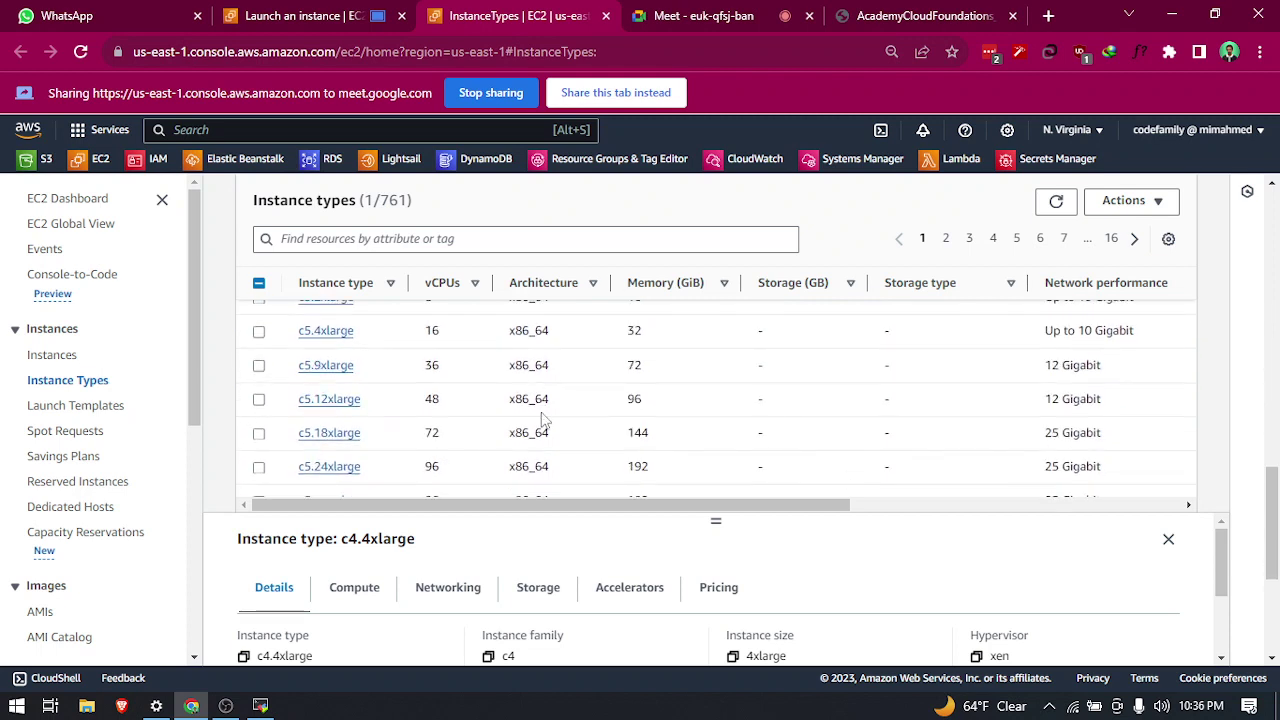
pyautogui.scroll(-1, 545, 420)
pyautogui.scroll(-2, 543, 415)
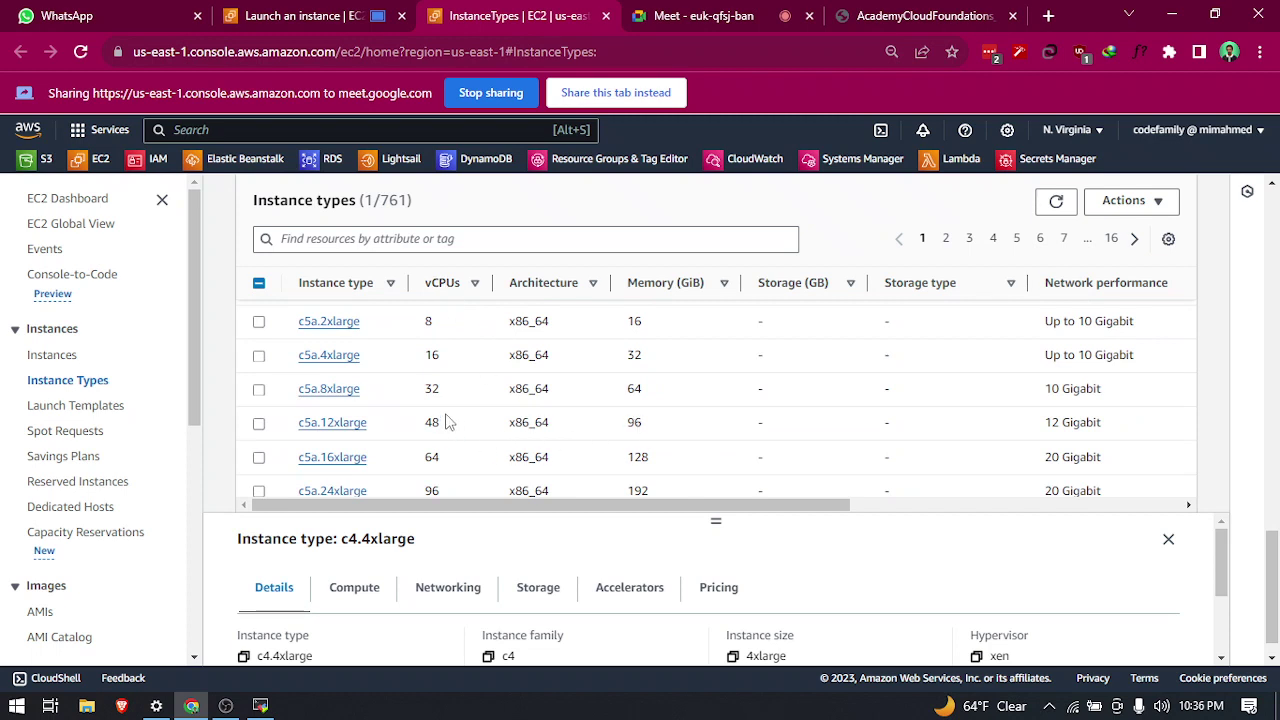
pyautogui.scroll(-10, 447, 422)
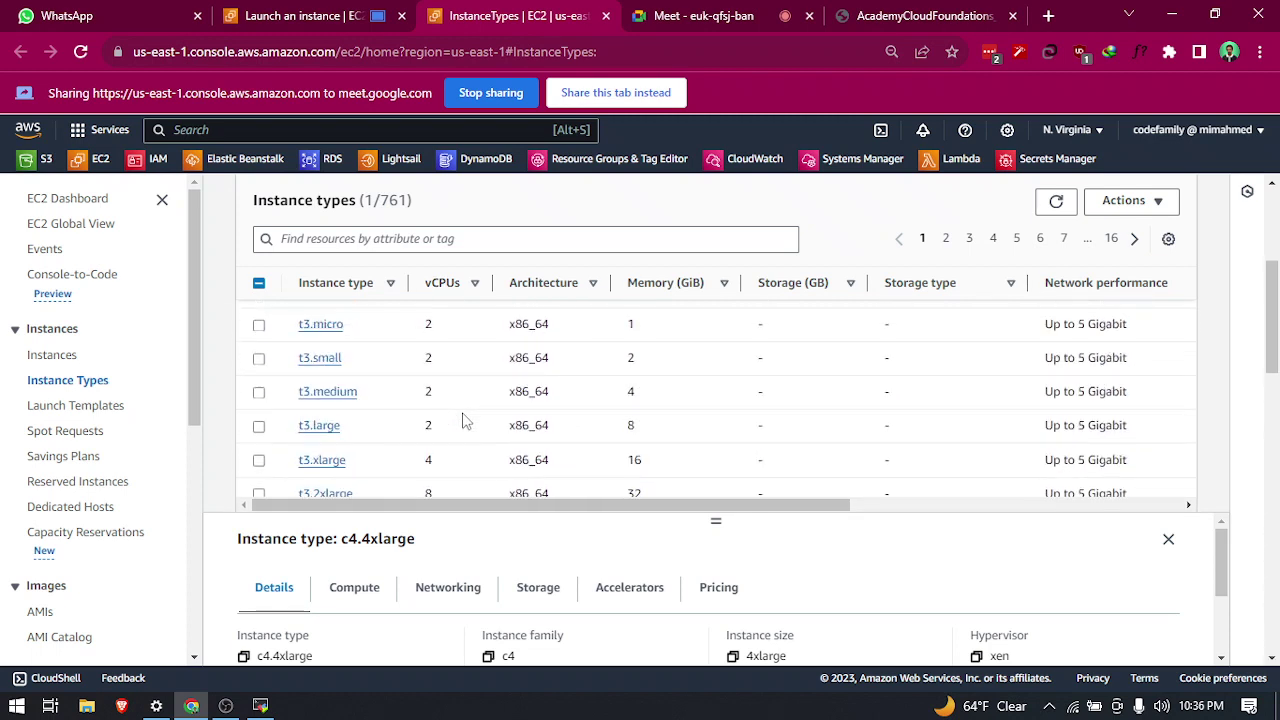
pyautogui.scroll(3, 462, 420)
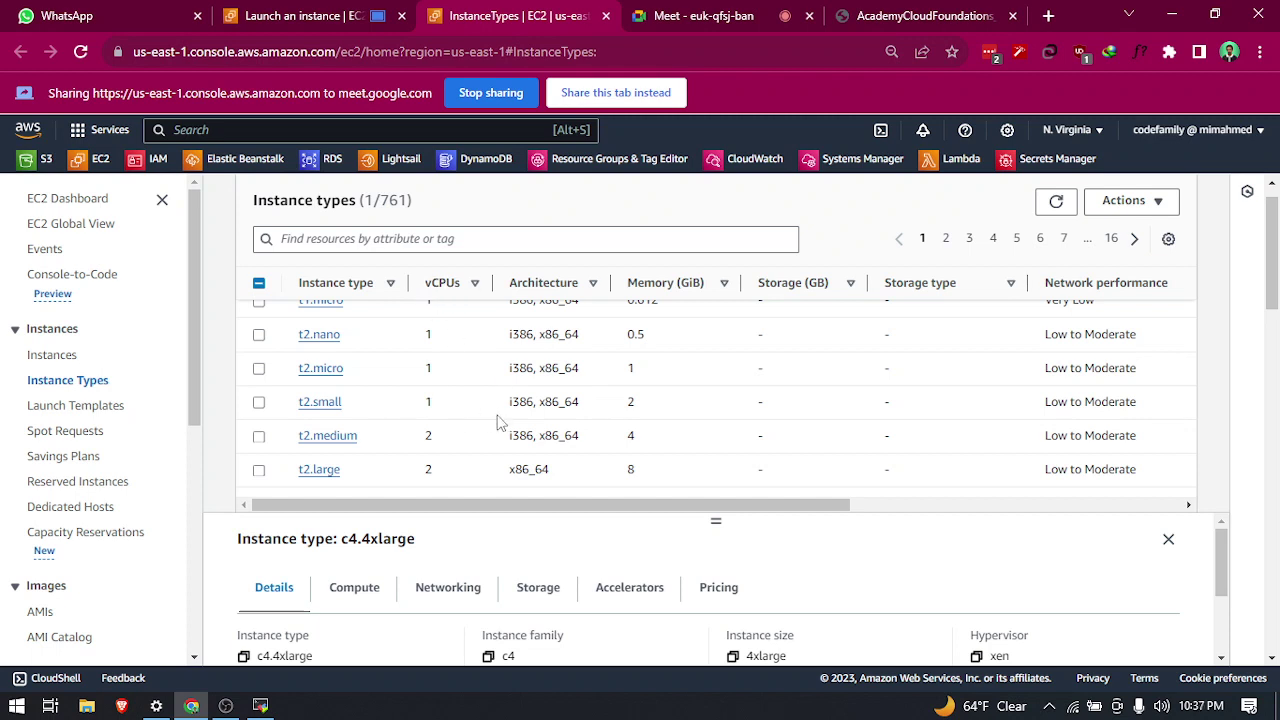
pyautogui.scroll(-10, 452, 405)
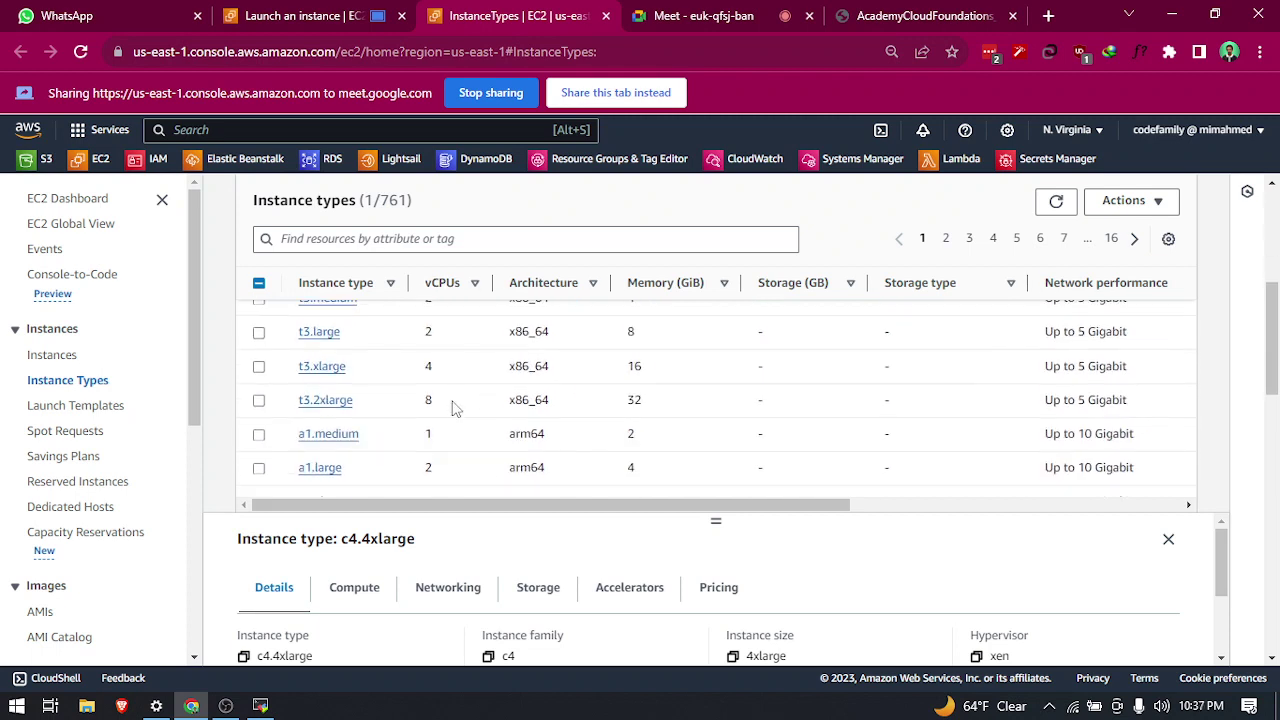
pyautogui.scroll(-2, 456, 418)
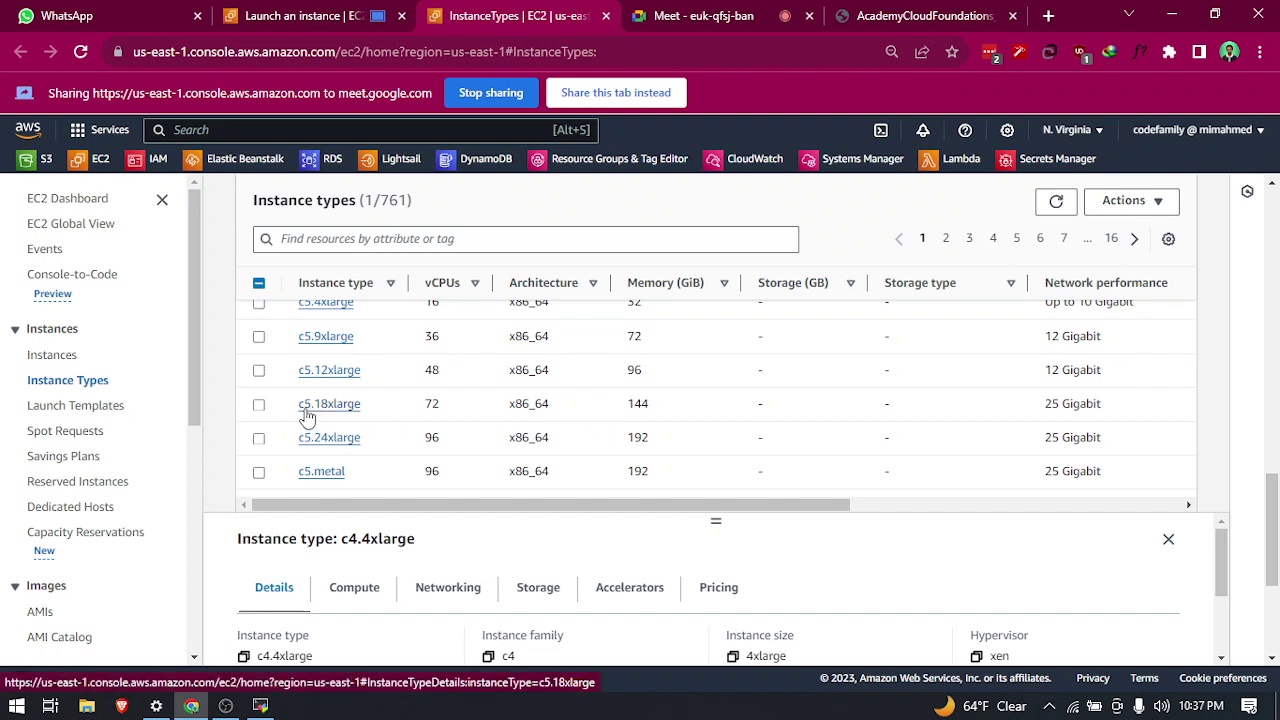
pyautogui.doubleClick(431, 404)
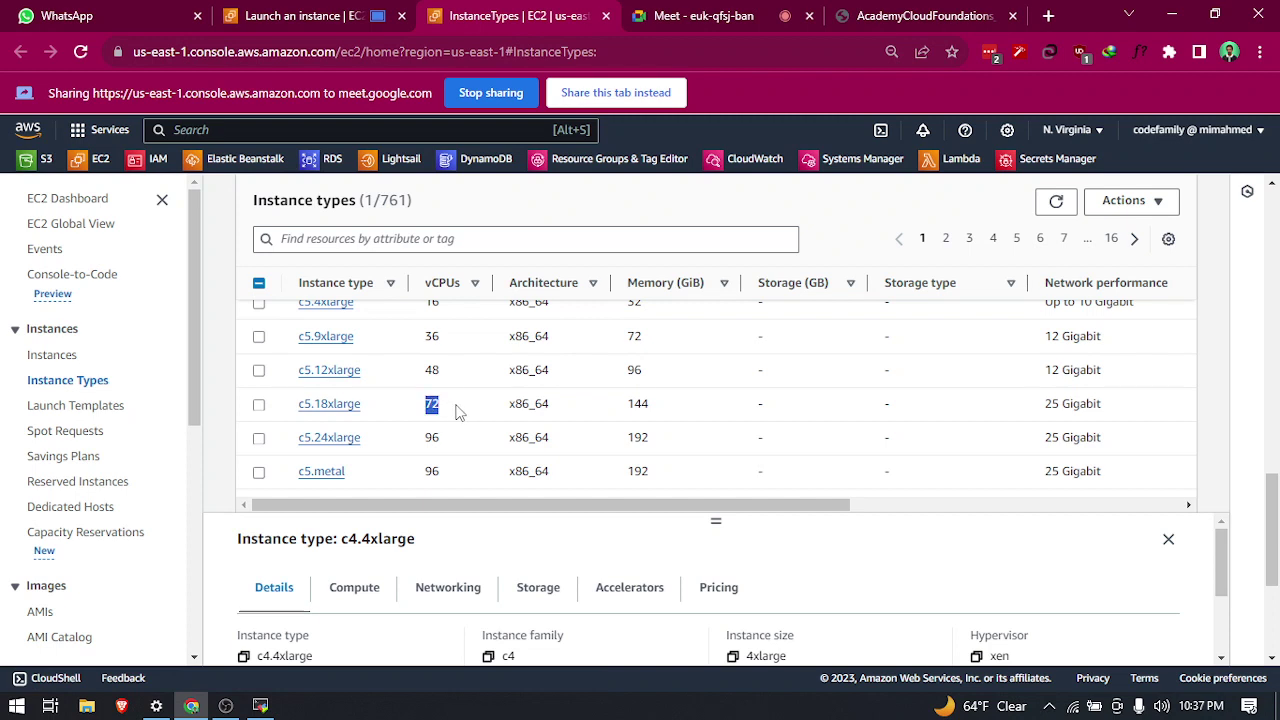
pyautogui.doubleClick(634, 406)
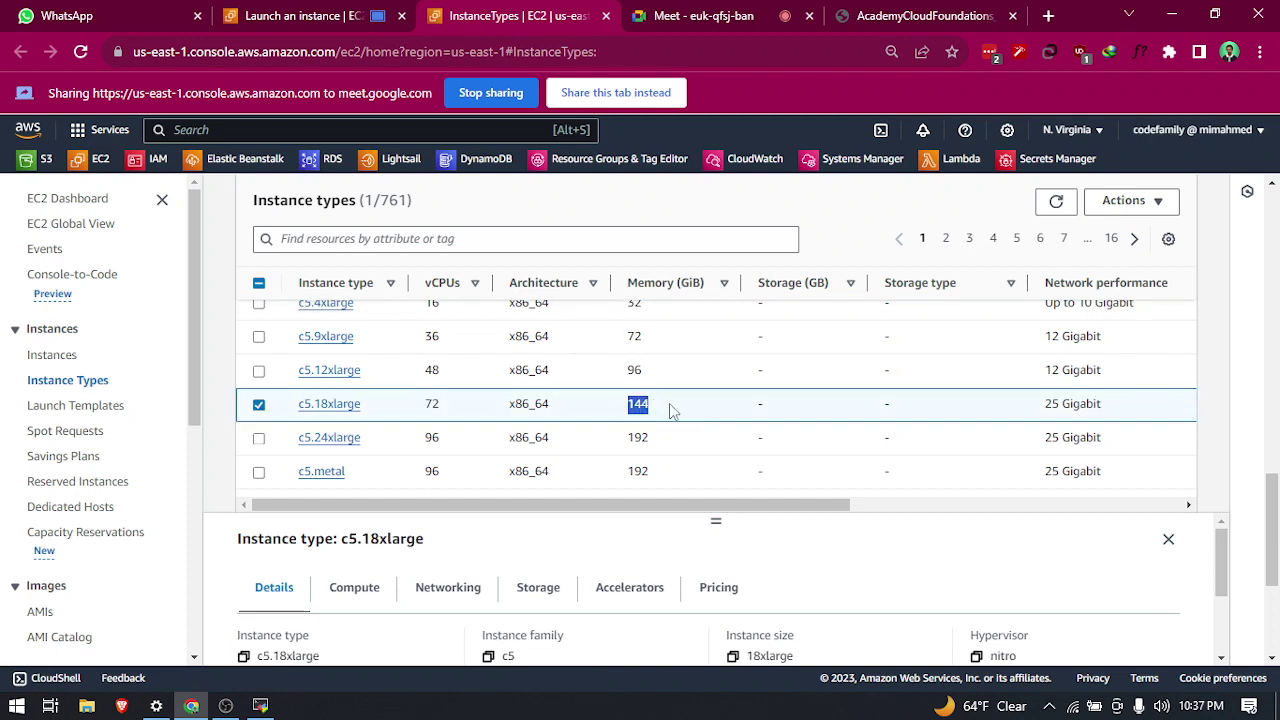
pyautogui.scroll(-3, 612, 389)
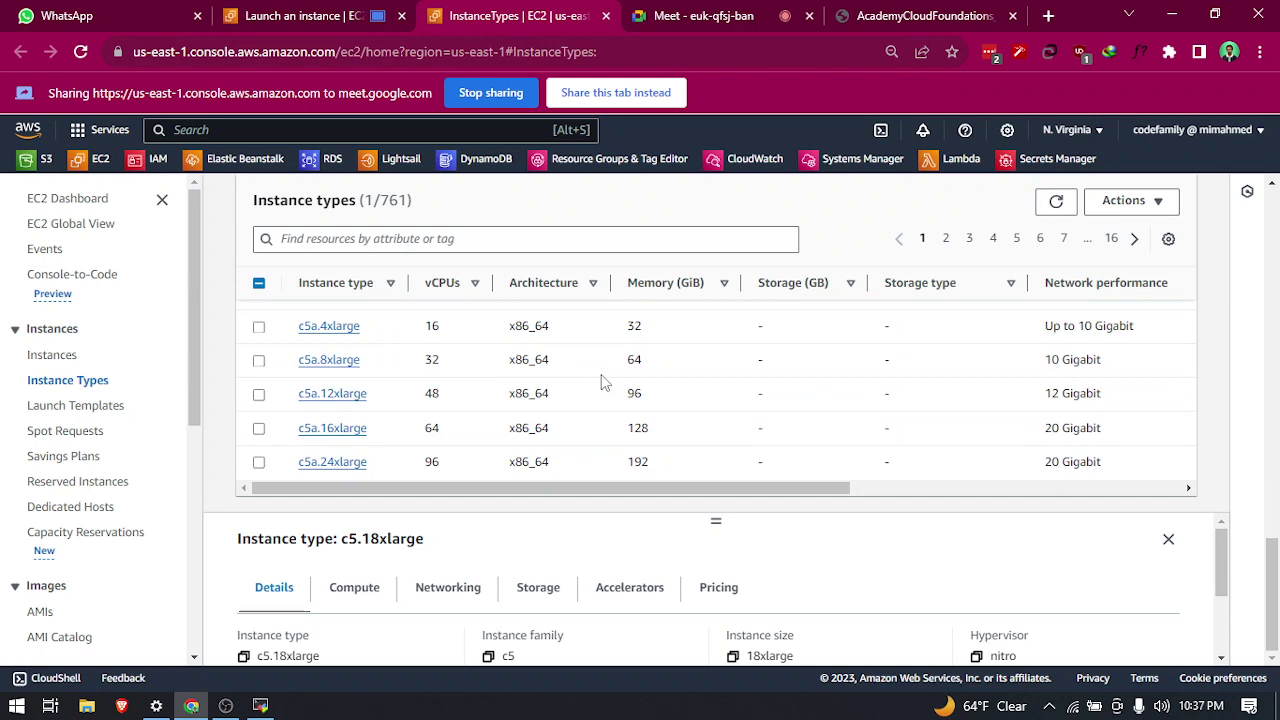
pyautogui.scroll(2, 603, 381)
pyautogui.scroll(-5, 631, 389)
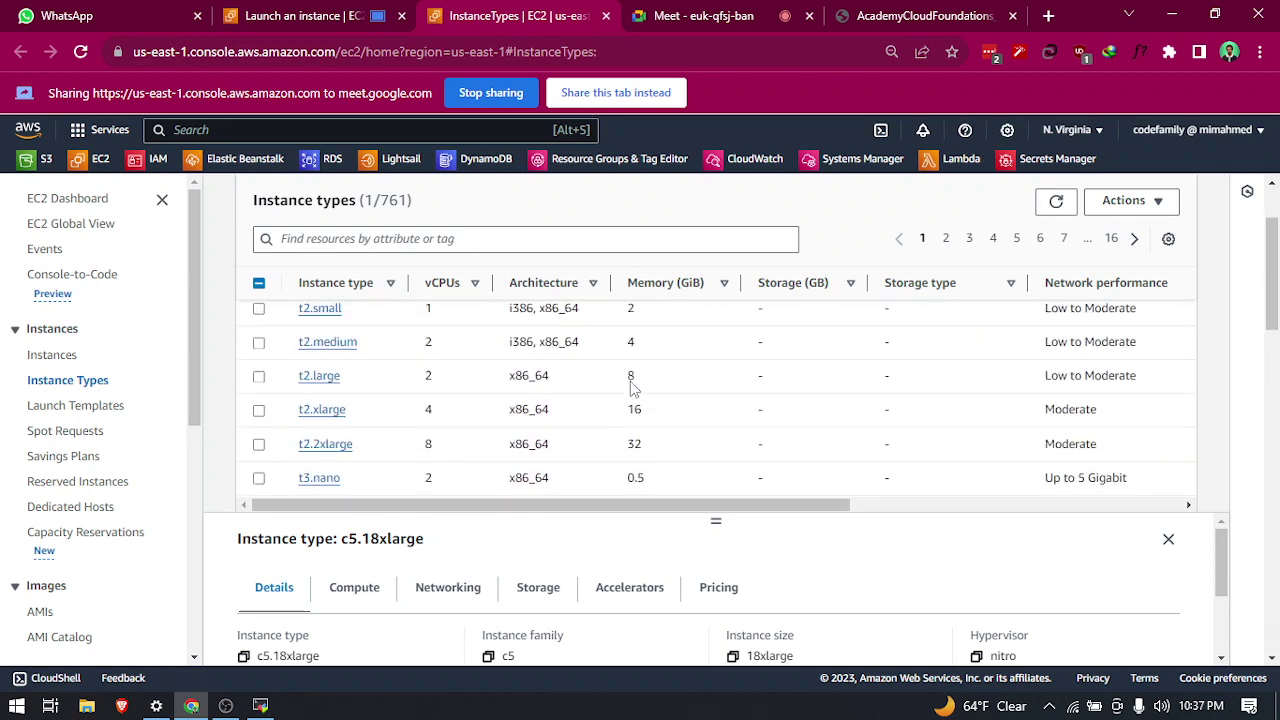
pyautogui.scroll(3, 631, 389)
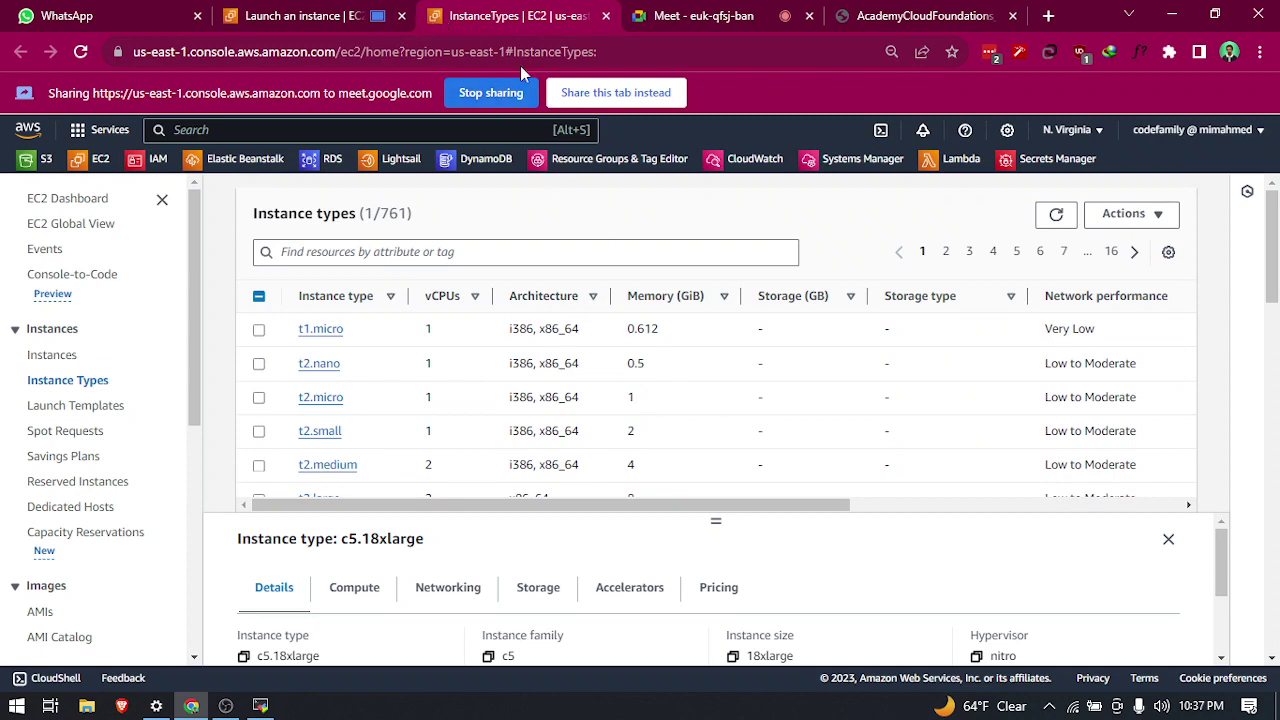
# - End the AWS tab presentation in Meet and share the Entire Screen instead
pyautogui.click(283, 18)
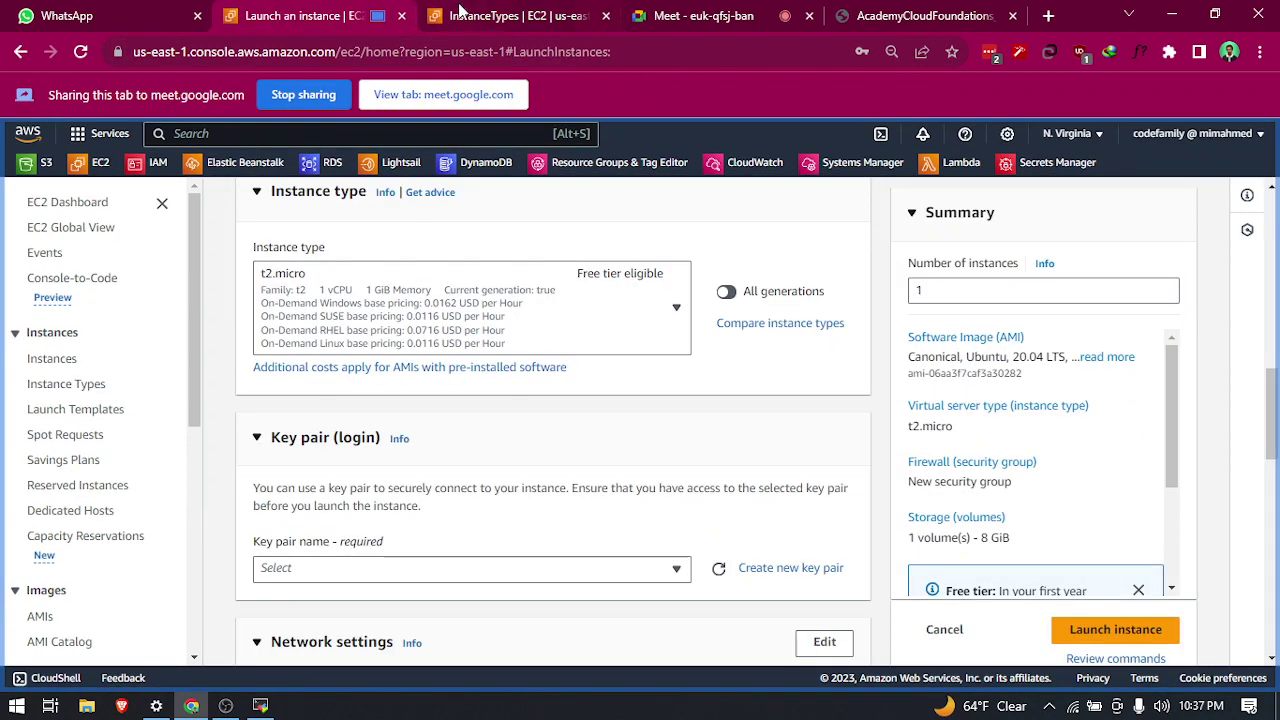
pyautogui.click(461, 12)
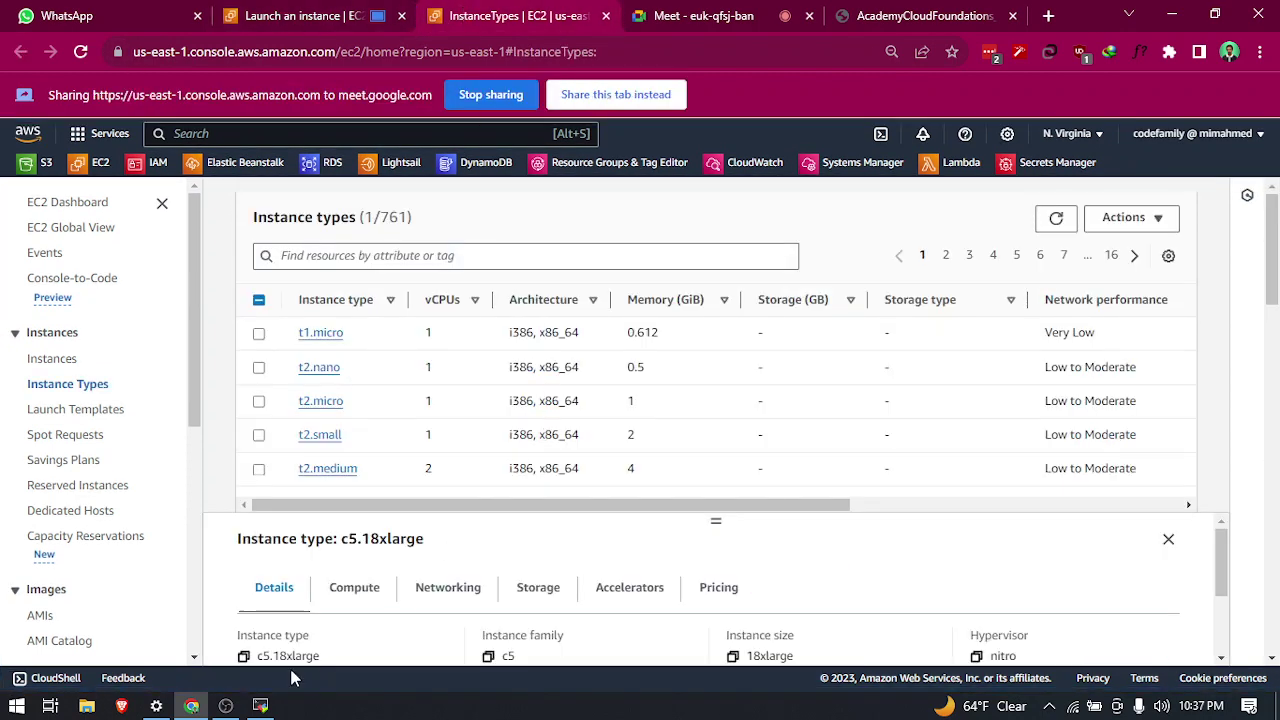
pyautogui.click(720, 16)
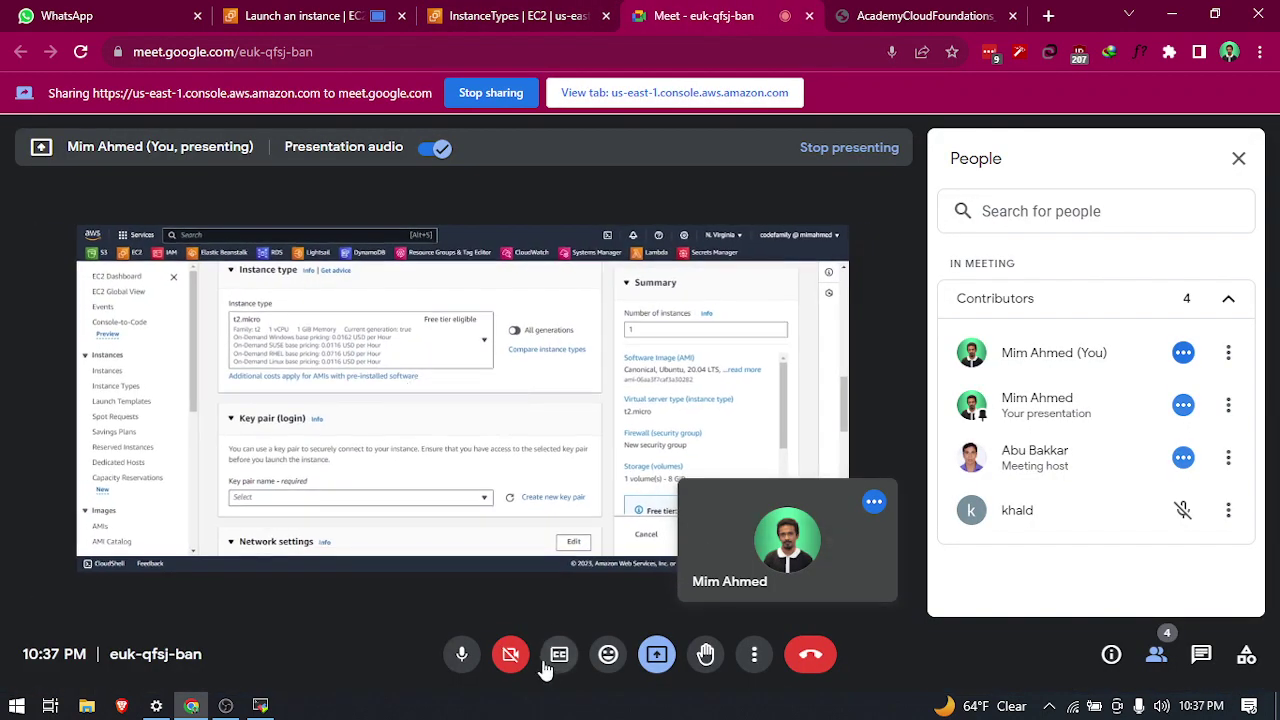
pyautogui.click(657, 654)
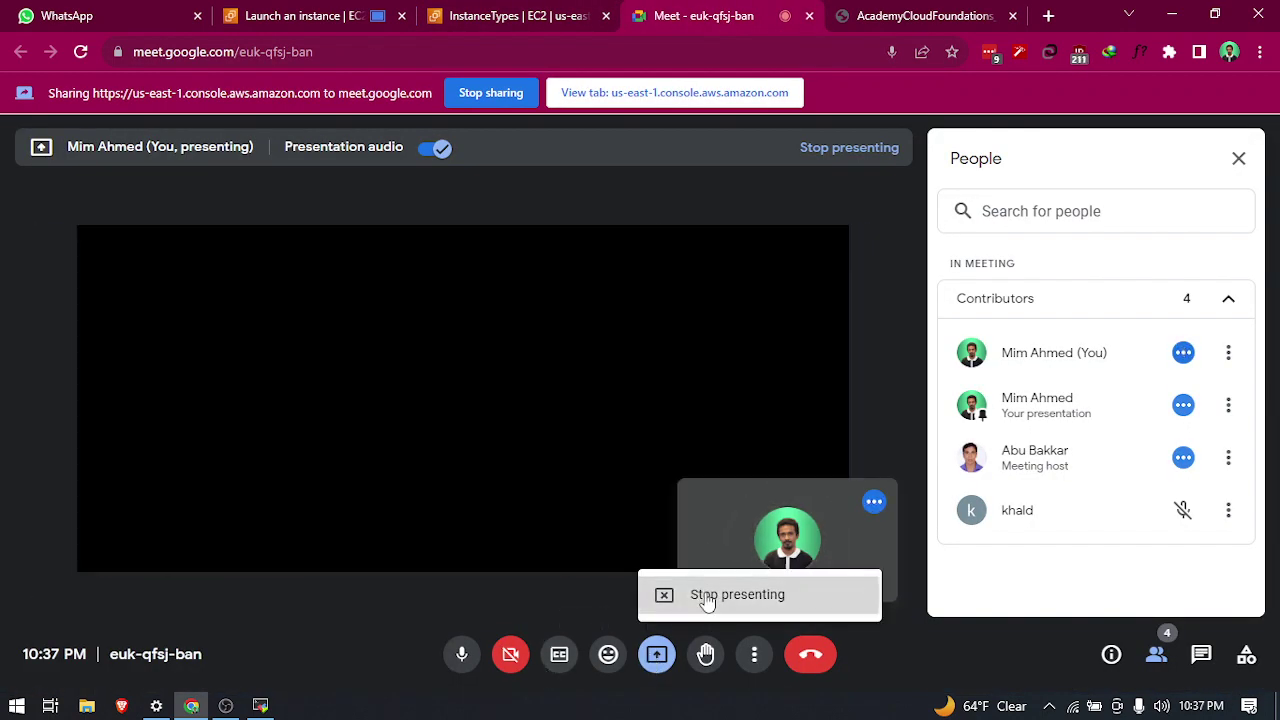
pyautogui.click(707, 597)
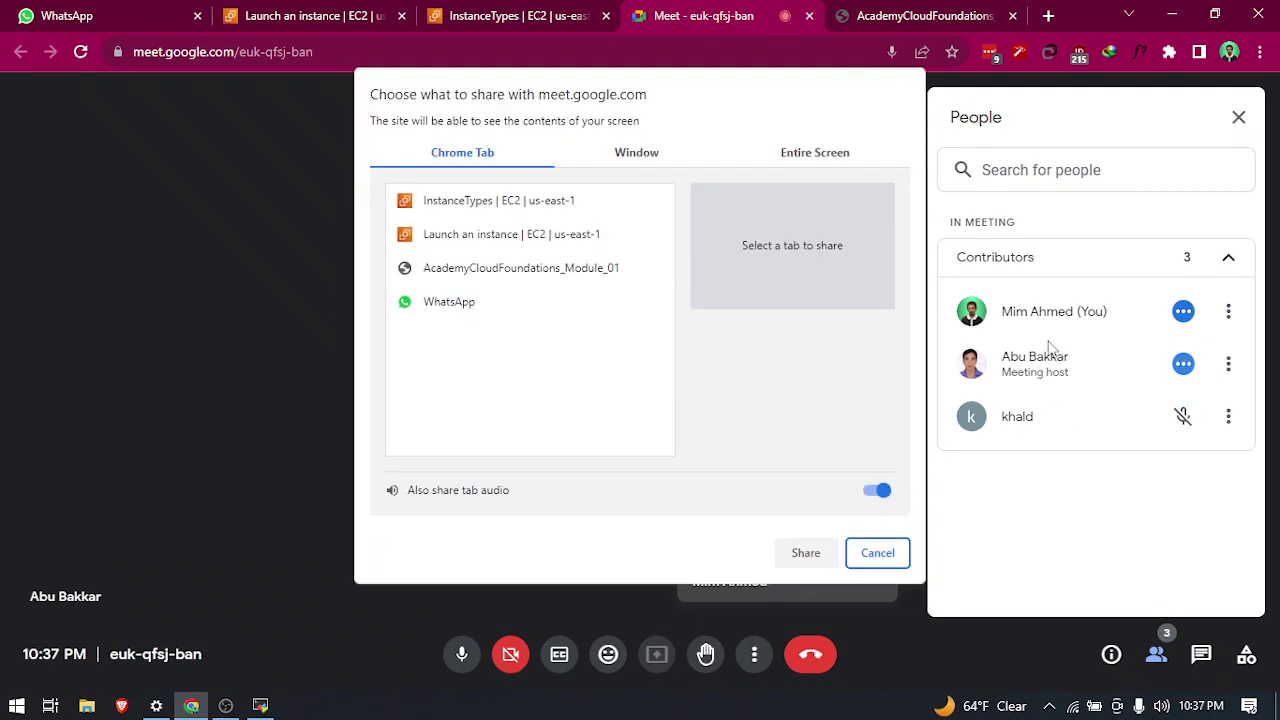
pyautogui.click(808, 158)
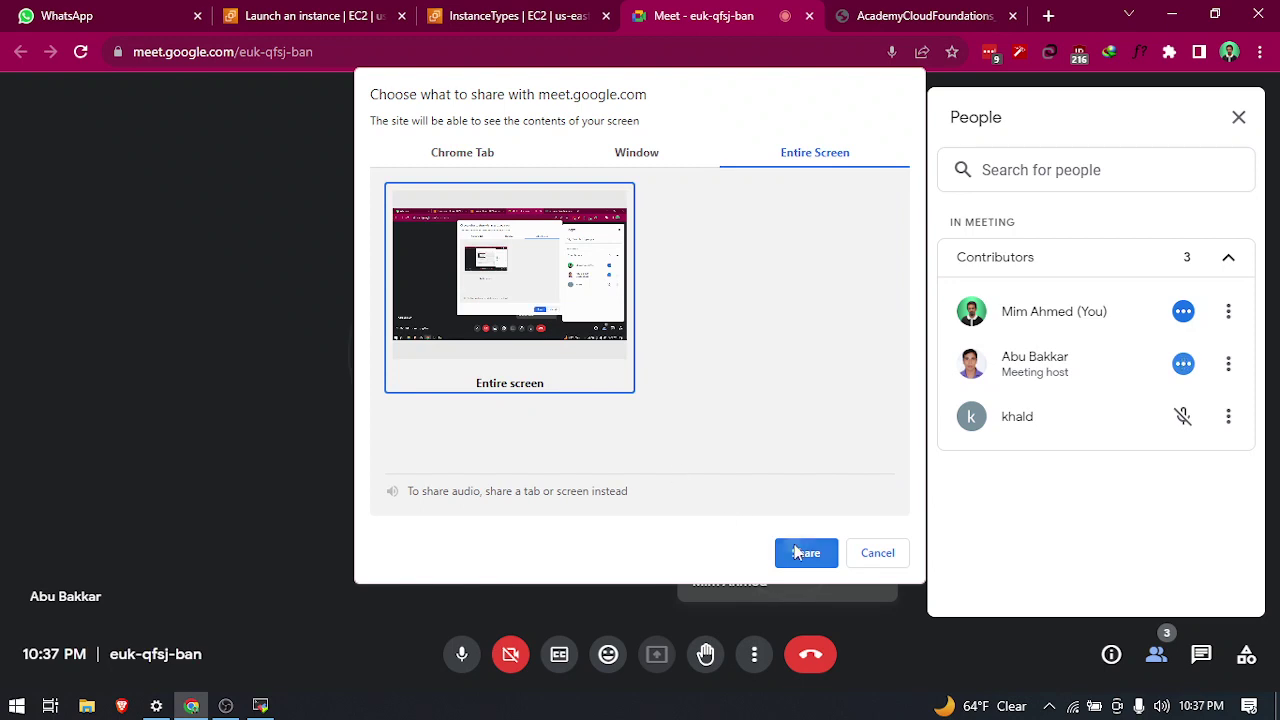
pyautogui.click(806, 553)
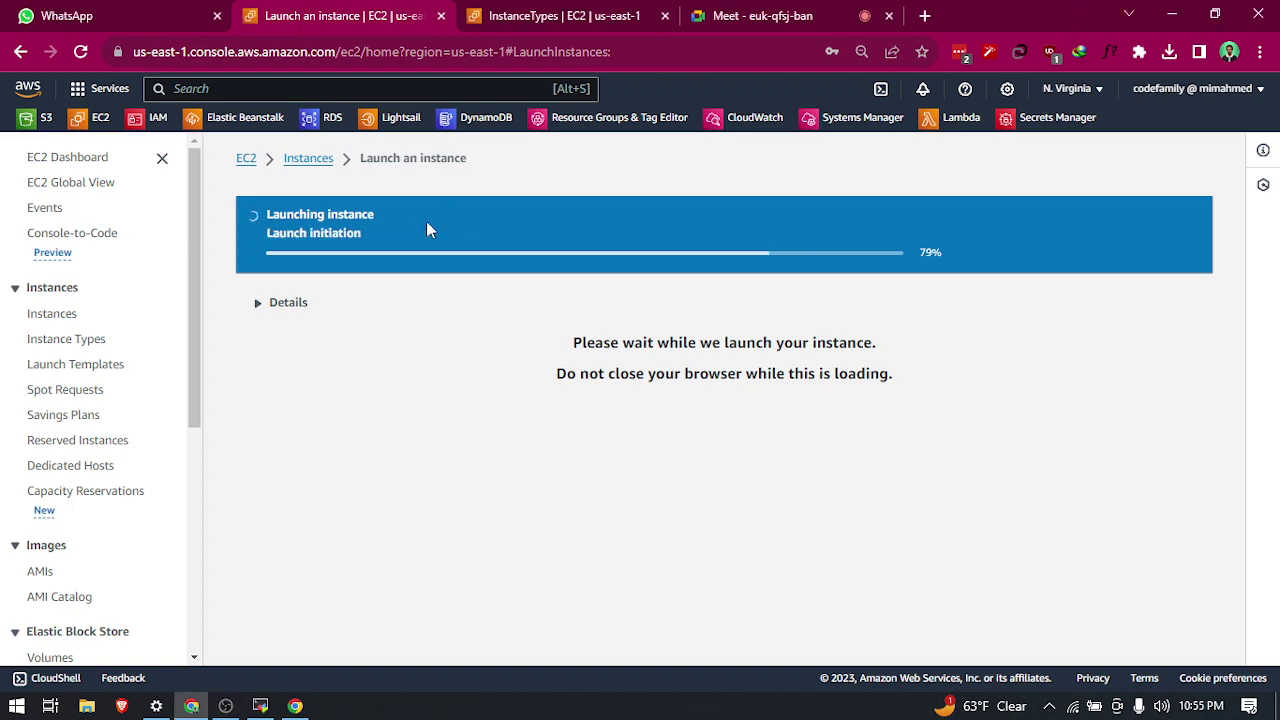
# - Expand the launch details and go to the Instances list, where php-app shows Pending
pyautogui.click(272, 305)
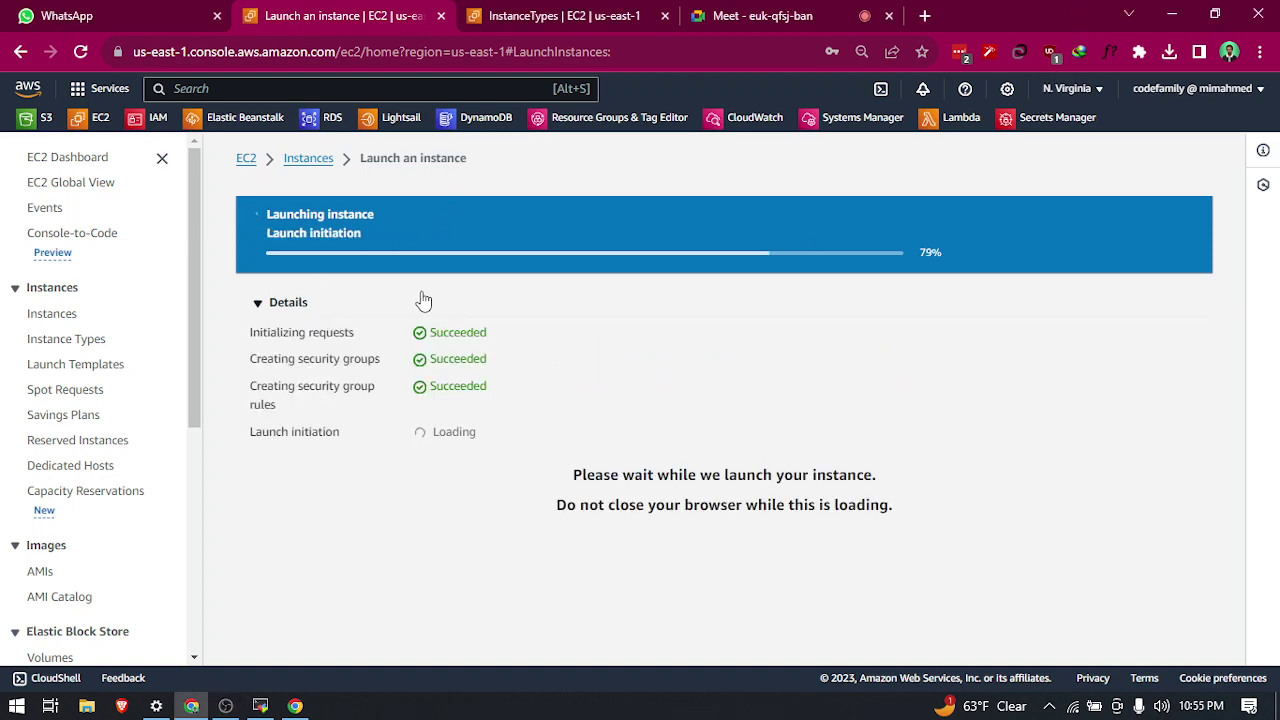
pyautogui.scroll(-5, 789, 426)
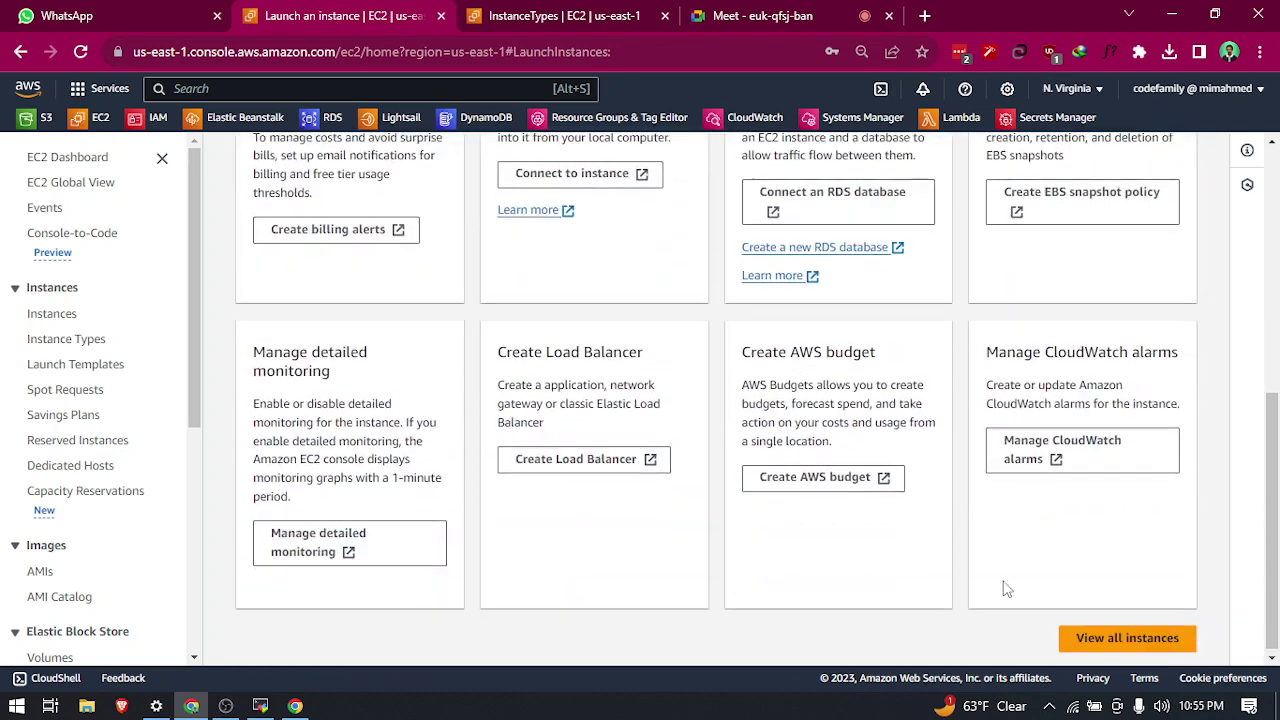
pyautogui.click(1112, 636)
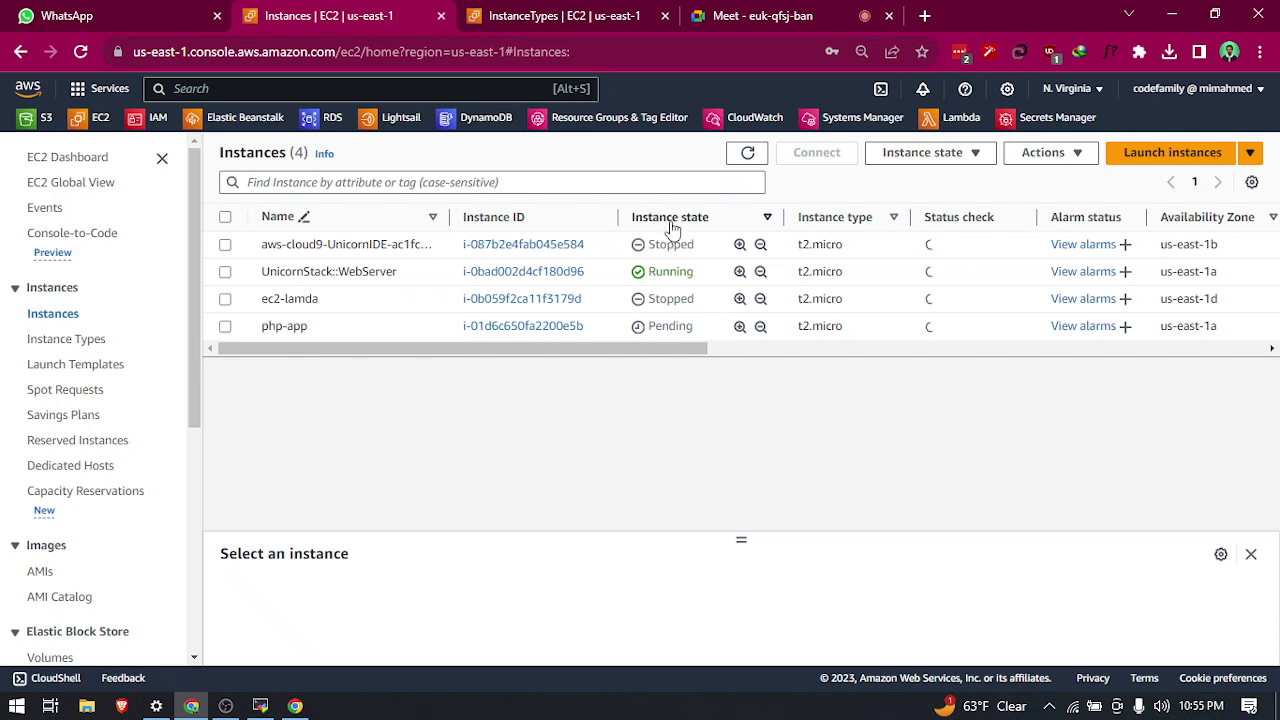
# - Select php-app and view its instance details page, noting the Pending state
pyautogui.moveTo(647, 327); pyautogui.dragTo(705, 330)
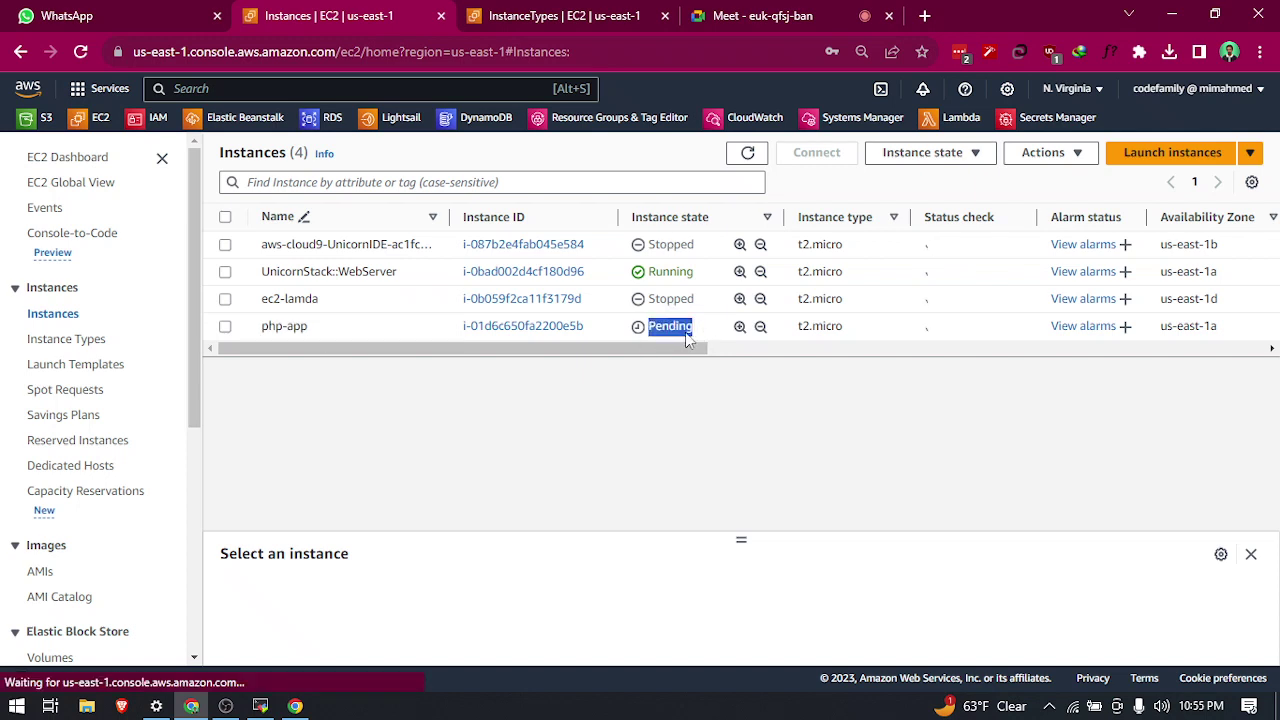
pyautogui.click(690, 331)
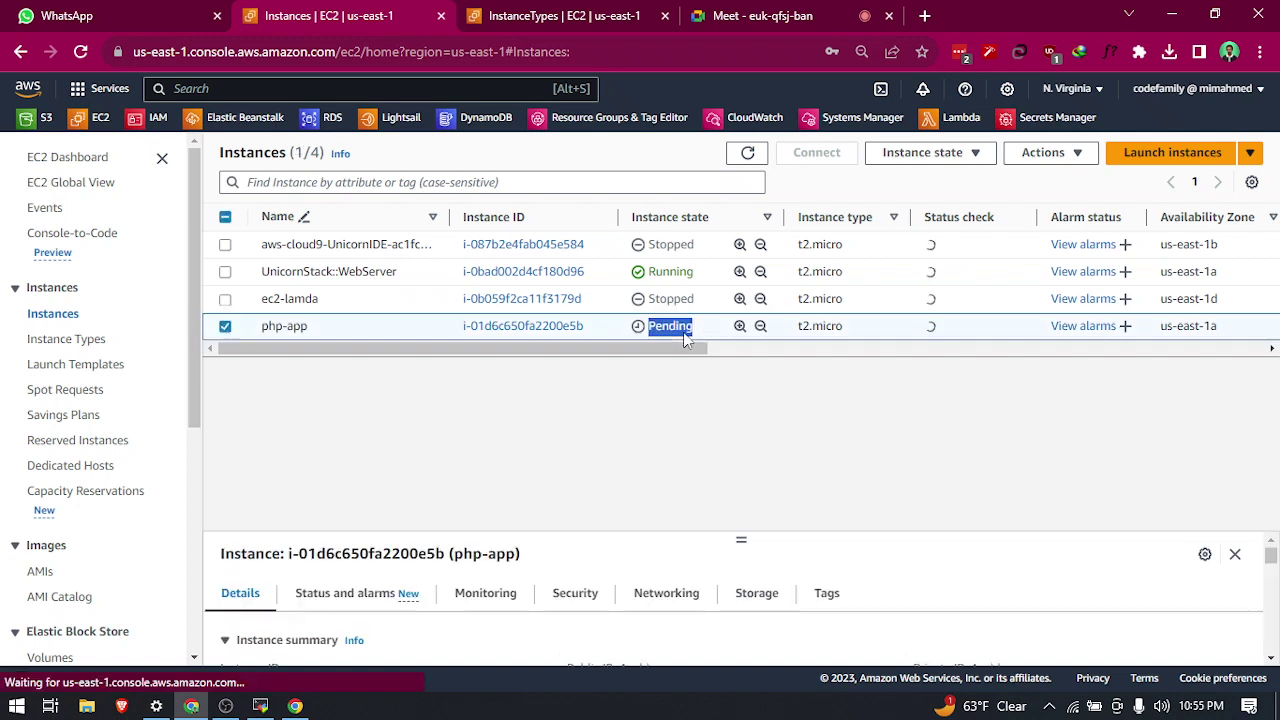
pyautogui.click(524, 330)
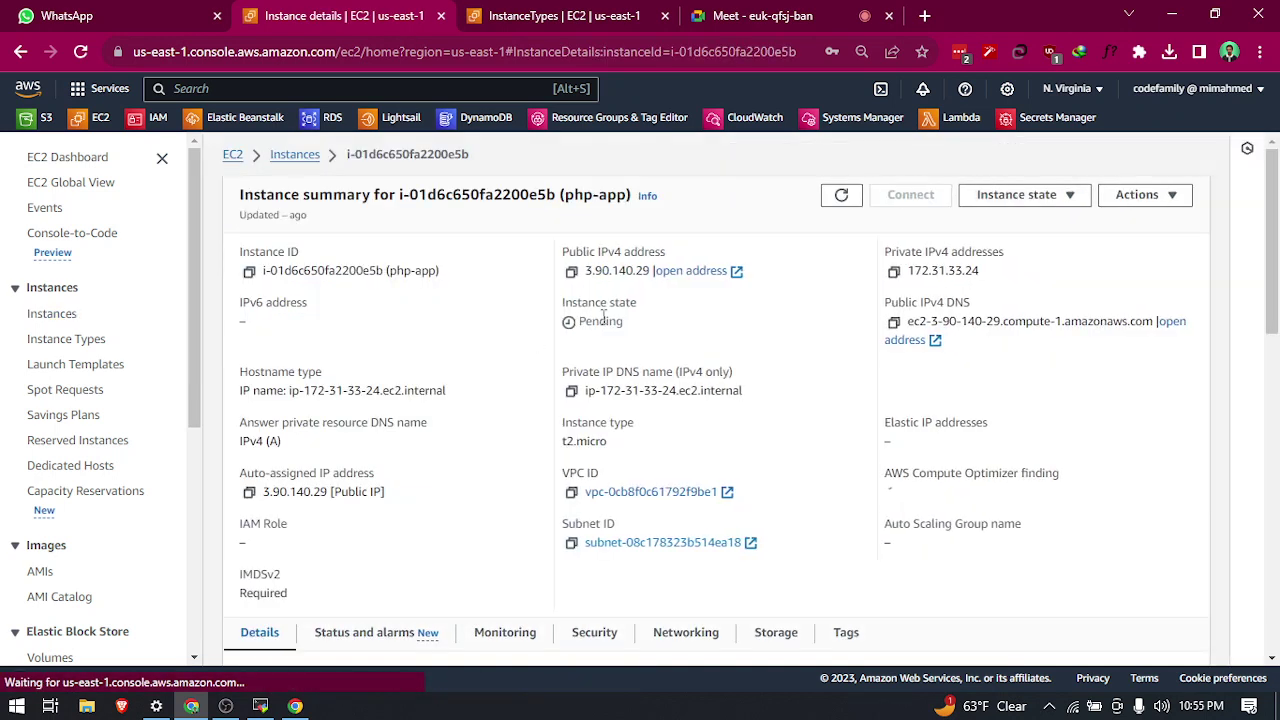
pyautogui.moveTo(578, 324); pyautogui.dragTo(643, 335)
pyautogui.click(643, 335)
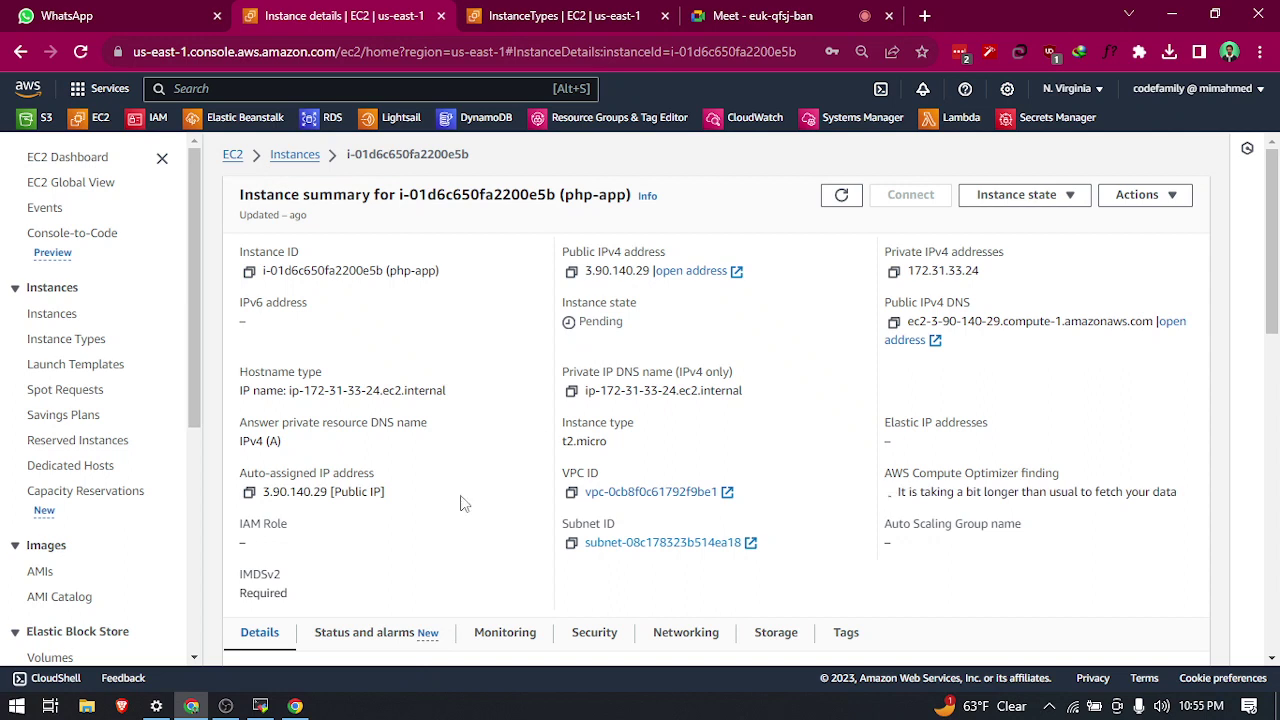
pyautogui.click(238, 700)
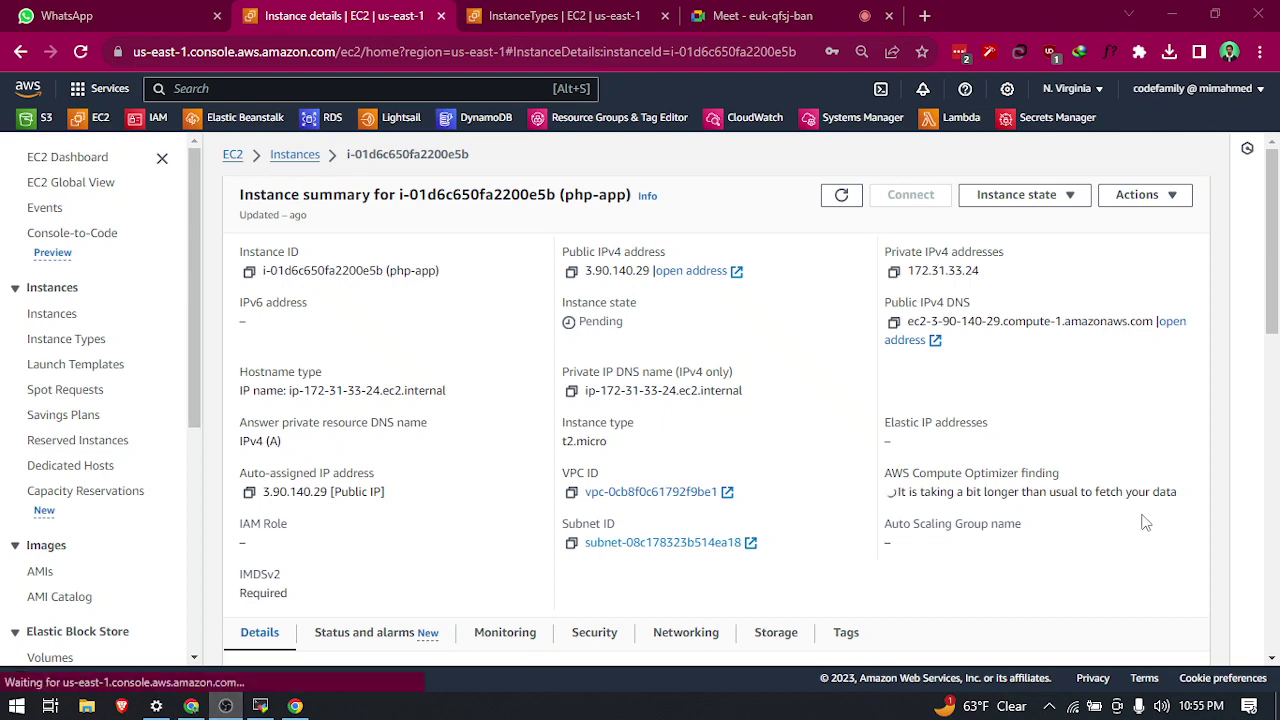
pyautogui.click(1247, 148)
pyautogui.click(1241, 160)
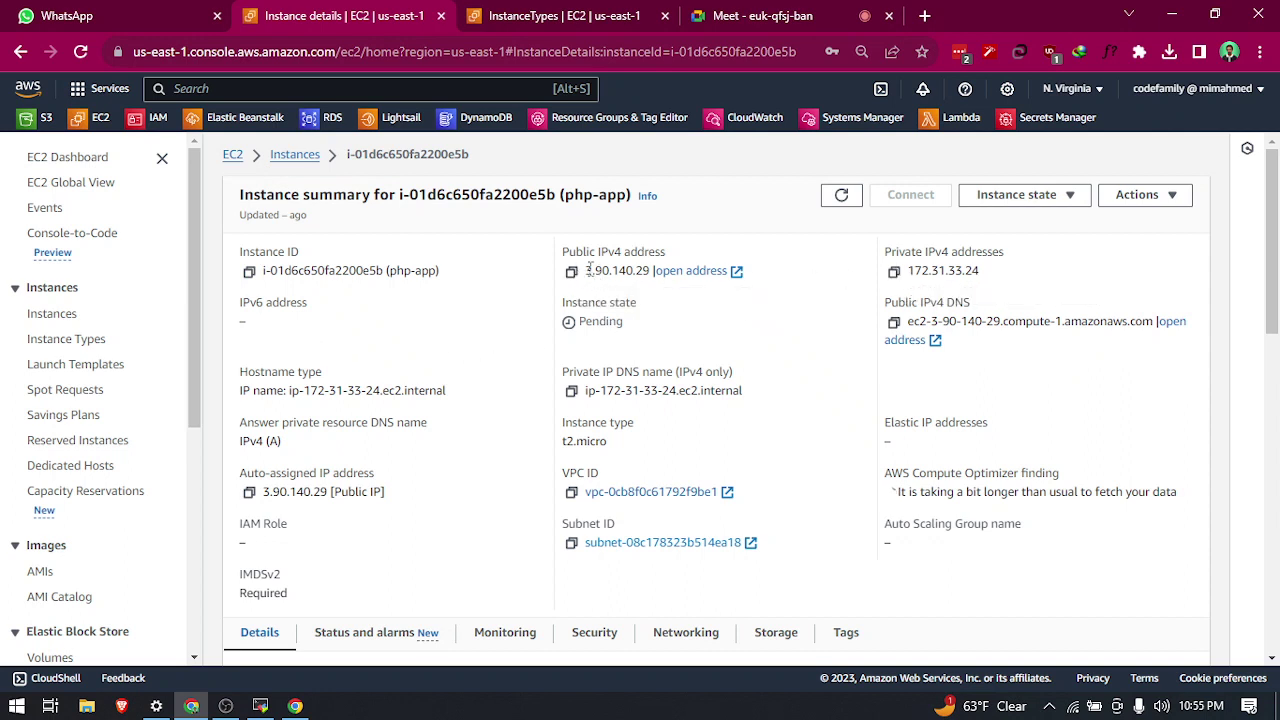
# - Copy the public IPv4 address 3.90.140.29 and scroll through the instance details
pyautogui.moveTo(585, 272); pyautogui.dragTo(656, 276)
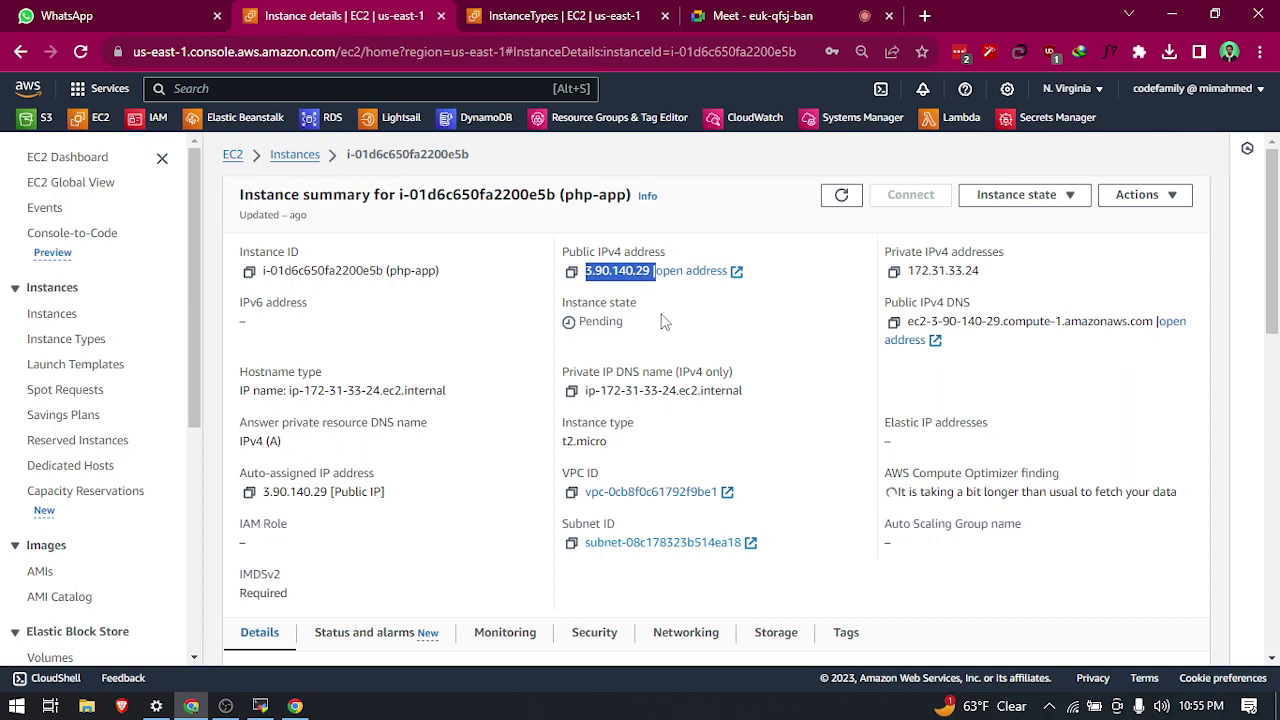
pyautogui.click(662, 323)
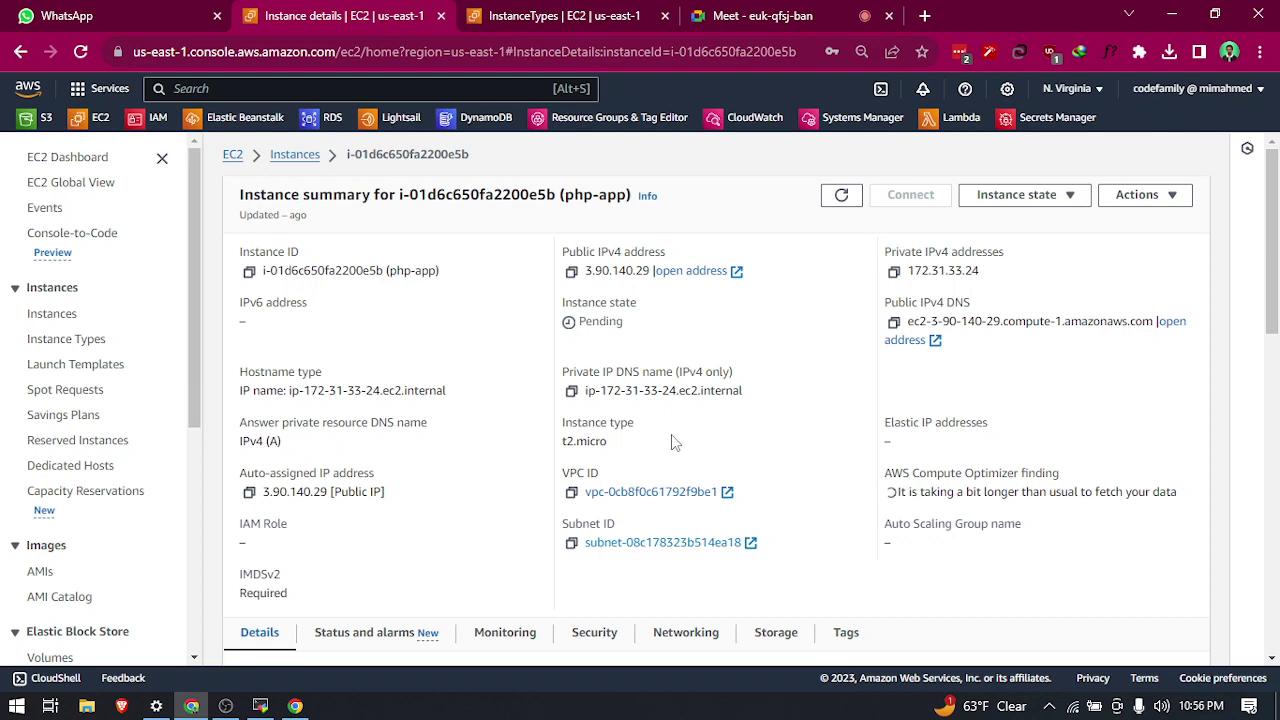
pyautogui.scroll(-3, 680, 443)
pyautogui.scroll(3, 686, 457)
pyautogui.click(572, 274)
pyautogui.scroll(-2, 460, 444)
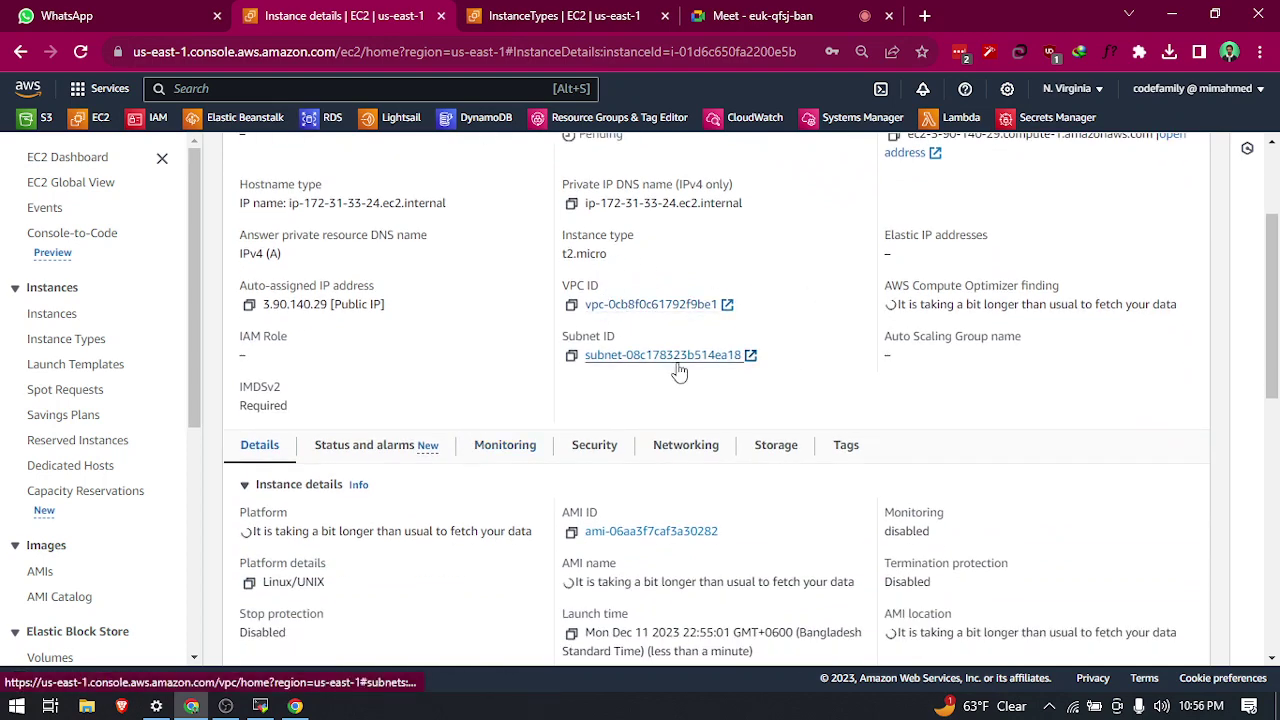
pyautogui.scroll(1, 390, 378)
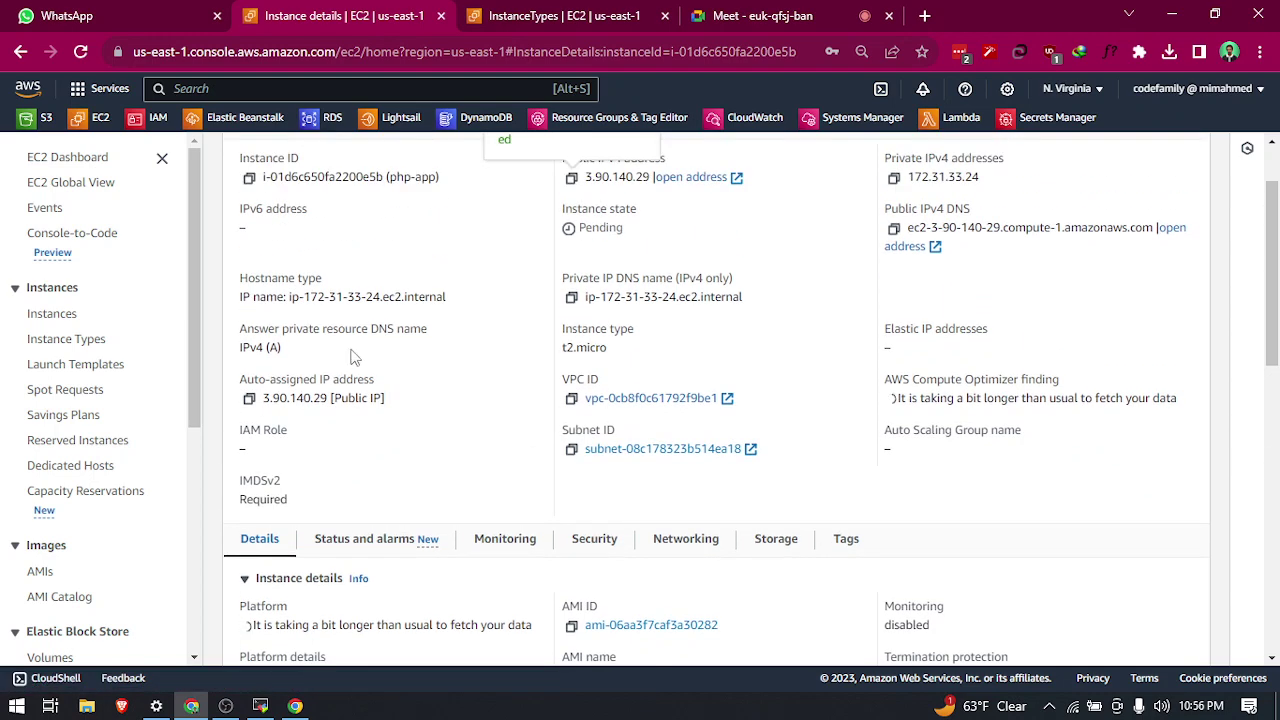
pyautogui.scroll(-2, 588, 540)
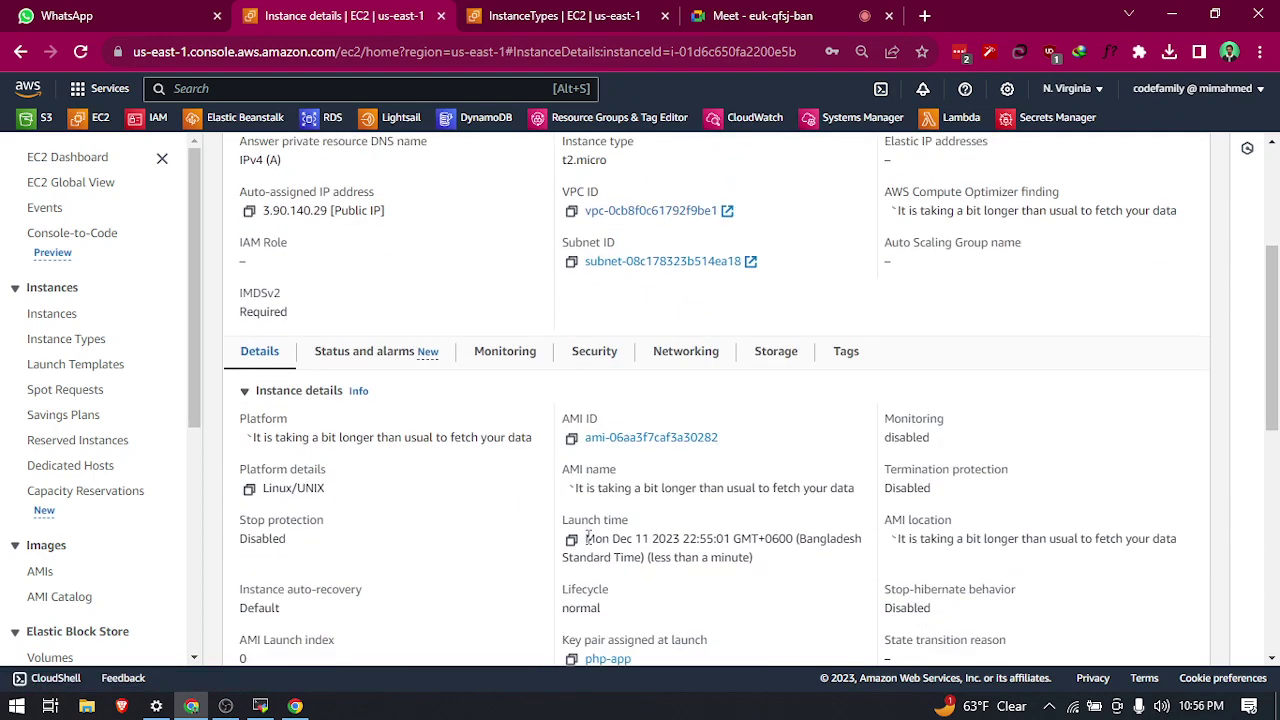
pyautogui.scroll(-1, 620, 528)
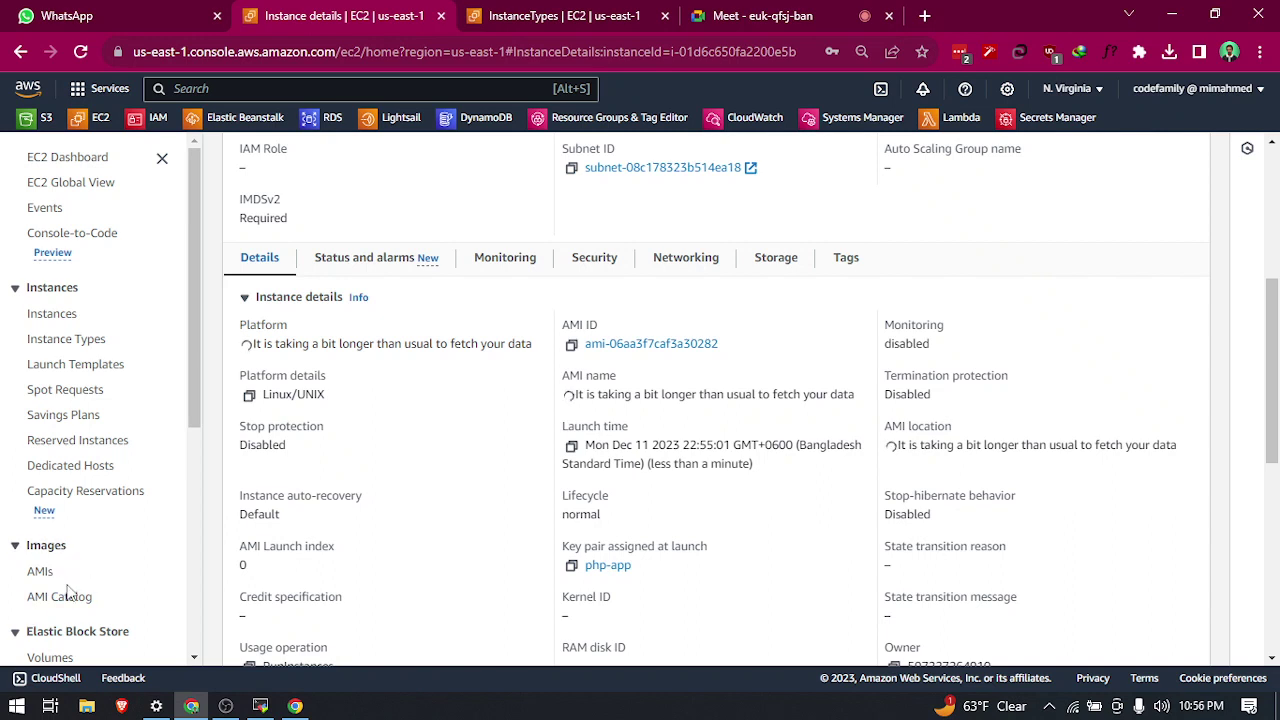
pyautogui.rightClick(38, 571)
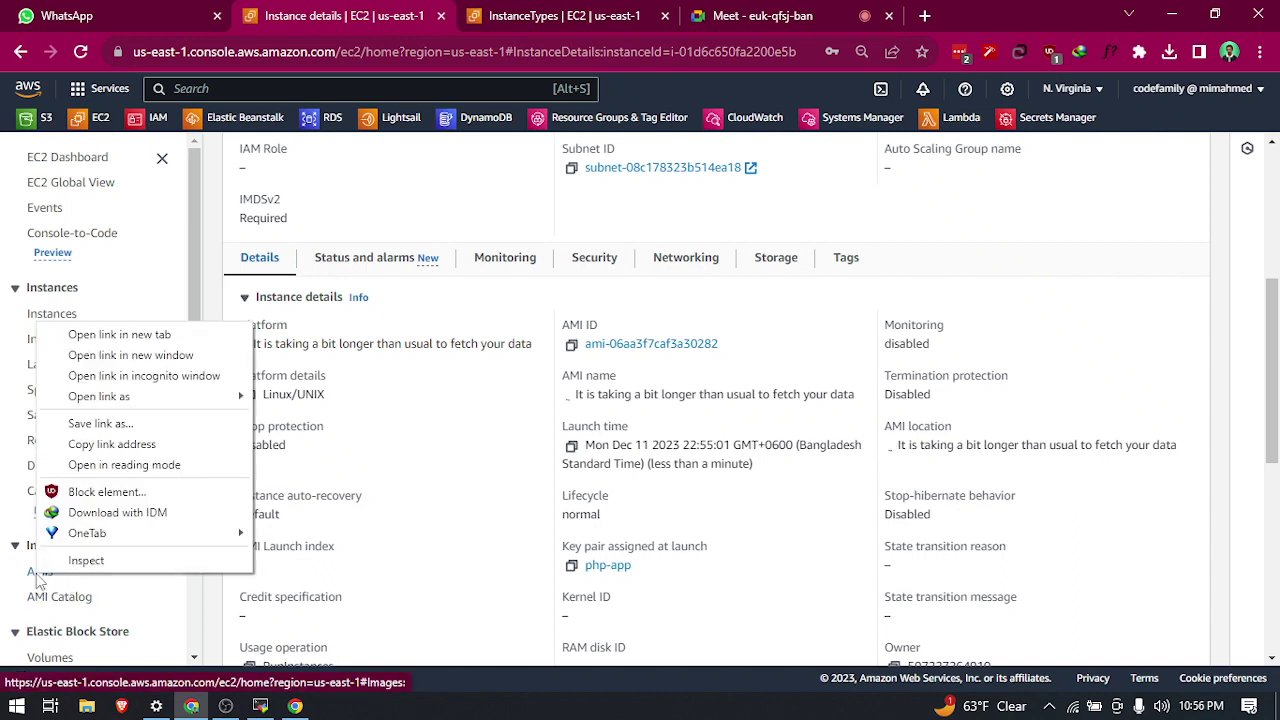
pyautogui.click(140, 336)
pyautogui.click(494, 18)
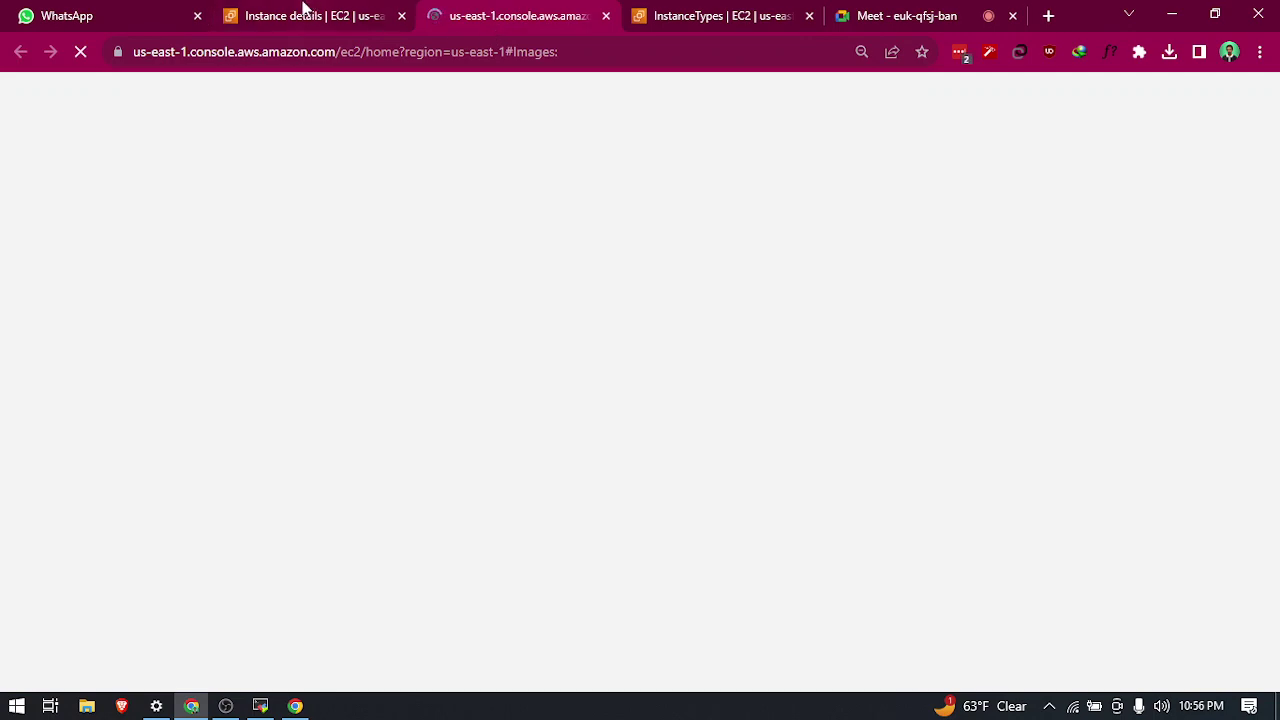
pyautogui.click(305, 12)
pyautogui.click(524, 12)
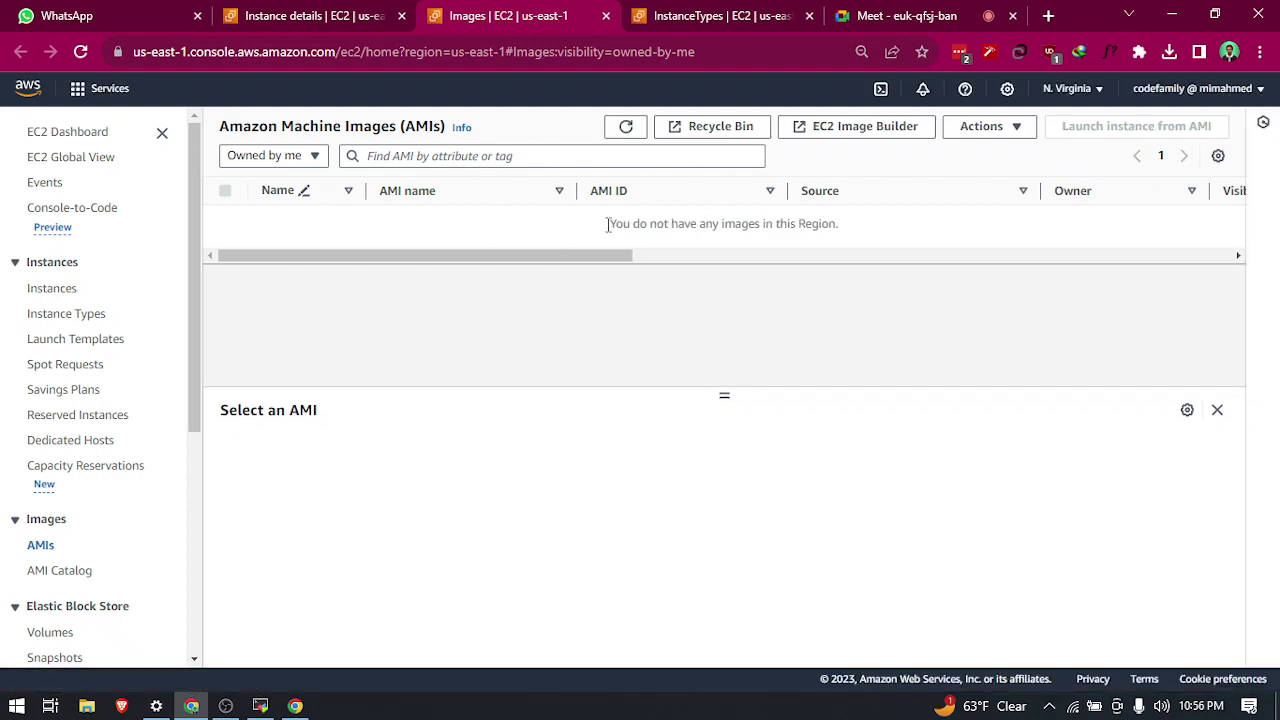
pyautogui.moveTo(607, 224); pyautogui.dragTo(837, 234)
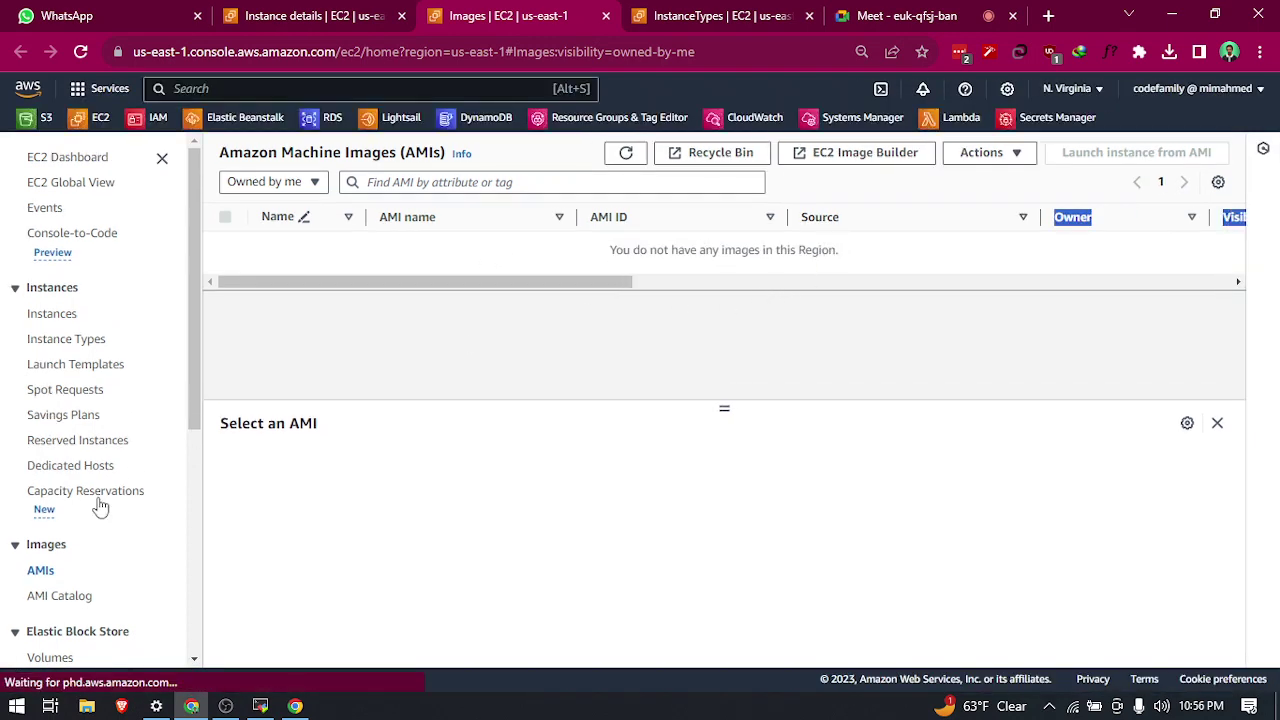
pyautogui.click(70, 600)
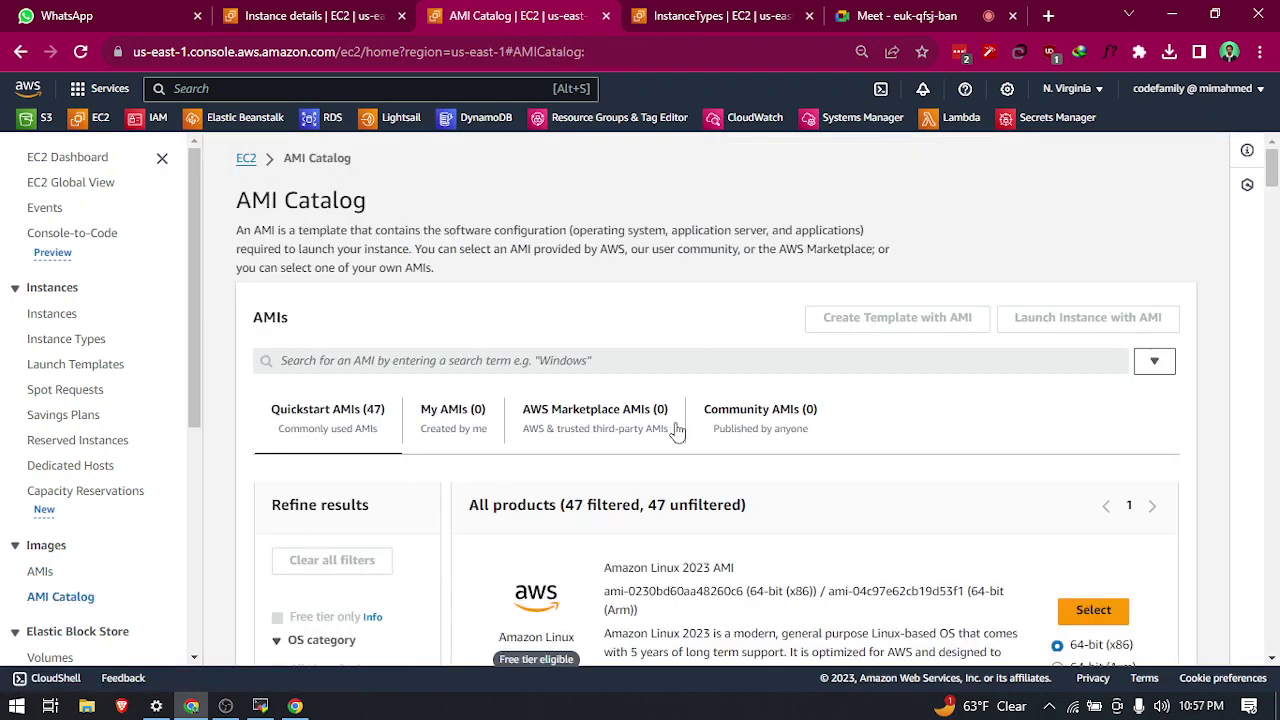
pyautogui.scroll(-4, 690, 430)
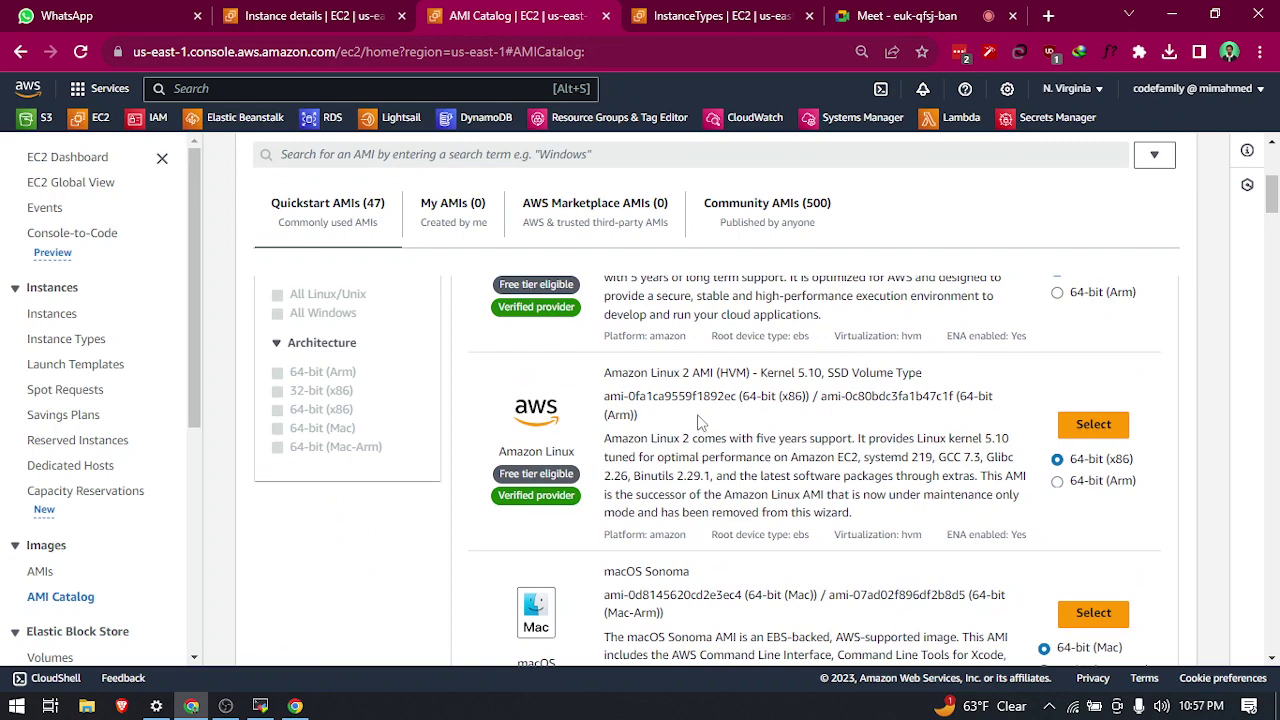
pyautogui.scroll(-4, 660, 480)
pyautogui.scroll(-3, 640, 552)
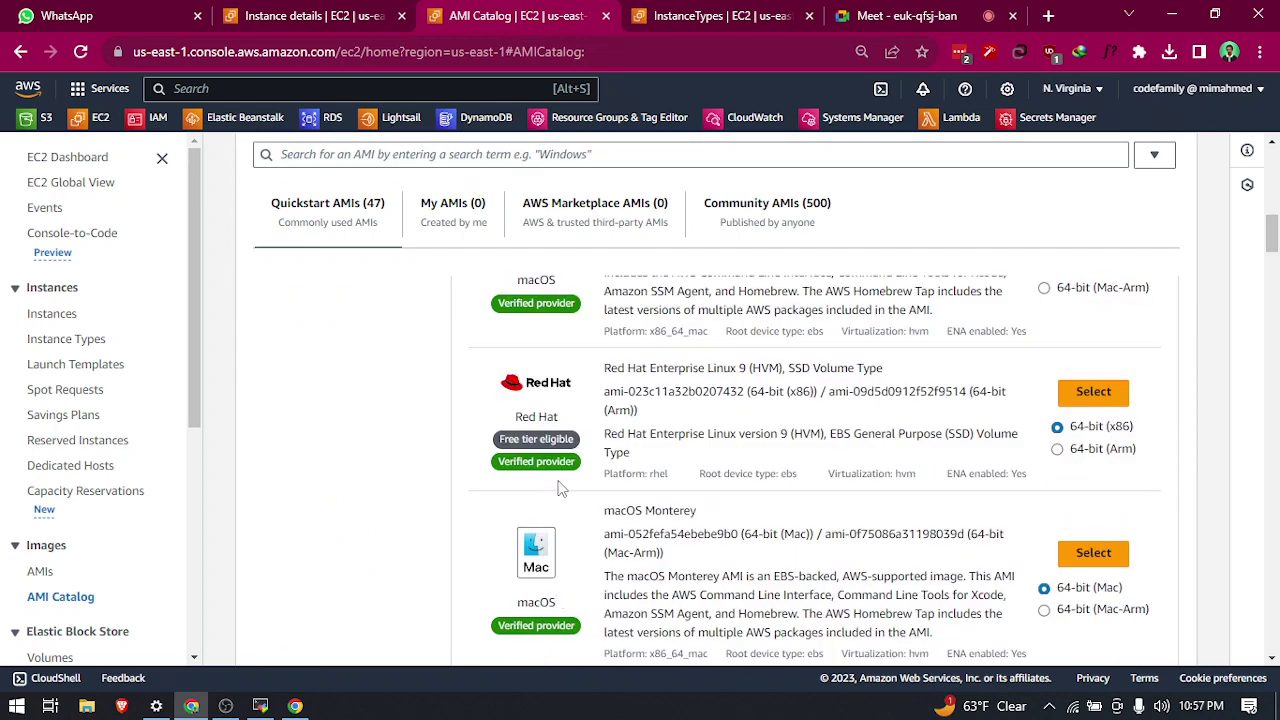
pyautogui.scroll(-5, 560, 488)
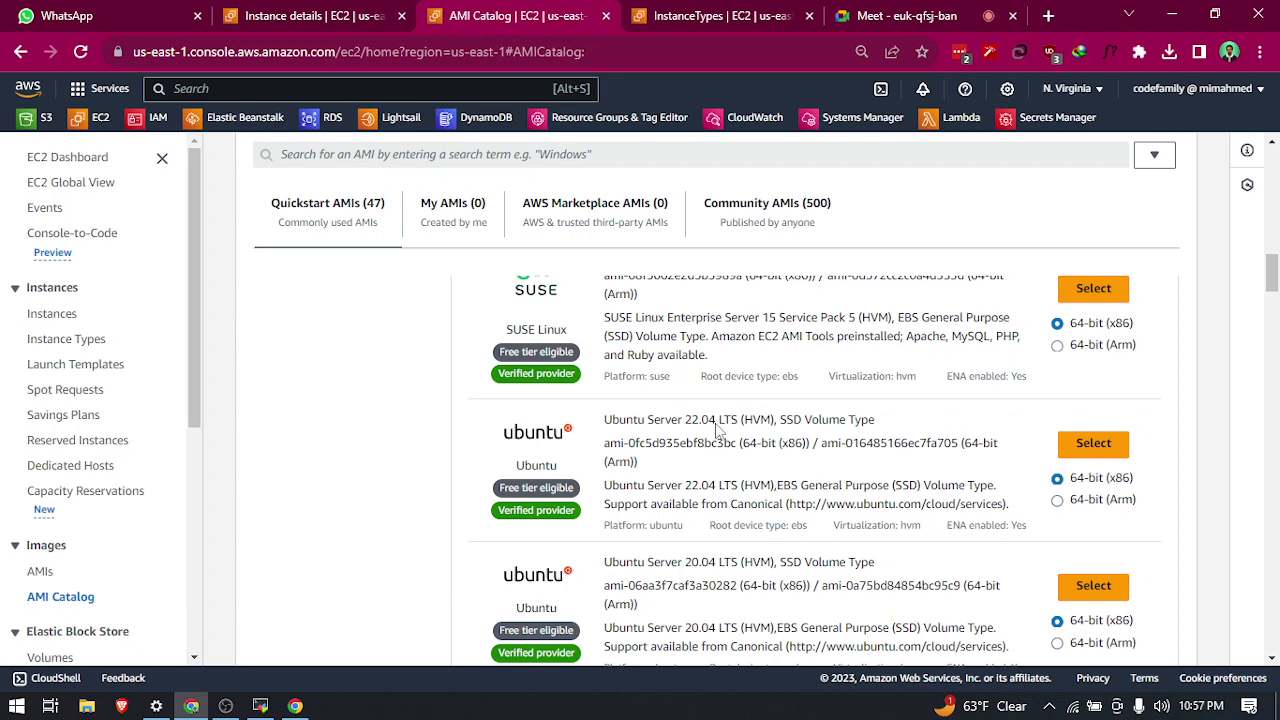
pyautogui.scroll(-3, 430, 220)
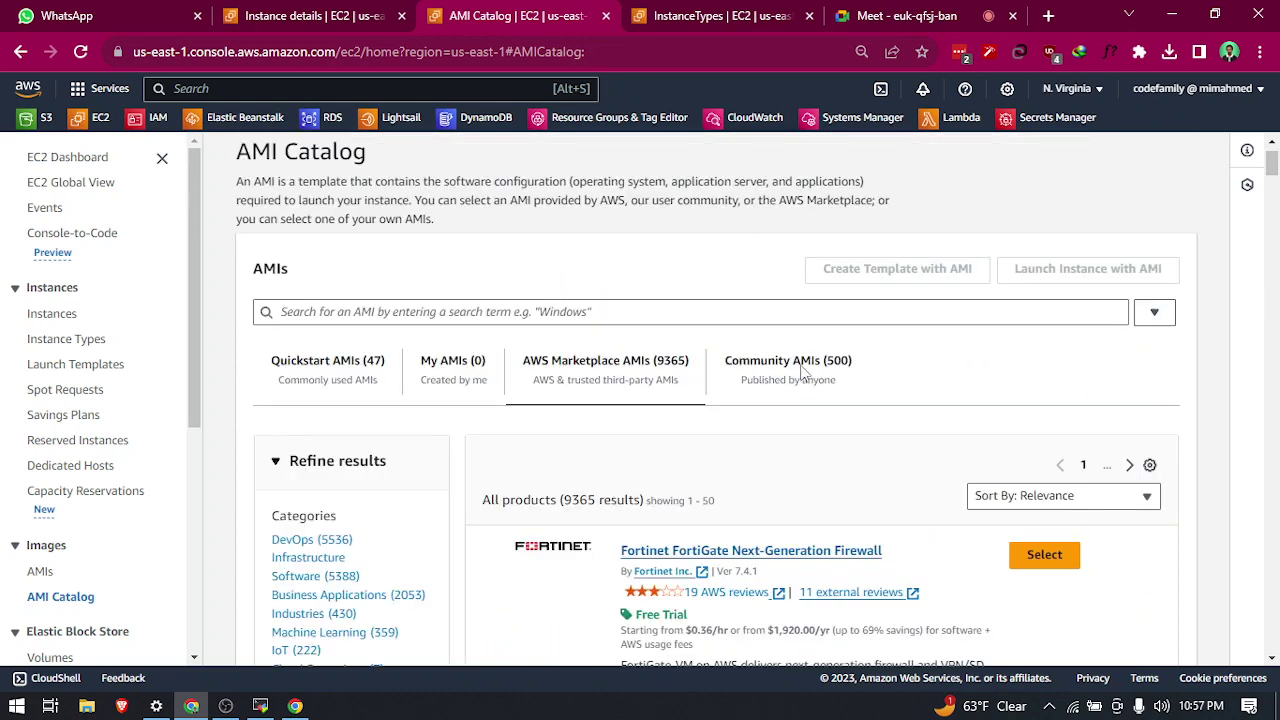
pyautogui.click(812, 366)
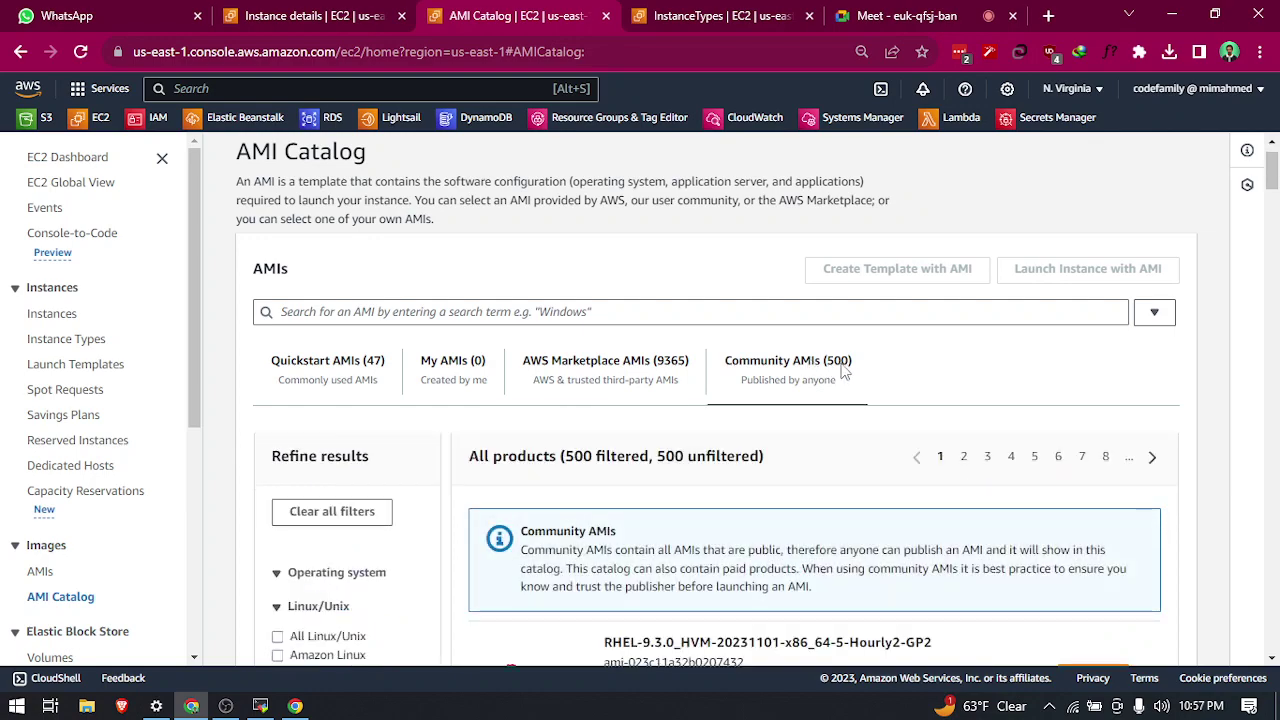
pyautogui.scroll(-6, 845, 372)
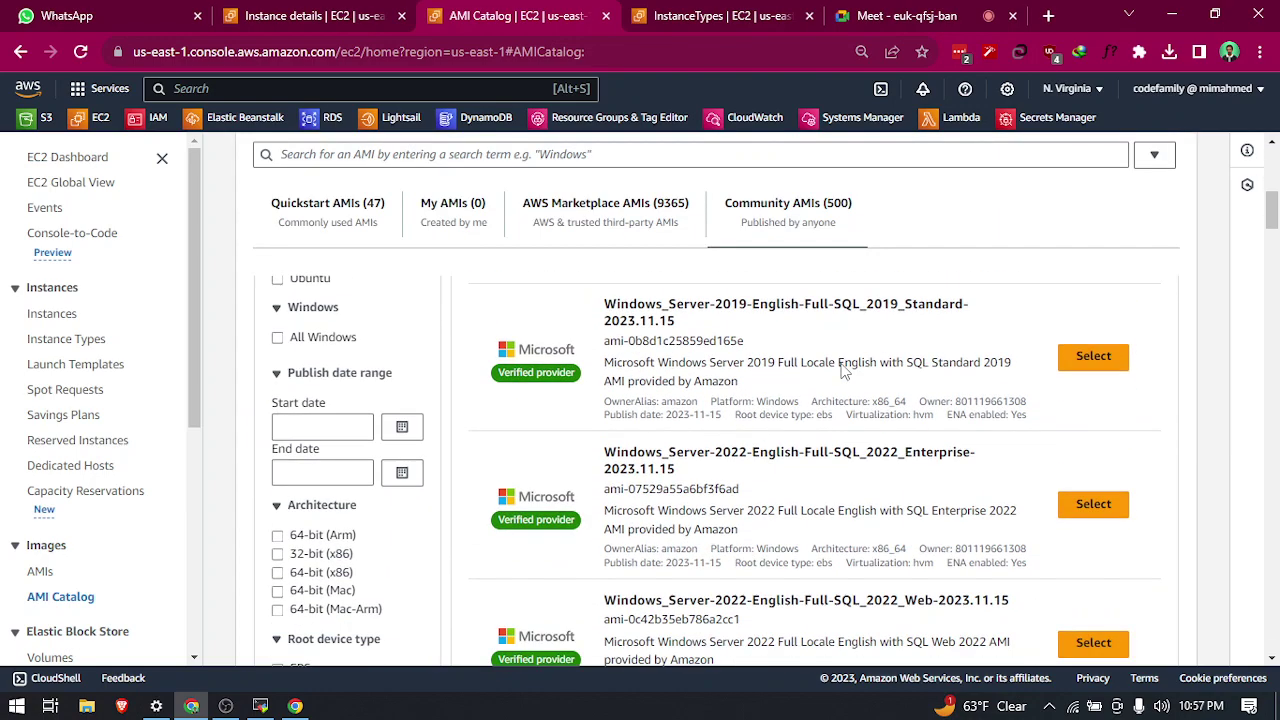
pyautogui.scroll(6, 840, 366)
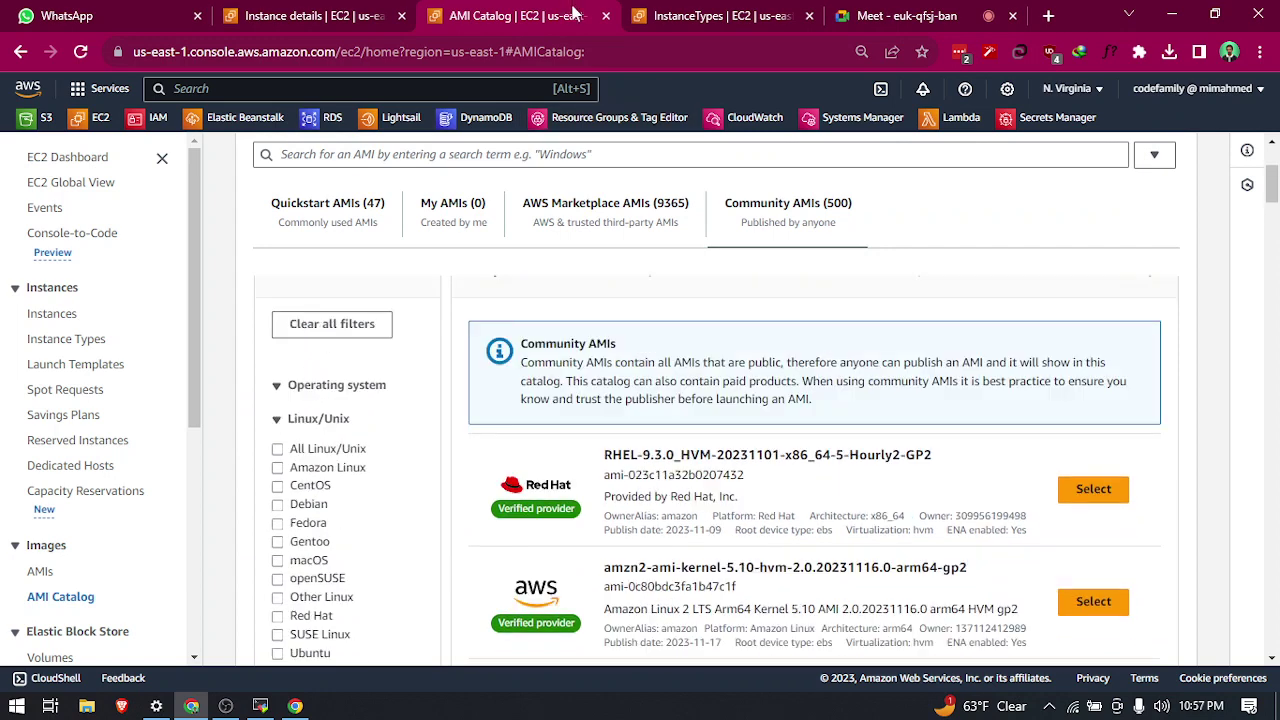
pyautogui.click(604, 16)
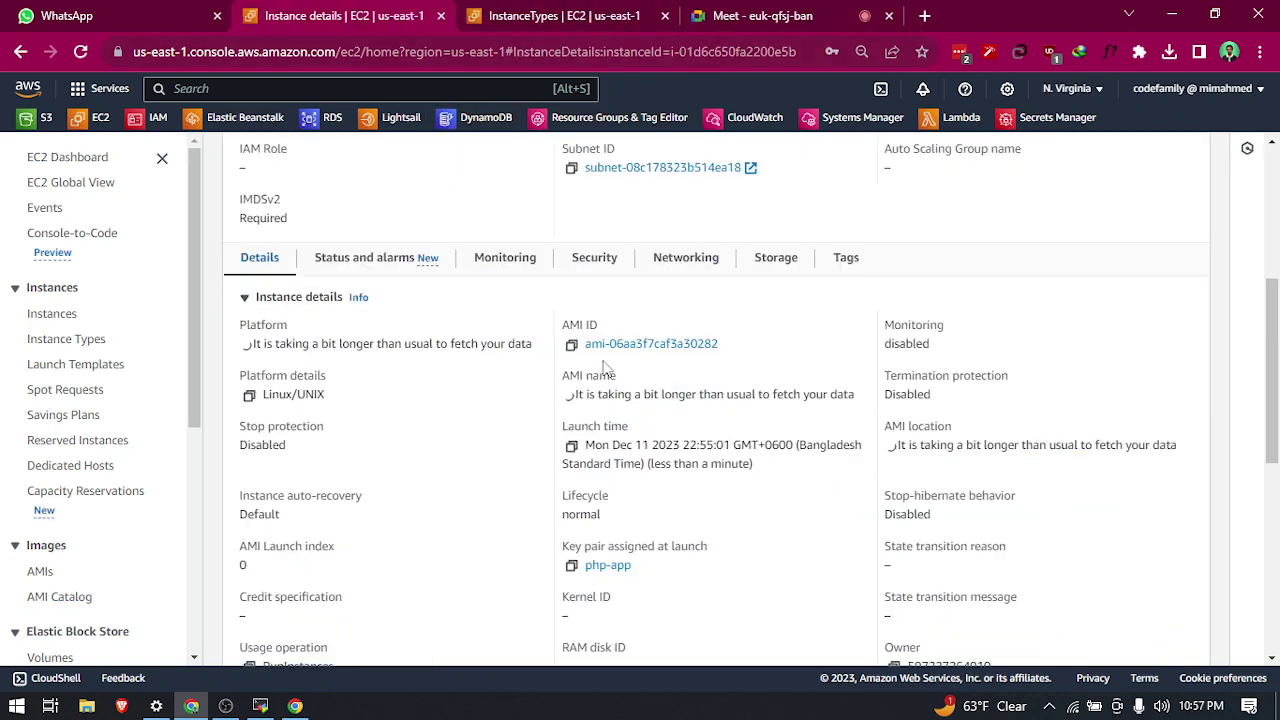
# - Refresh the php-app instance page and close the instance types tab
pyautogui.scroll(4, 605, 368)
pyautogui.click(842, 197)
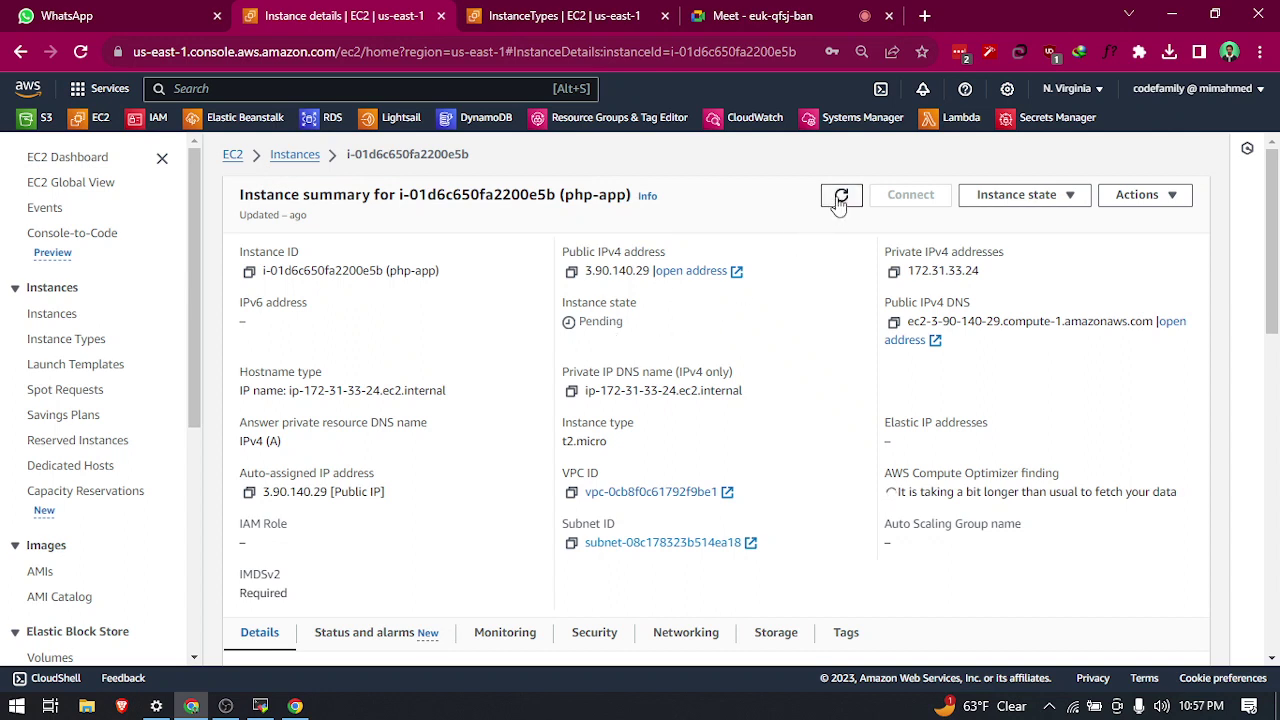
pyautogui.click(226, 706)
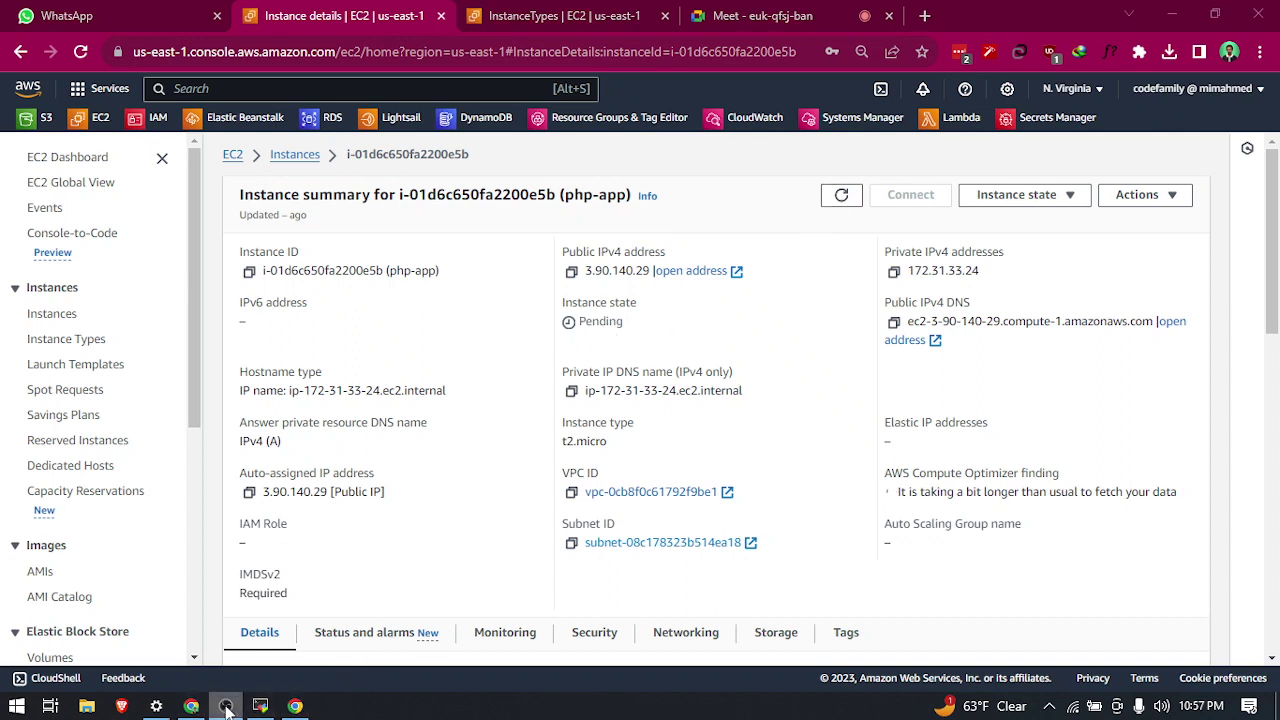
pyautogui.click(226, 706)
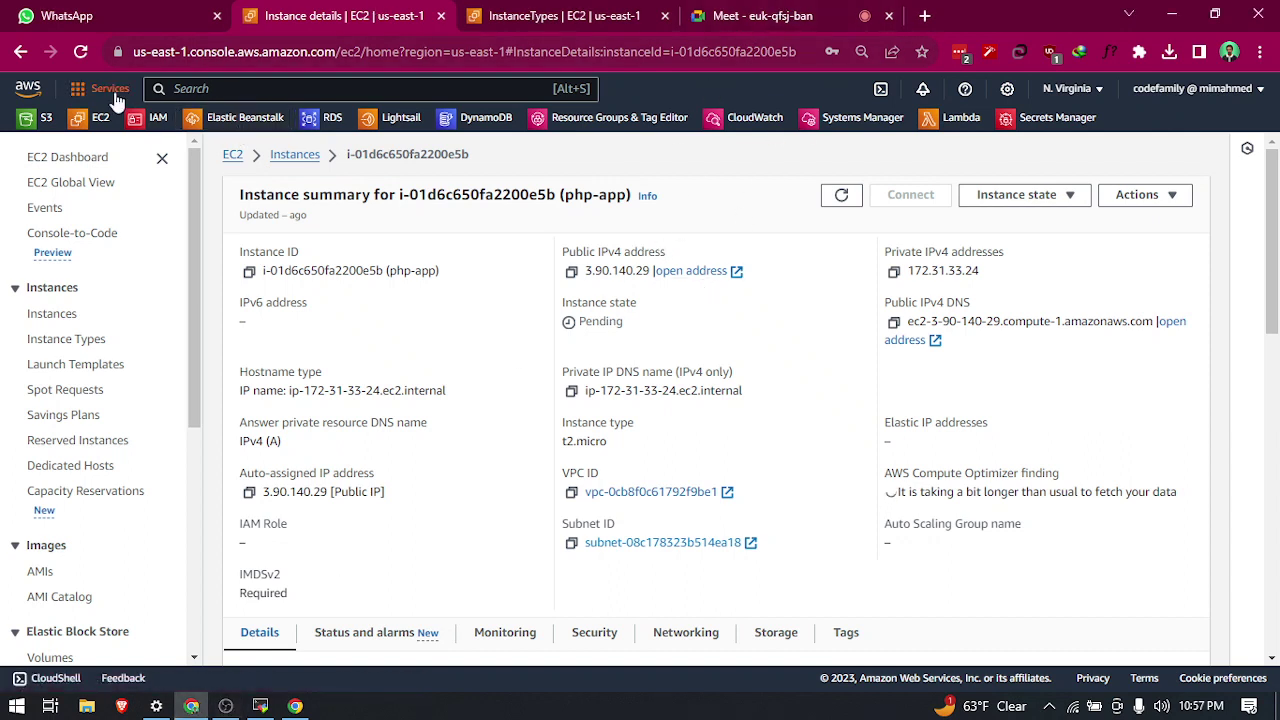
pyautogui.click(80, 52)
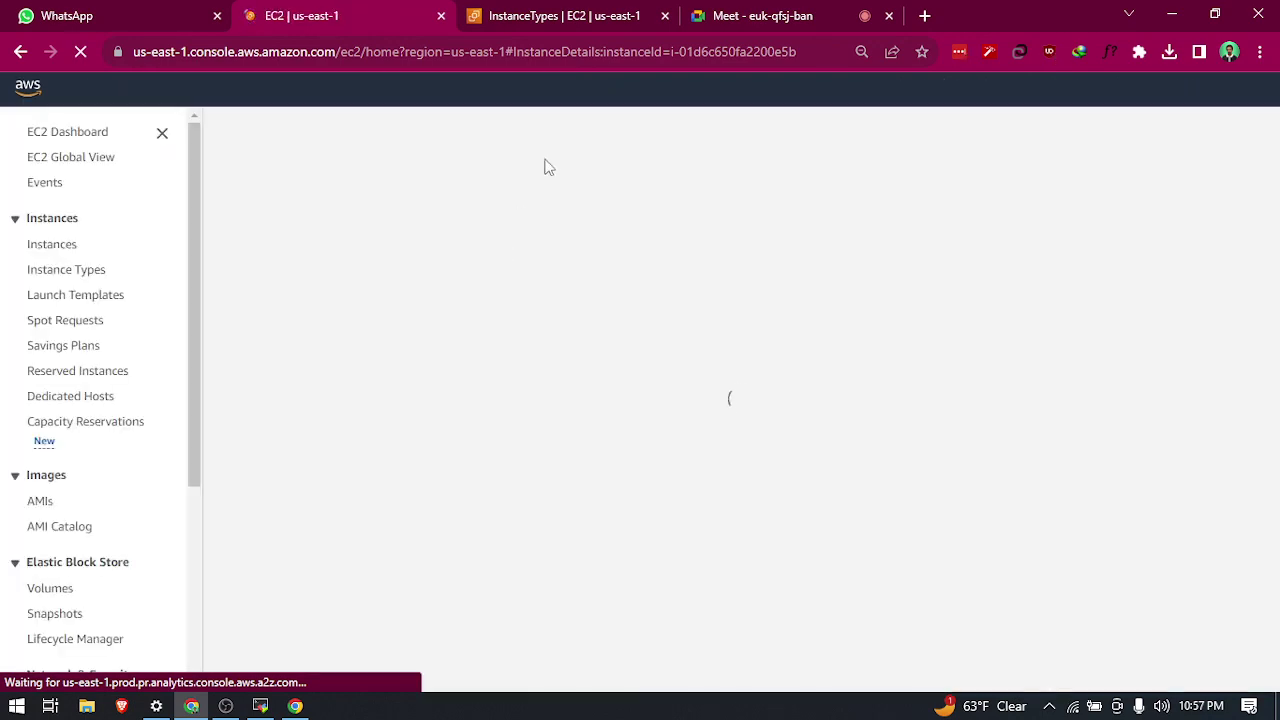
pyautogui.click(605, 12)
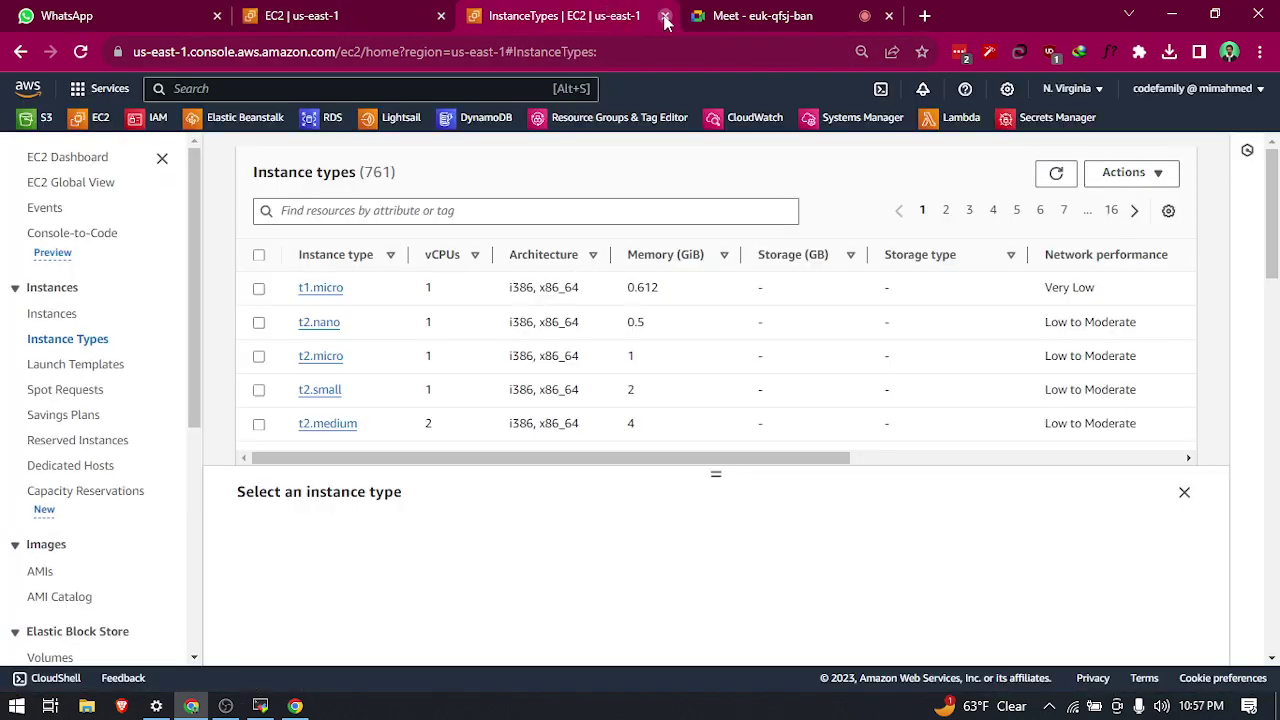
pyautogui.click(665, 17)
pyautogui.click(371, 12)
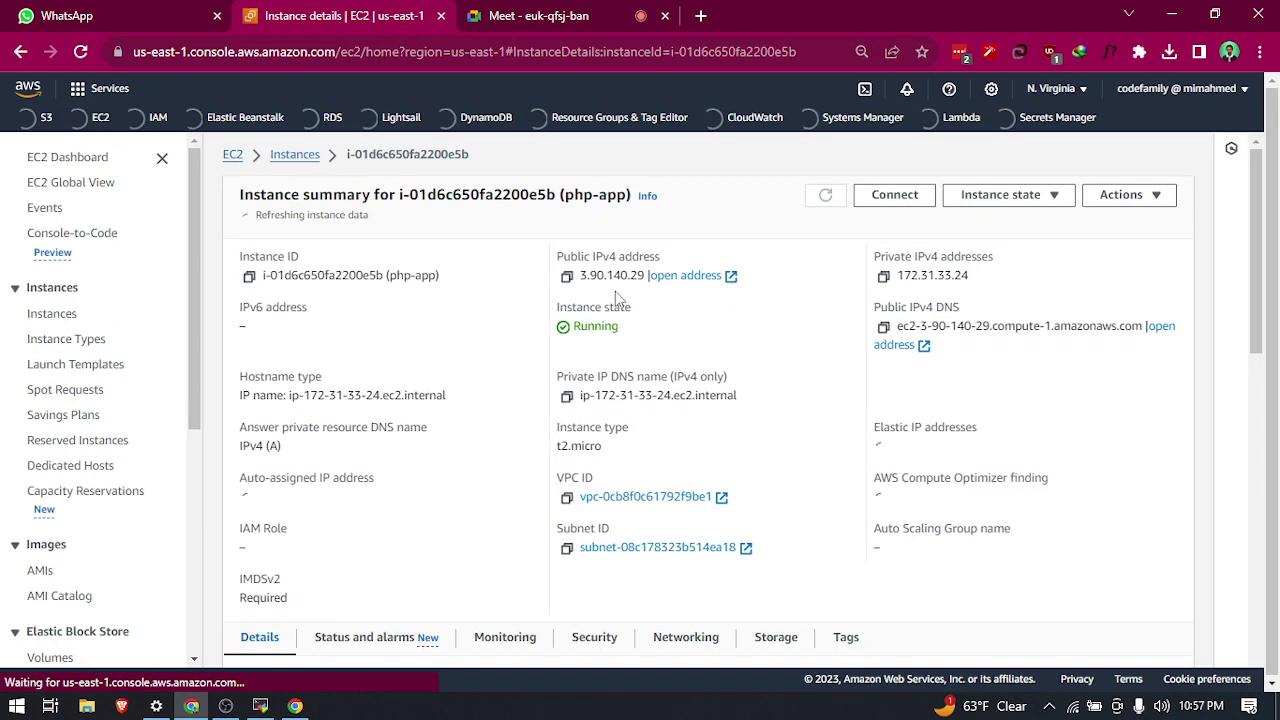
# - Confirm php-app is Running, copy its public IPv4 address, and switch to MobaXterm
pyautogui.tripleClick(610, 305)
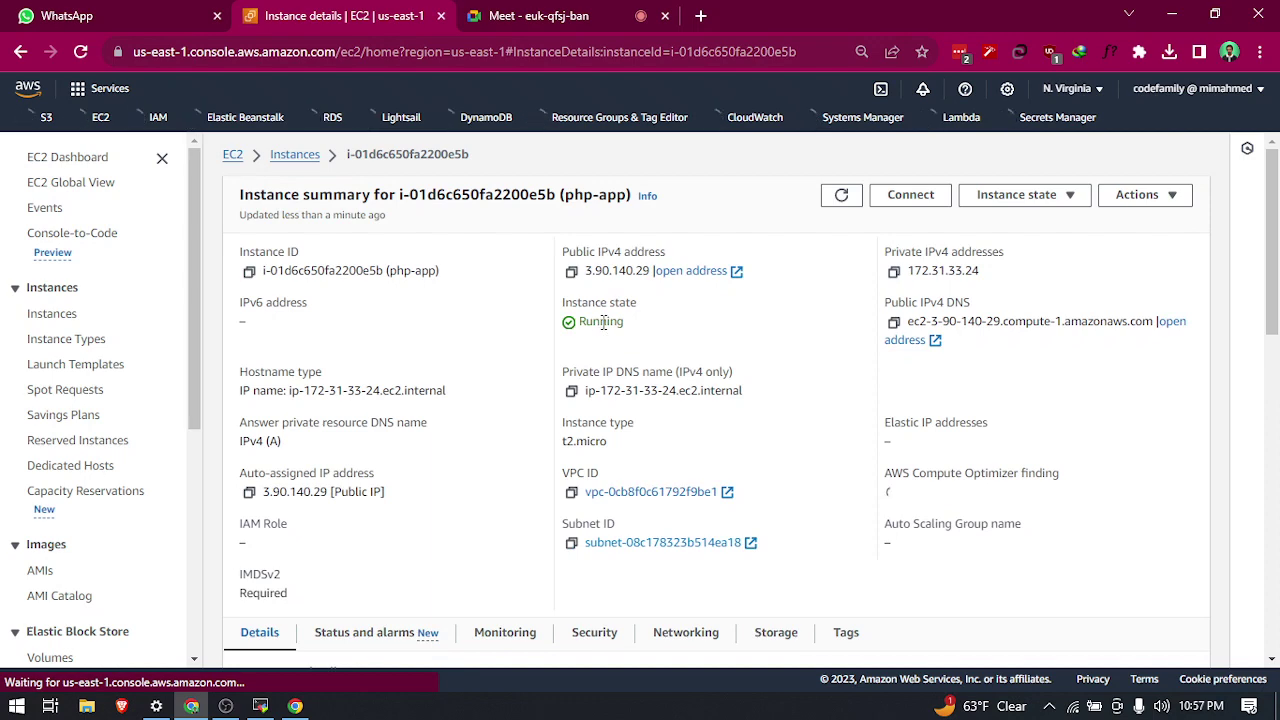
pyautogui.click(572, 272)
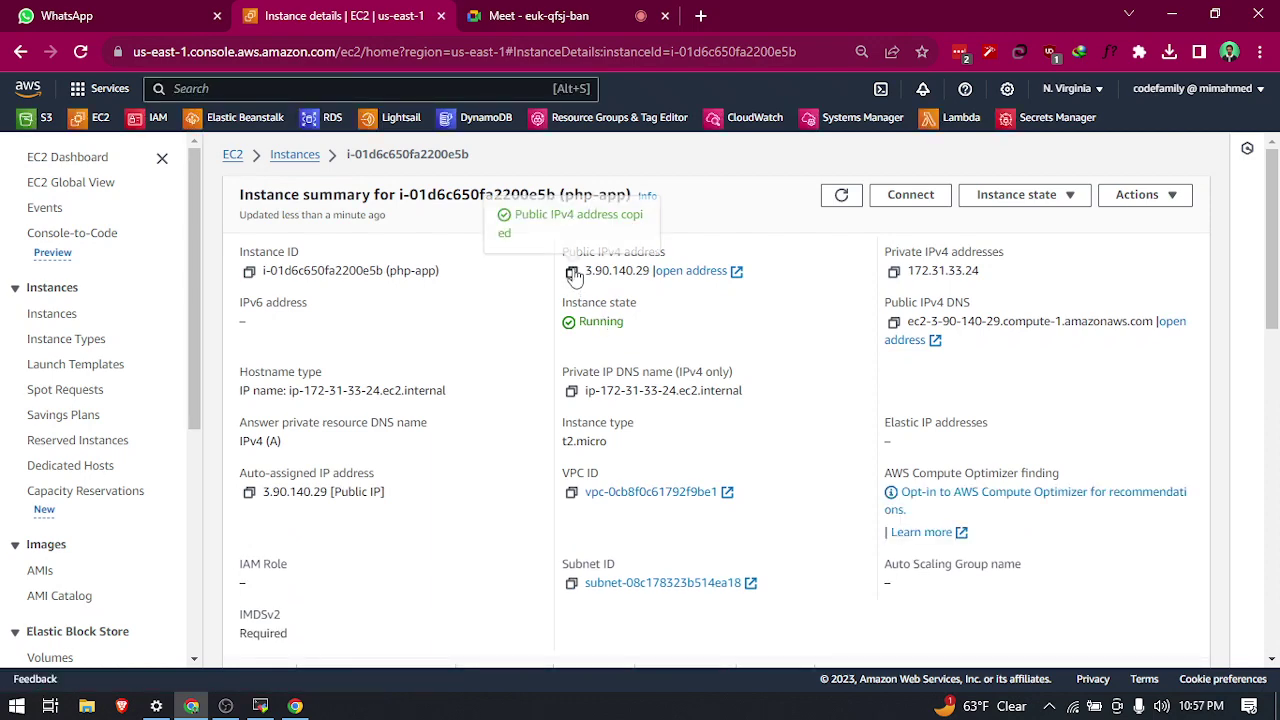
pyautogui.click(260, 706)
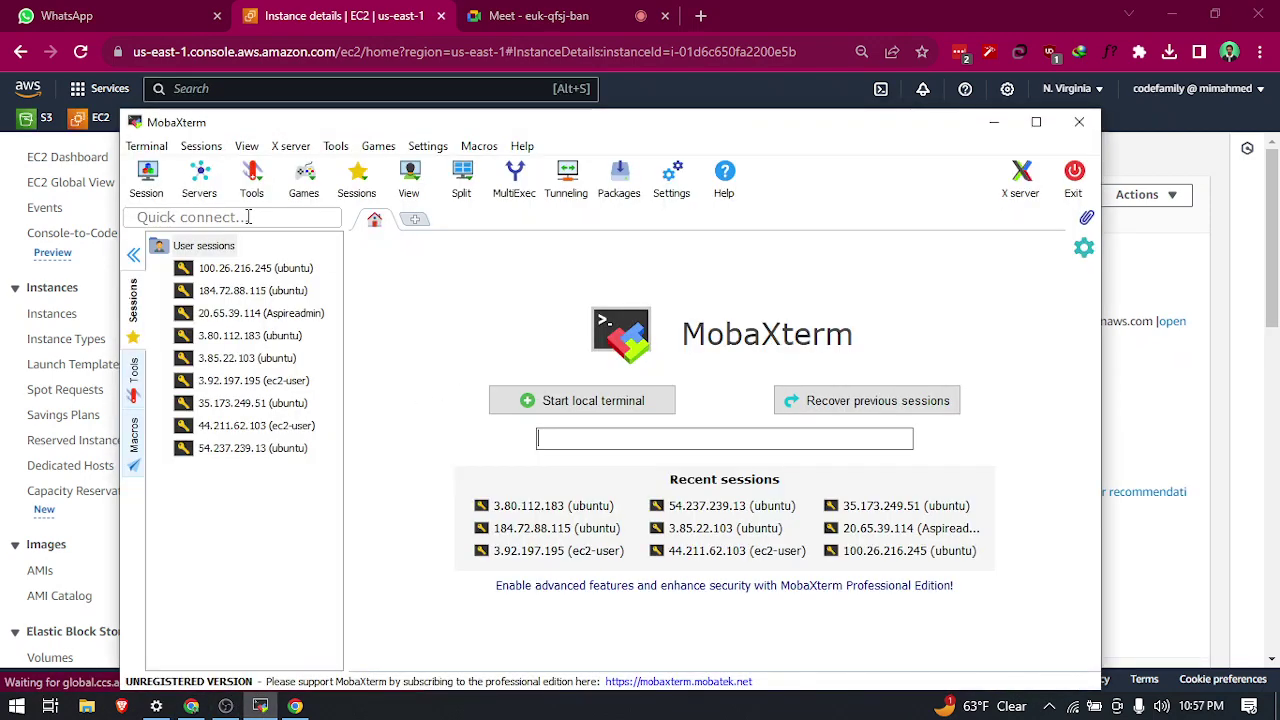
# - Start a new SSH session with remote host 3.90.140.29 pasted in
pyautogui.click(160, 200)
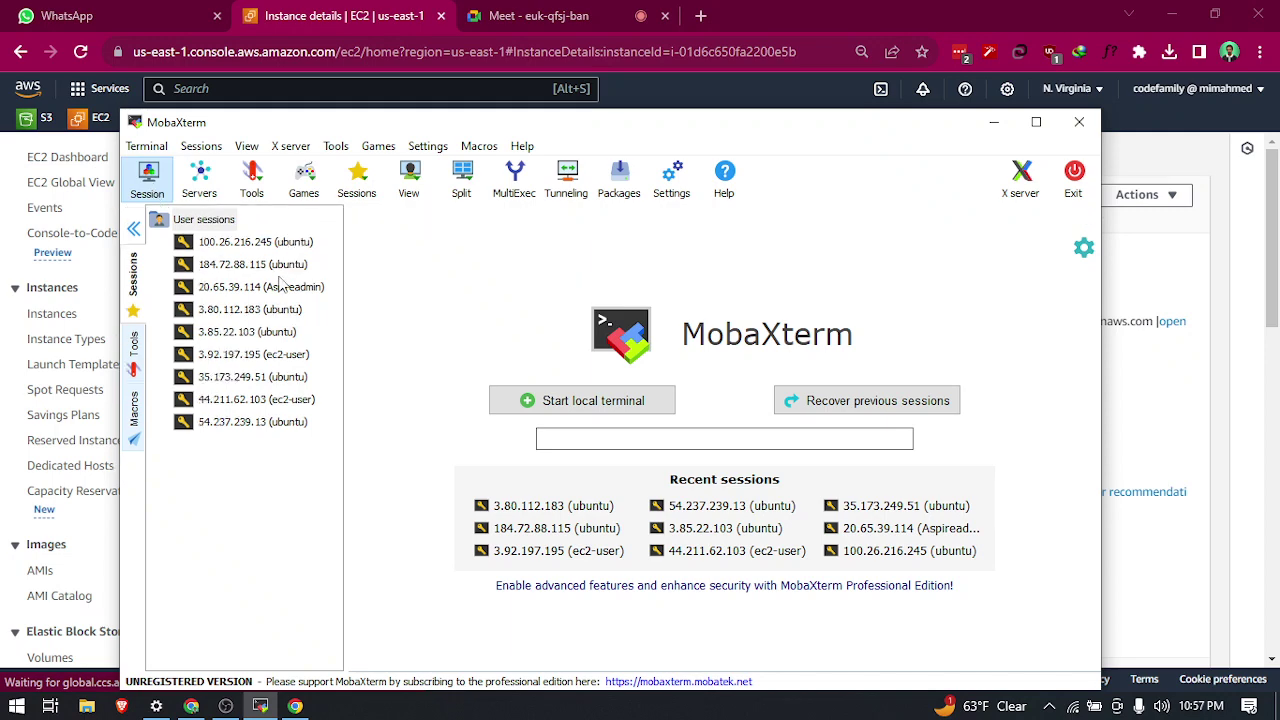
pyautogui.click(260, 150)
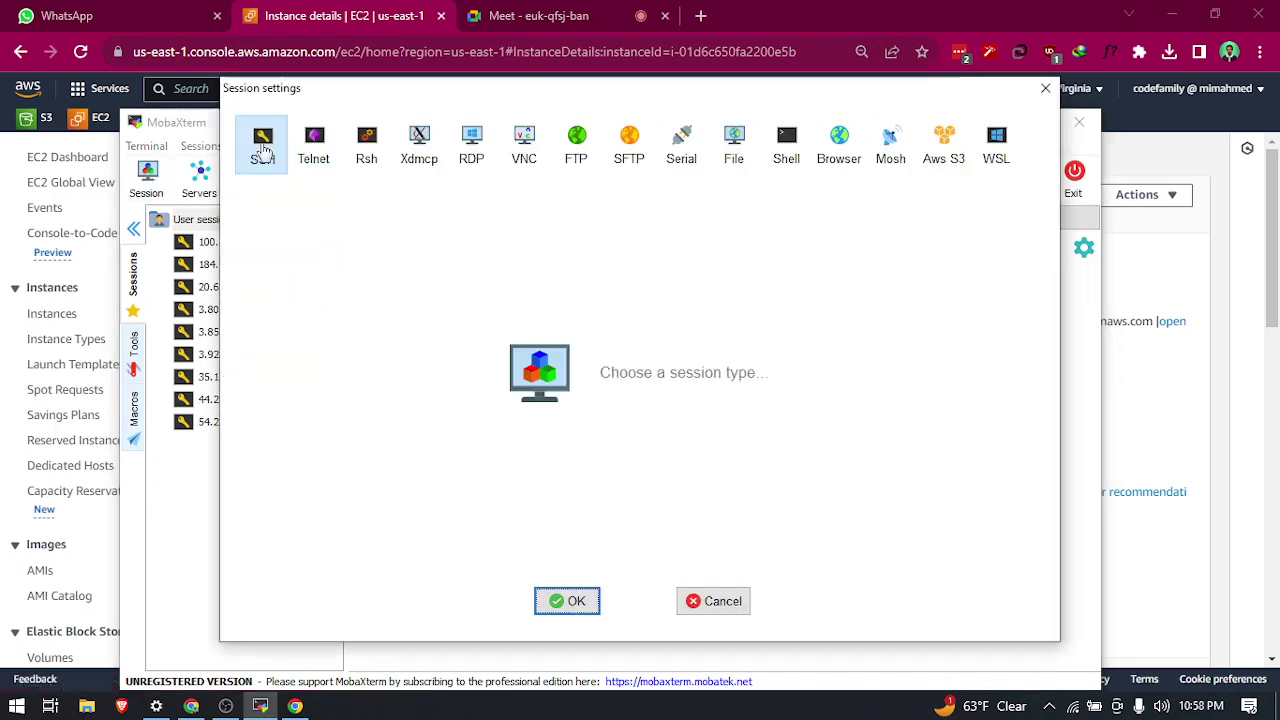
pyautogui.rightClick(400, 256)
pyautogui.click(458, 338)
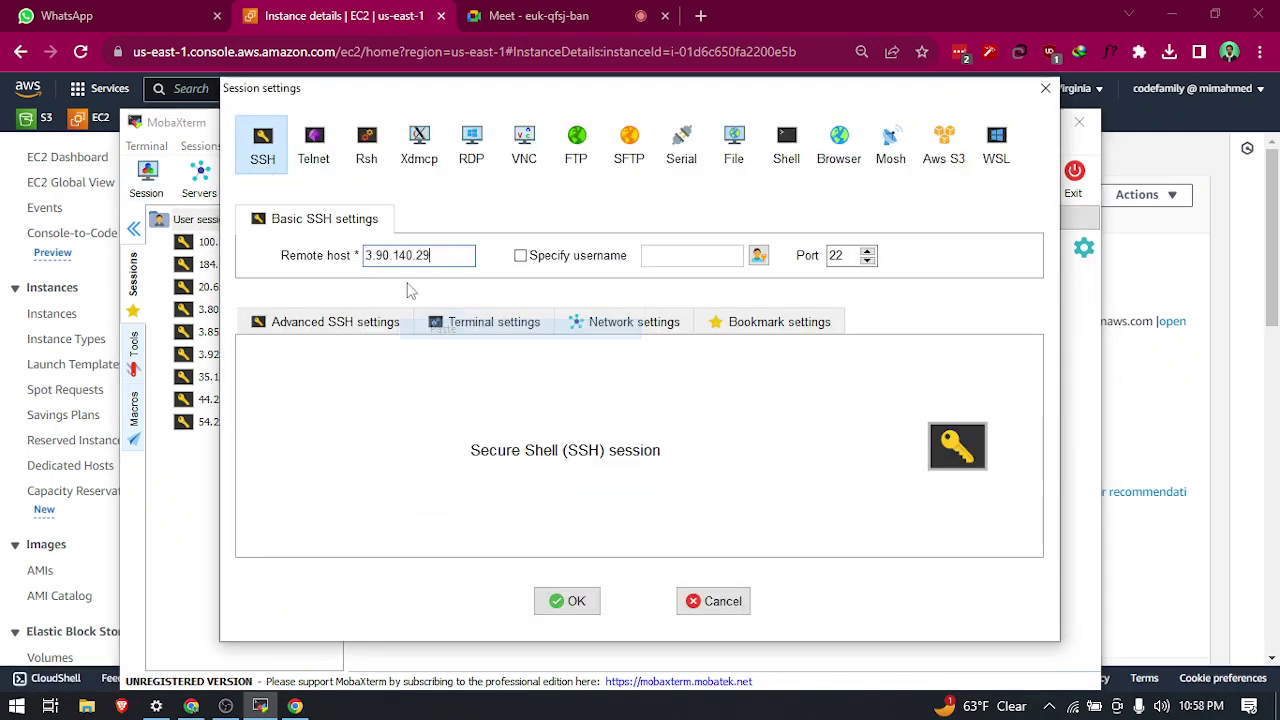
pyautogui.click(386, 12)
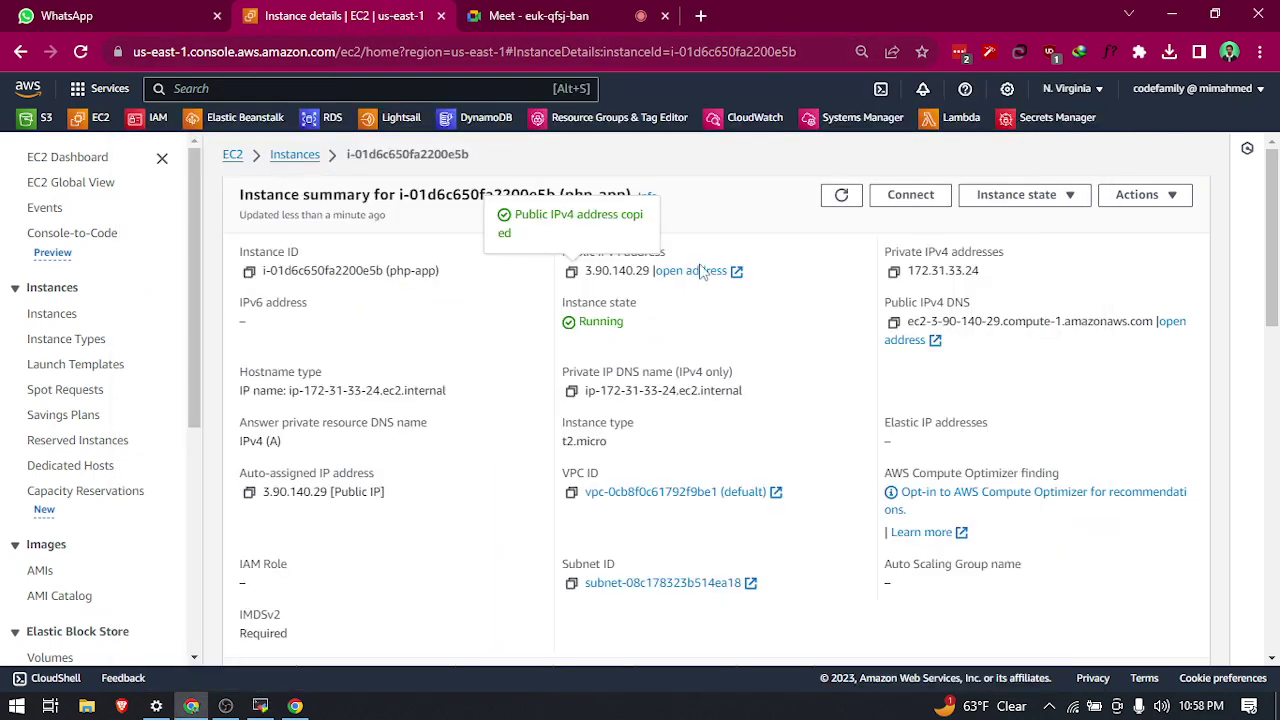
pyautogui.click(912, 195)
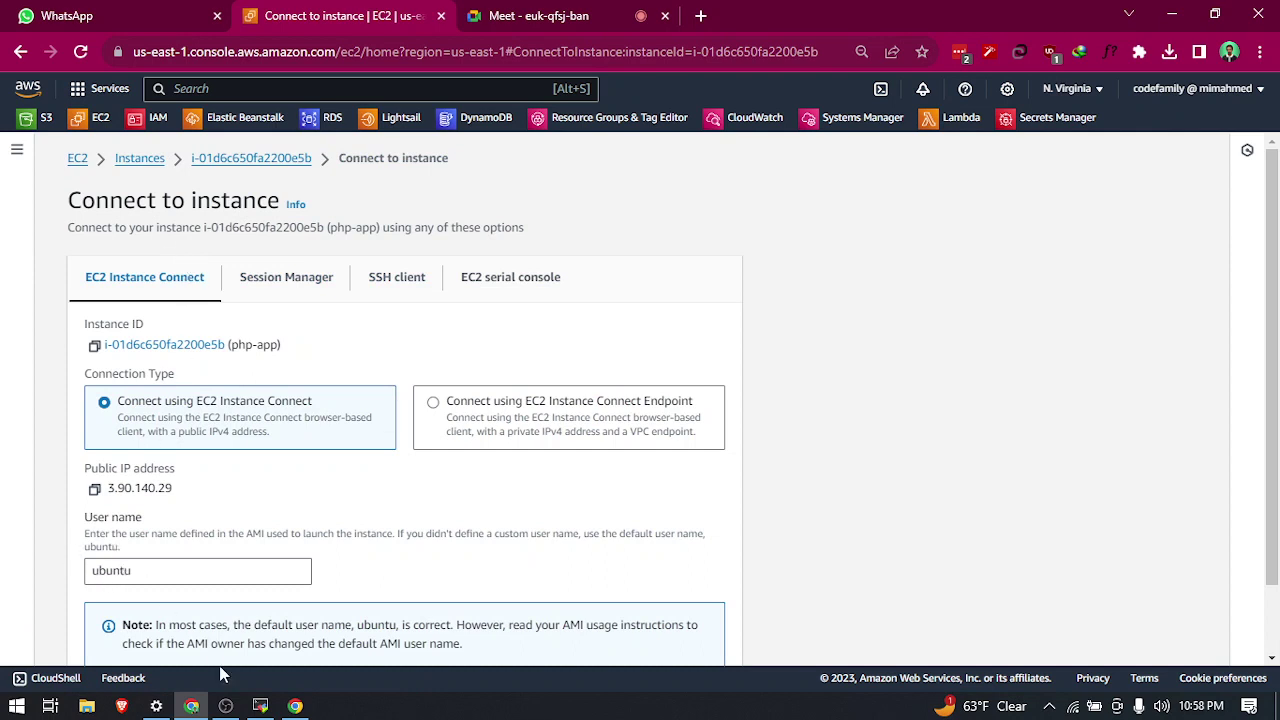
pyautogui.click(260, 706)
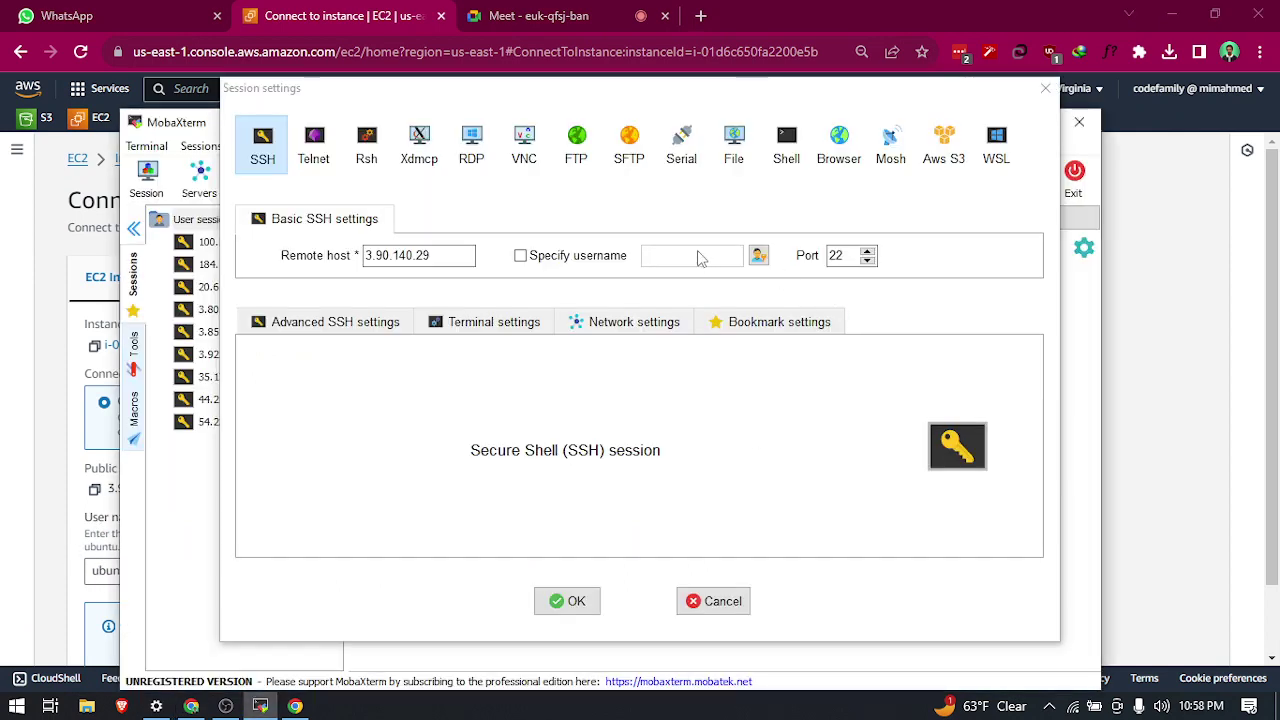
# - Set the username to ubuntu and enable private-key login in the advanced SSH settings
pyautogui.click(590, 256)
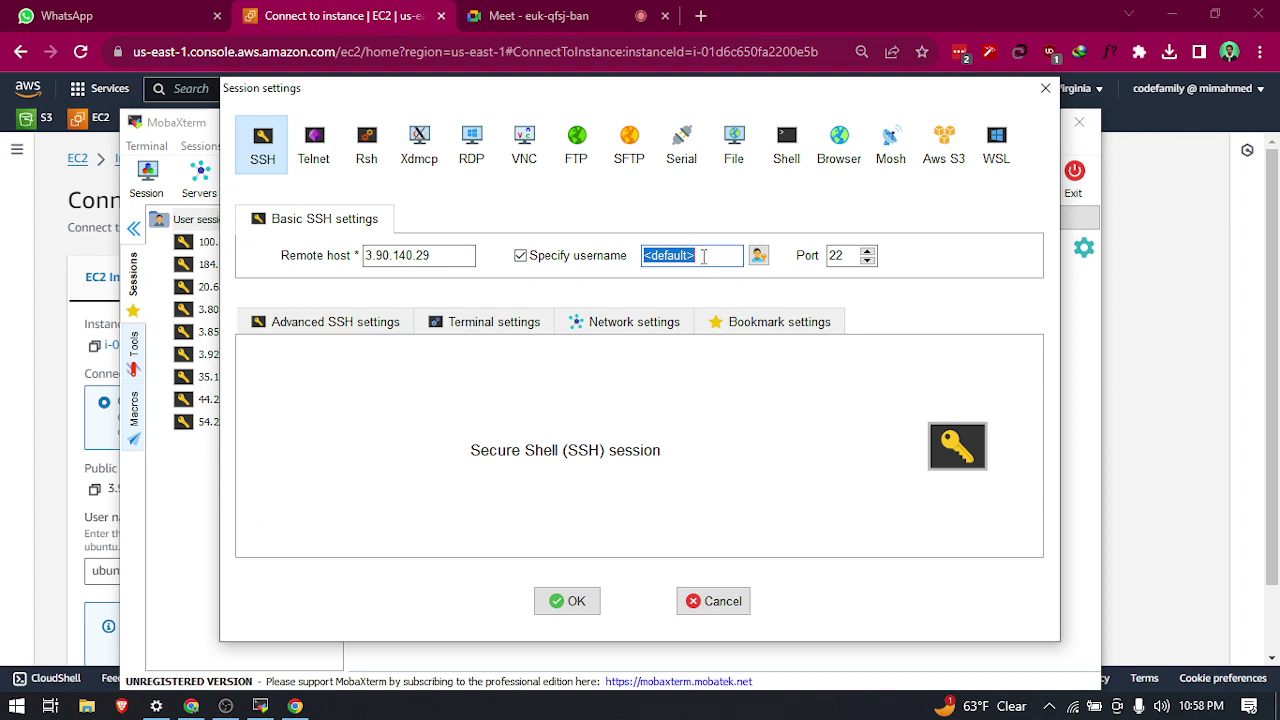
pyautogui.write('ubuntu')
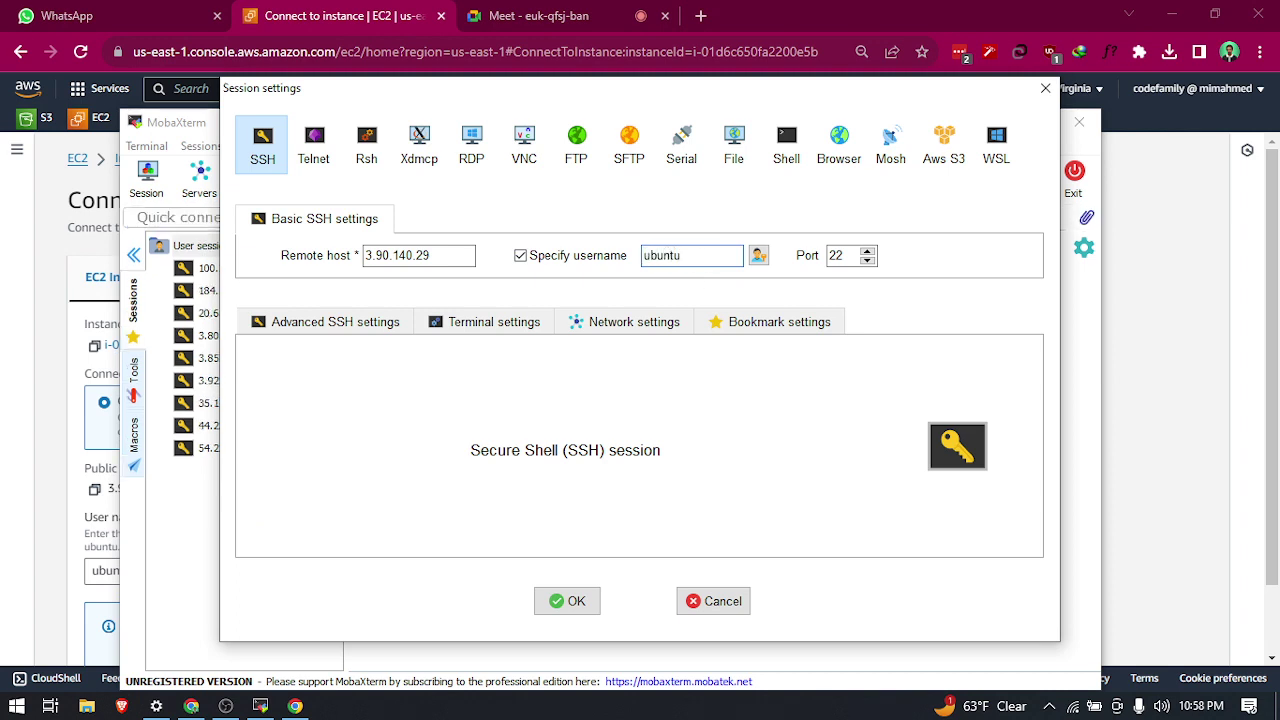
pyautogui.click(400, 320)
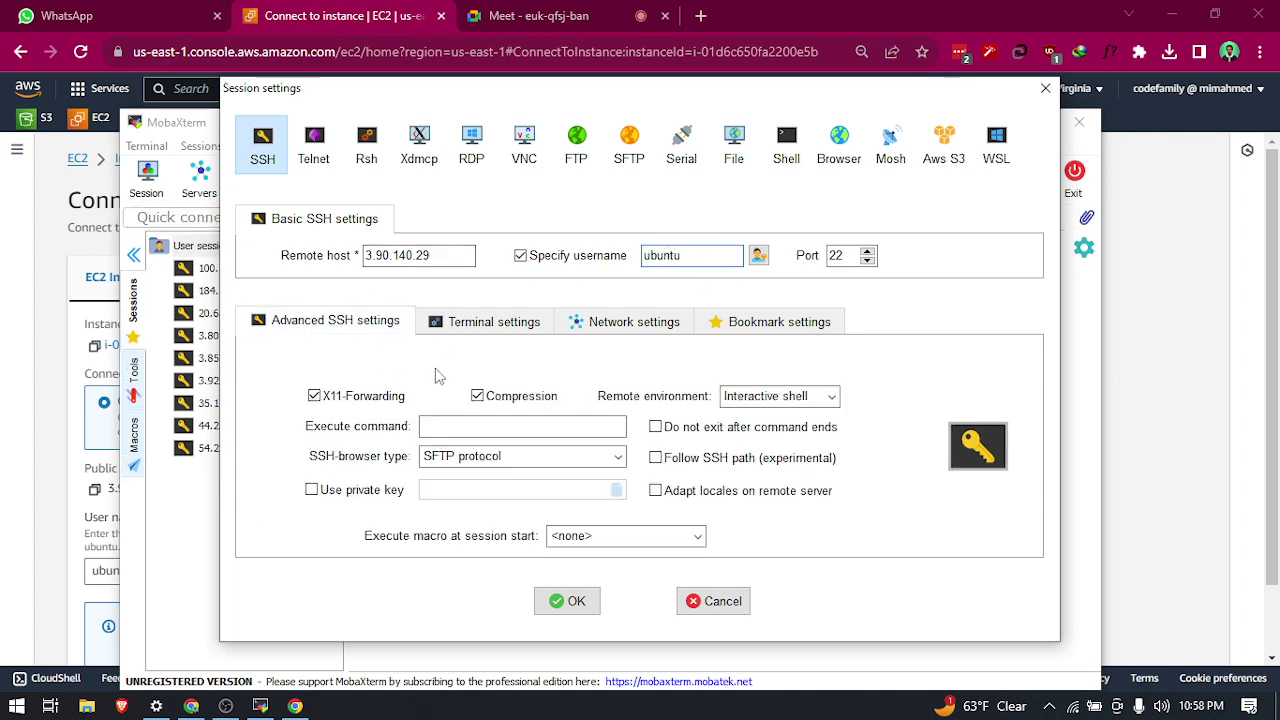
pyautogui.click(373, 491)
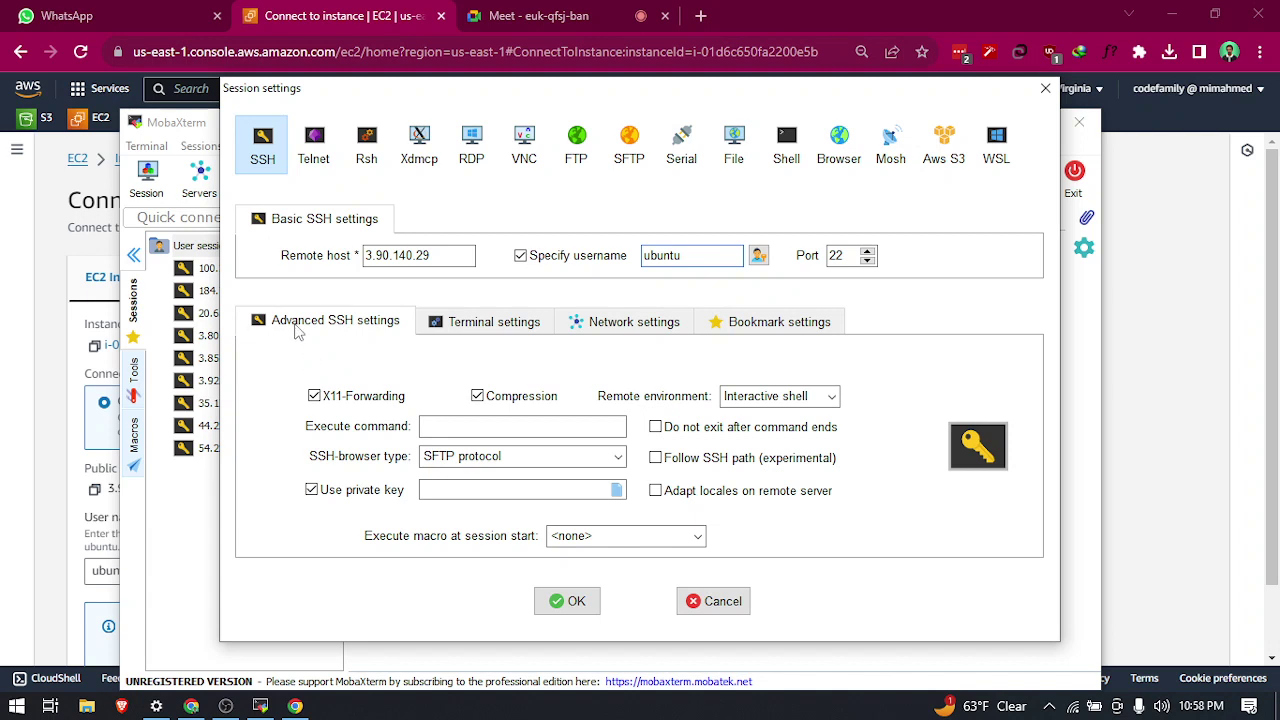
pyautogui.click(618, 492)
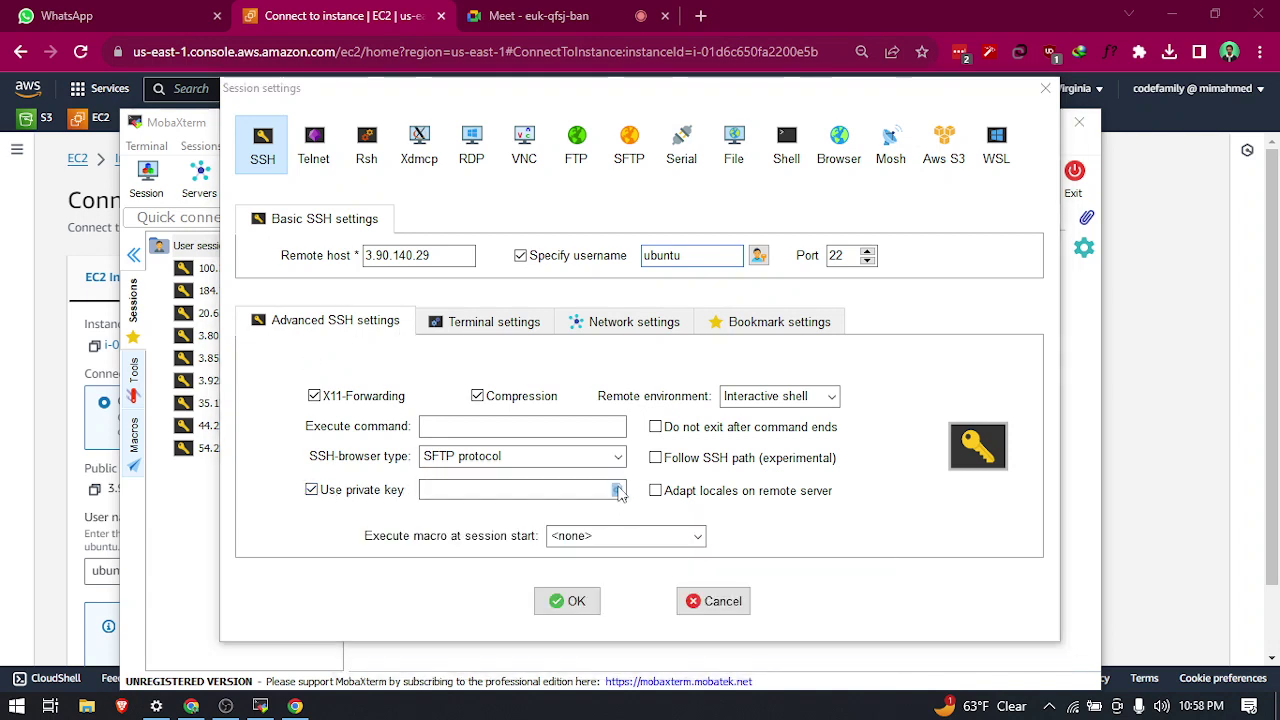
pyautogui.click(426, 290)
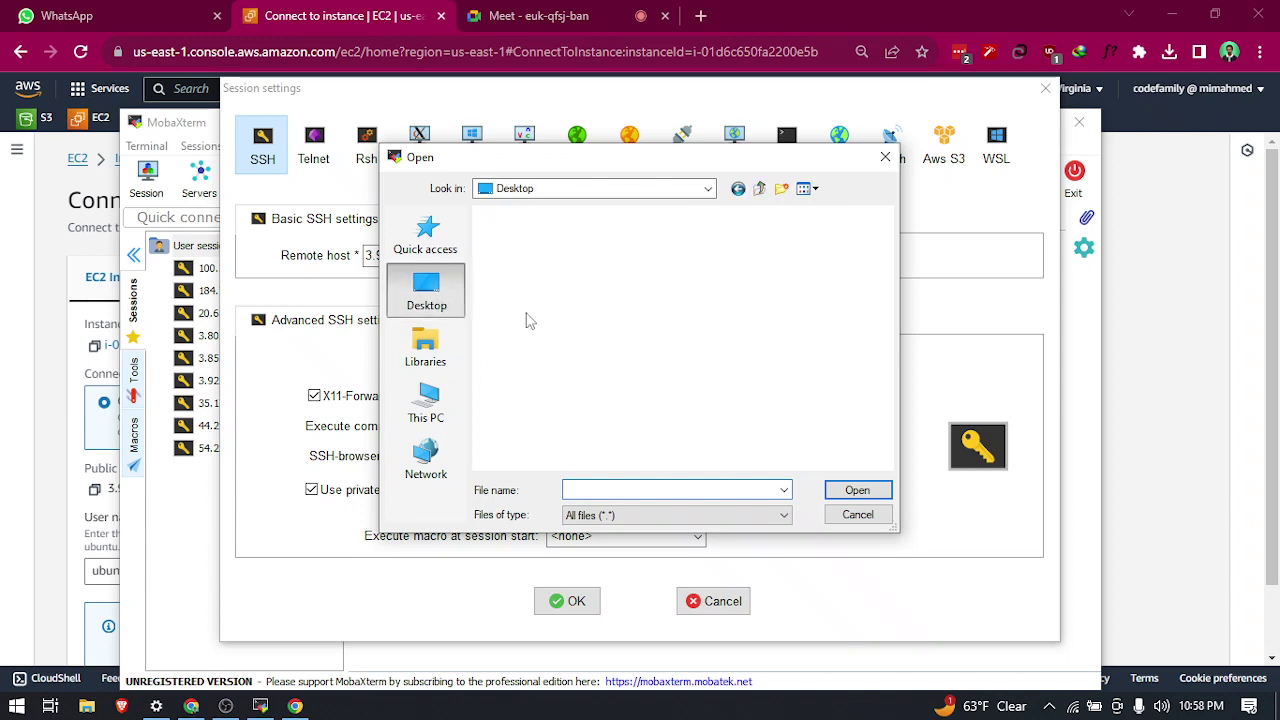
# - Choose php-app.pem as the private key, confirm the session, and open its terminal
pyautogui.click(650, 482)
pyautogui.write('ph')
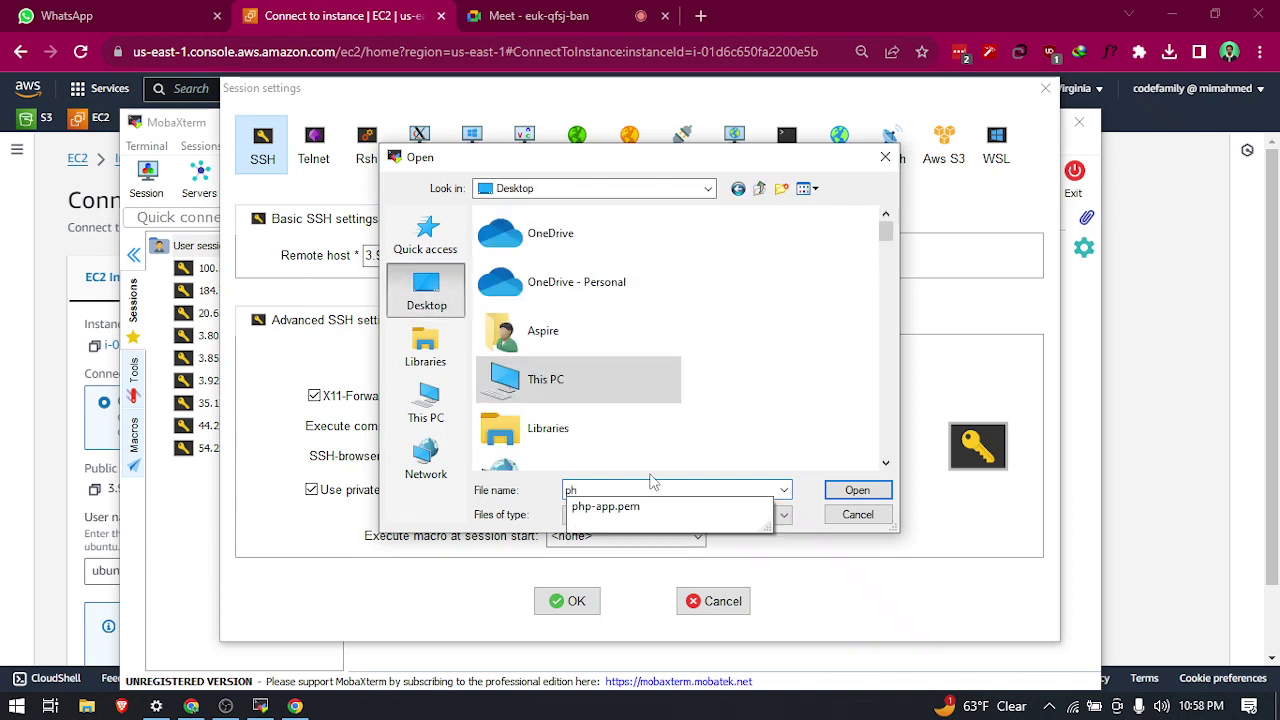
pyautogui.click(620, 507)
pyautogui.click(856, 492)
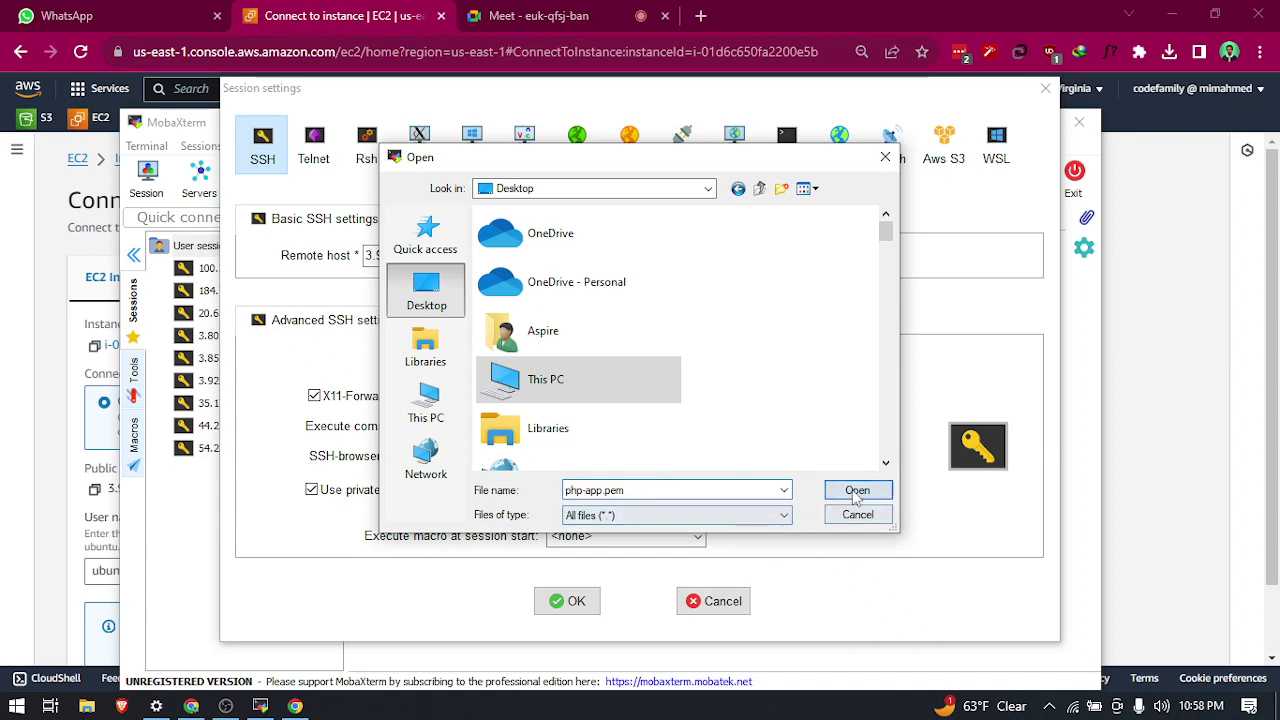
pyautogui.press('Return')
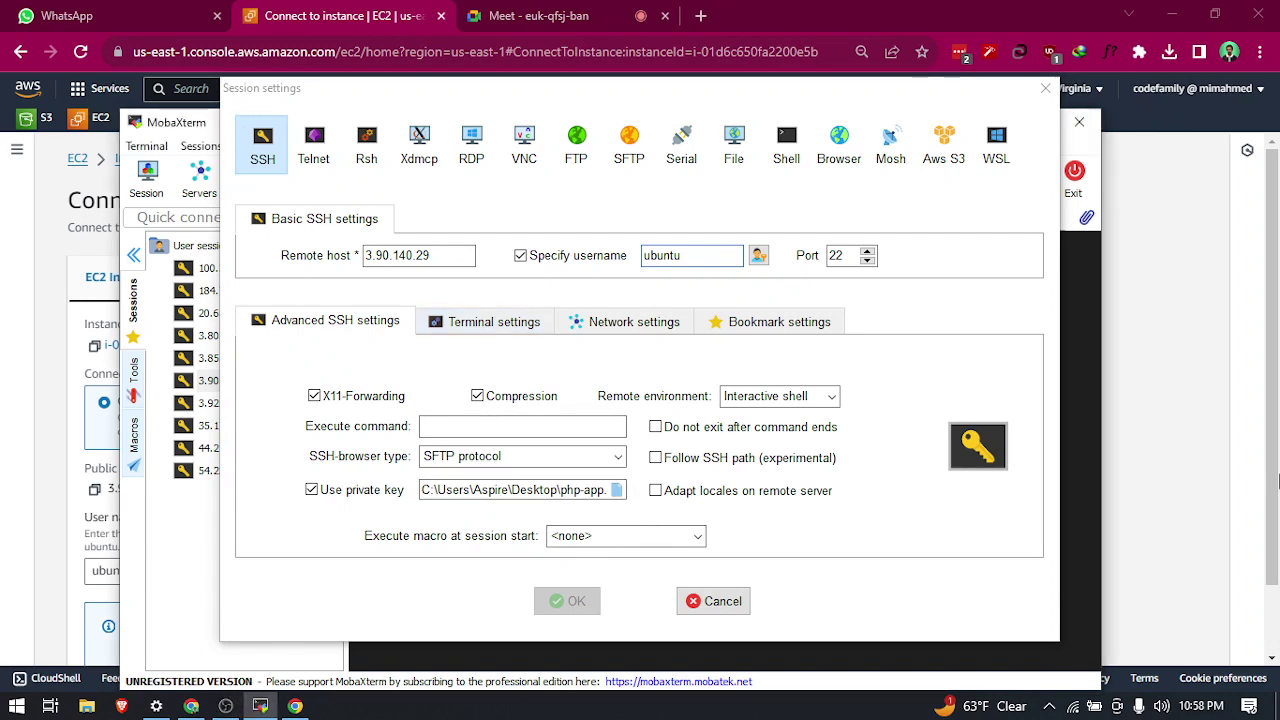
pyautogui.click(567, 600)
pyautogui.moveTo(210, 114); pyautogui.dragTo(202, 16)
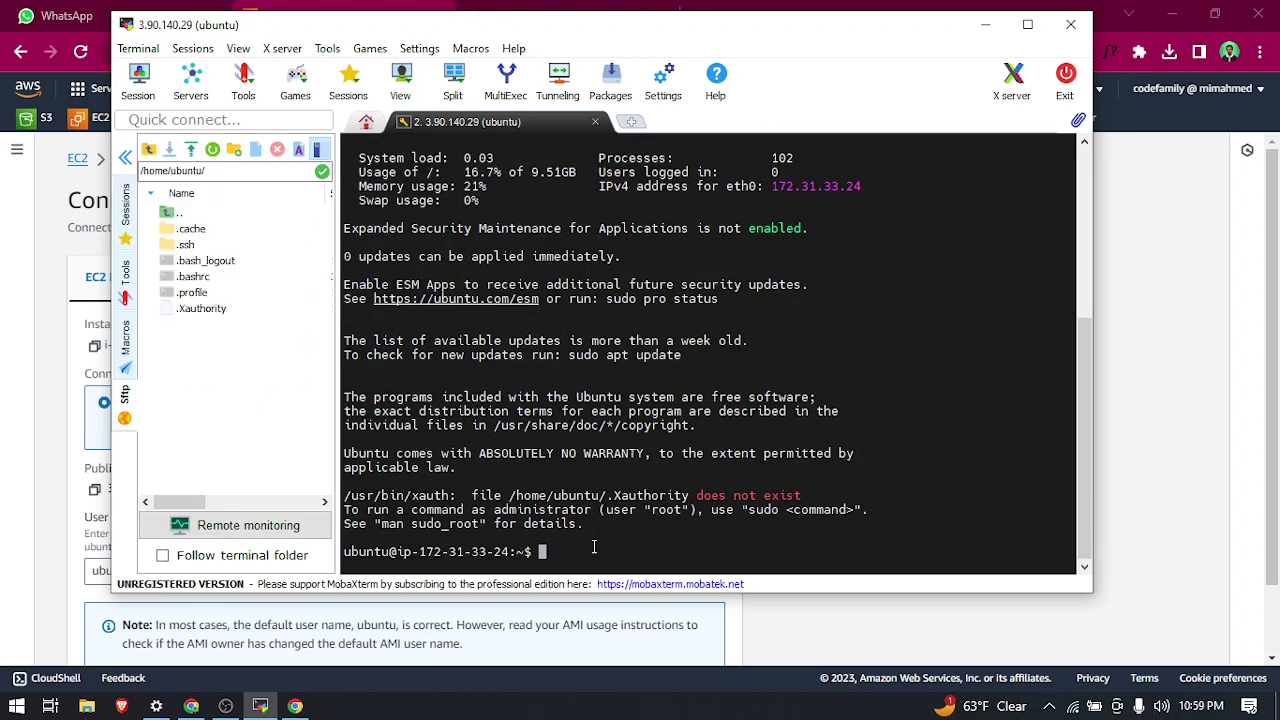
# - Run sudo apt update on the server, then return to the Connect to instance page
pyautogui.write('sudo apt update')
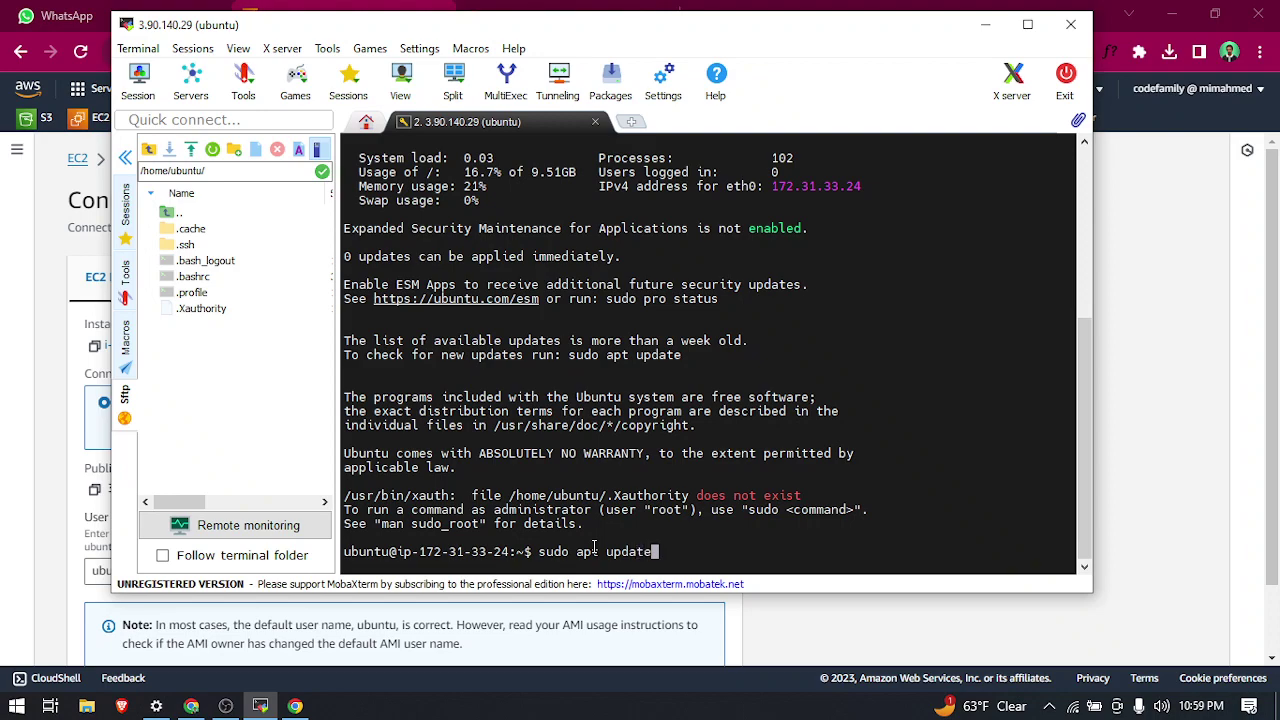
pyautogui.press('Return')
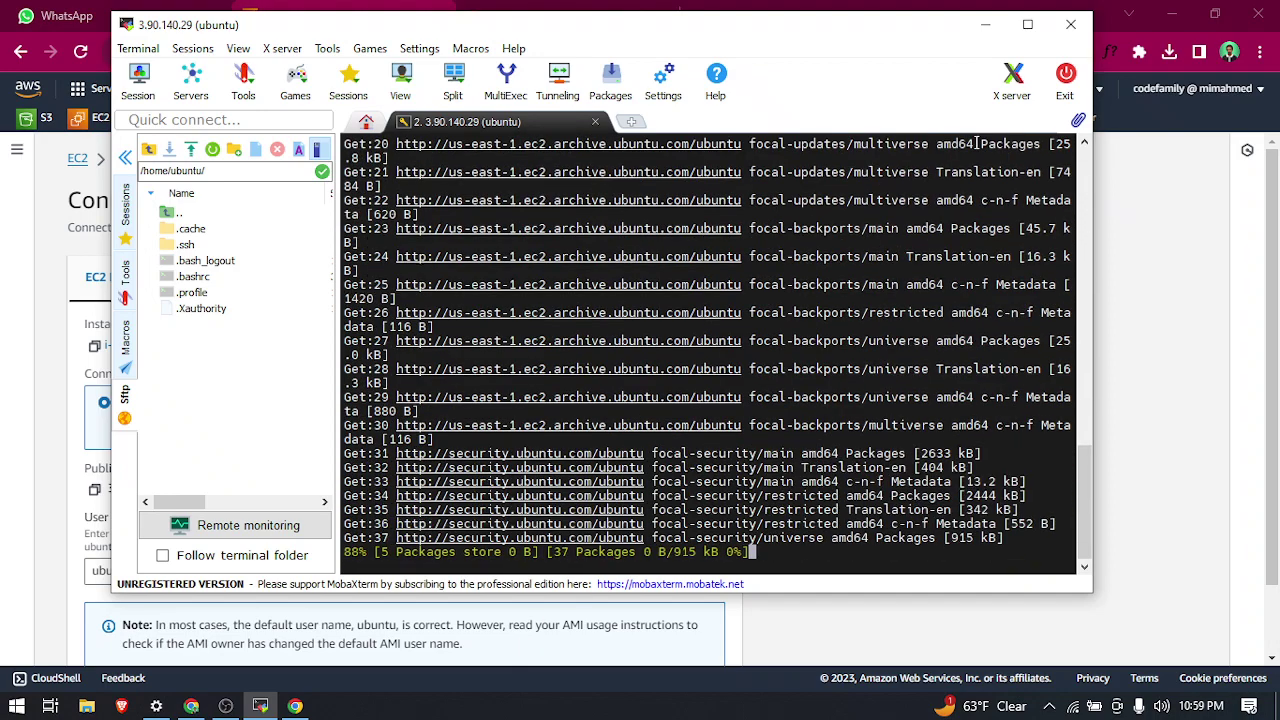
pyautogui.click(1199, 258)
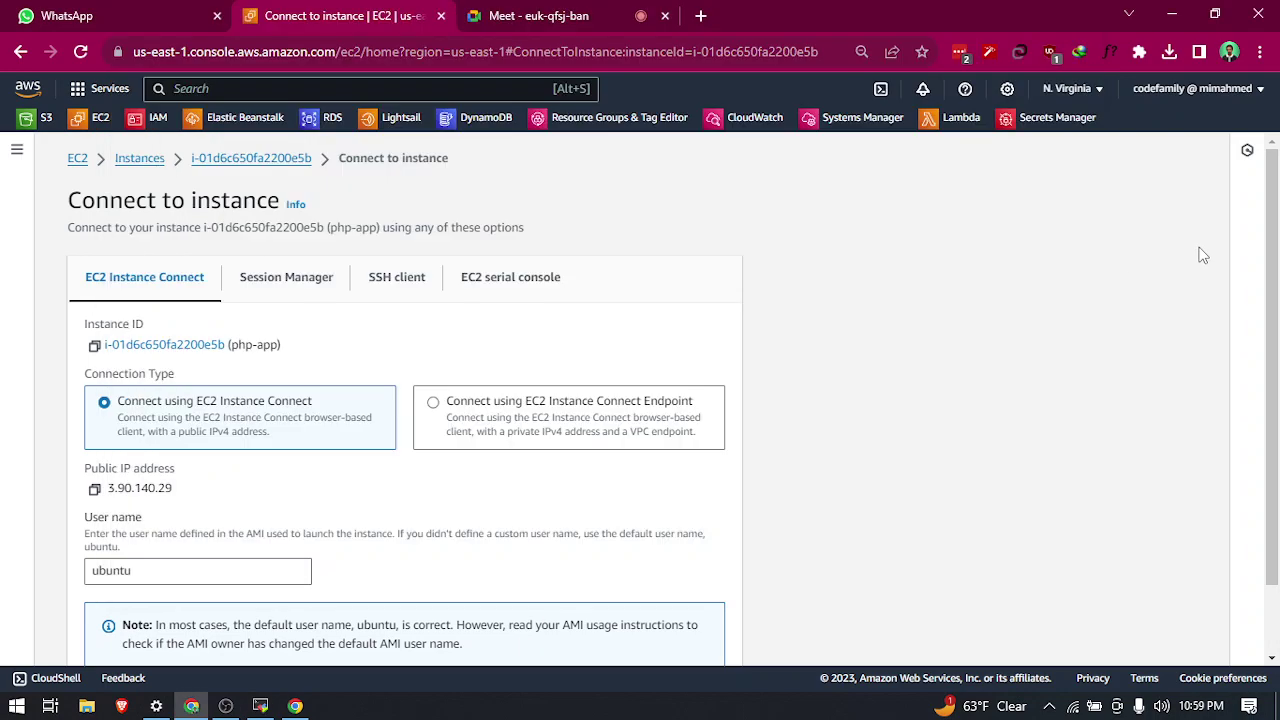
# - Browse the AWS region list, keep N. Virginia, and return to the finished update in MobaXterm
pyautogui.click(1068, 90)
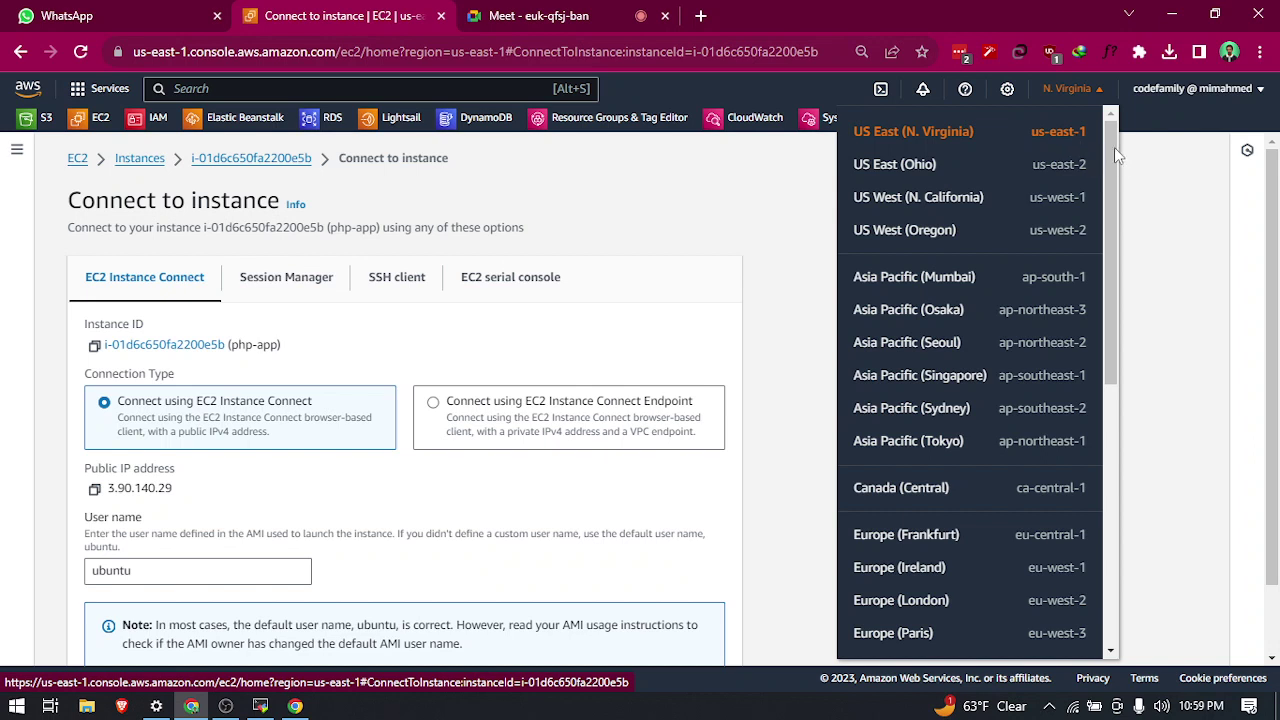
pyautogui.moveTo(1112, 147); pyautogui.dragTo(1116, 218)
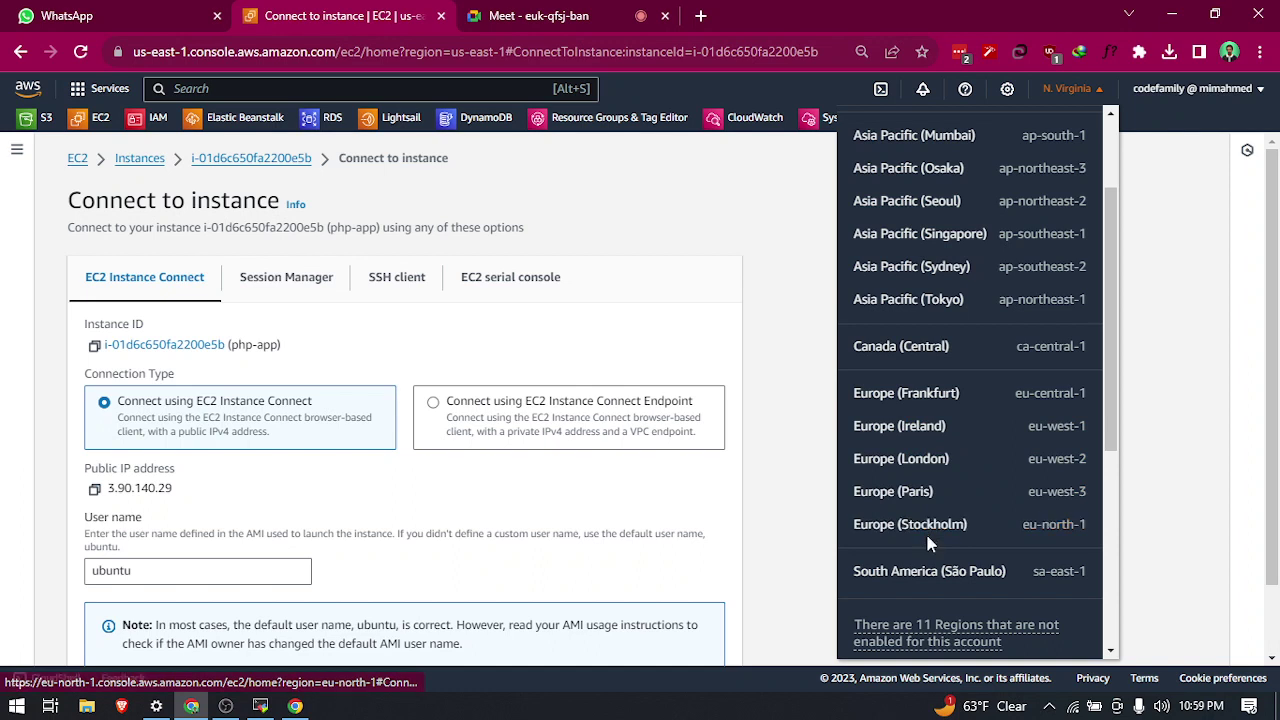
pyautogui.scroll(1, 960, 430)
pyautogui.scroll(1, 960, 430)
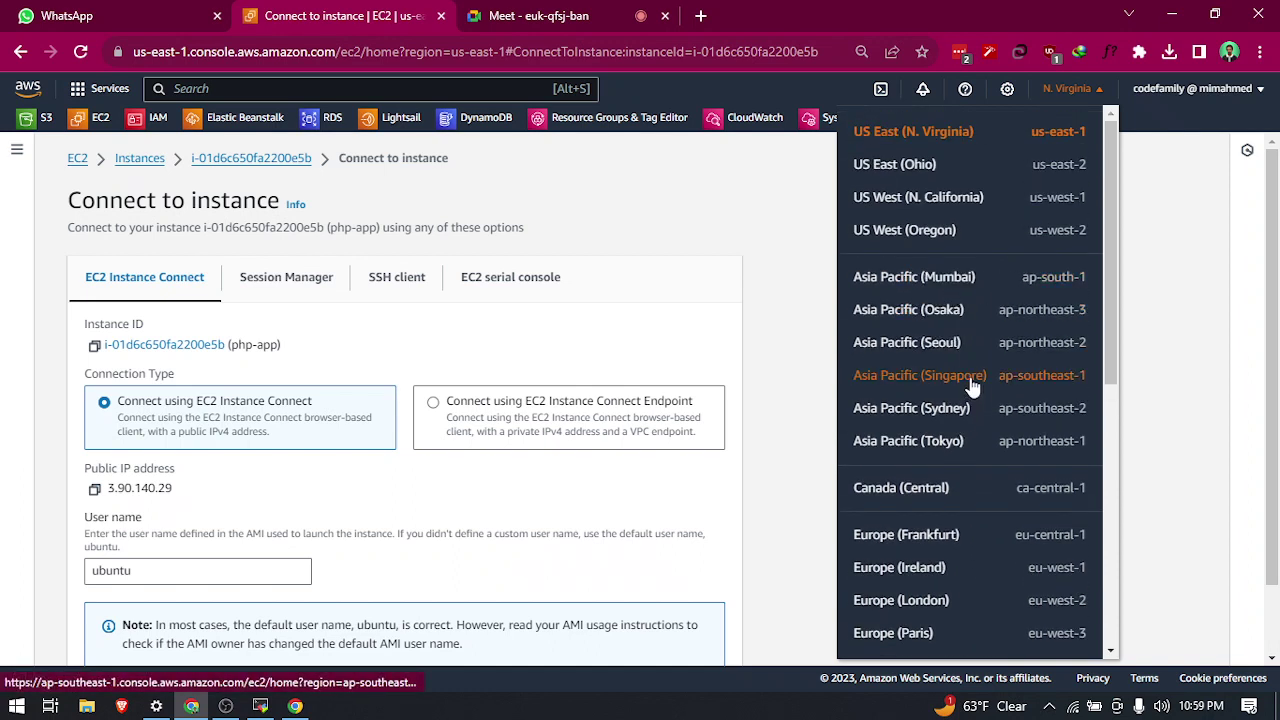
pyautogui.click(783, 382)
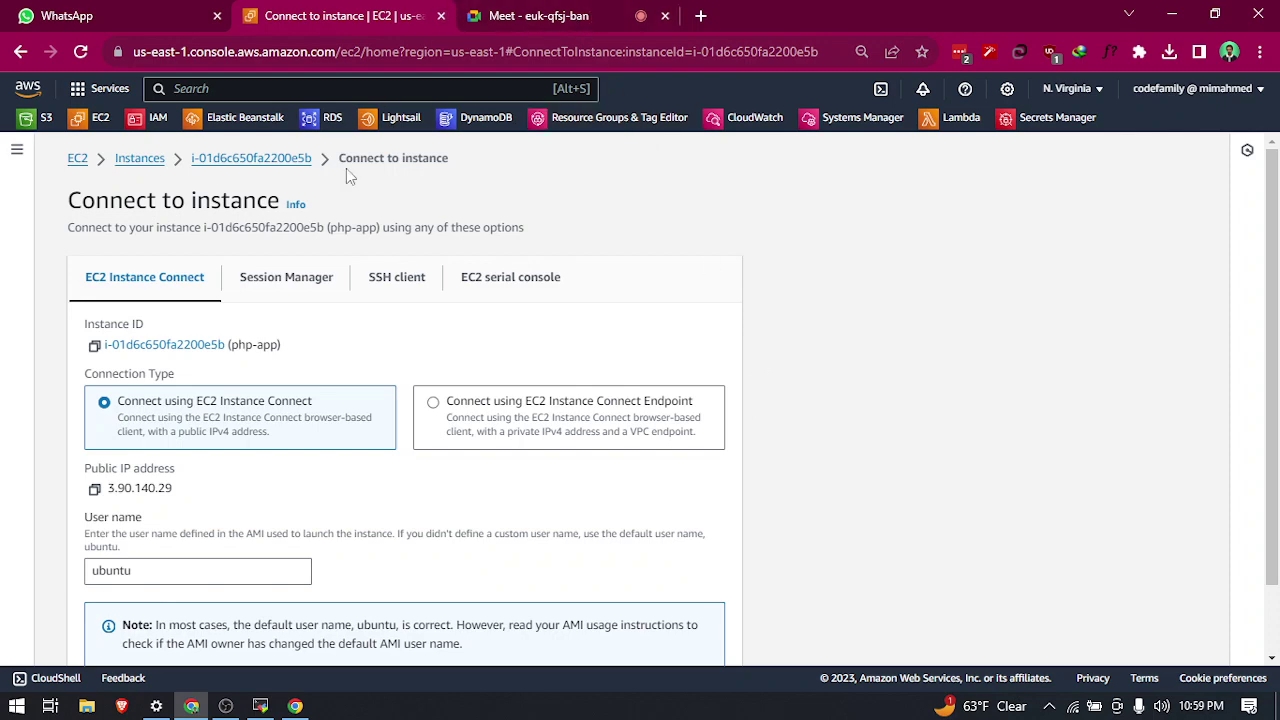
pyautogui.click(260, 706)
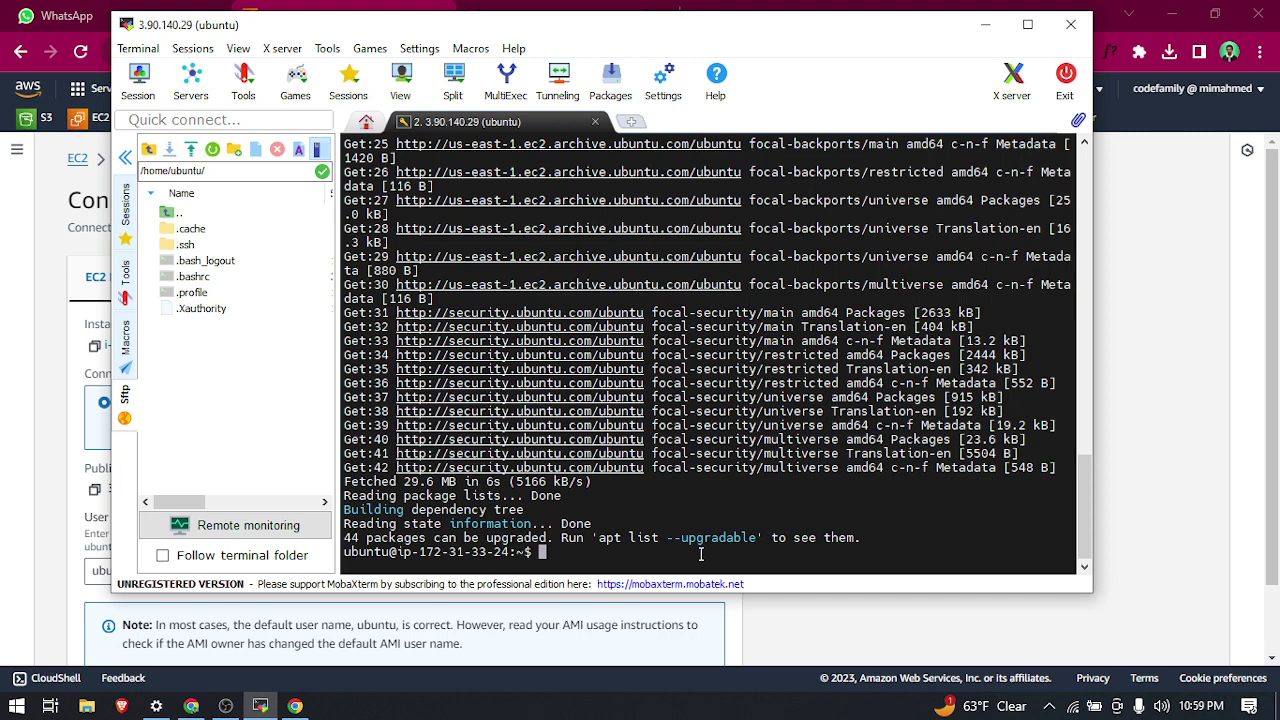
# - Clear the terminal and recheck the AWS region list, keeping N. Virginia
pyautogui.hotkey('ctrl', 'l')
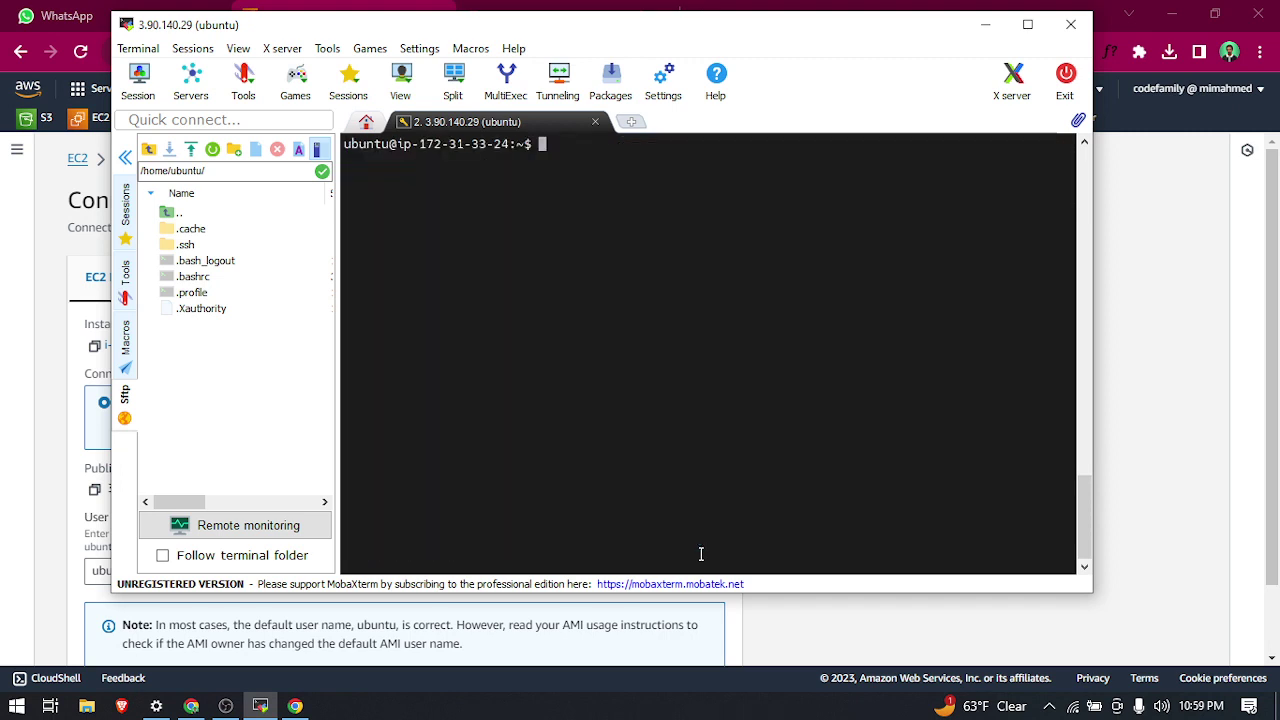
pyautogui.click(1135, 374)
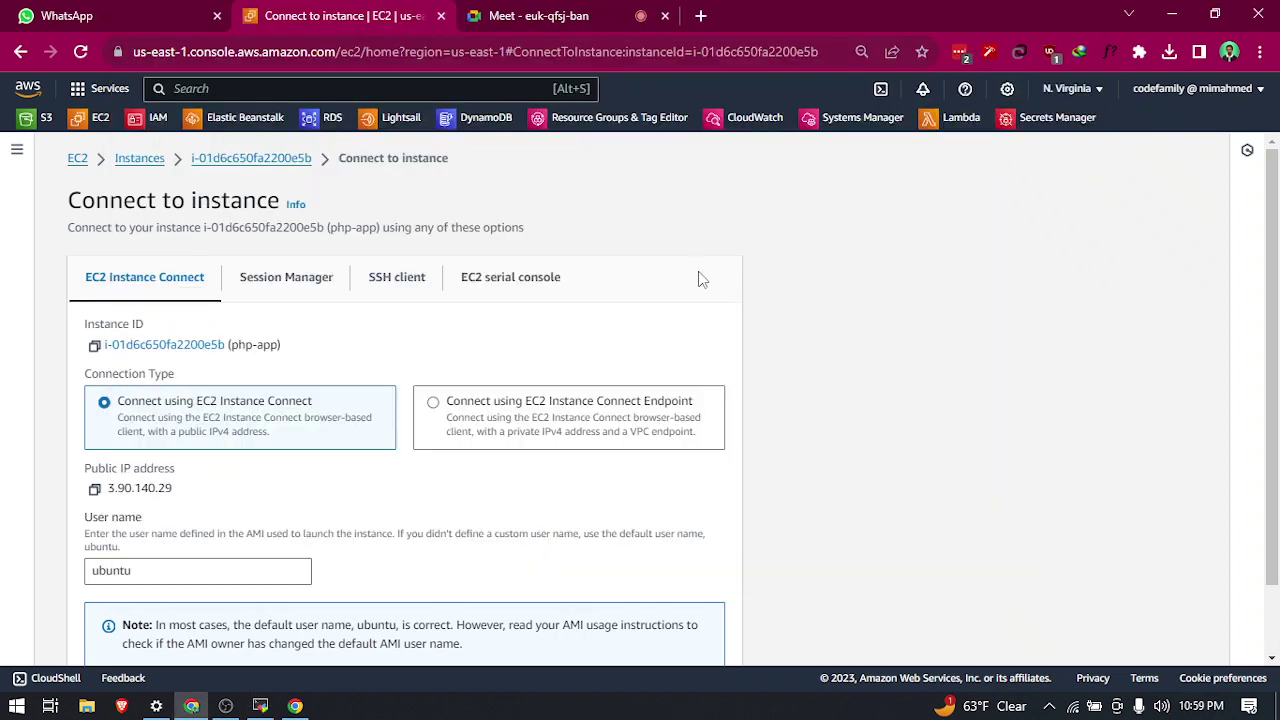
pyautogui.click(1067, 88)
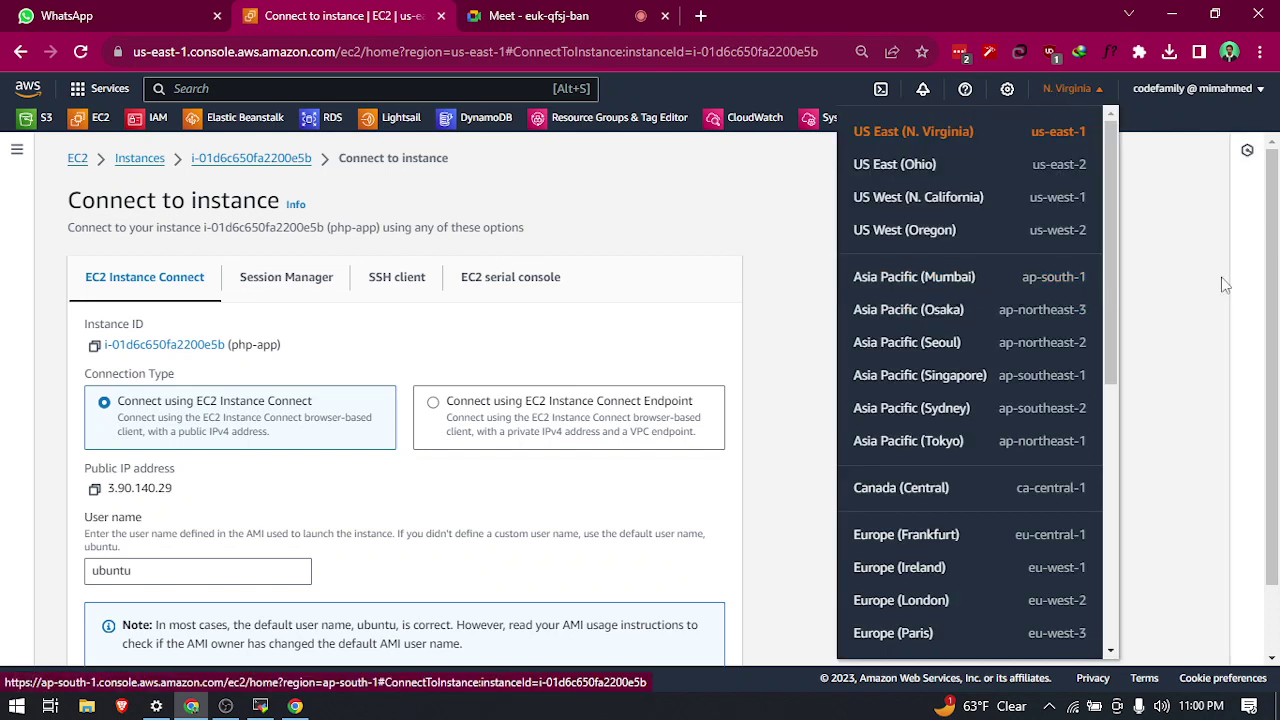
pyautogui.click(1141, 235)
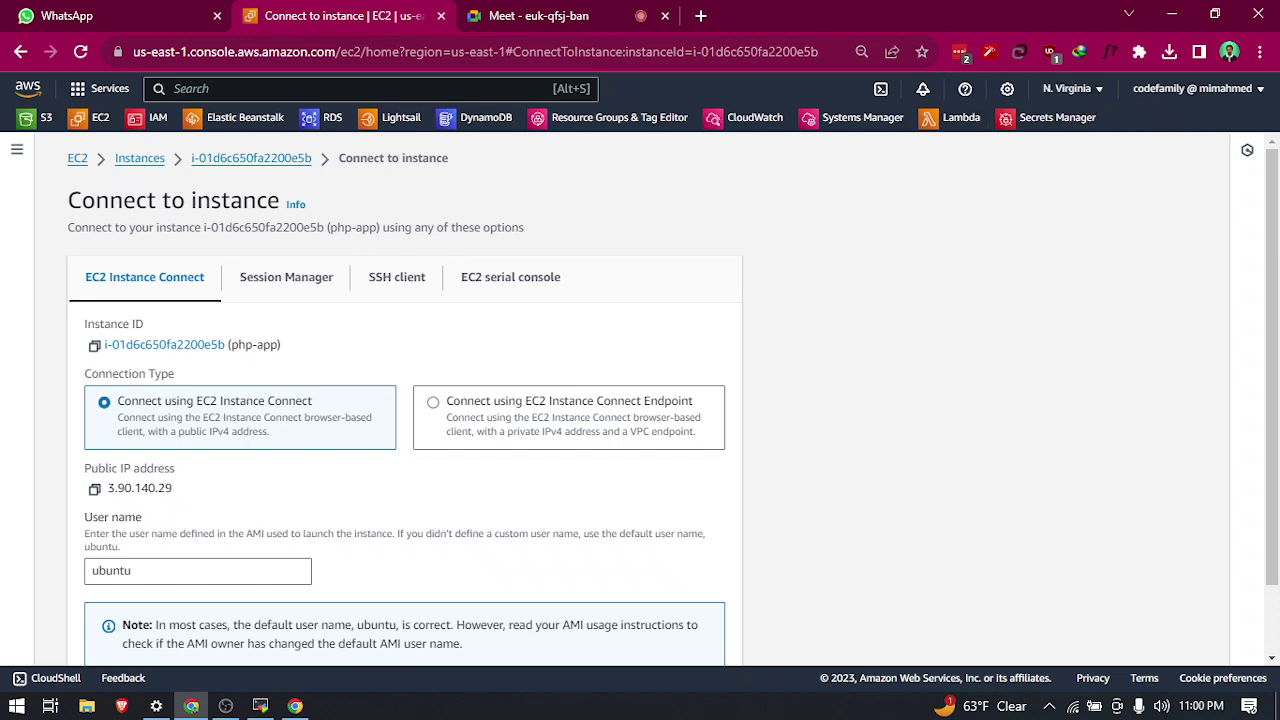
pyautogui.click(258, 706)
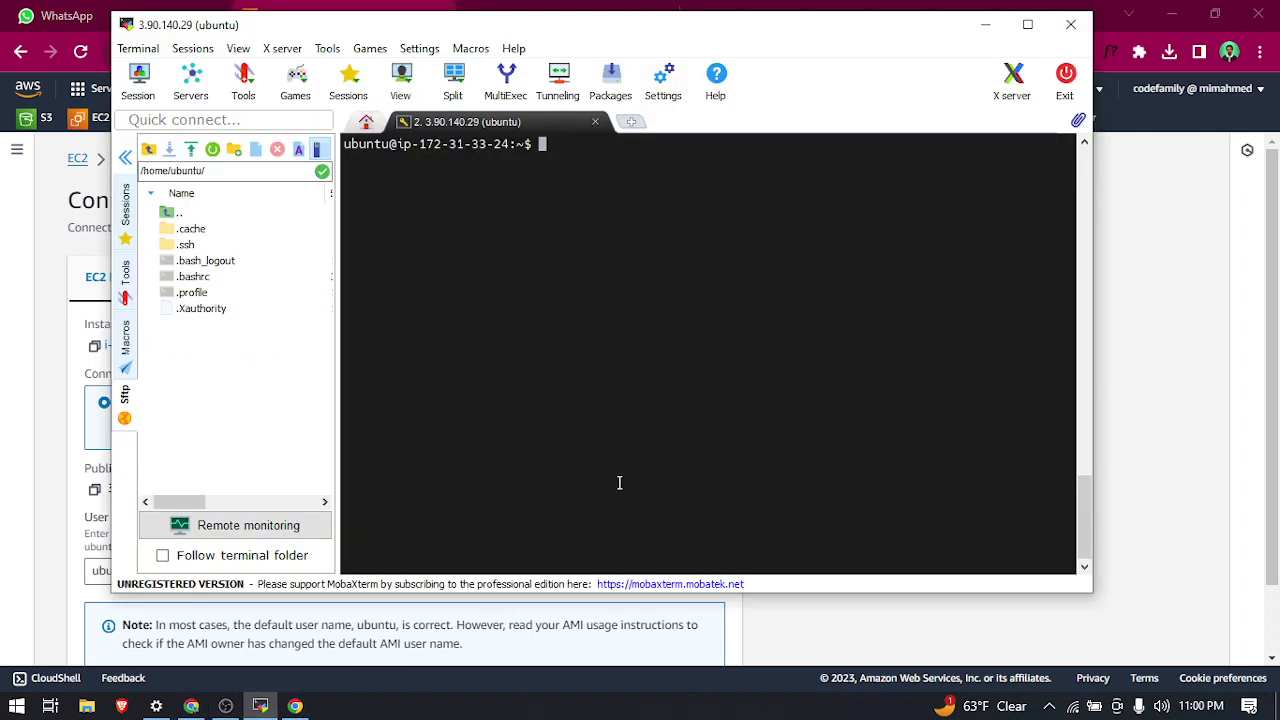
# - Install nginx with sudo apt install nginx, answering y, then return to the browser
pyautogui.write('sudo apt insta')
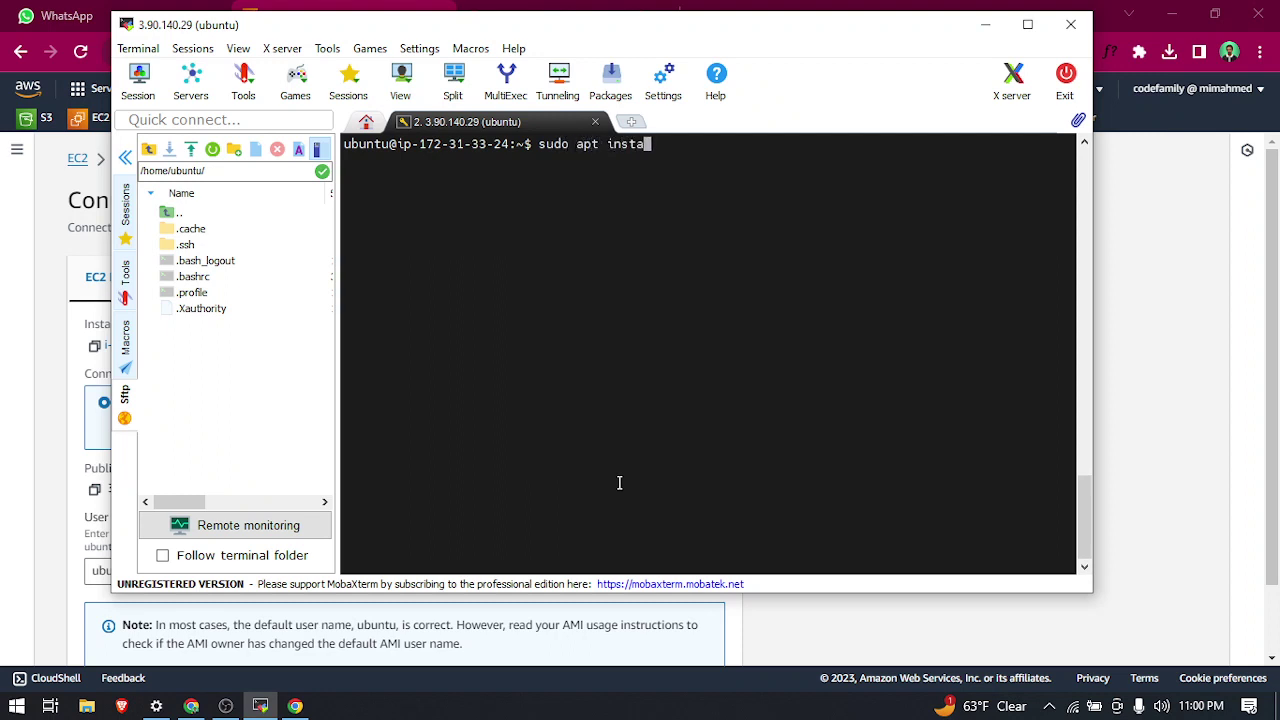
pyautogui.write('ll nginxx')
pyautogui.press('BackSpace')
pyautogui.press('Return')
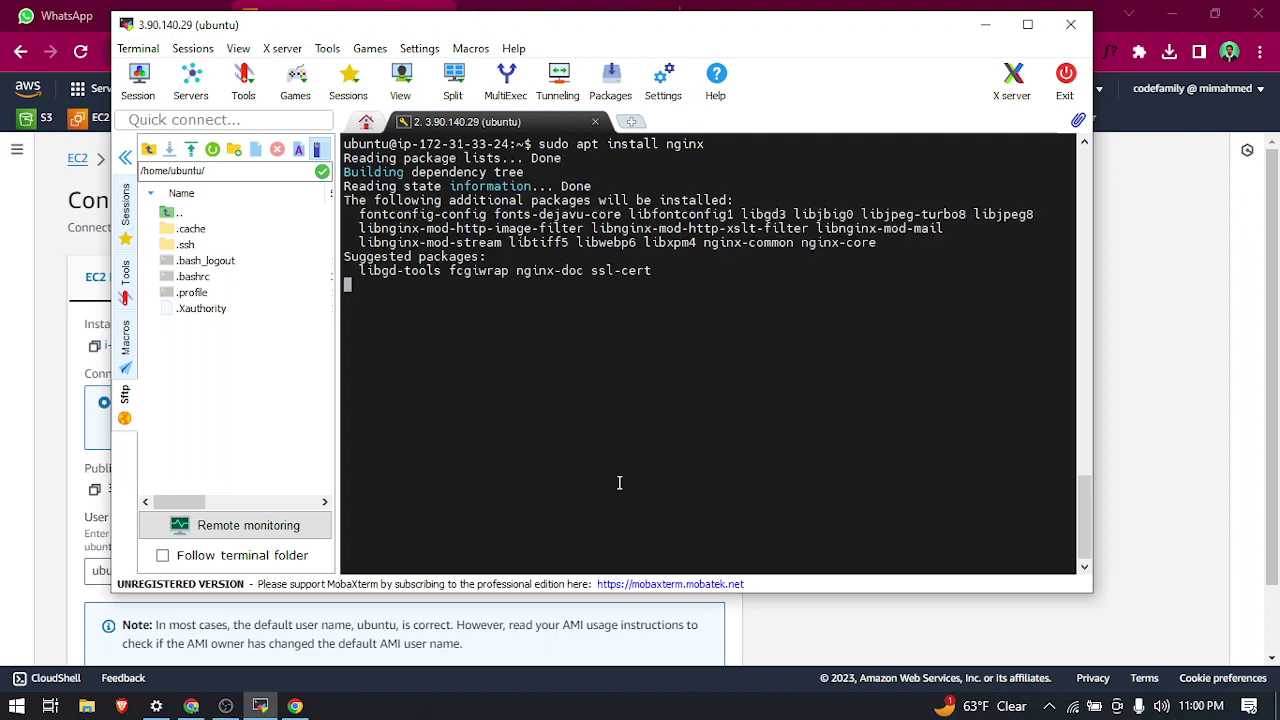
pyautogui.write('y')
pyautogui.press('Return')
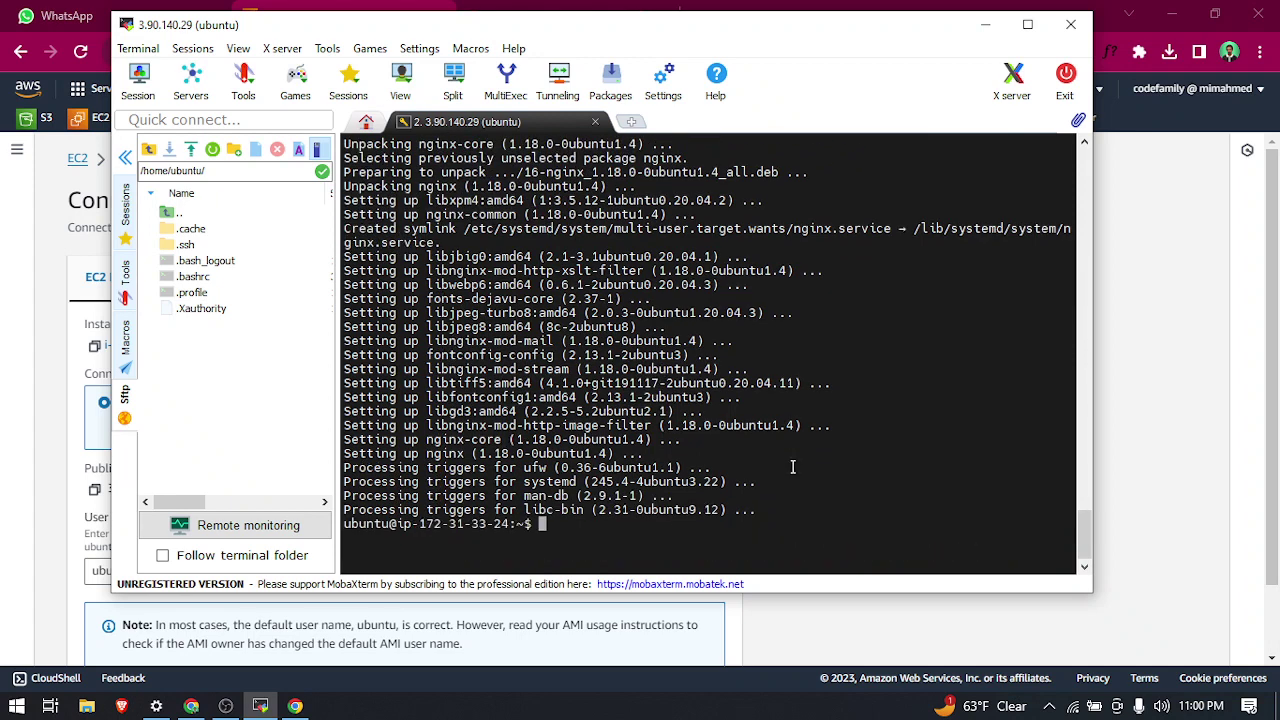
pyautogui.click(1117, 481)
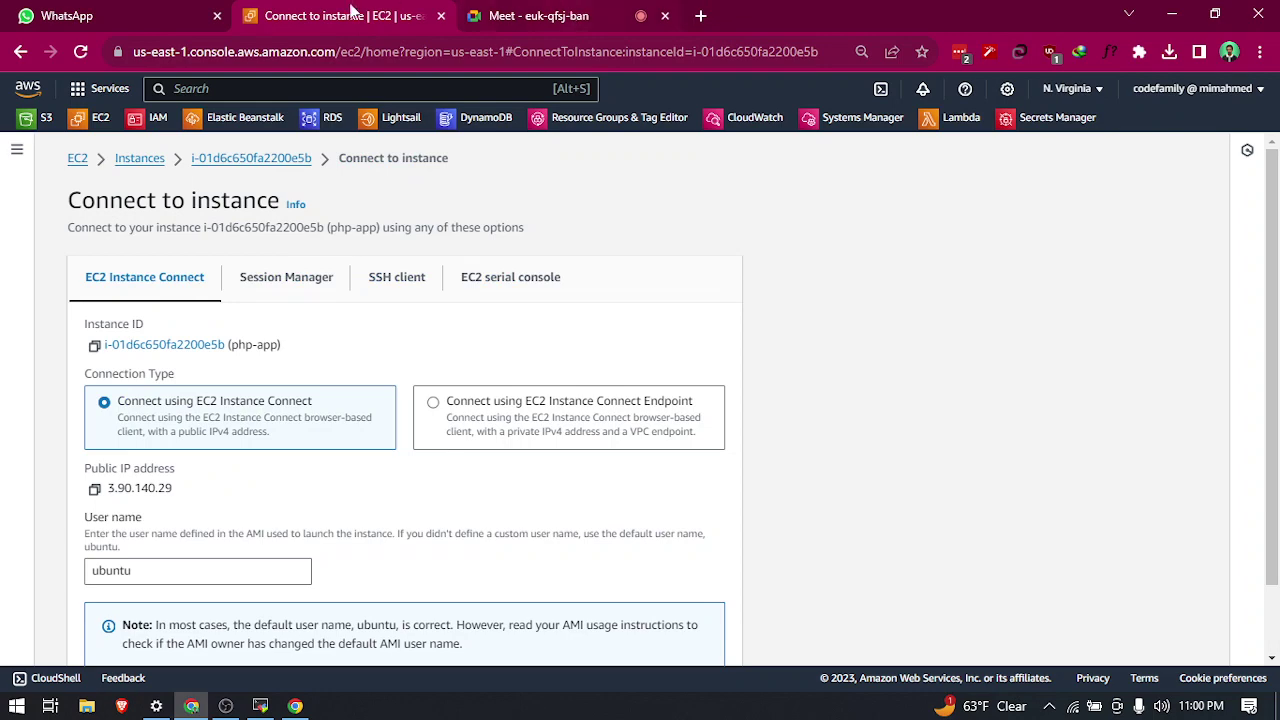
# - Return to php-app's details page and copy its public IPv4 address
pyautogui.click(255, 160)
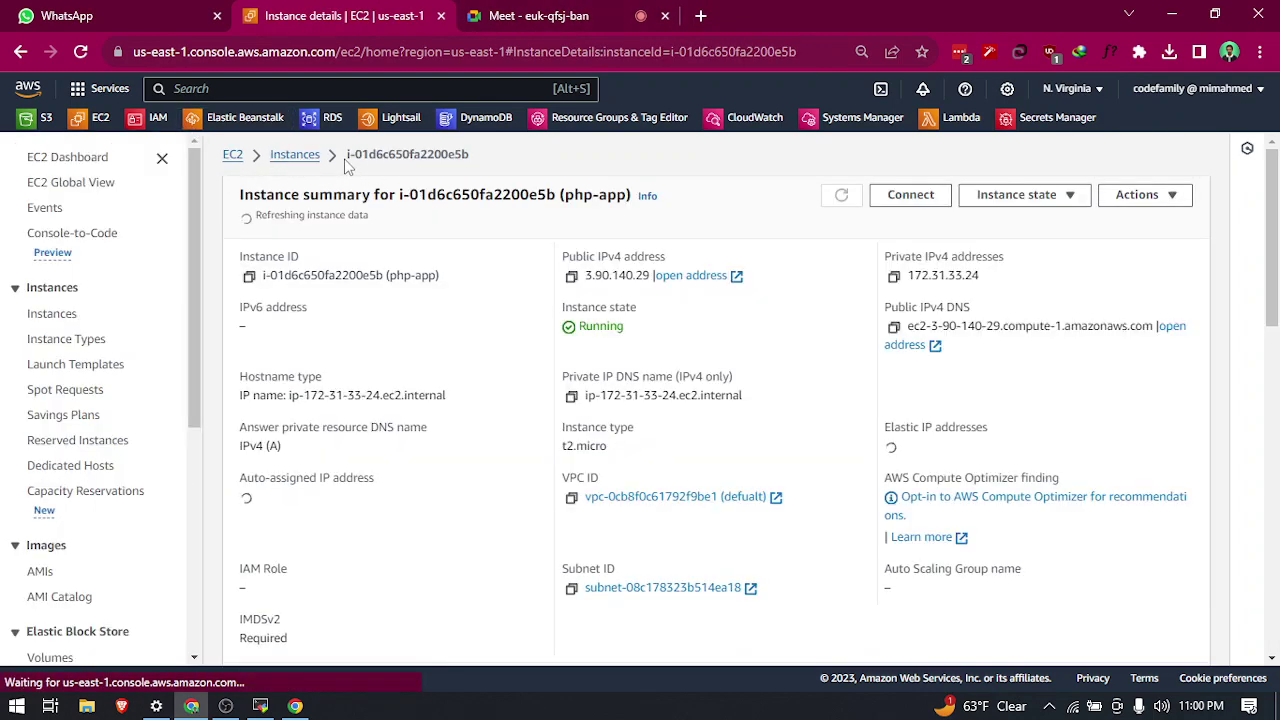
pyautogui.moveTo(347, 158); pyautogui.dragTo(460, 166)
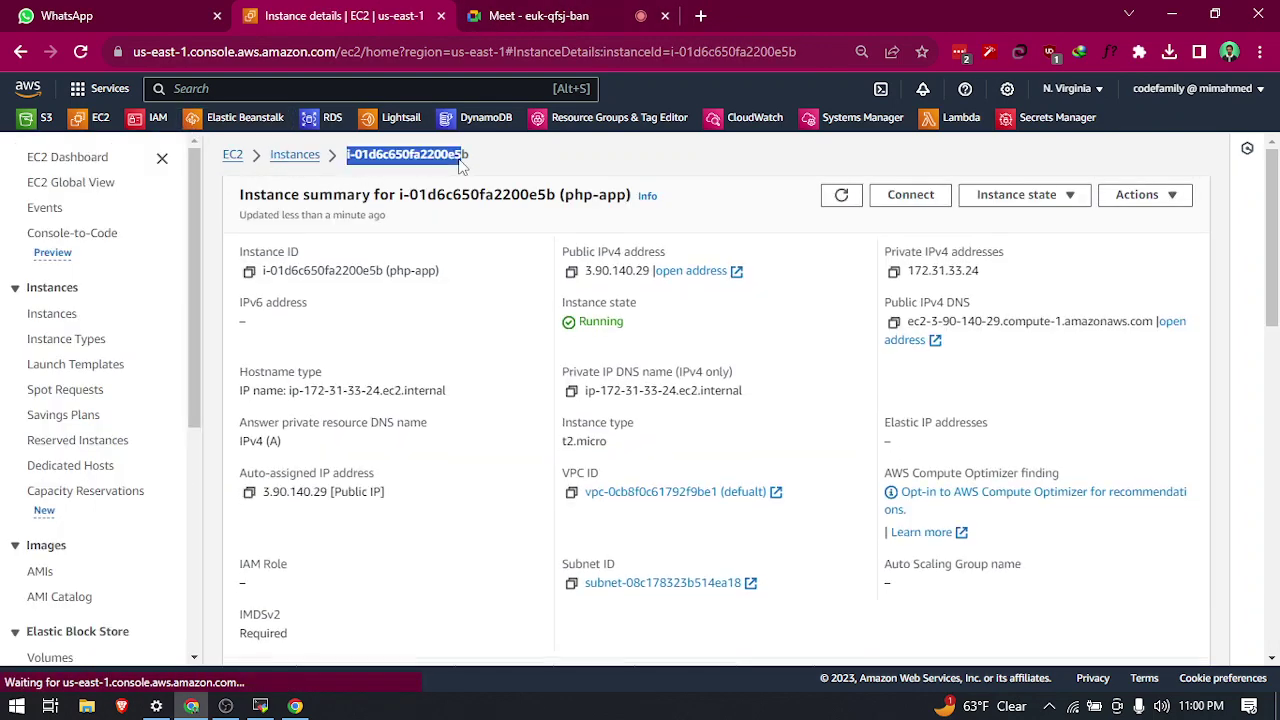
pyautogui.click(572, 272)
# - Open the launch-wizard-31 security group and review its HTTP port 80 inbound rules
pyautogui.scroll(-2, 586, 349)
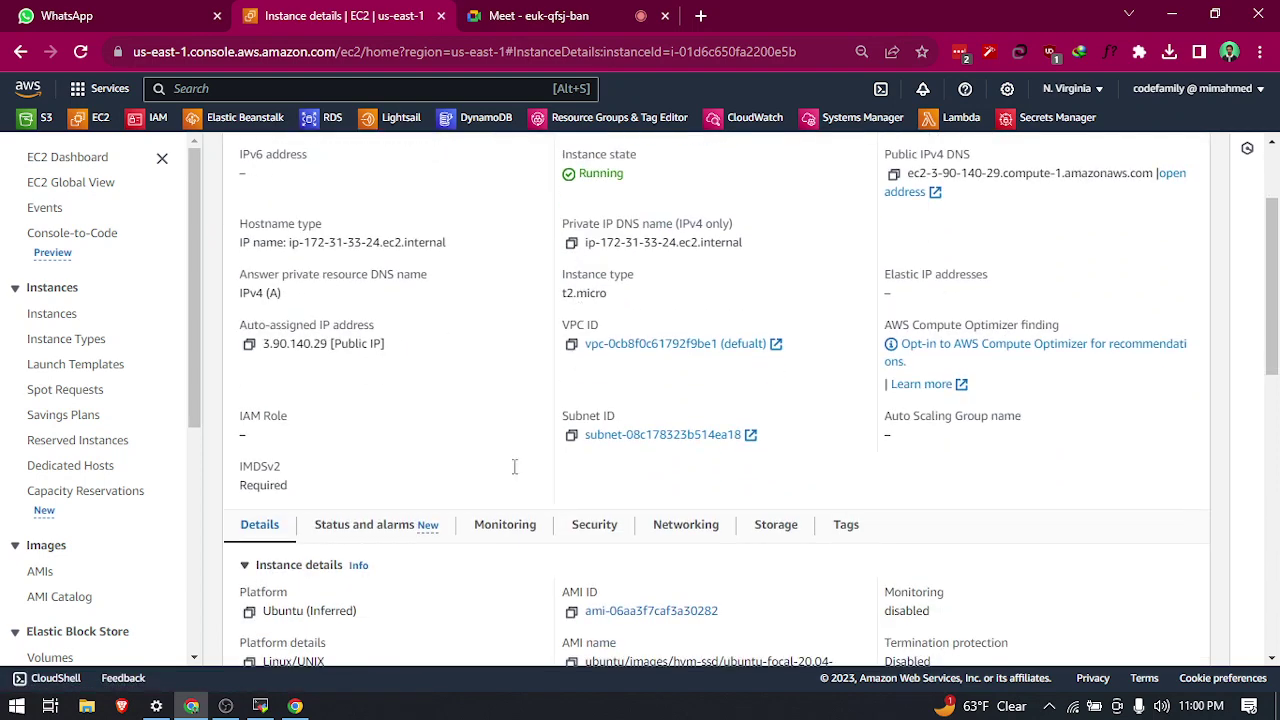
pyautogui.click(596, 485)
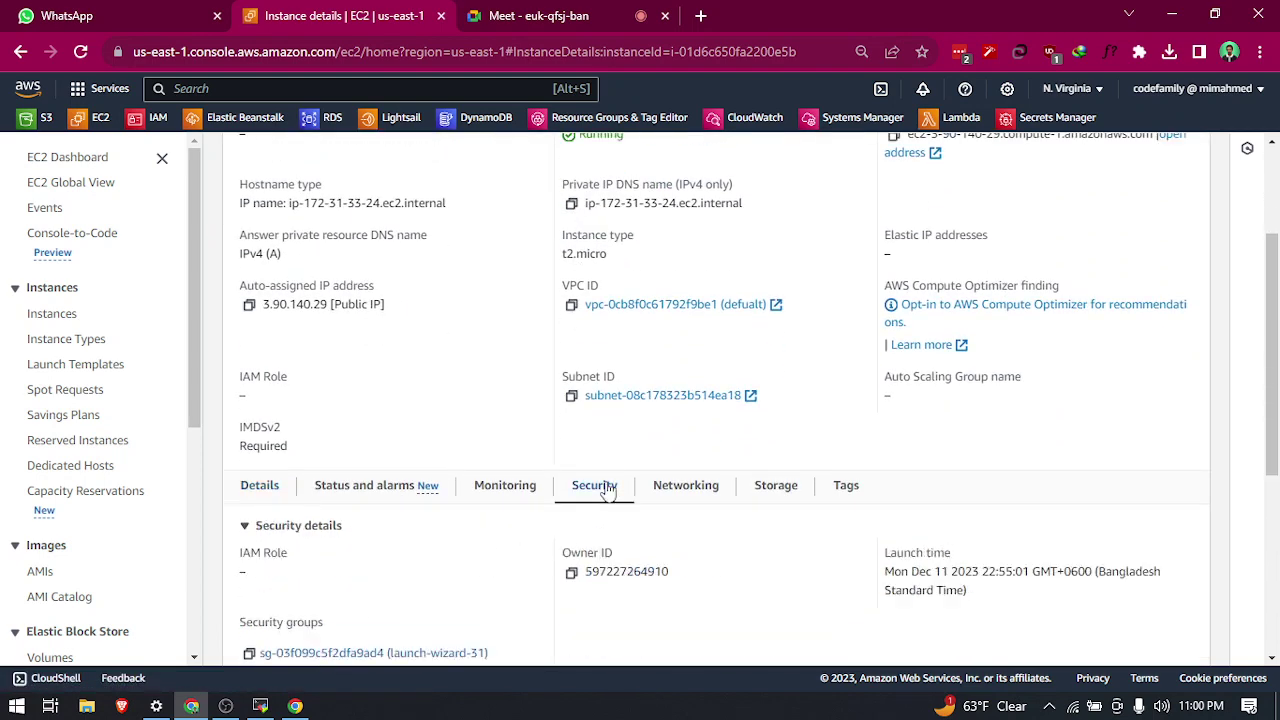
pyautogui.scroll(-3, 606, 486)
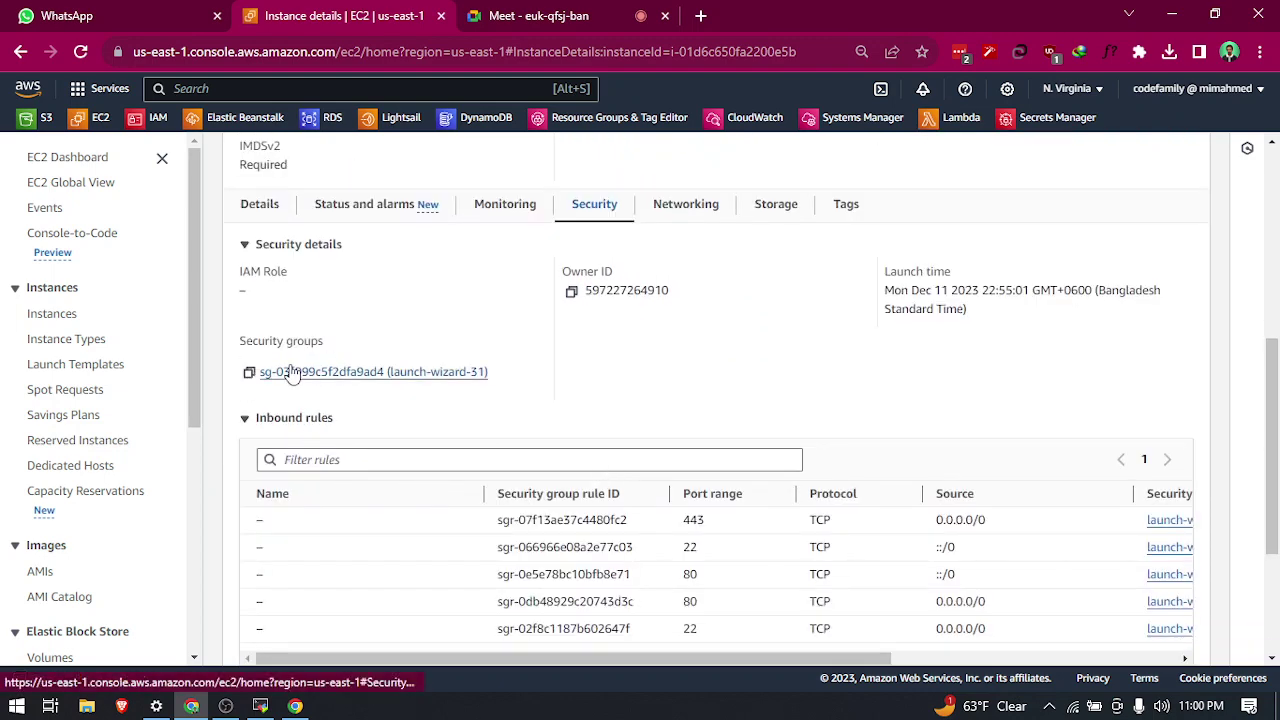
pyautogui.click(291, 371)
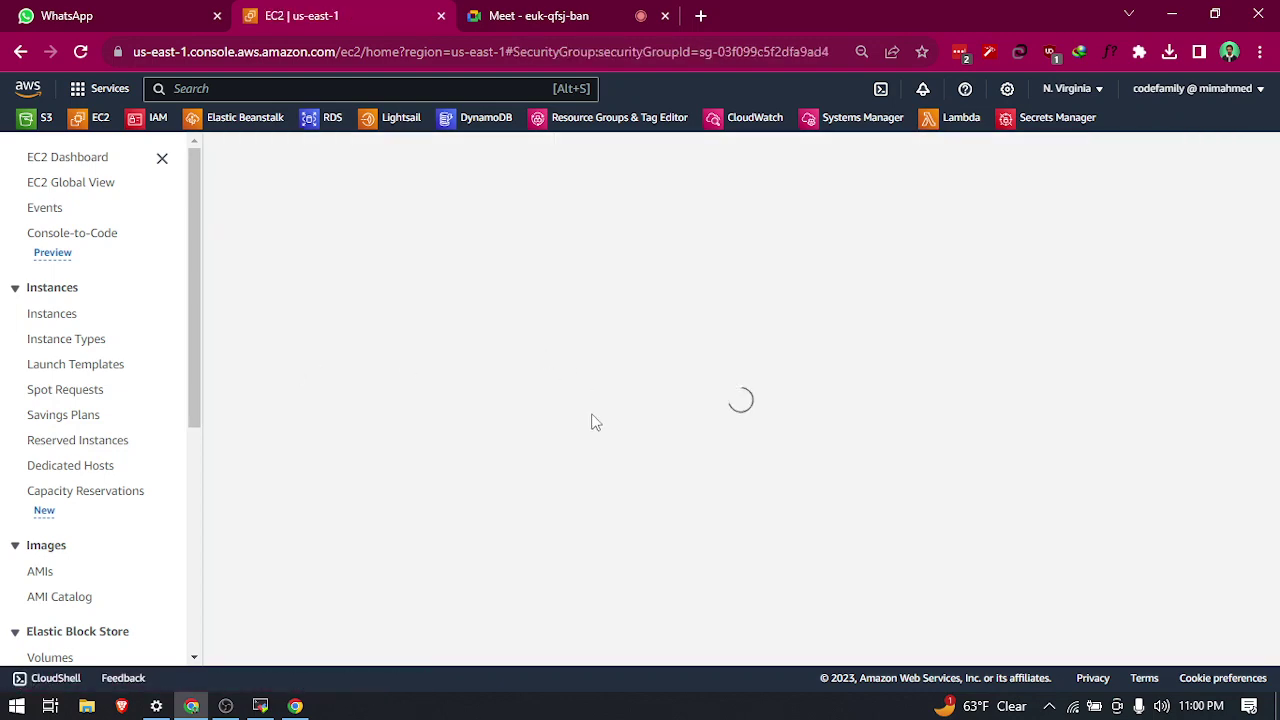
pyautogui.scroll(-3, 593, 415)
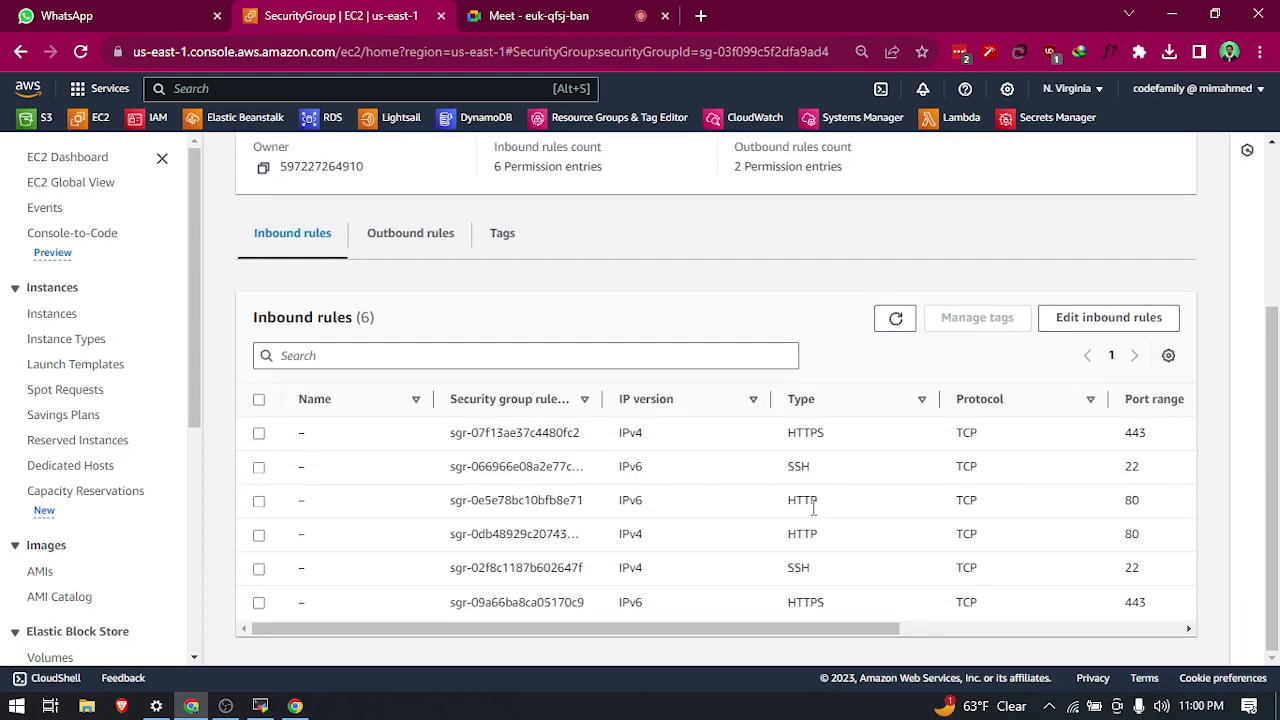
pyautogui.moveTo(785, 507); pyautogui.dragTo(848, 506)
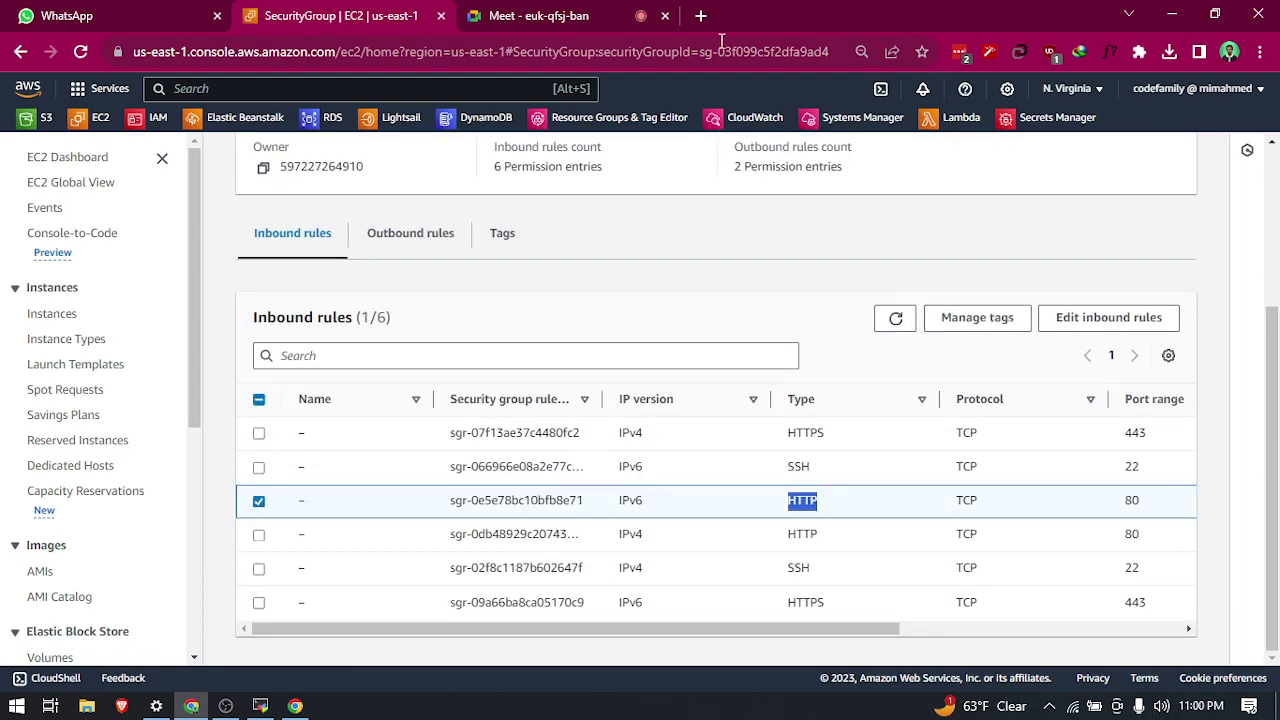
pyautogui.click(702, 16)
pyautogui.rightClick(706, 51)
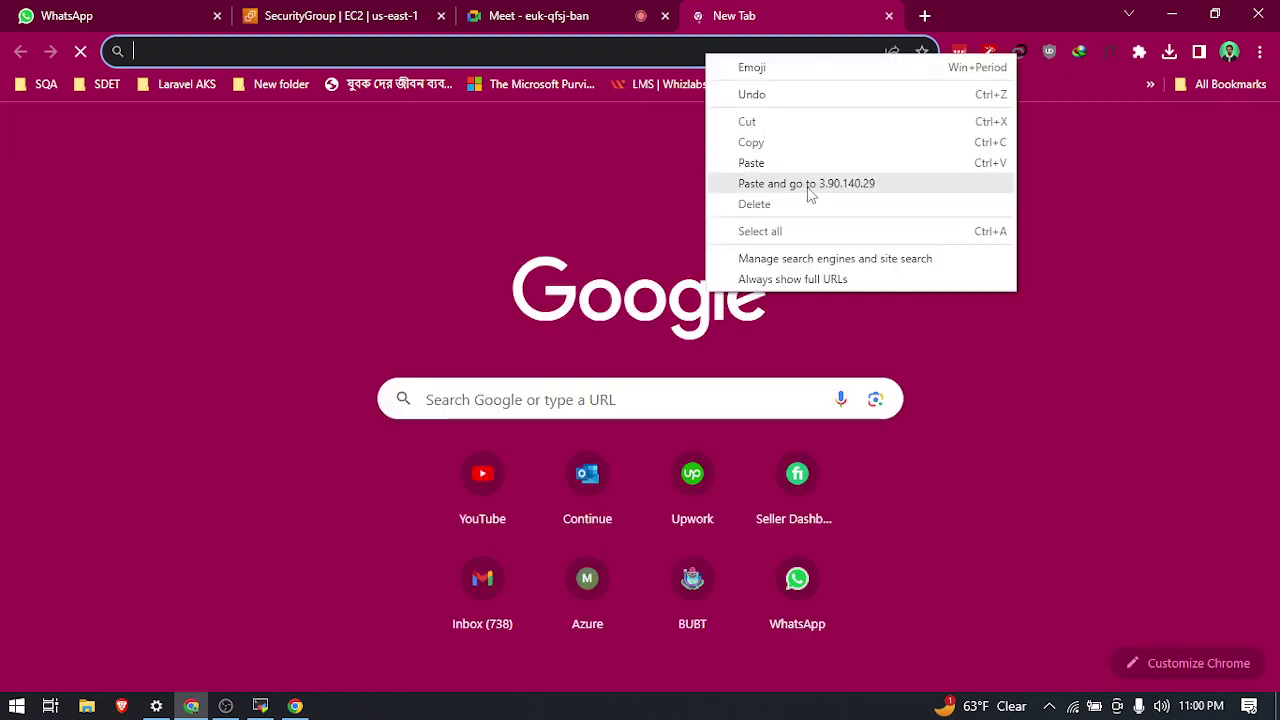
# - Load 3.90.140.29 to show the Welcome to nginx! page, then return to the security group
pyautogui.click(808, 194)
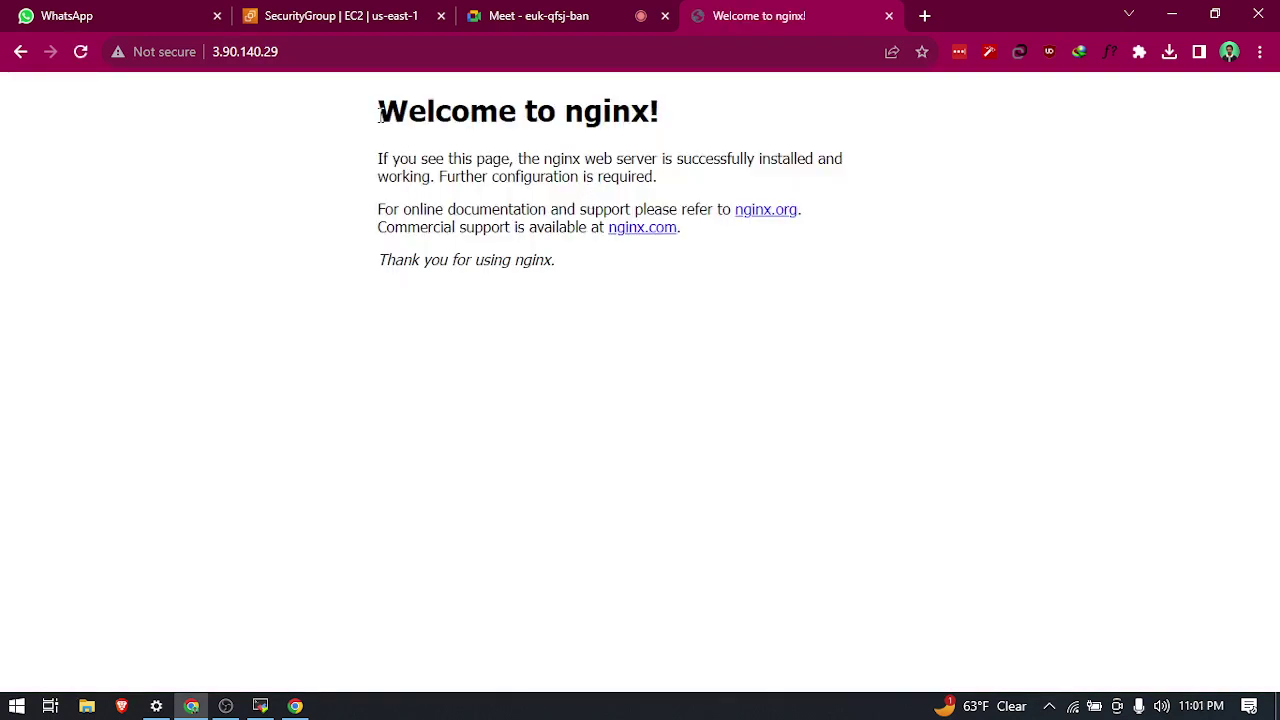
pyautogui.moveTo(380, 114); pyautogui.dragTo(703, 131)
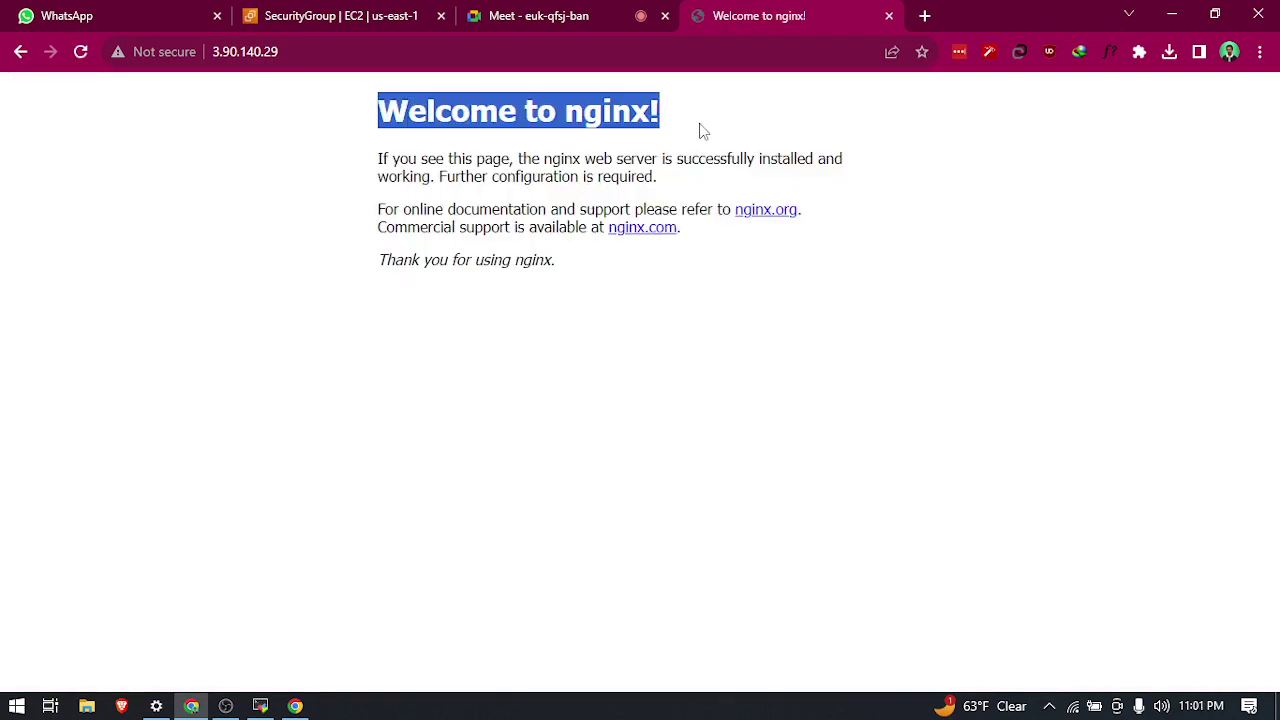
pyautogui.click(703, 128)
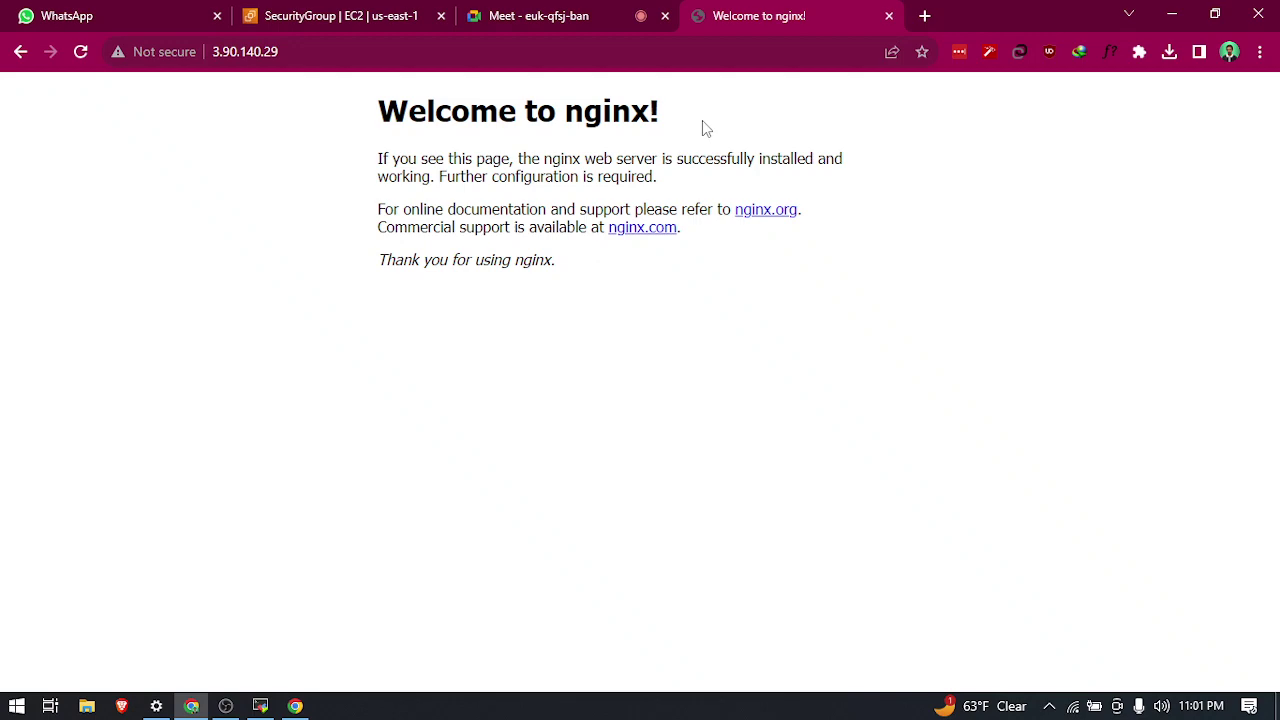
pyautogui.click(551, 11)
pyautogui.click(380, 8)
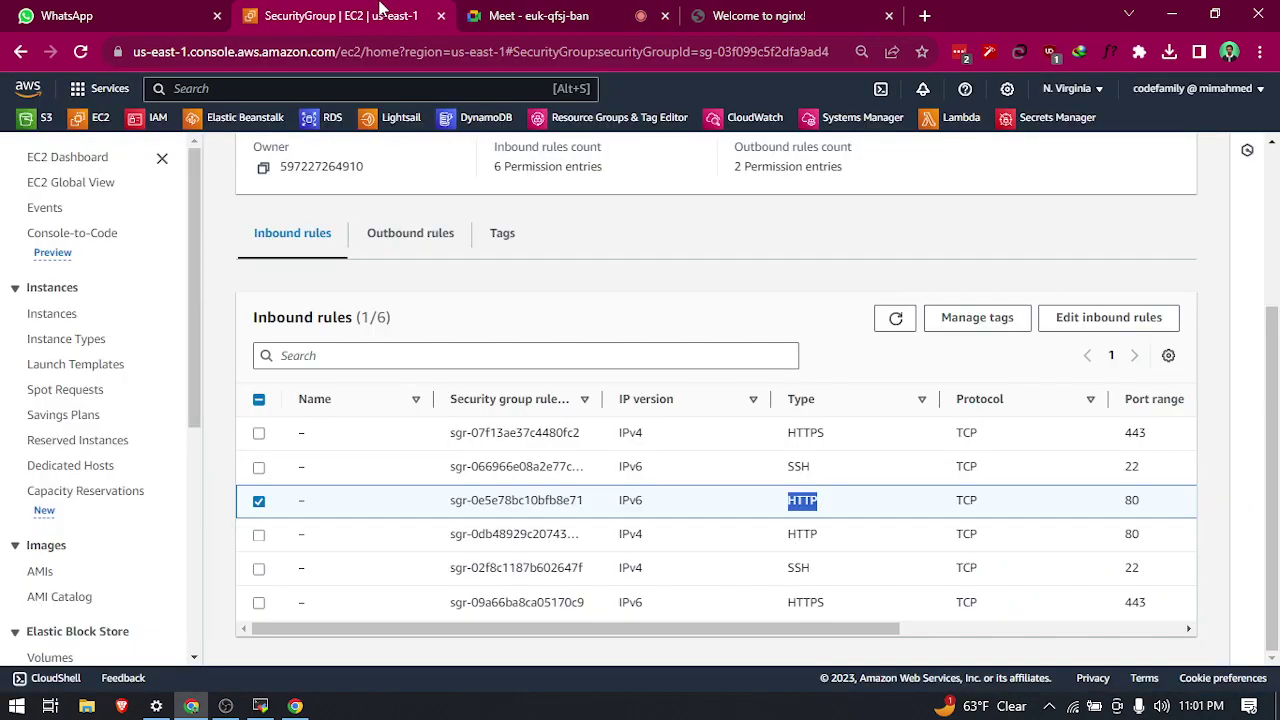
# - Delete the ::/0 and 0.0.0.0/0 HTTP inbound rules, save, and refresh the list
pyautogui.click(1068, 329)
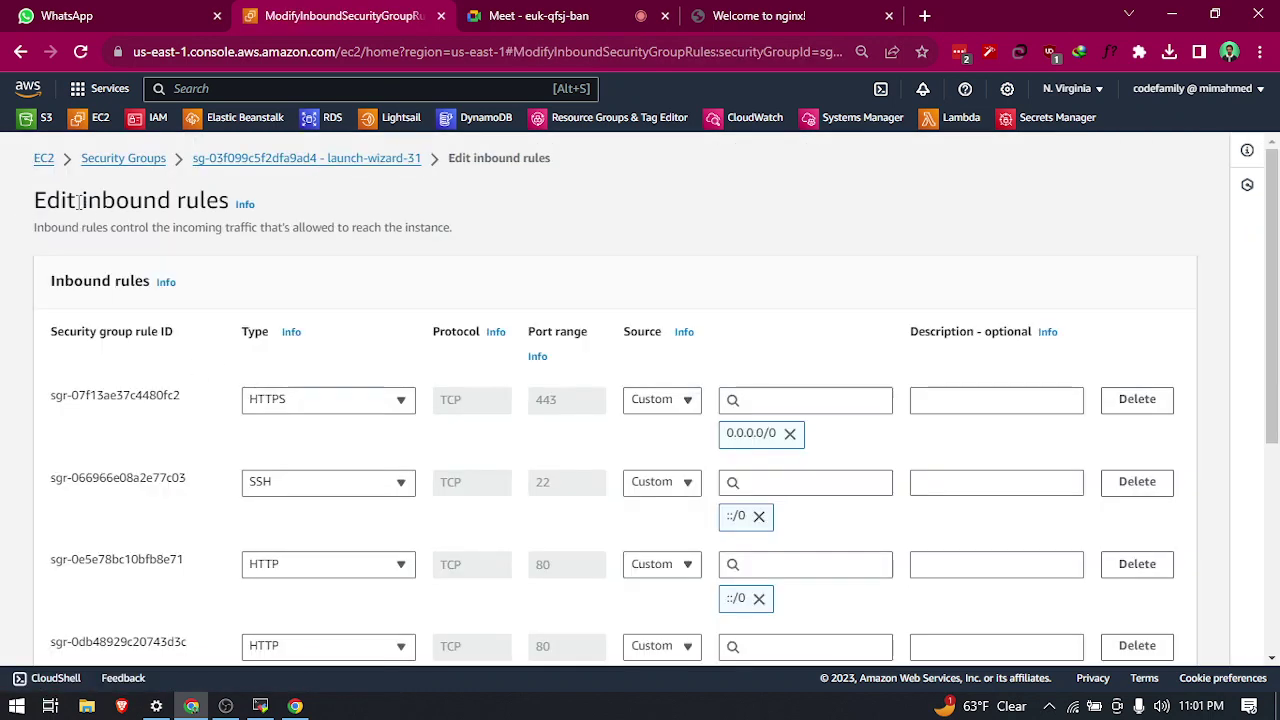
pyautogui.moveTo(80, 202); pyautogui.dragTo(170, 205)
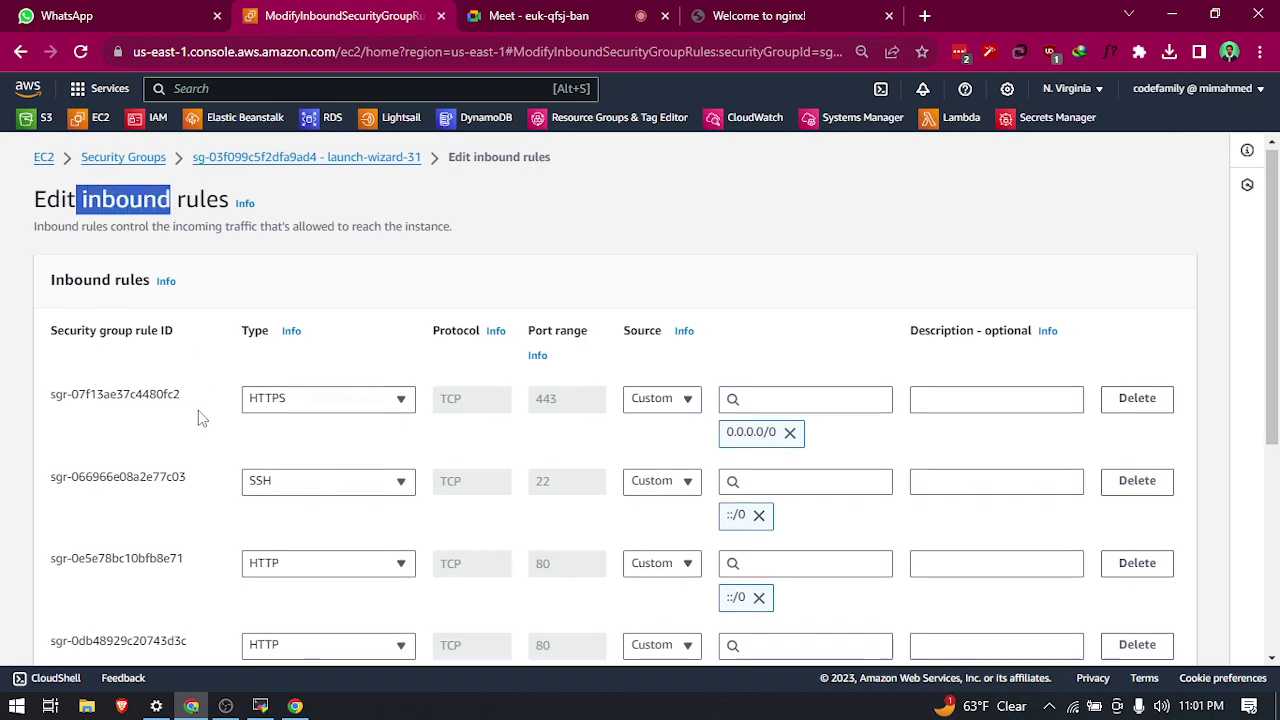
pyautogui.scroll(-4, 198, 410)
pyautogui.scroll(3, 210, 420)
pyautogui.scroll(1, 220, 430)
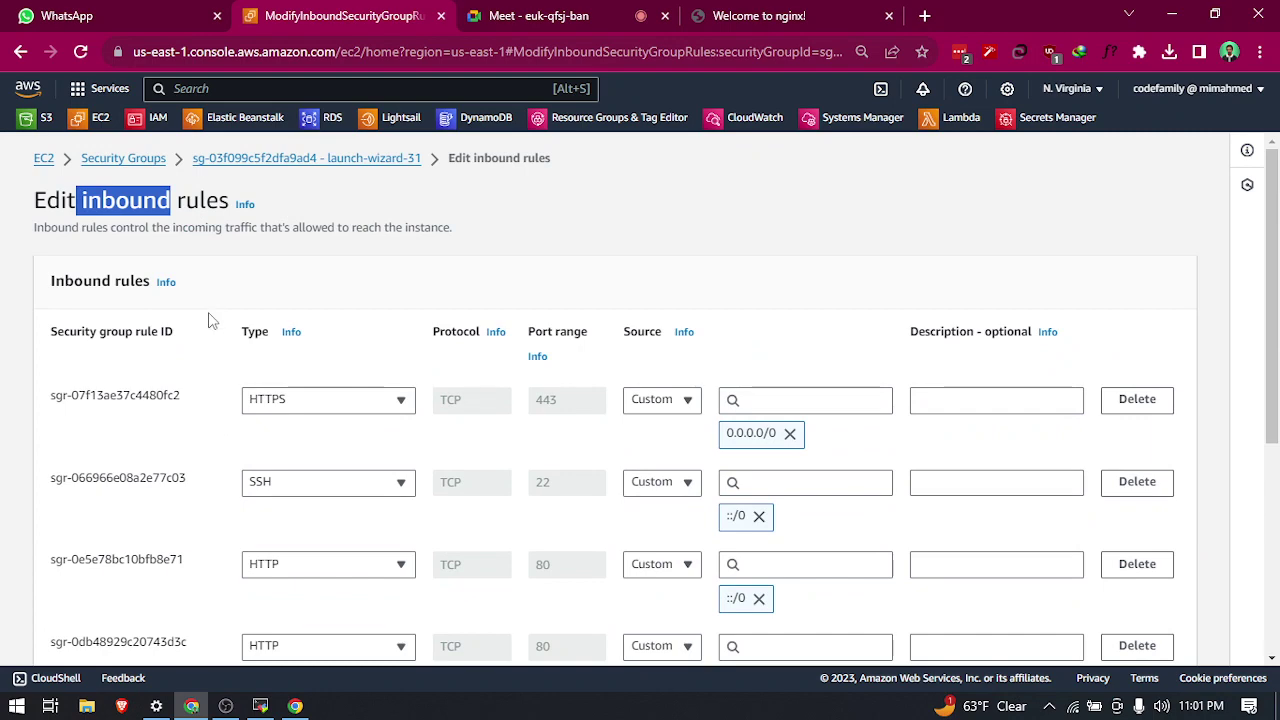
pyautogui.scroll(-3, 260, 400)
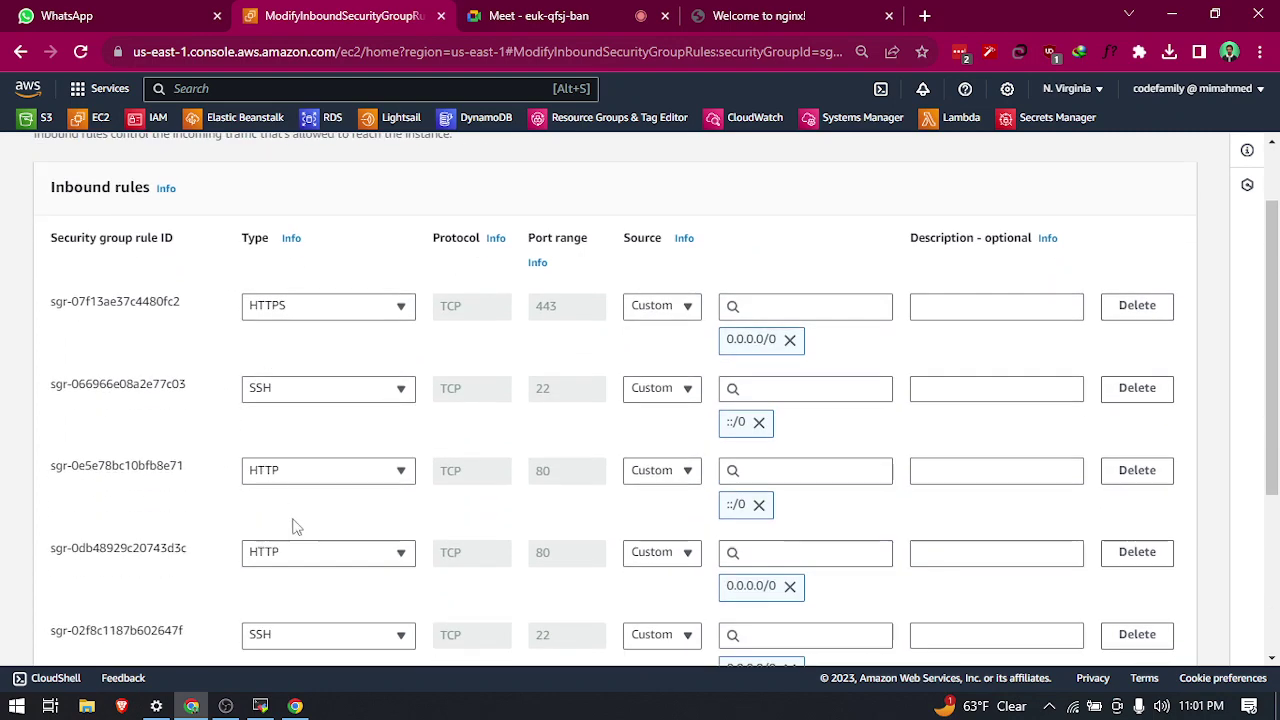
pyautogui.click(1148, 377)
pyautogui.click(1143, 376)
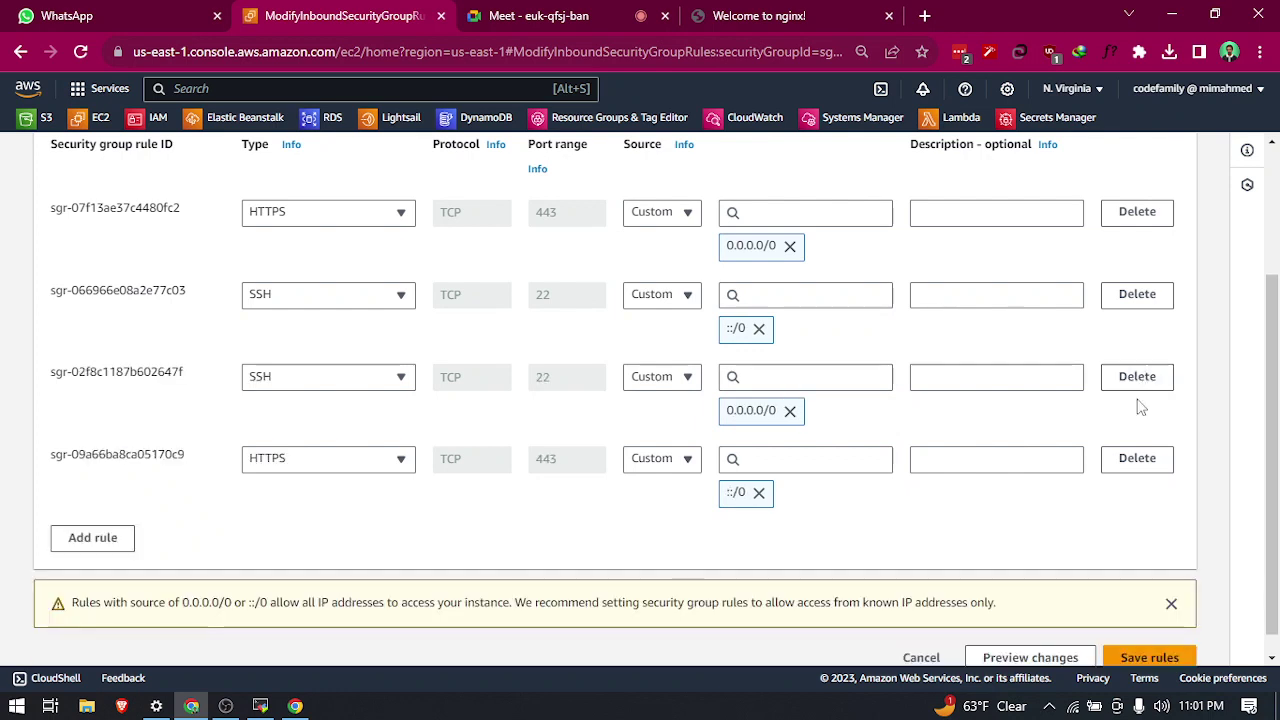
pyautogui.click(1155, 658)
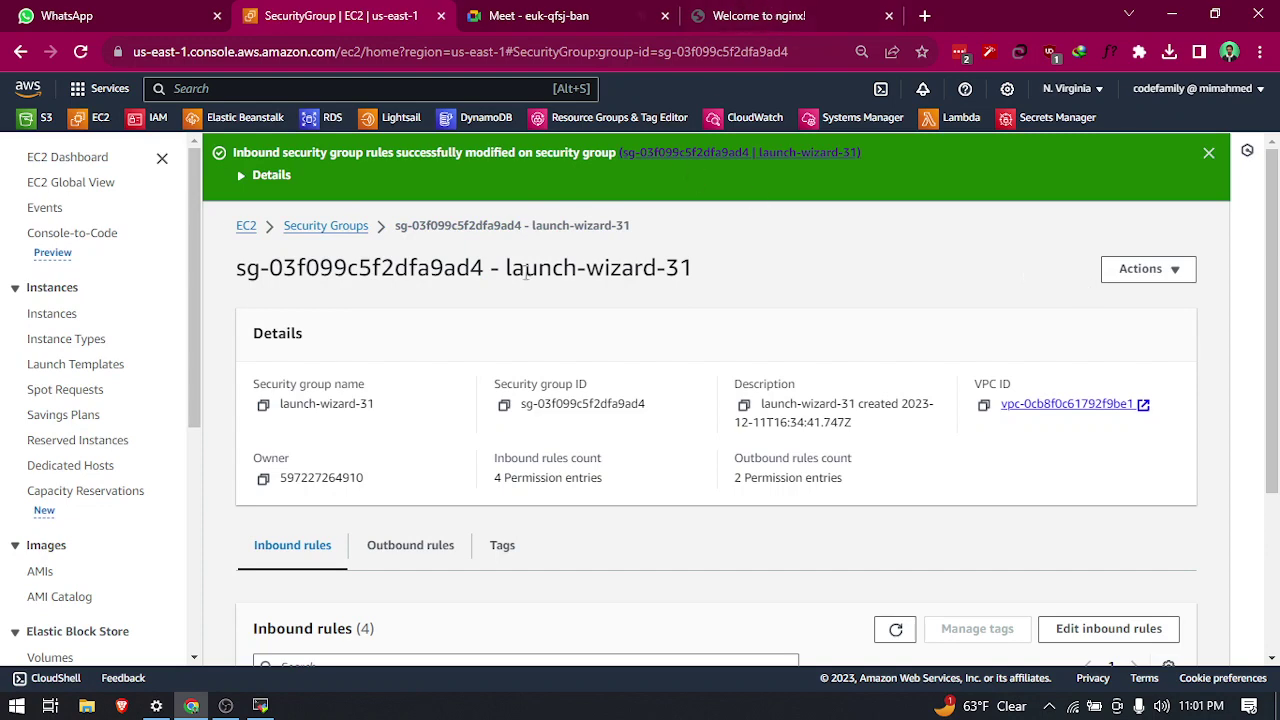
pyautogui.scroll(-3, 526, 272)
pyautogui.click(903, 386)
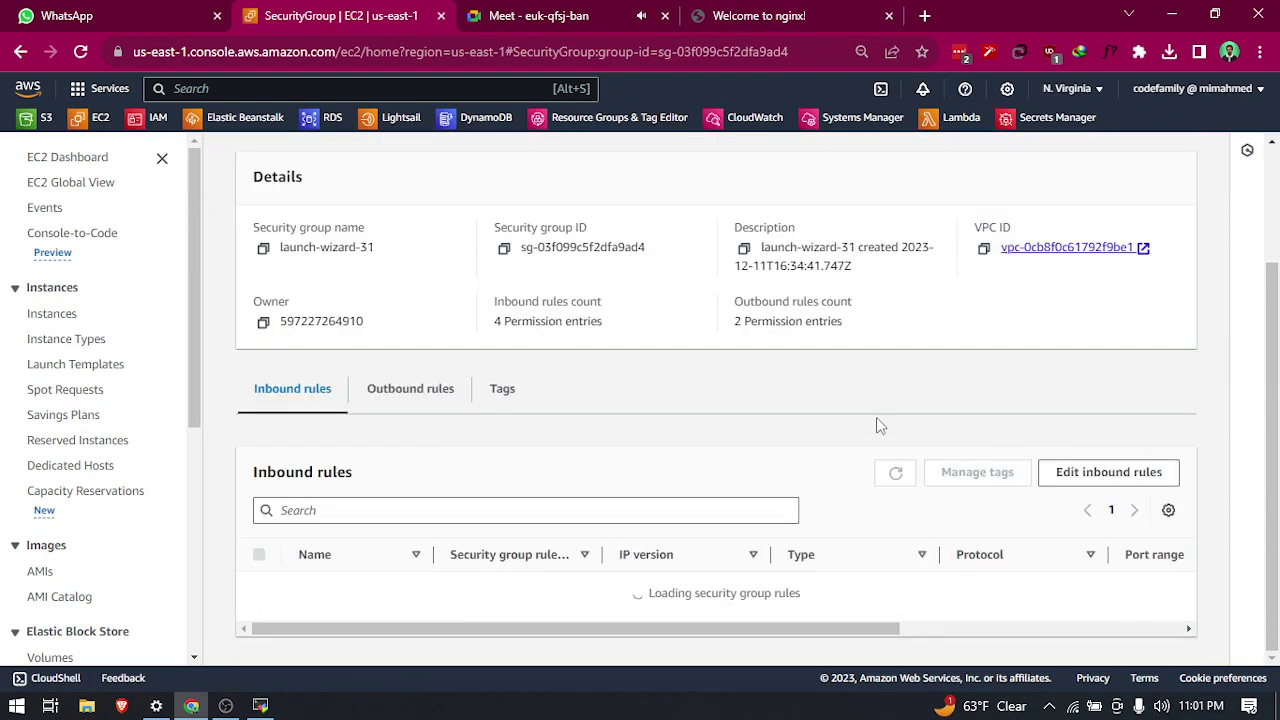
pyautogui.click(803, 14)
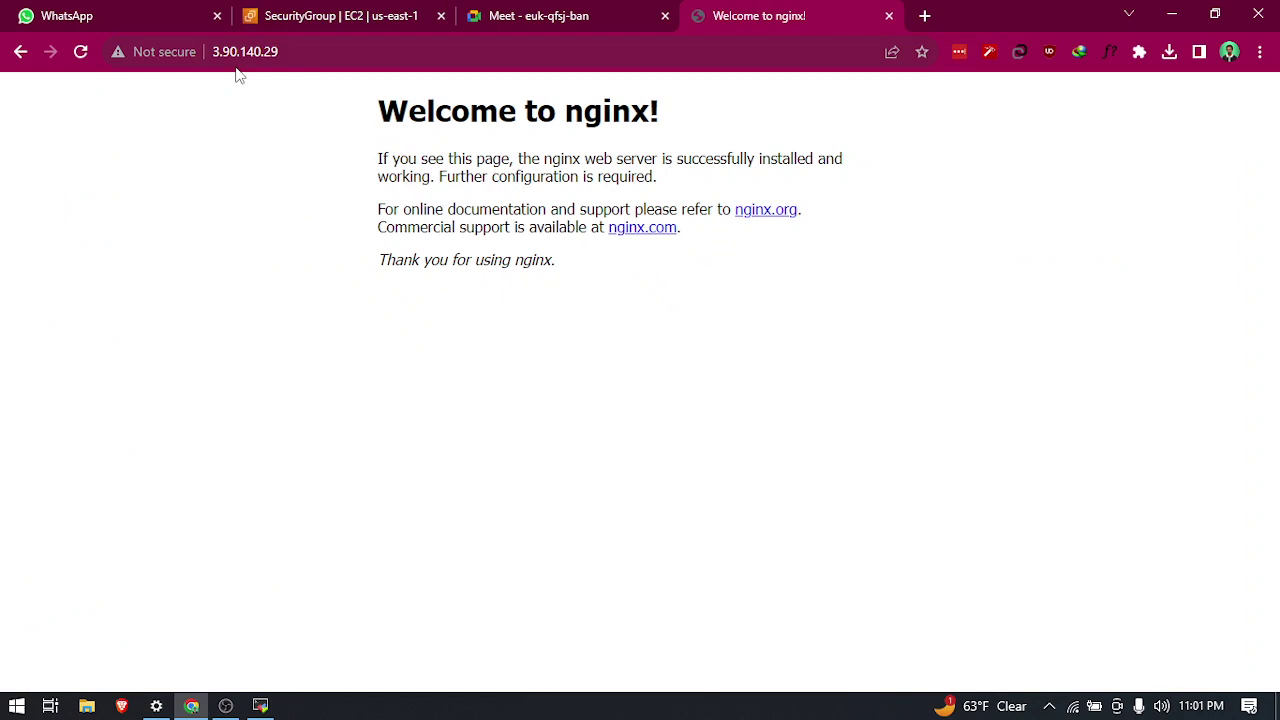
# - Reload 3.90.140.29 and confirm it now fails with 'This site can't be reached'
pyautogui.click(81, 52)
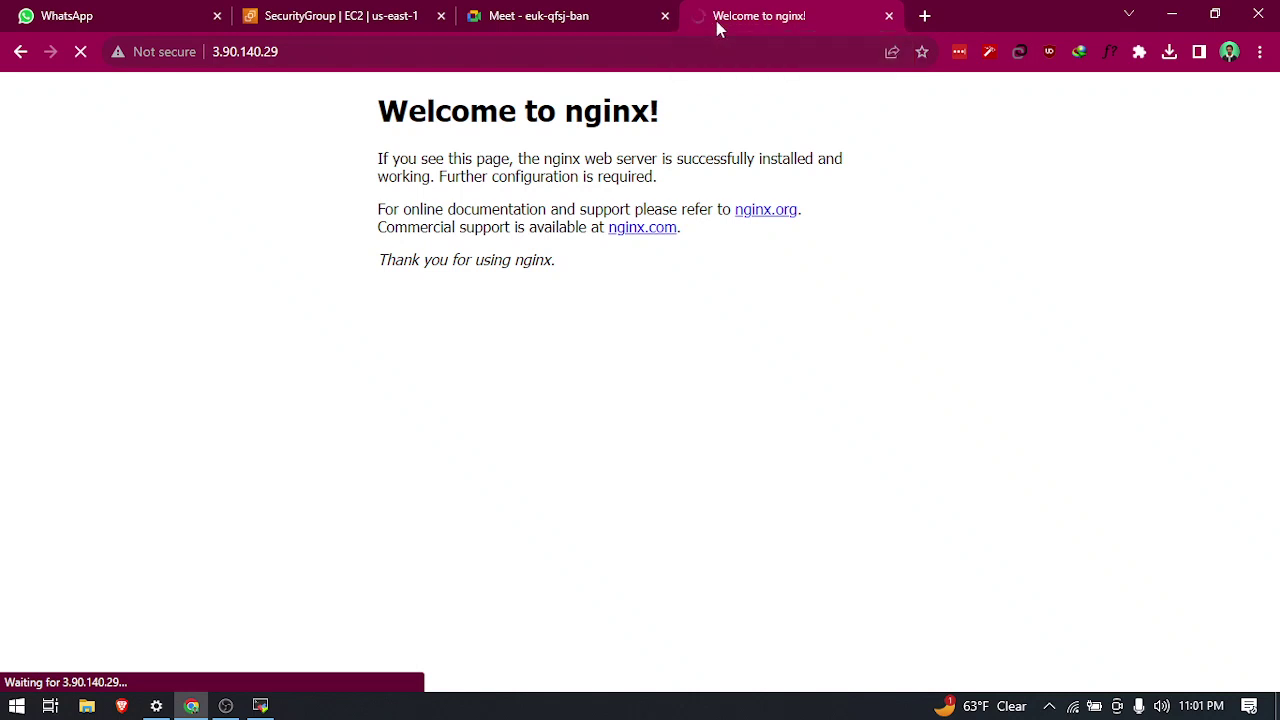
pyautogui.click(572, 18)
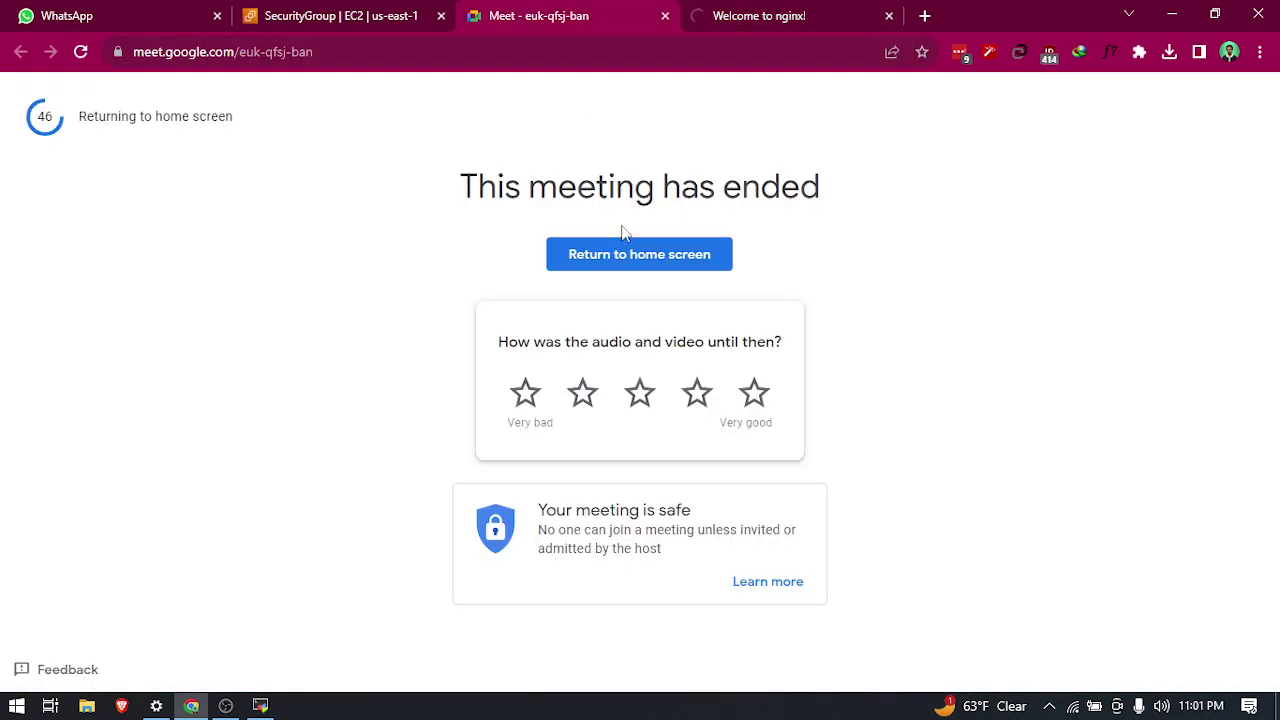
pyautogui.click(226, 706)
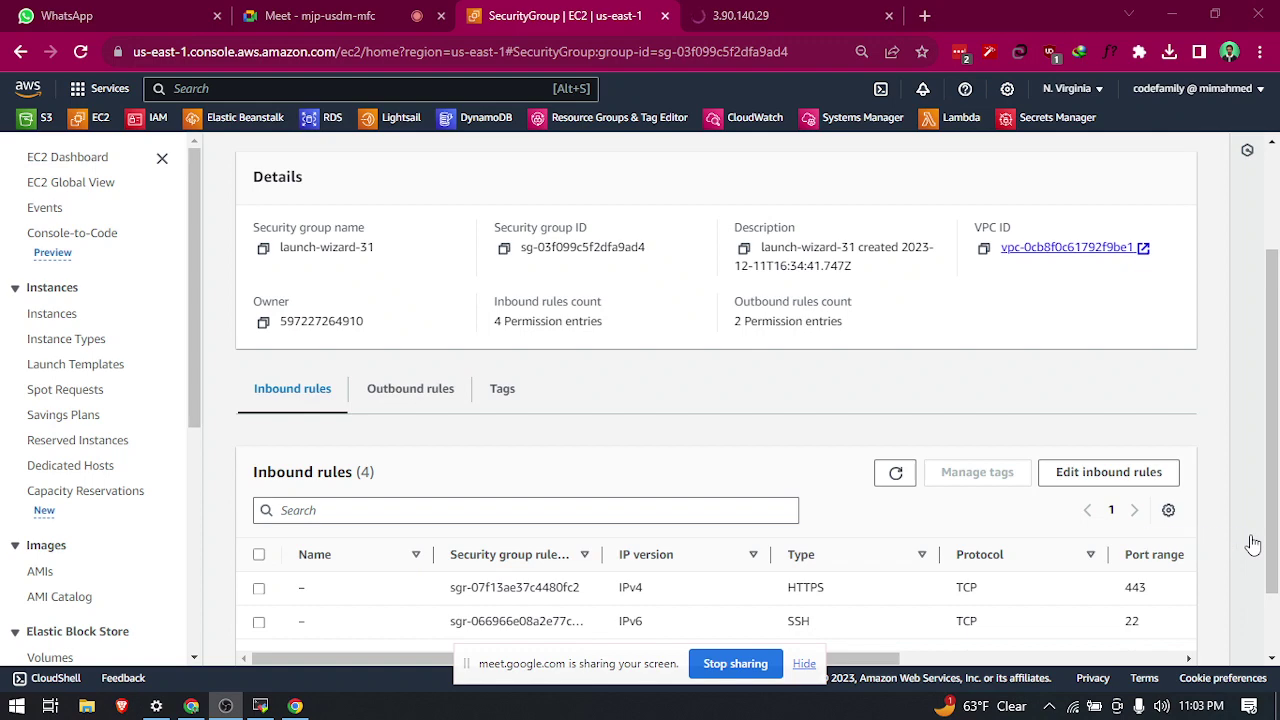
pyautogui.click(790, 22)
pyautogui.moveTo(352, 287); pyautogui.dragTo(624, 302)
pyautogui.click(622, 302)
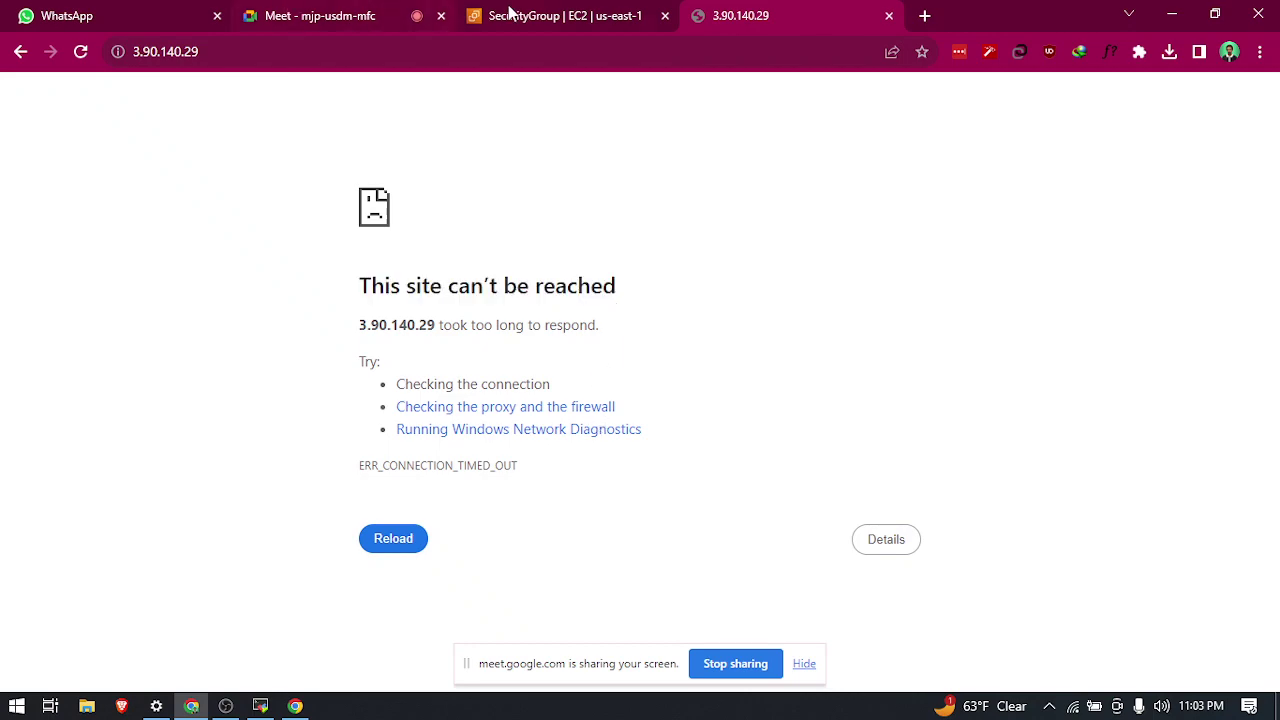
# - Go back to launch-wizard-31's four inbound rules with the Amazon Q panel closed
pyautogui.click(514, 15)
pyautogui.click(1239, 159)
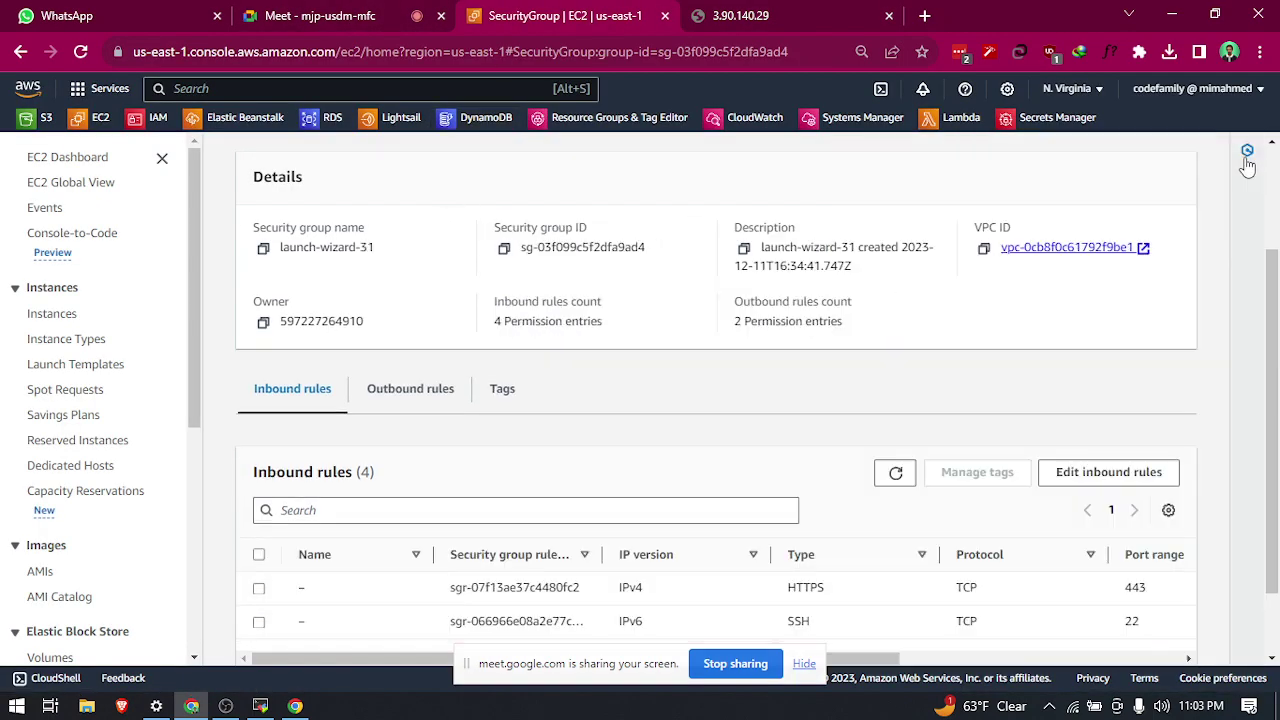
pyautogui.scroll(-2, 889, 434)
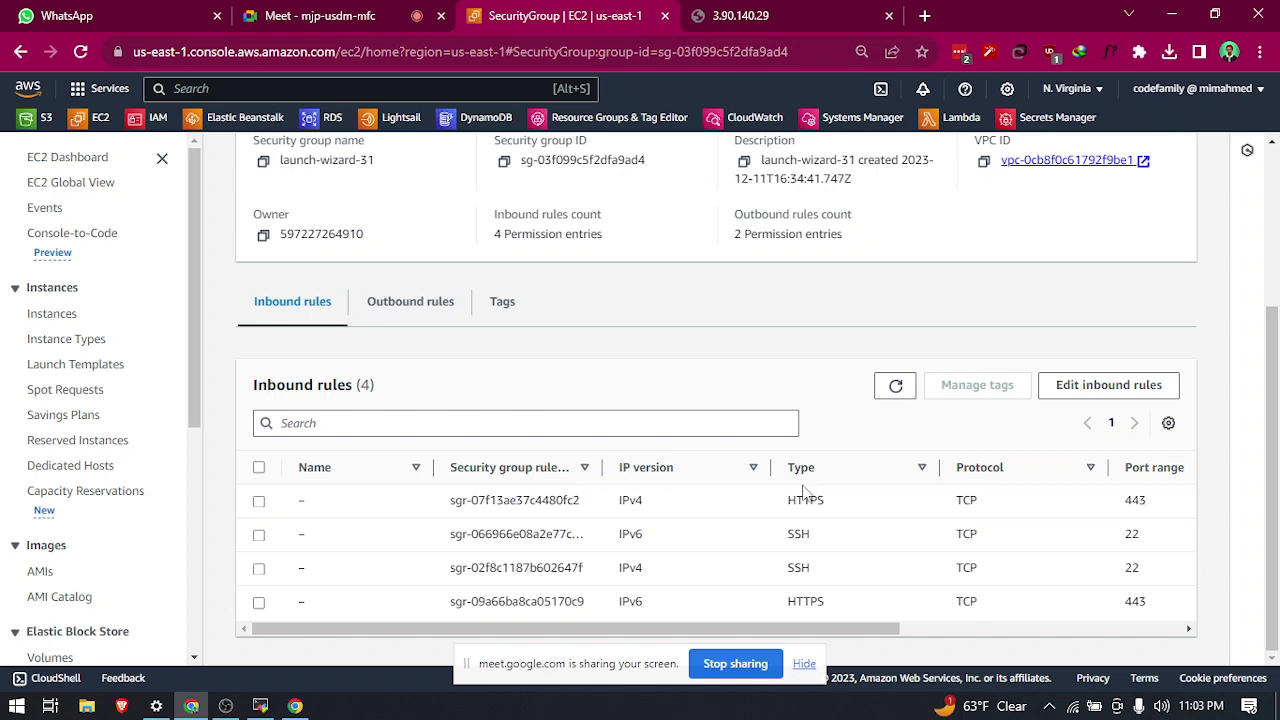
# - Add a new inbound rule to launch-wizard-31 and make it an HTTP rule
pyautogui.click(1108, 385)
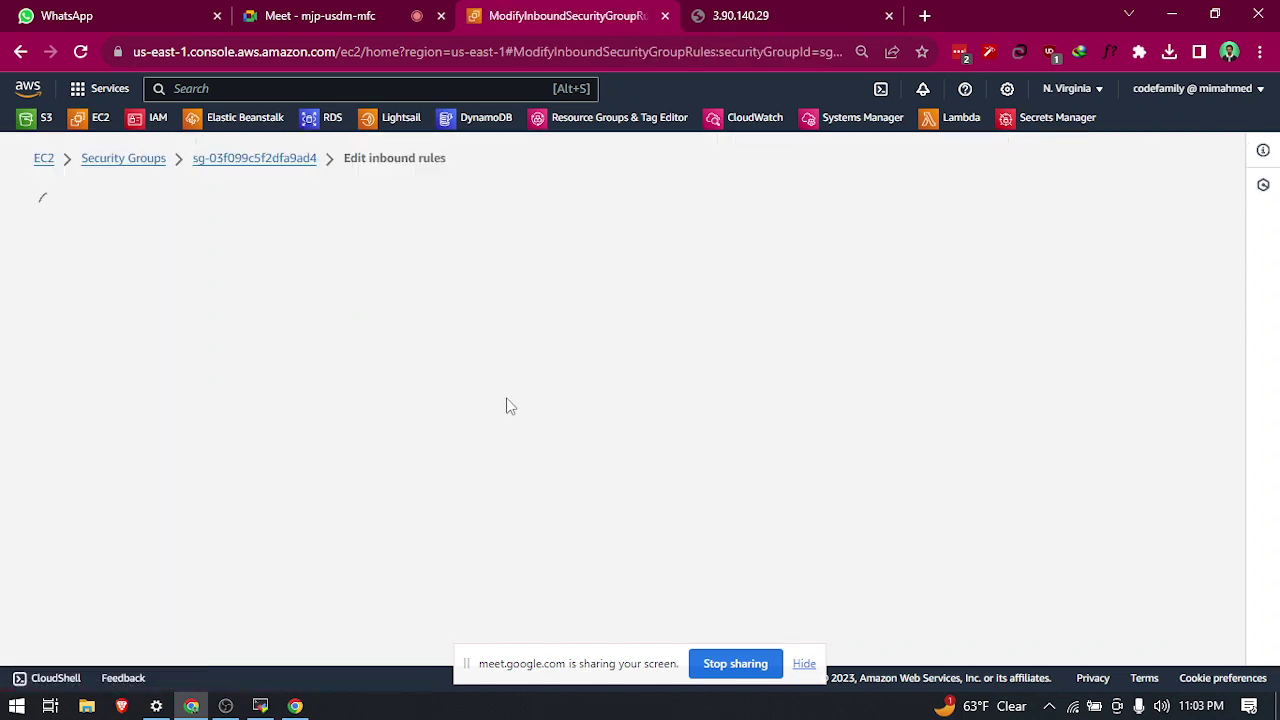
pyautogui.scroll(-2, 370, 455)
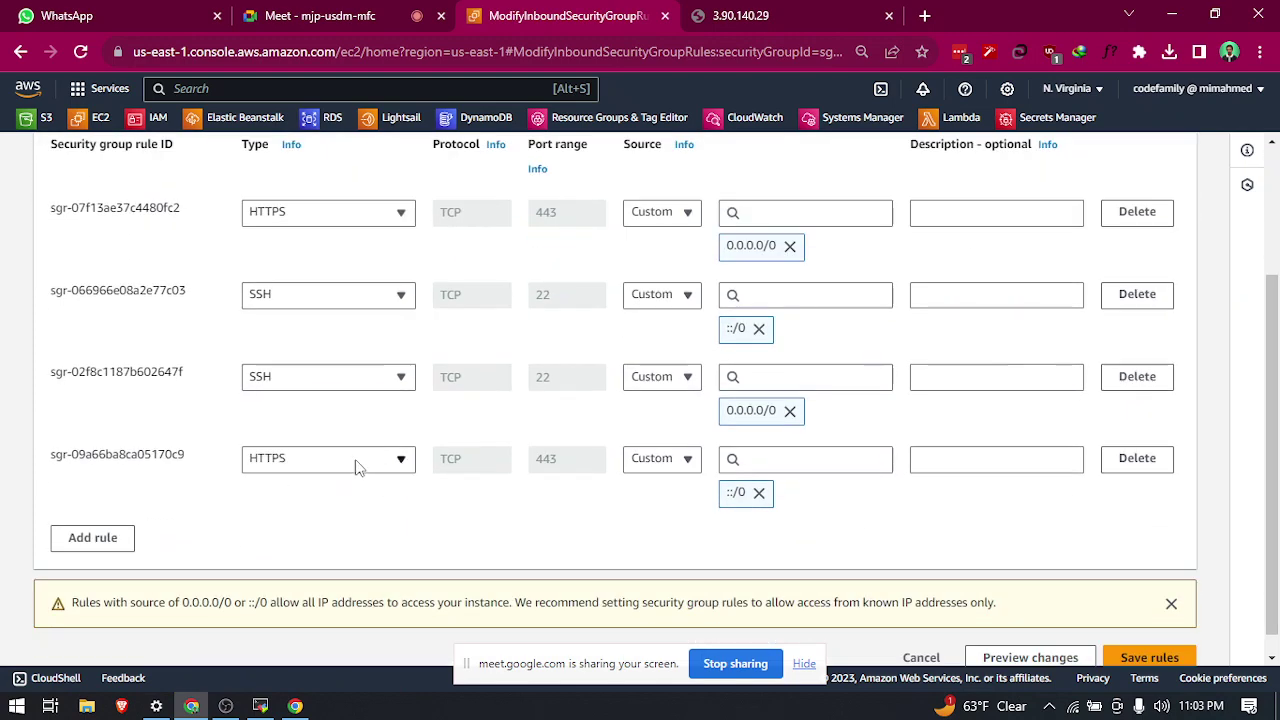
pyautogui.click(84, 538)
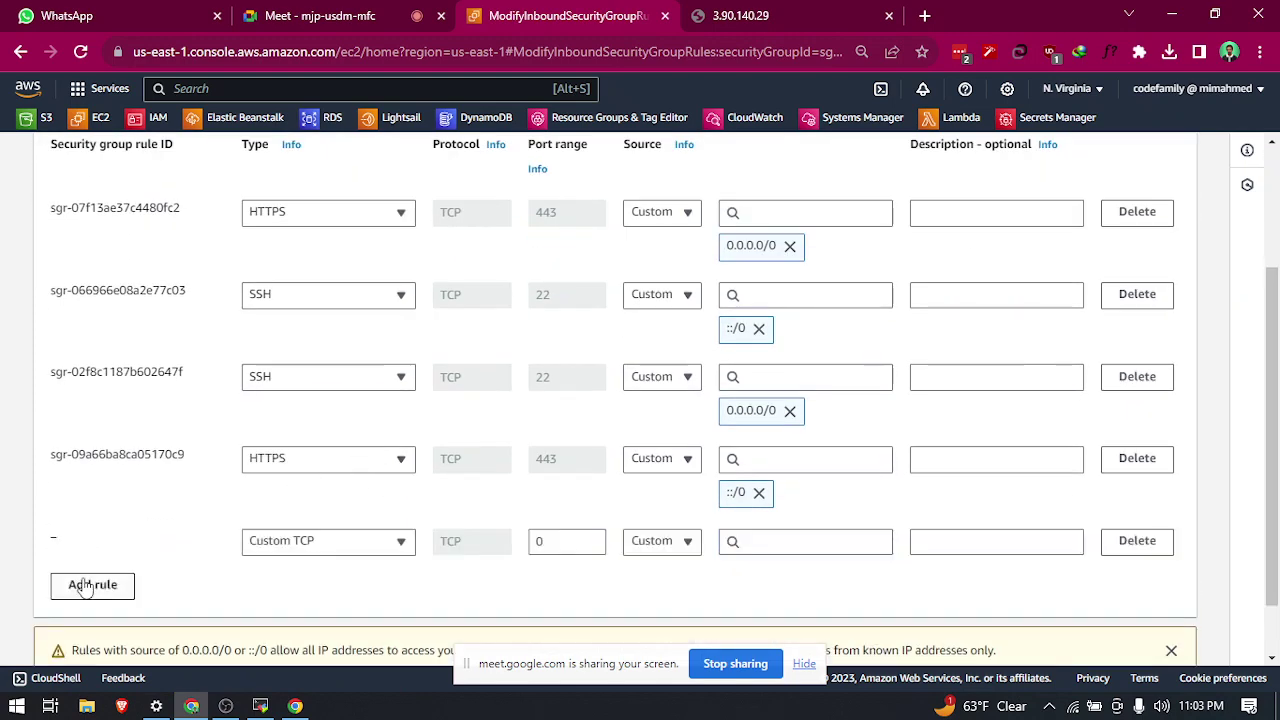
pyautogui.click(333, 543)
pyautogui.scroll(-2, 320, 430)
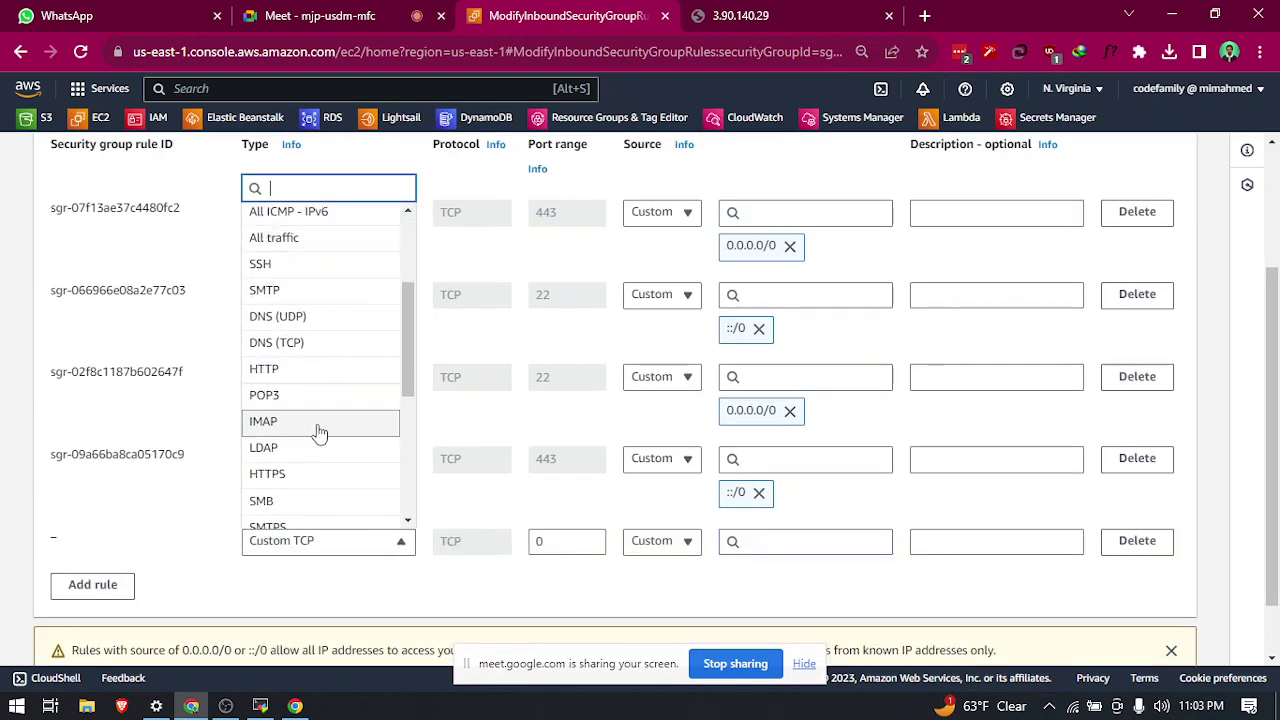
pyautogui.click(302, 371)
# - Try the HTTP rule's source choices: Anywhere-IPv4, Custom, and the CIDR/security-group suggestions
pyautogui.click(651, 541)
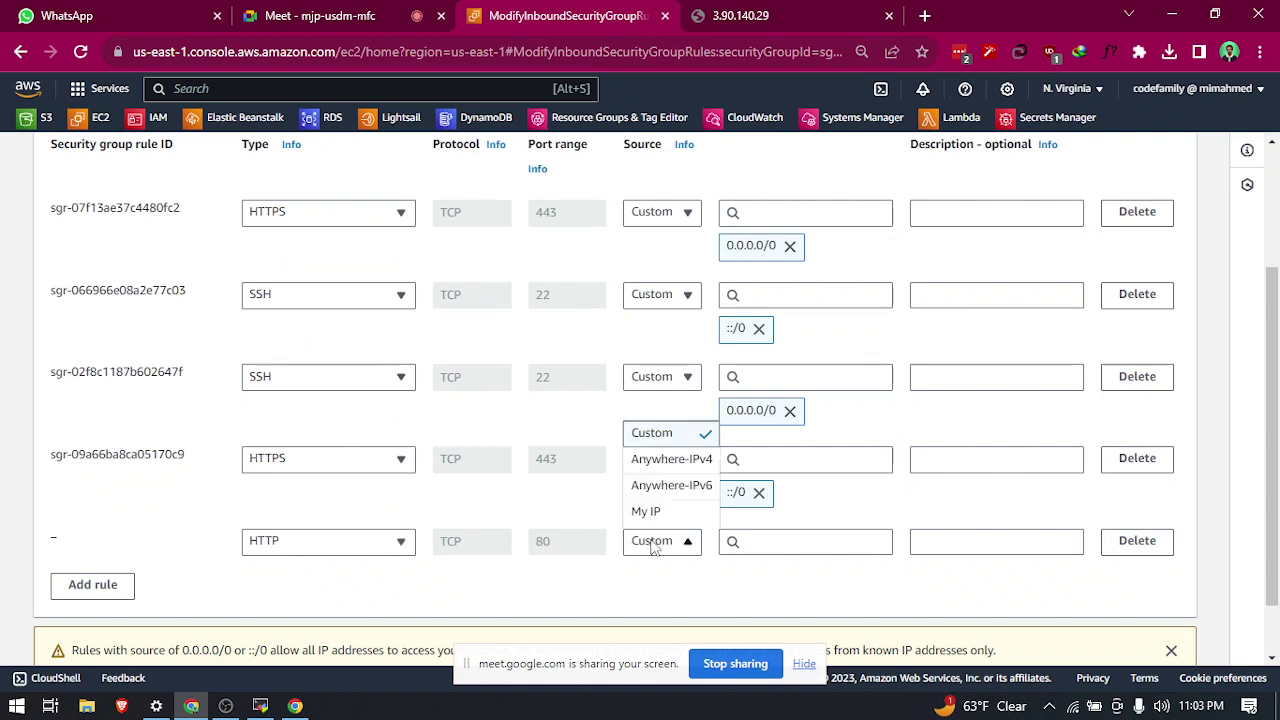
pyautogui.click(655, 527)
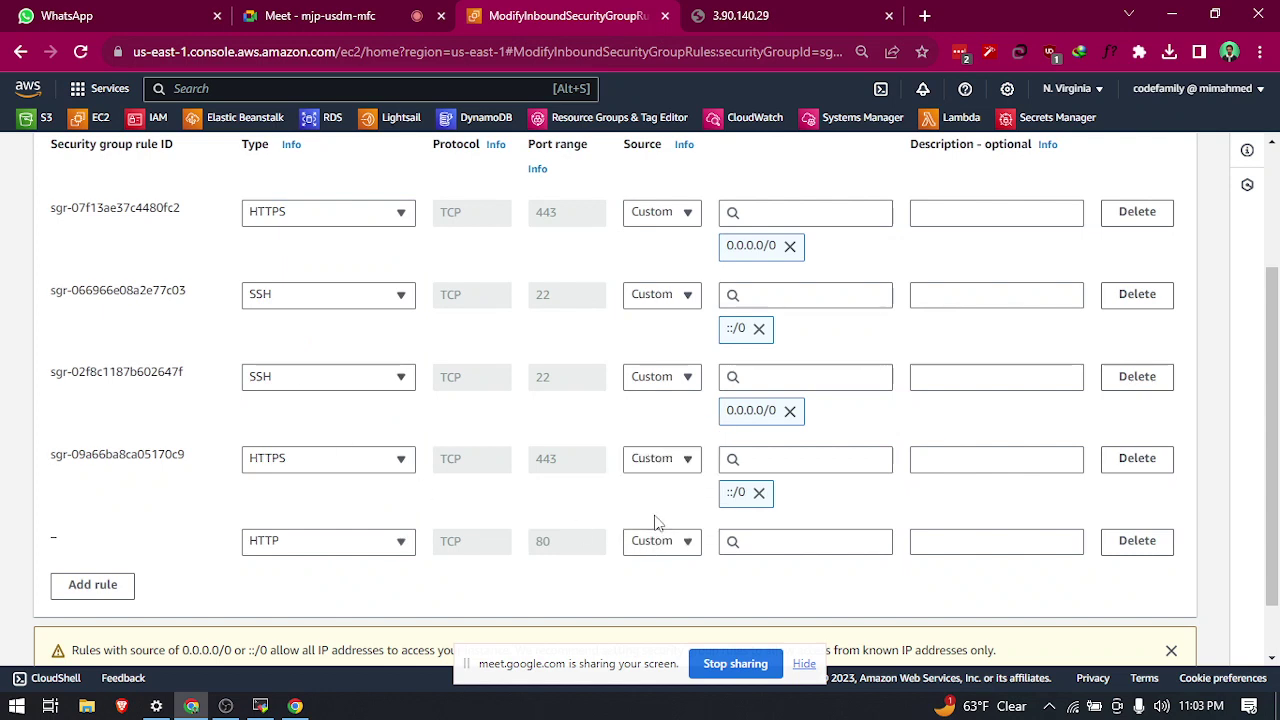
pyautogui.click(645, 552)
pyautogui.click(671, 459)
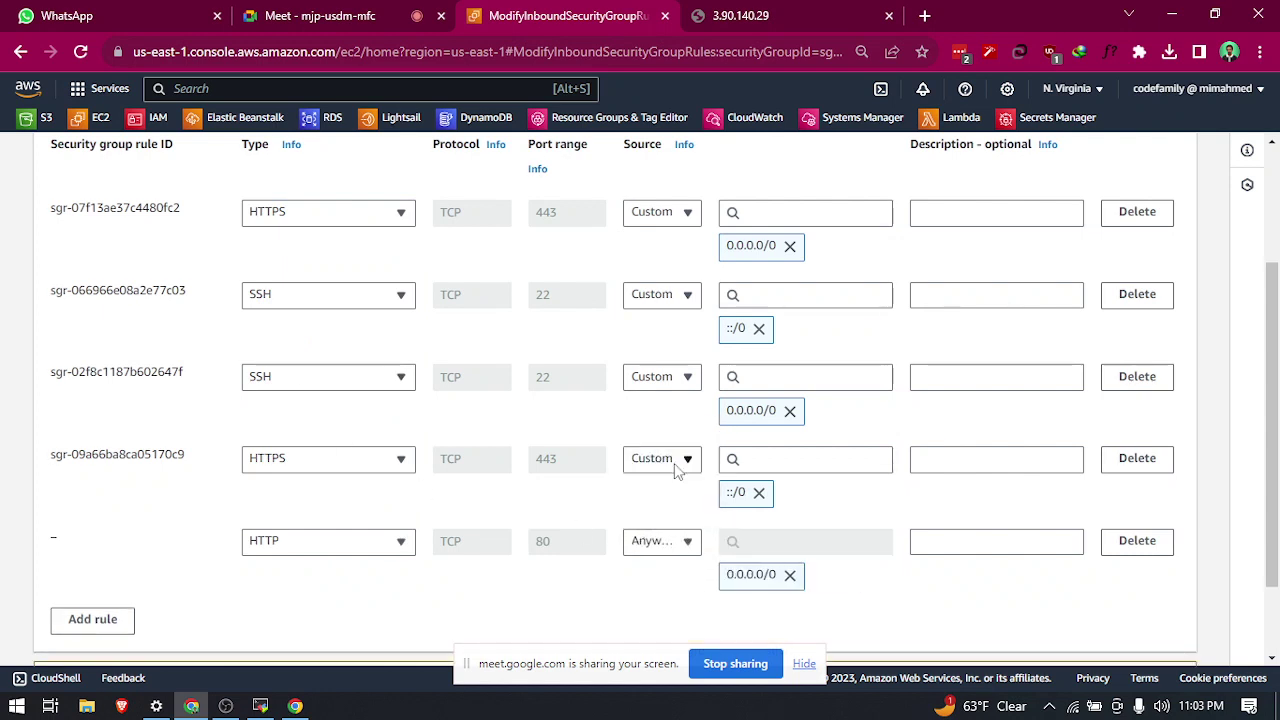
pyautogui.click(666, 545)
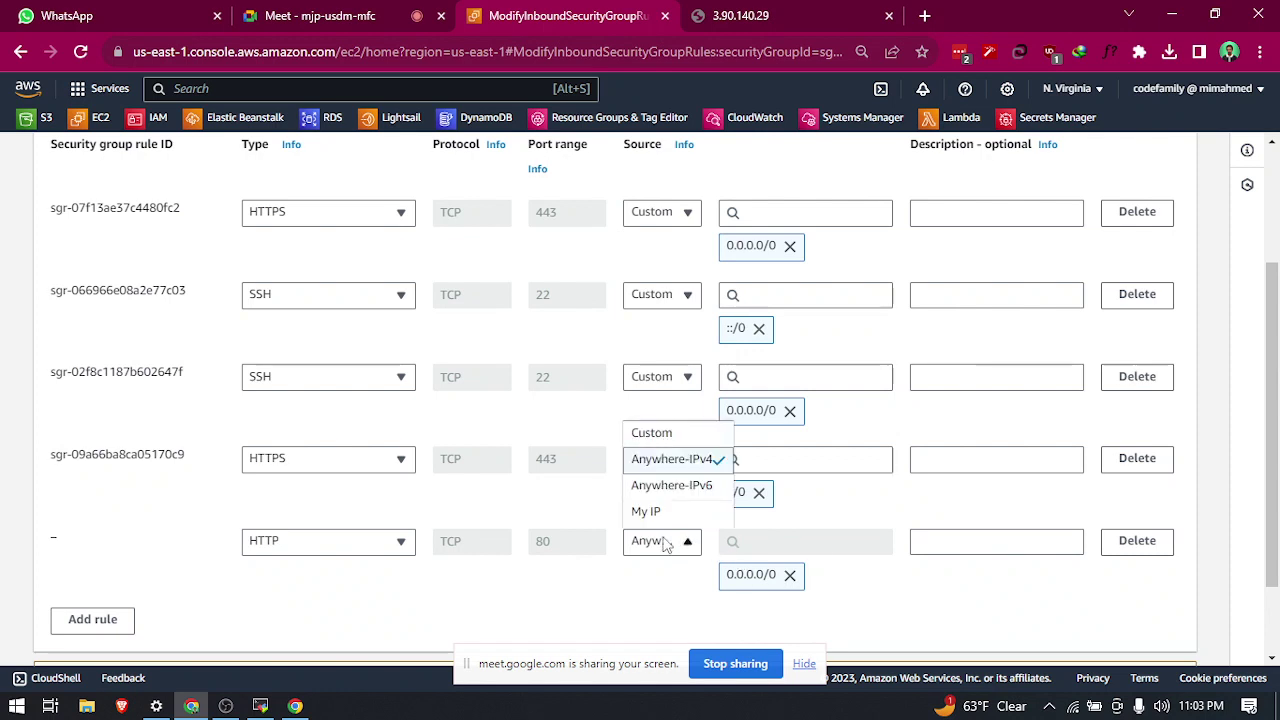
pyautogui.click(700, 438)
pyautogui.click(766, 540)
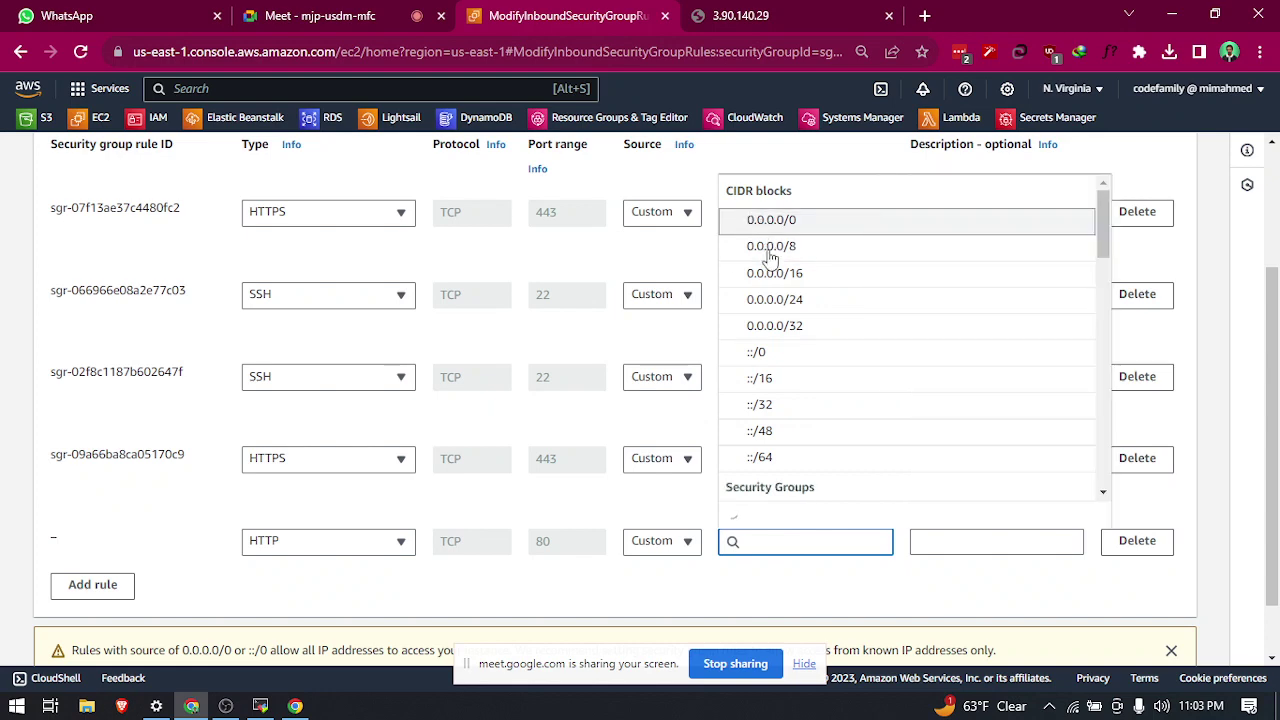
pyautogui.scroll(-1, 790, 320)
pyautogui.scroll(-5, 800, 375)
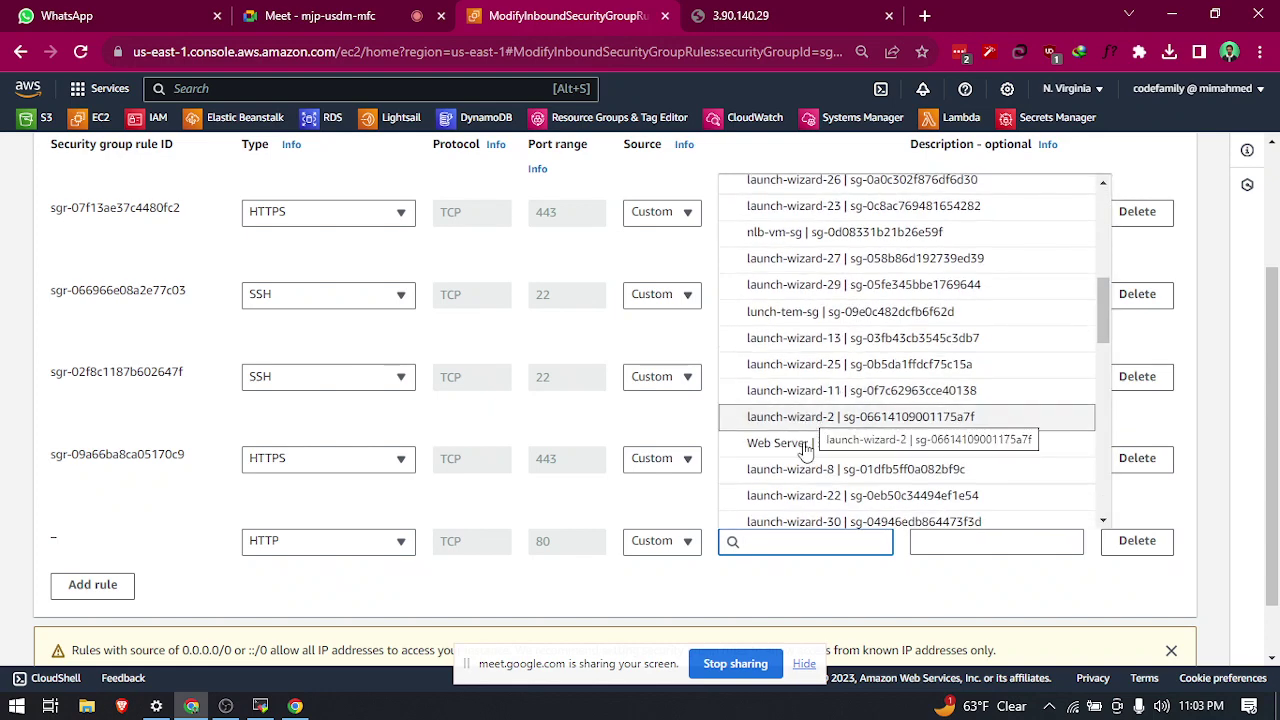
pyautogui.click(716, 594)
# - Set the HTTP rule's source to Anywhere-IPv4 (0.0.0.0/0) and save the inbound rules
pyautogui.click(670, 544)
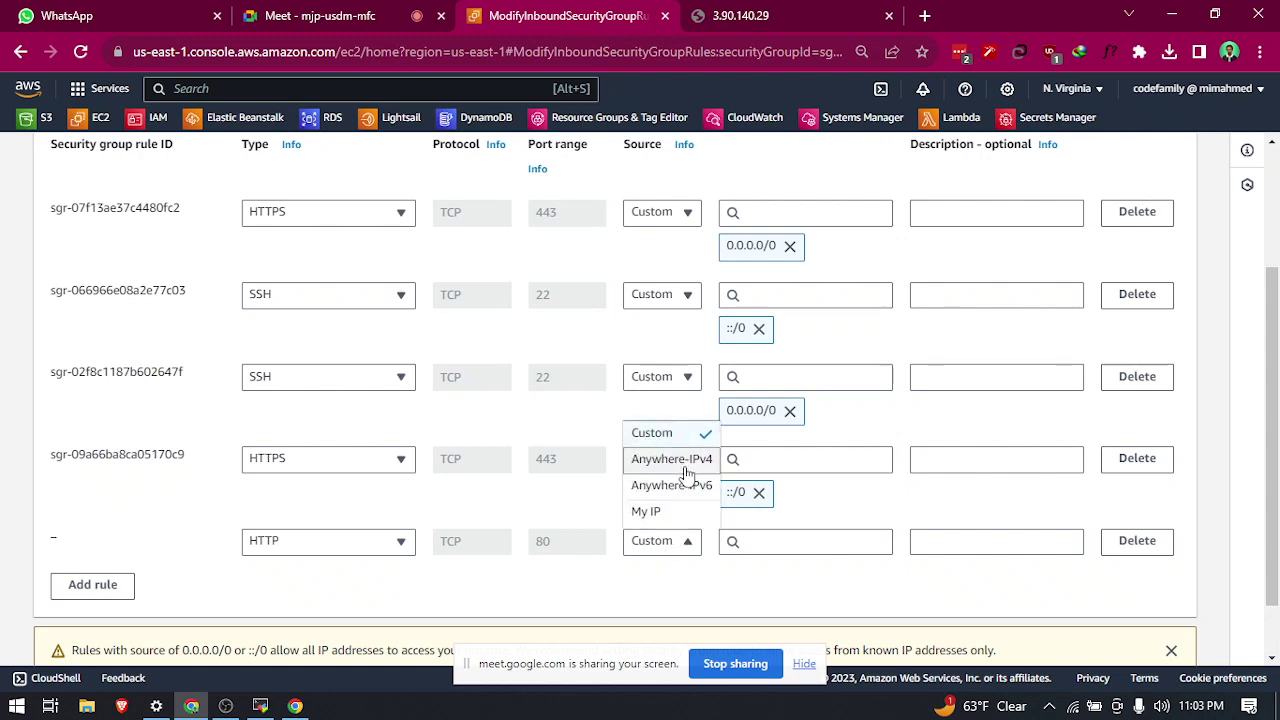
pyautogui.click(686, 468)
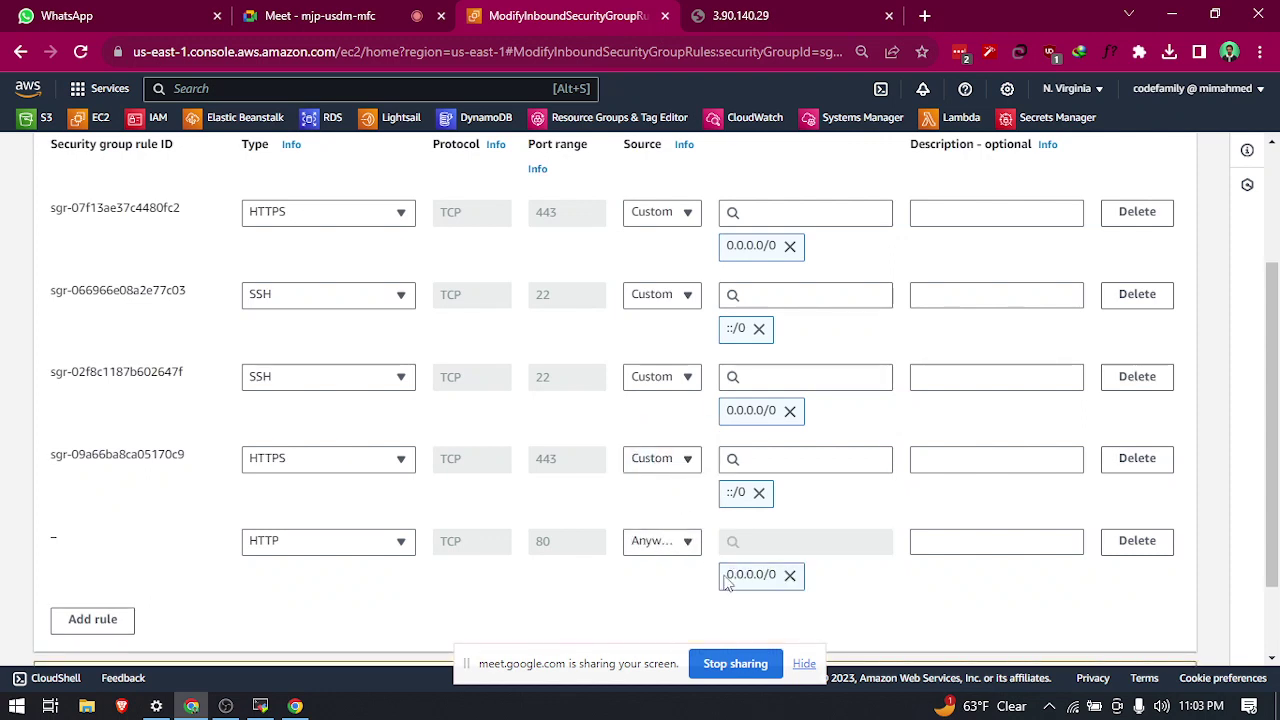
pyautogui.moveTo(728, 575); pyautogui.dragTo(771, 575)
pyautogui.click(882, 598)
pyautogui.scroll(-2, 1040, 565)
pyautogui.click(1137, 632)
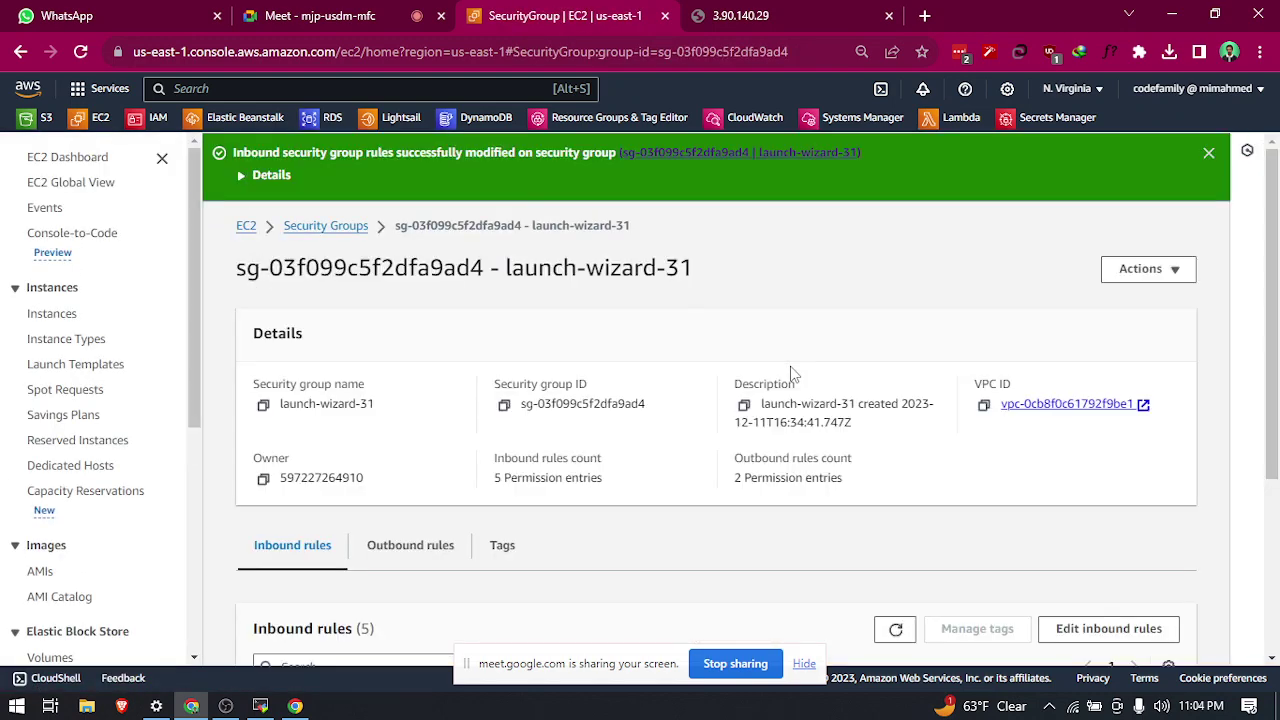
pyautogui.click(771, 15)
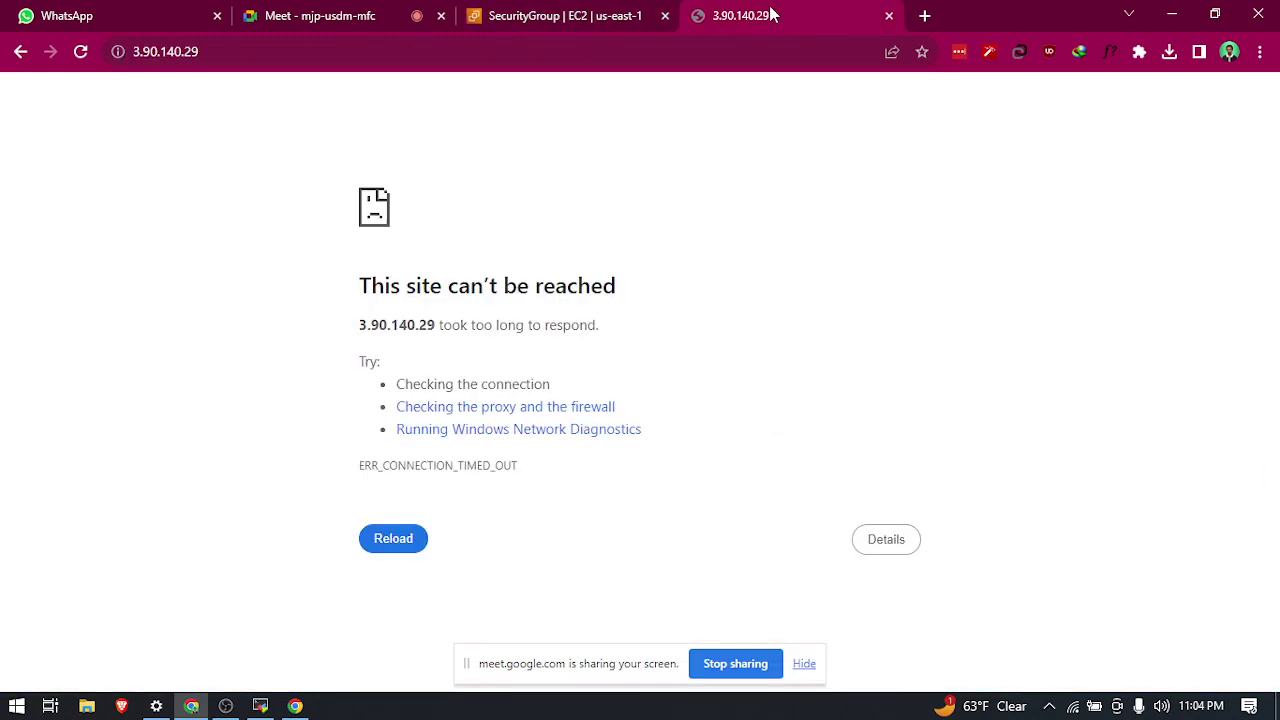
# - Reload 3.90.140.29 to confirm 'Welcome to nginx!' appears, then return to launch-wizard-31
pyautogui.click(84, 51)
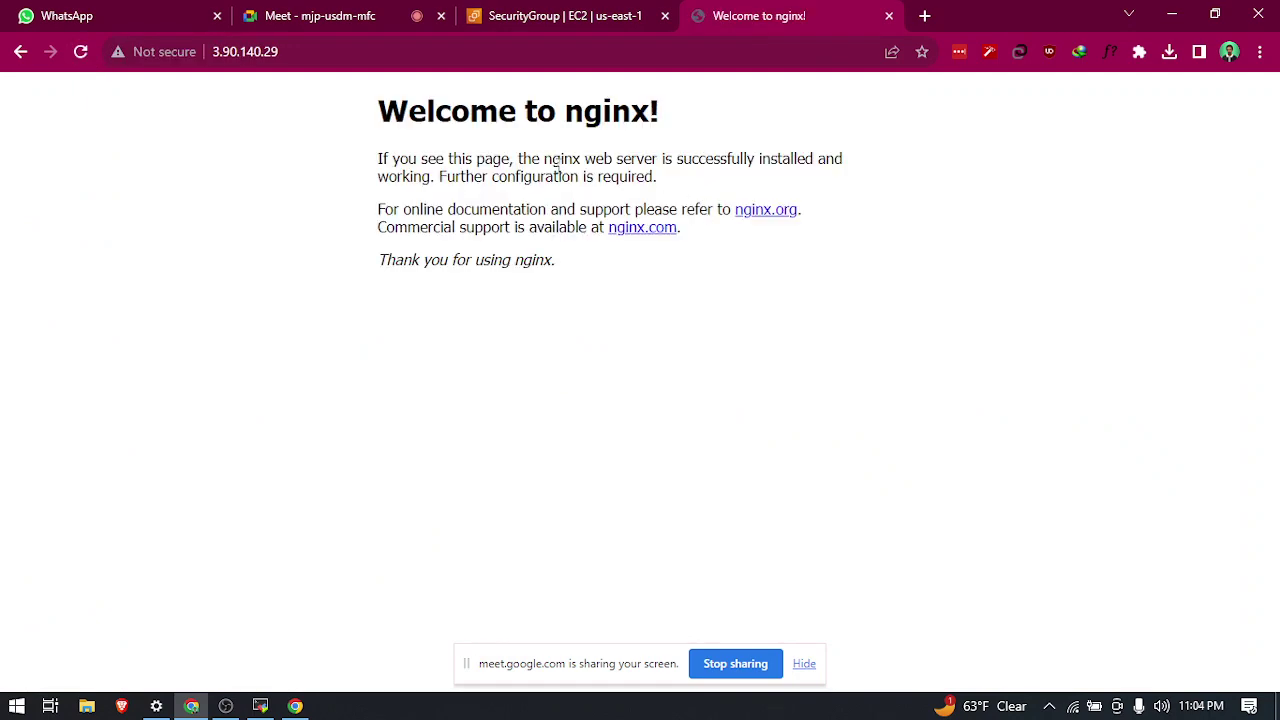
pyautogui.tripleClick(432, 100)
pyautogui.click(690, 112)
pyautogui.click(533, 12)
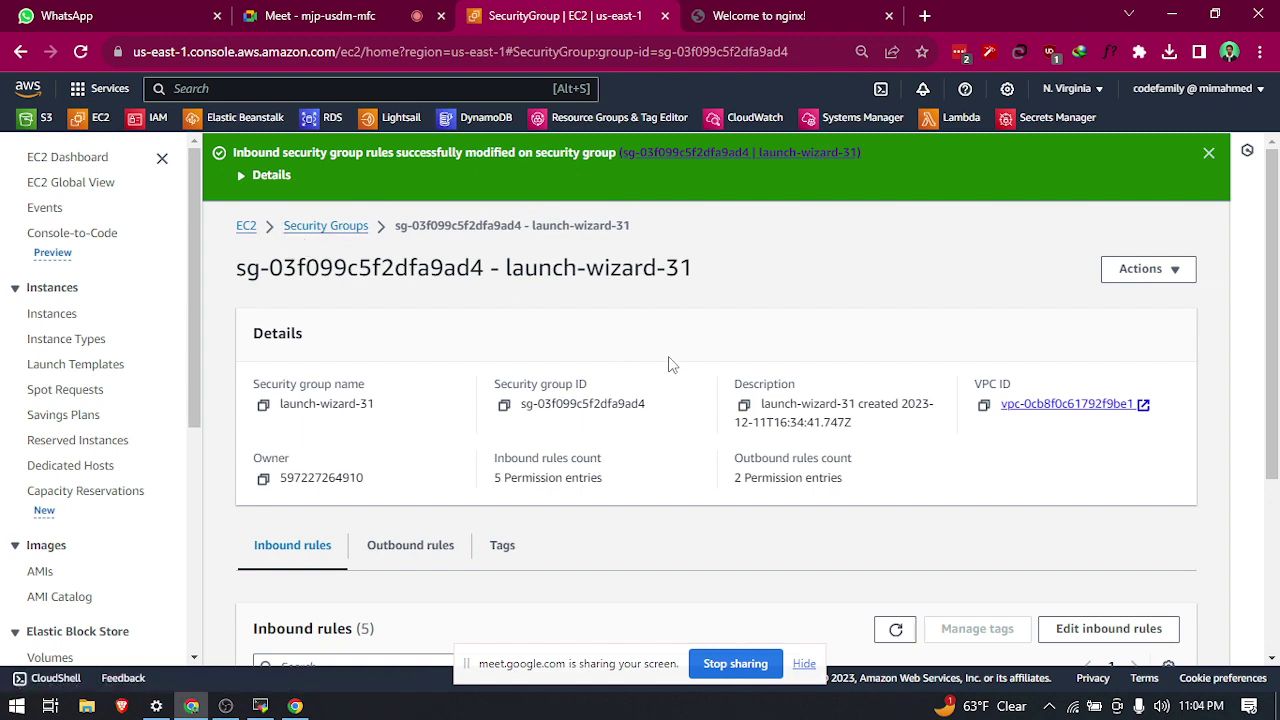
# - Compare launch-wizard-31's inbound and outbound rules, ending on the two all-traffic outbound rules
pyautogui.scroll(-2, 670, 365)
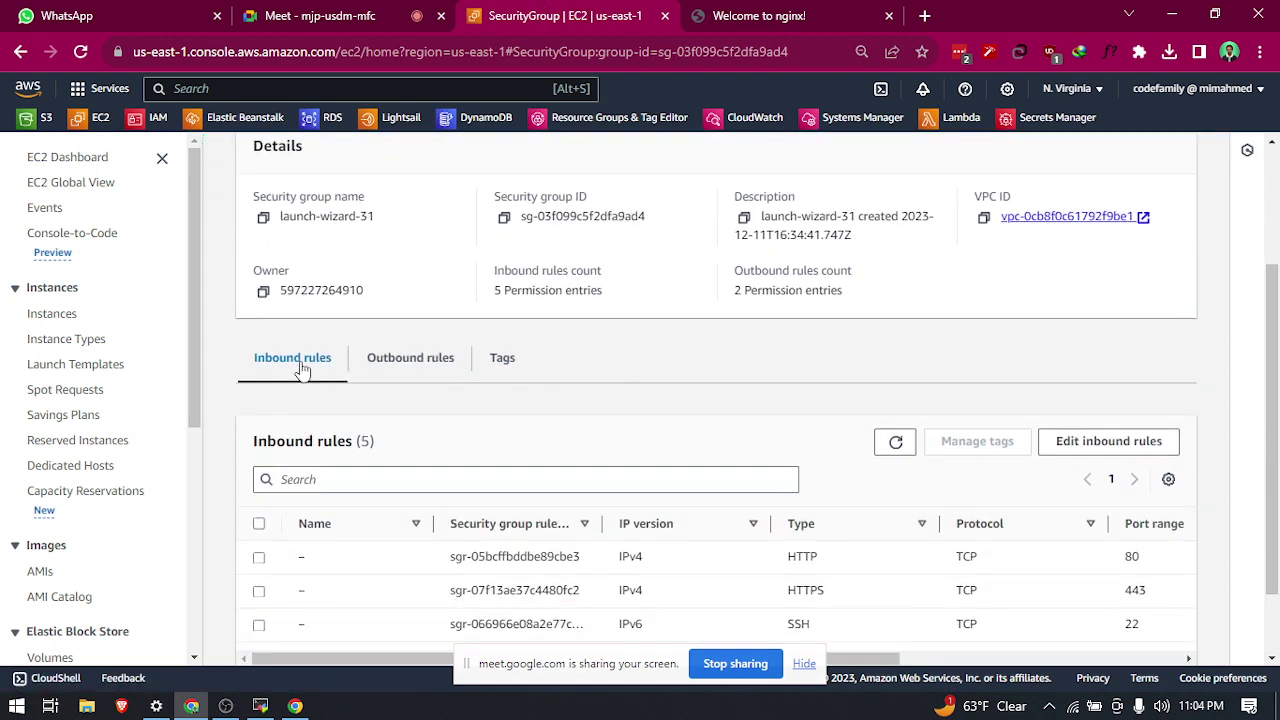
pyautogui.click(395, 368)
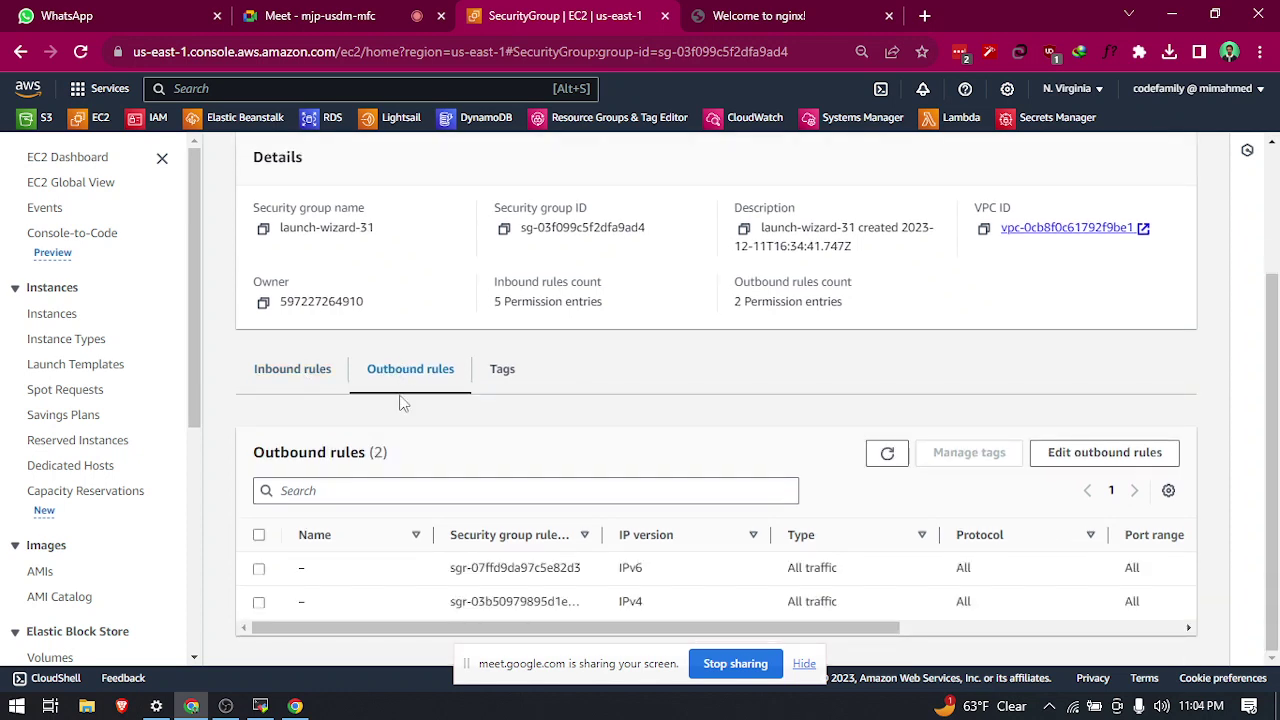
pyautogui.click(281, 378)
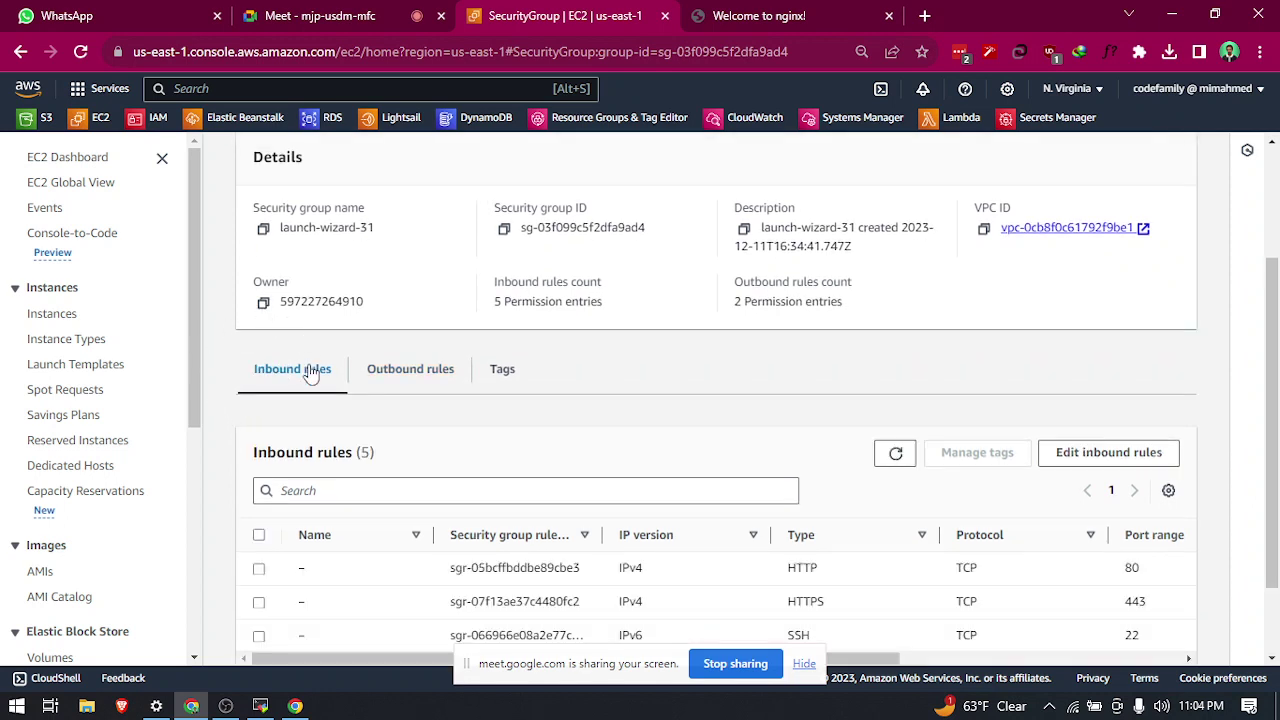
pyautogui.click(405, 380)
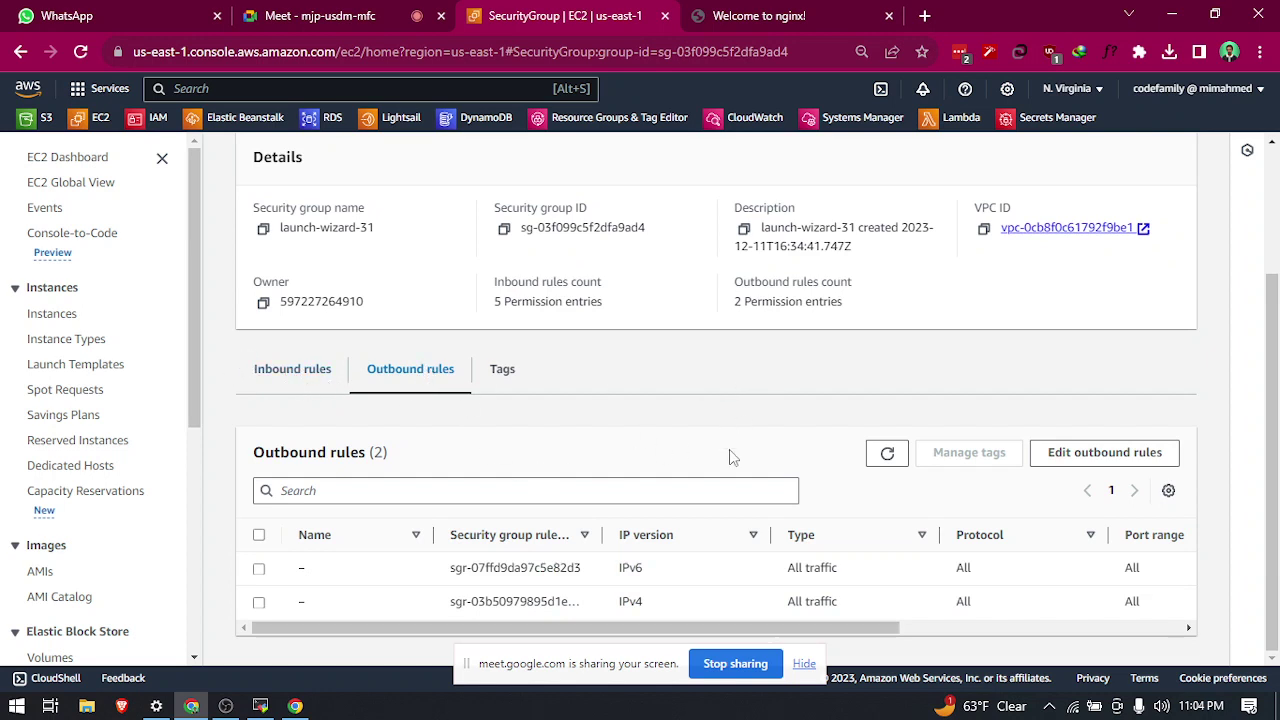
pyautogui.scroll(2, 740, 452)
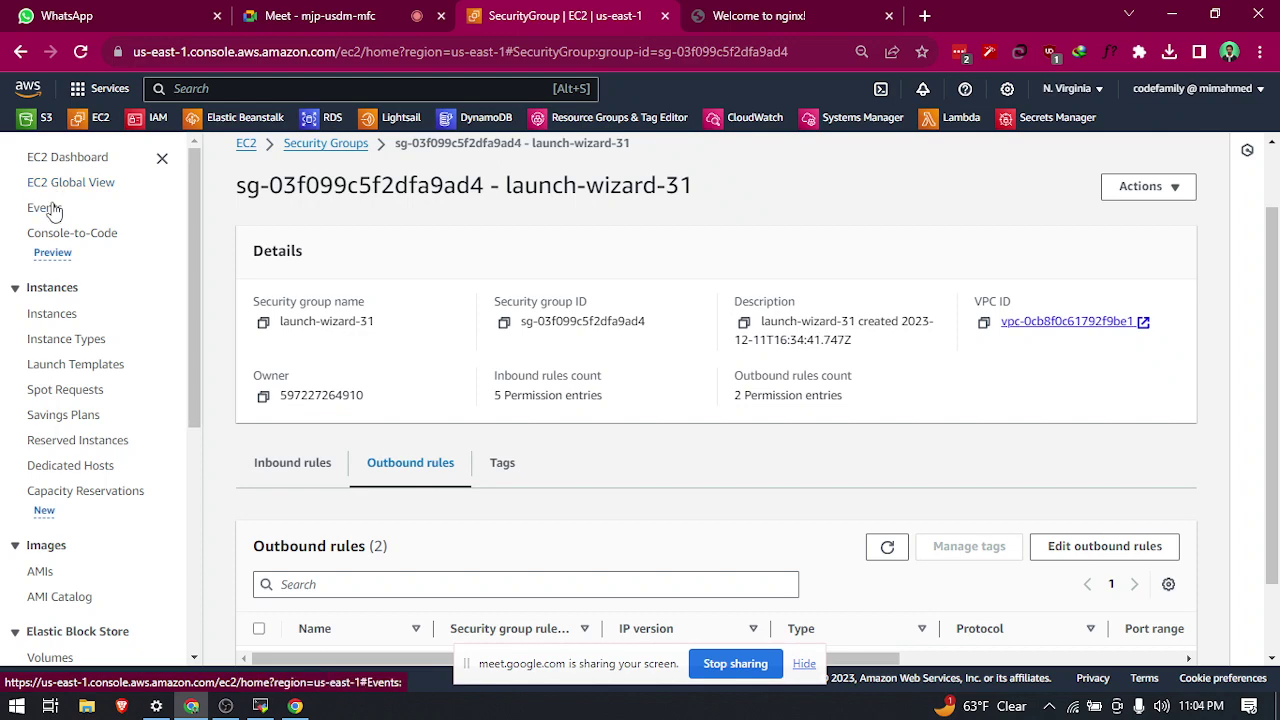
pyautogui.click(75, 163)
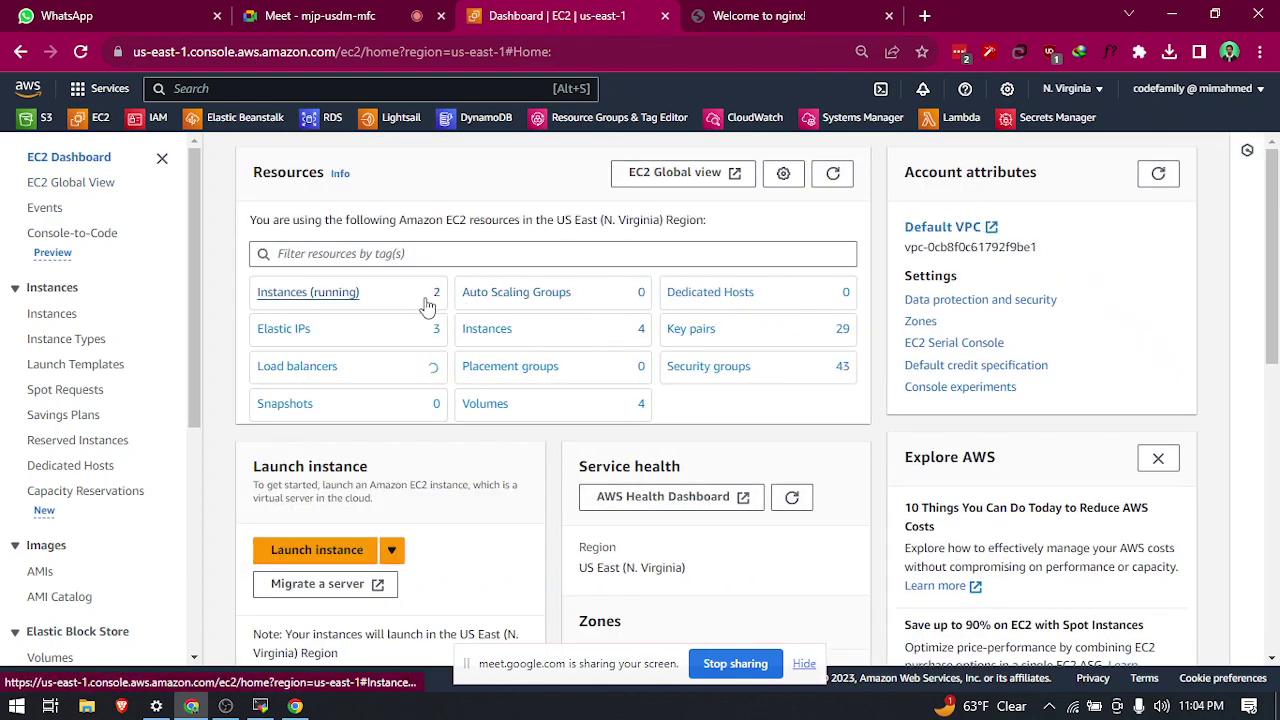
# - Check the EC2 Dashboard's US East (N. Virginia) resources, such as 3 Elastic IPs and 4 volumes
pyautogui.click(260, 706)
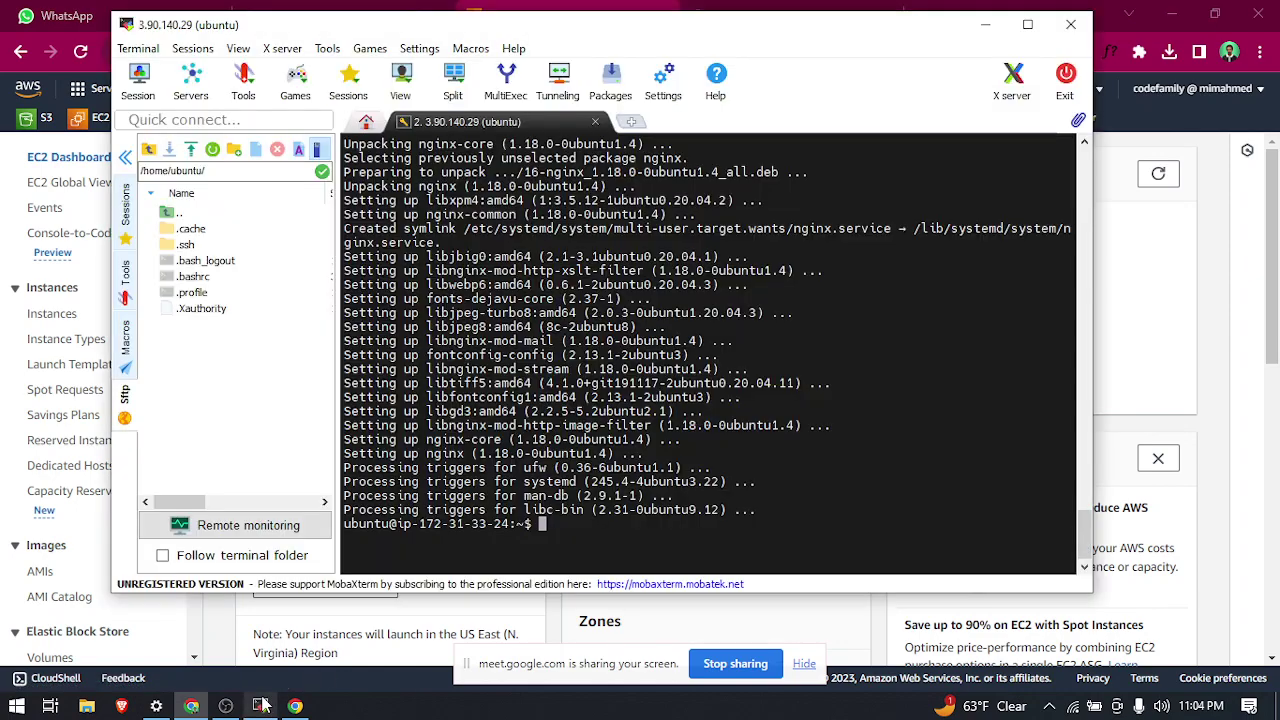
pyautogui.click(260, 706)
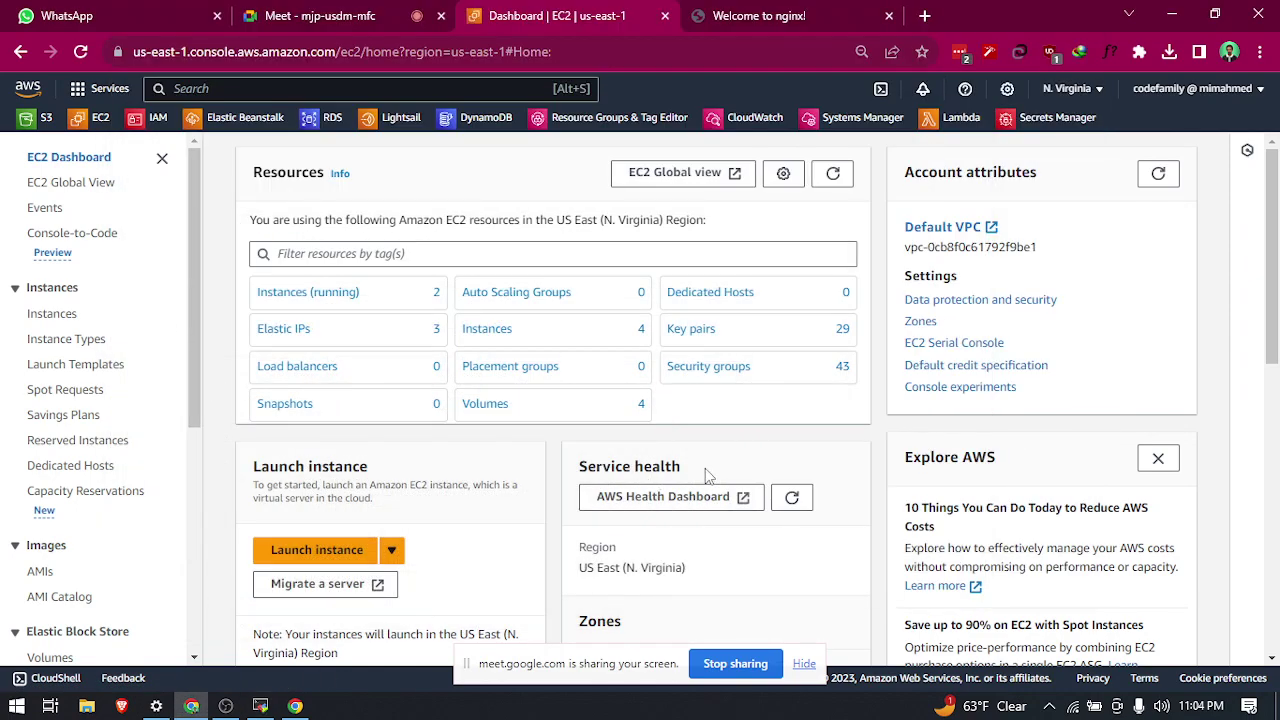
pyautogui.scroll(-4, 742, 450)
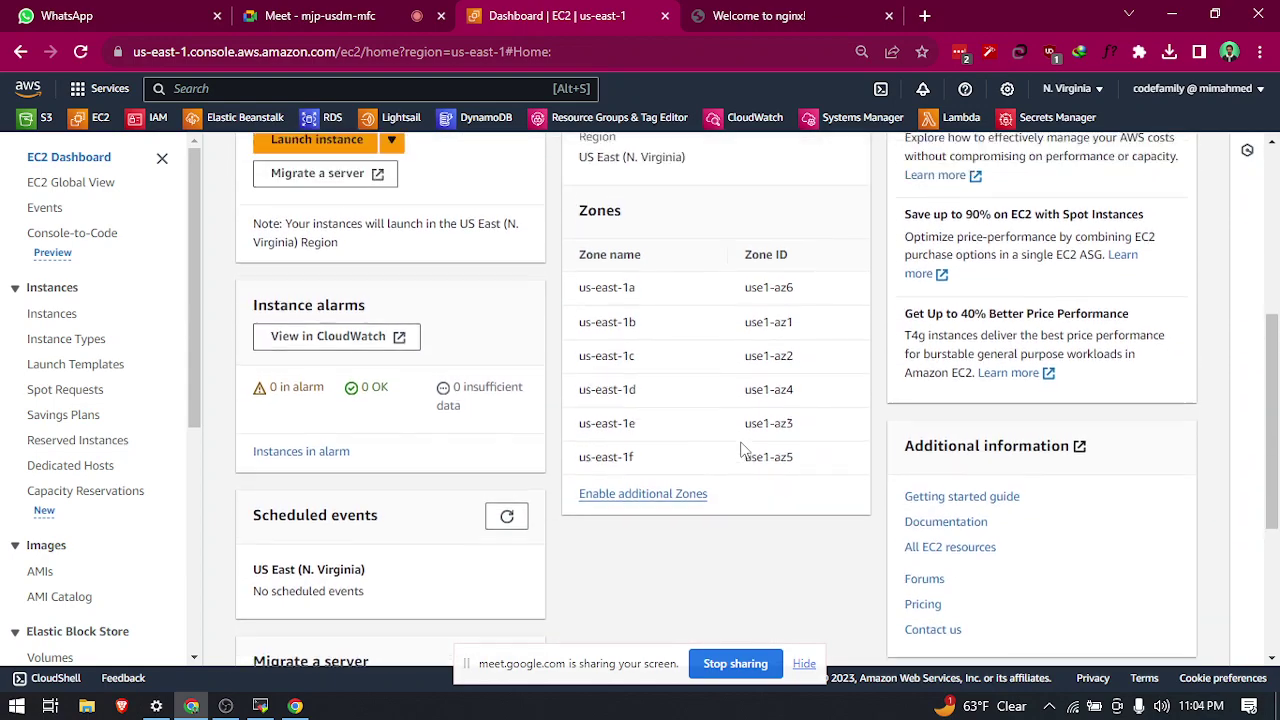
pyautogui.scroll(4, 742, 450)
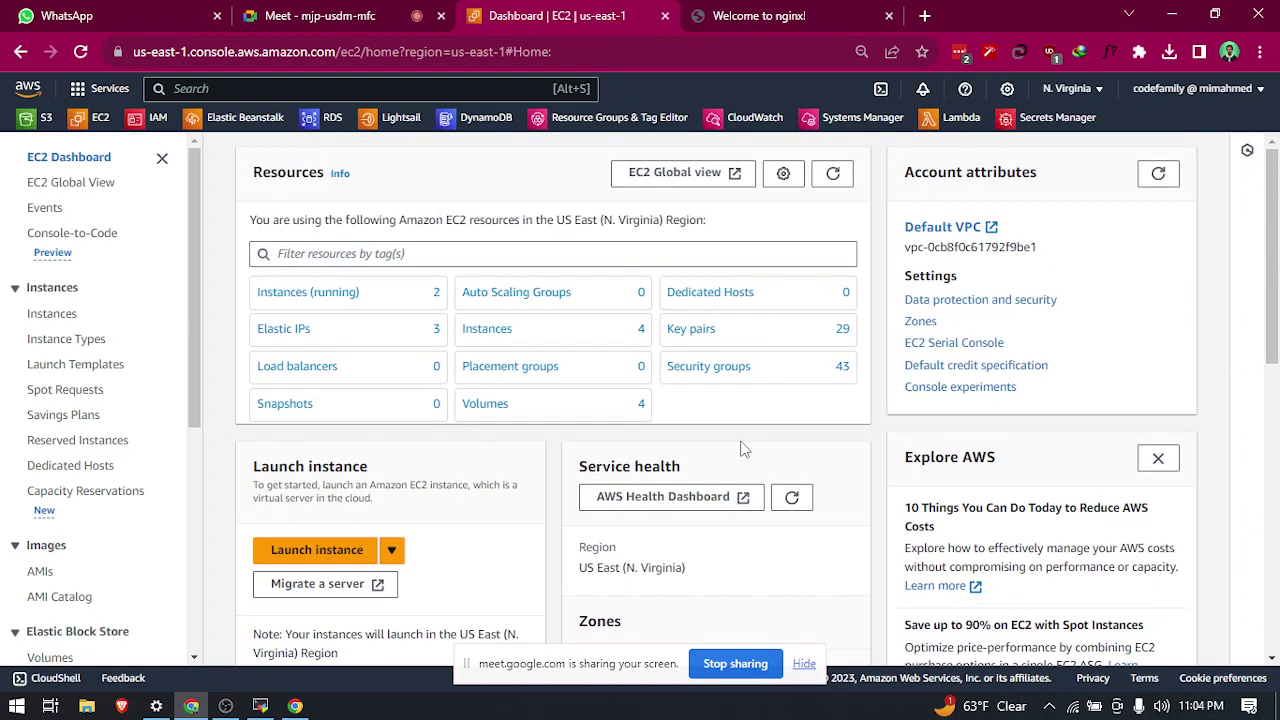
pyautogui.click(224, 708)
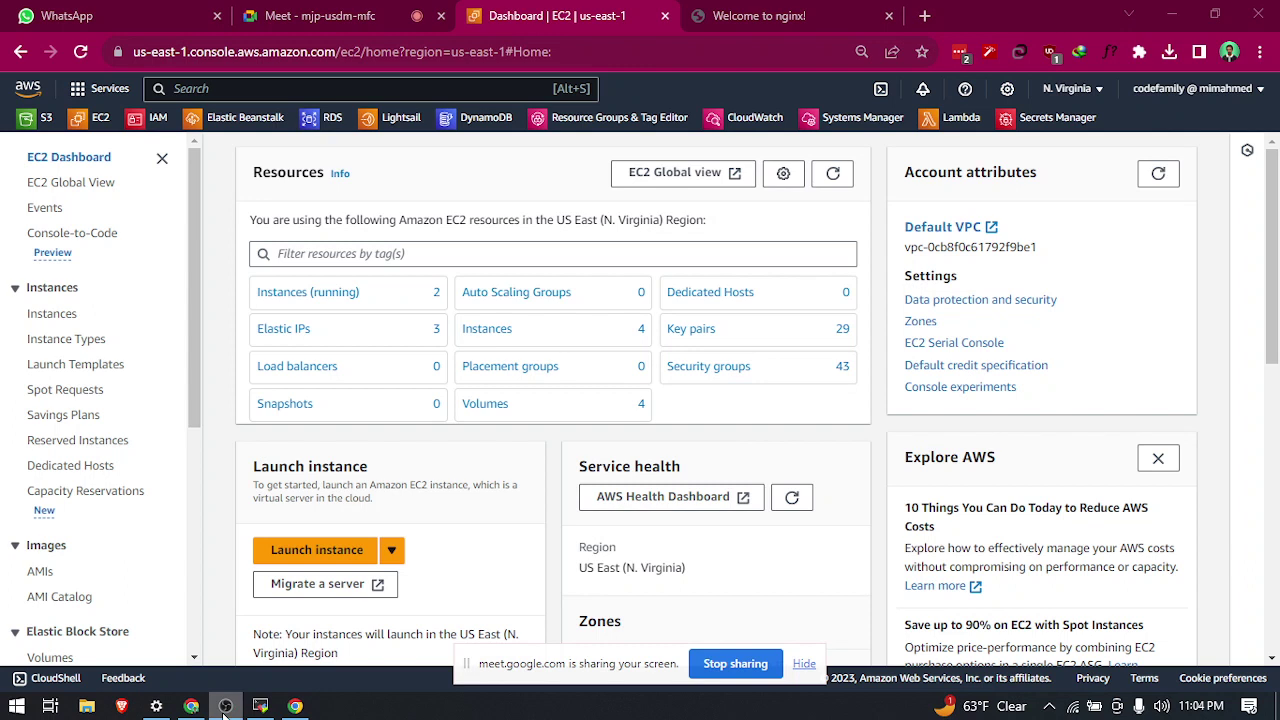
pyautogui.click(224, 708)
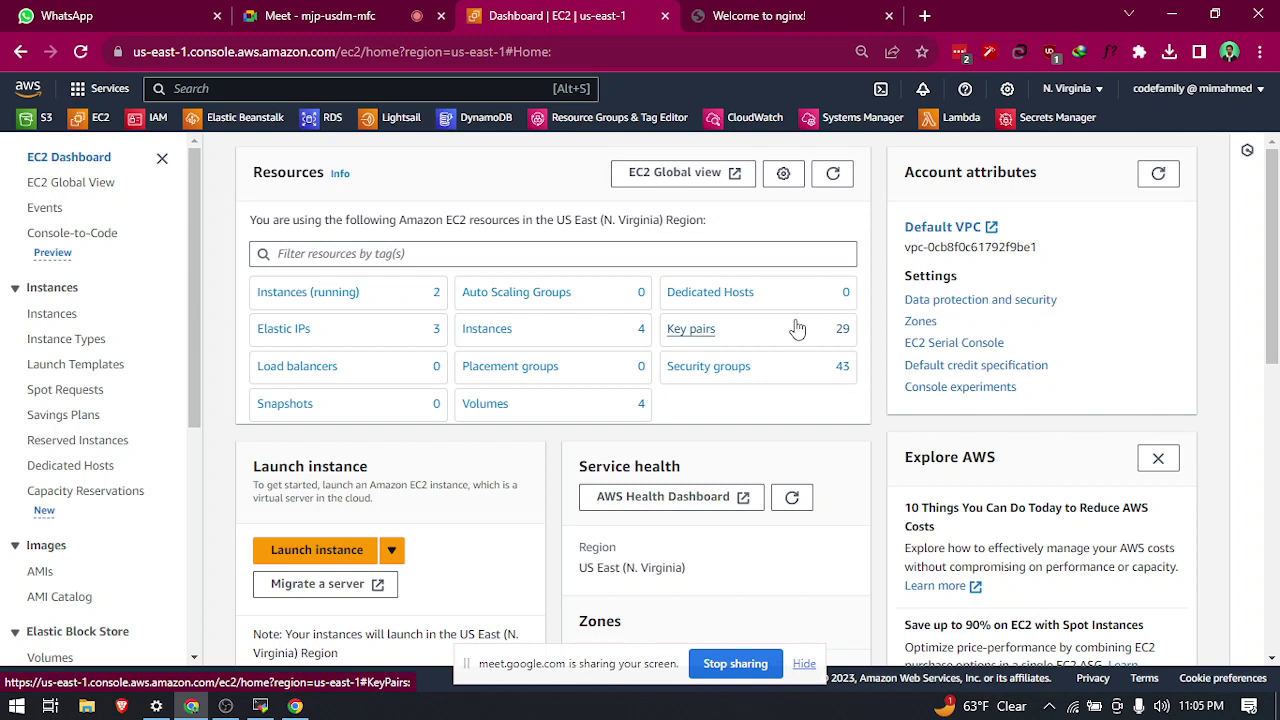
# - From a new tab, search Google for 'aws data center', correcting the autocompleted 'database'
pyautogui.click(924, 16)
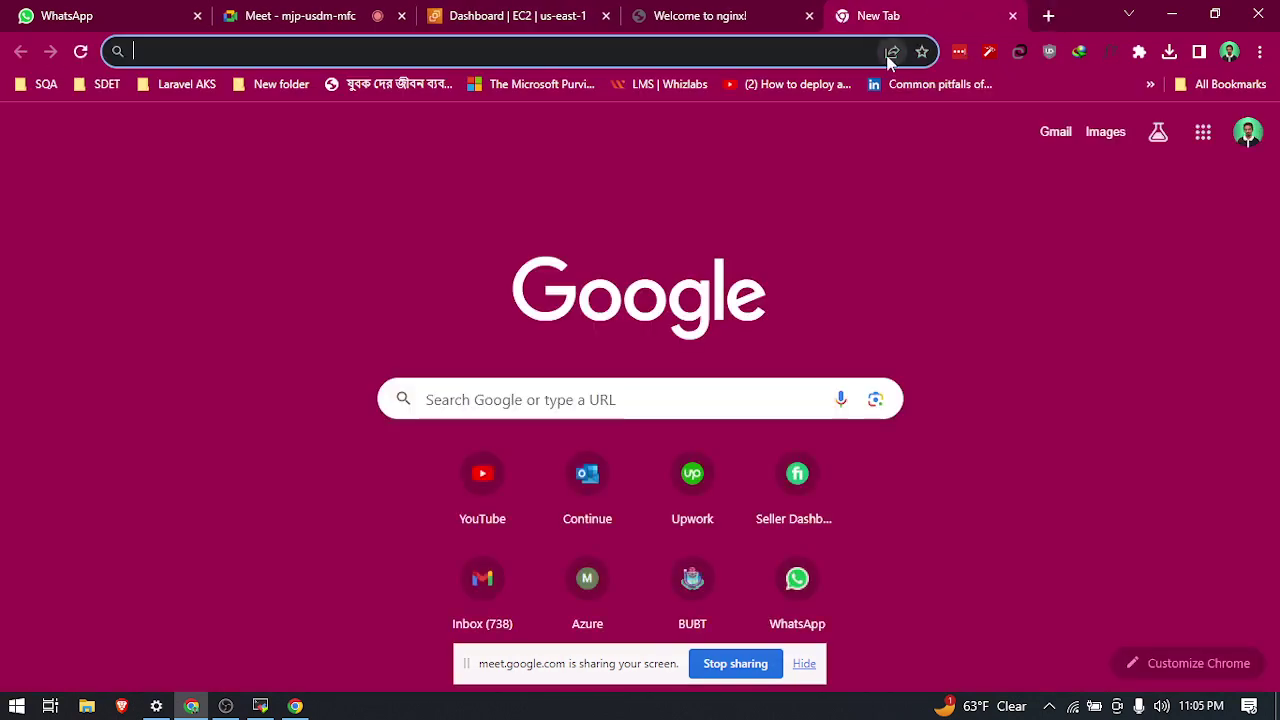
pyautogui.write('aws ')
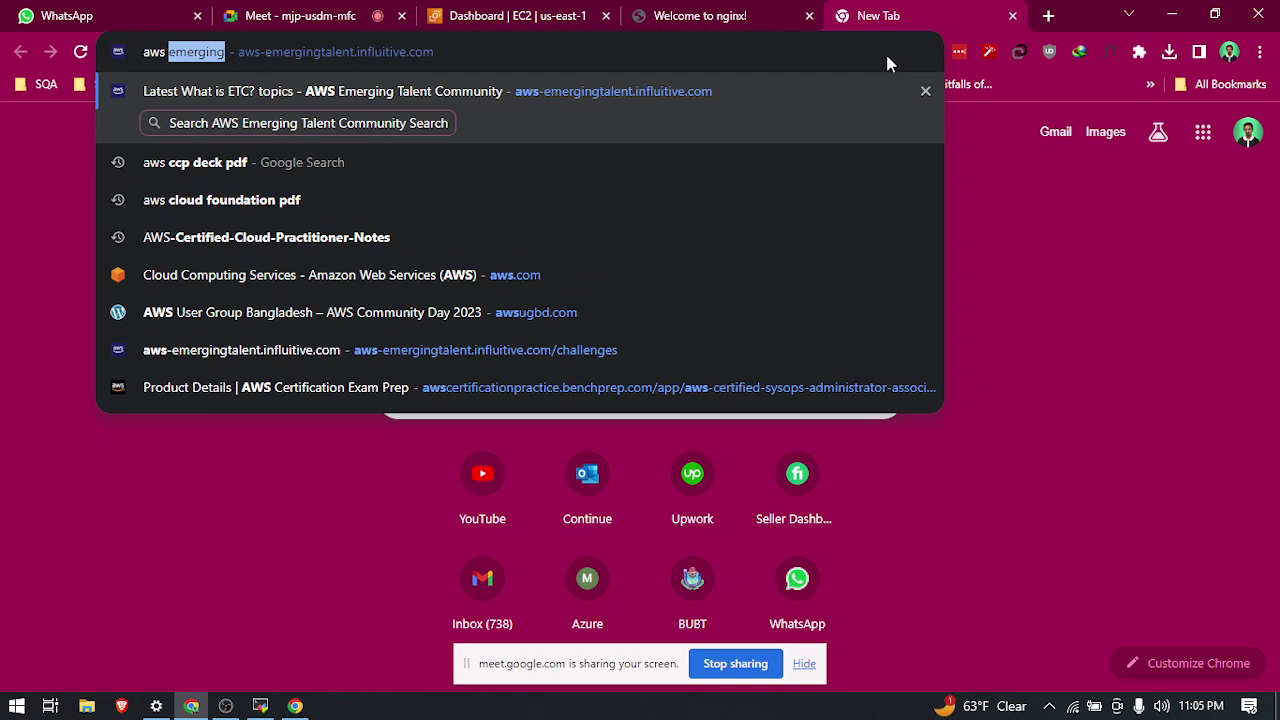
pyautogui.write('data')
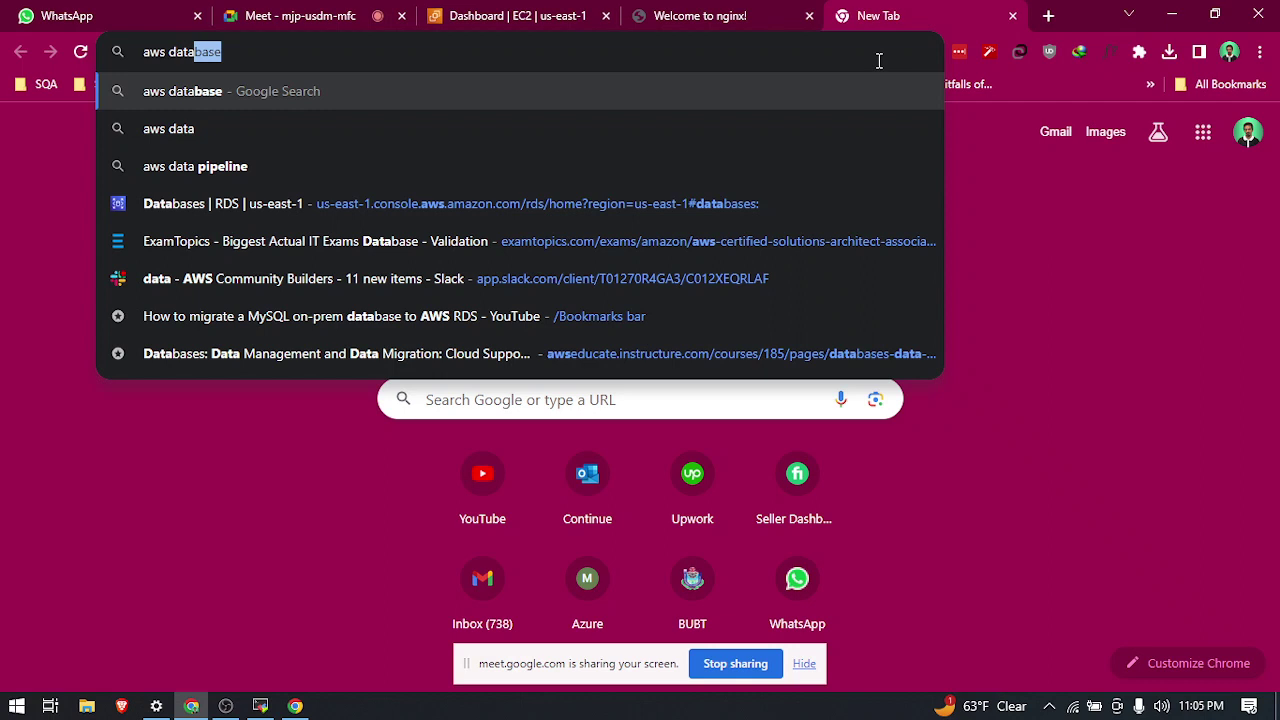
pyautogui.write('base')
pyautogui.press('BackSpace')
pyautogui.press('BackSpace')
pyautogui.press('BackSpace')
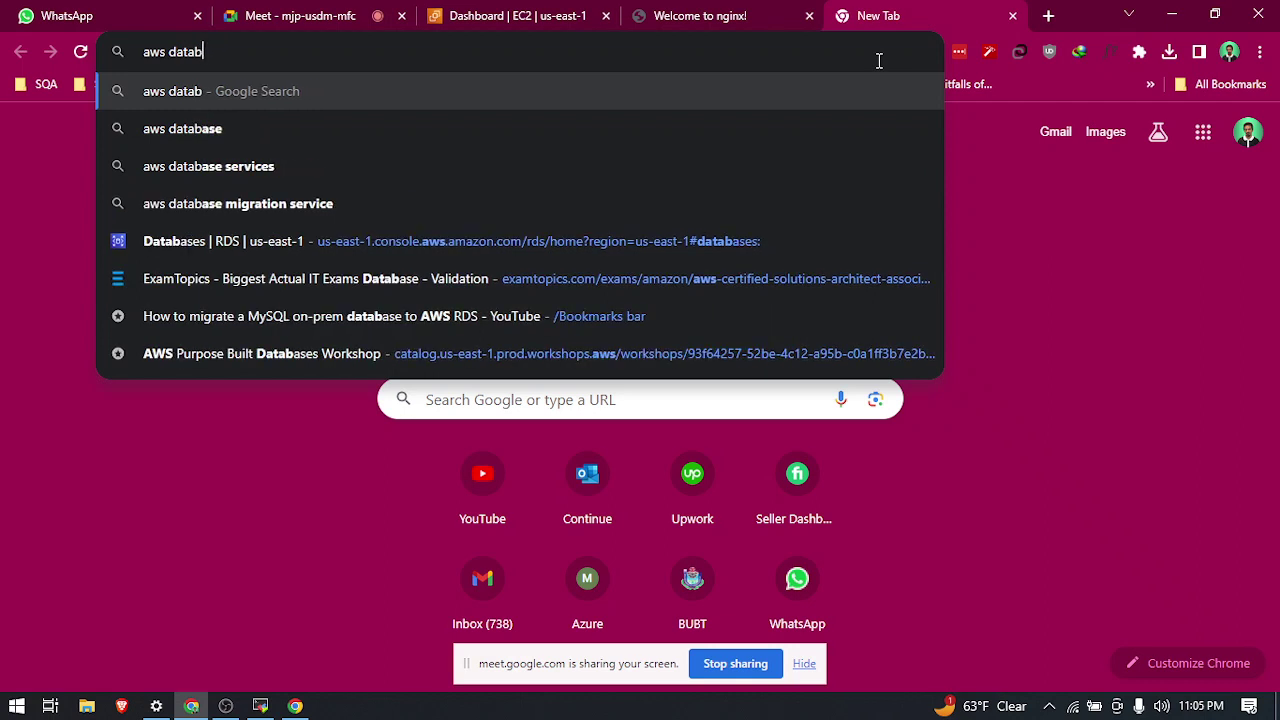
pyautogui.press('BackSpace')
pyautogui.write('center')
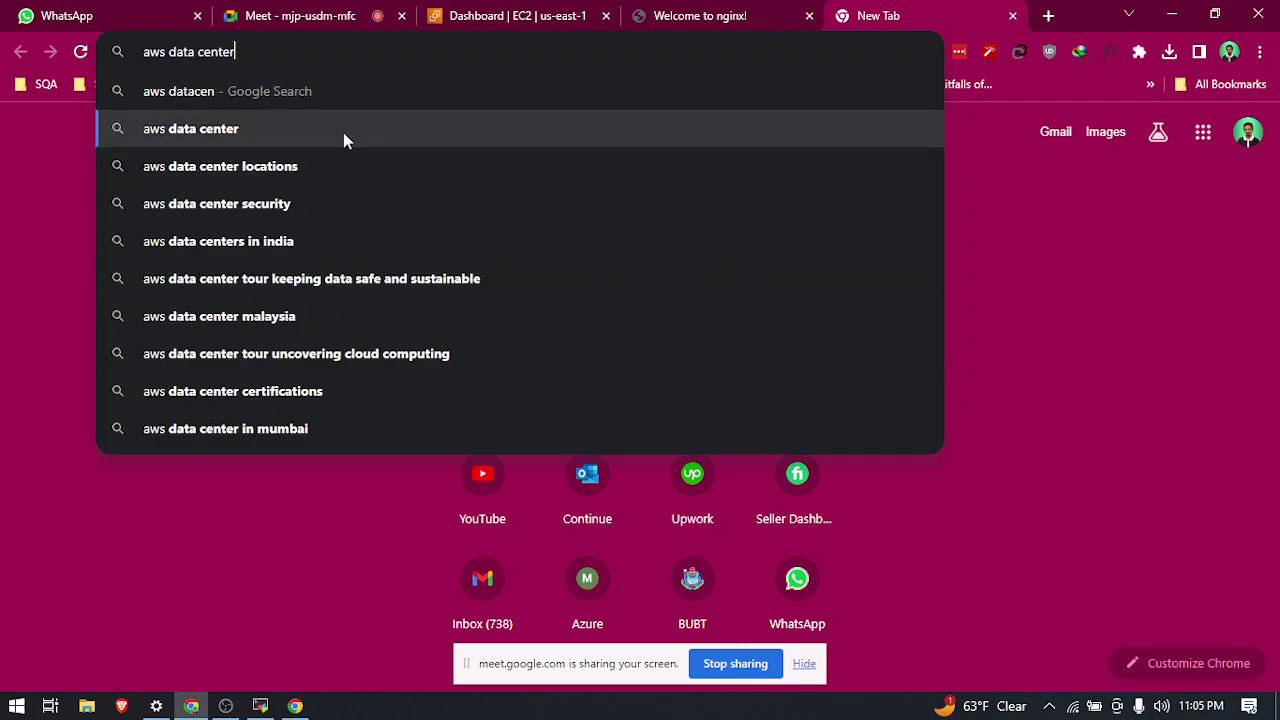
pyautogui.click(343, 132)
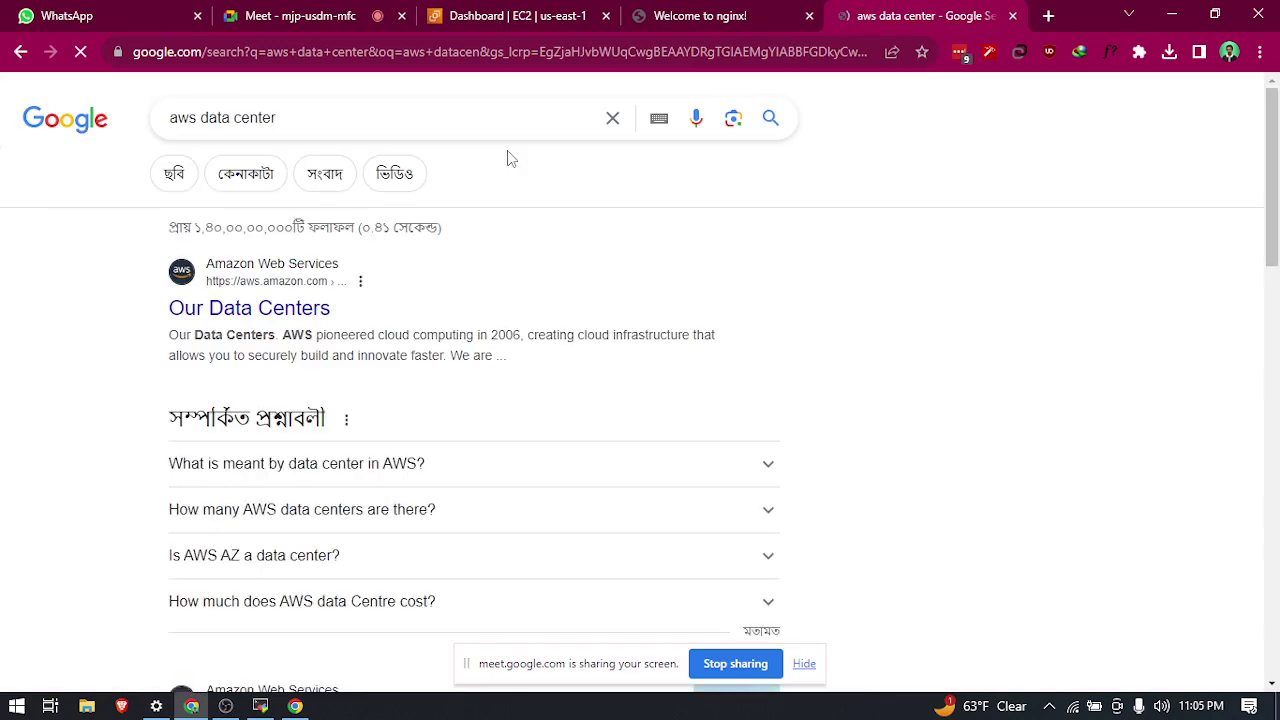
# - Open the 'Our Data Centers' result in a new tab and switch to image results
pyautogui.rightClick(257, 313)
pyautogui.click(310, 320)
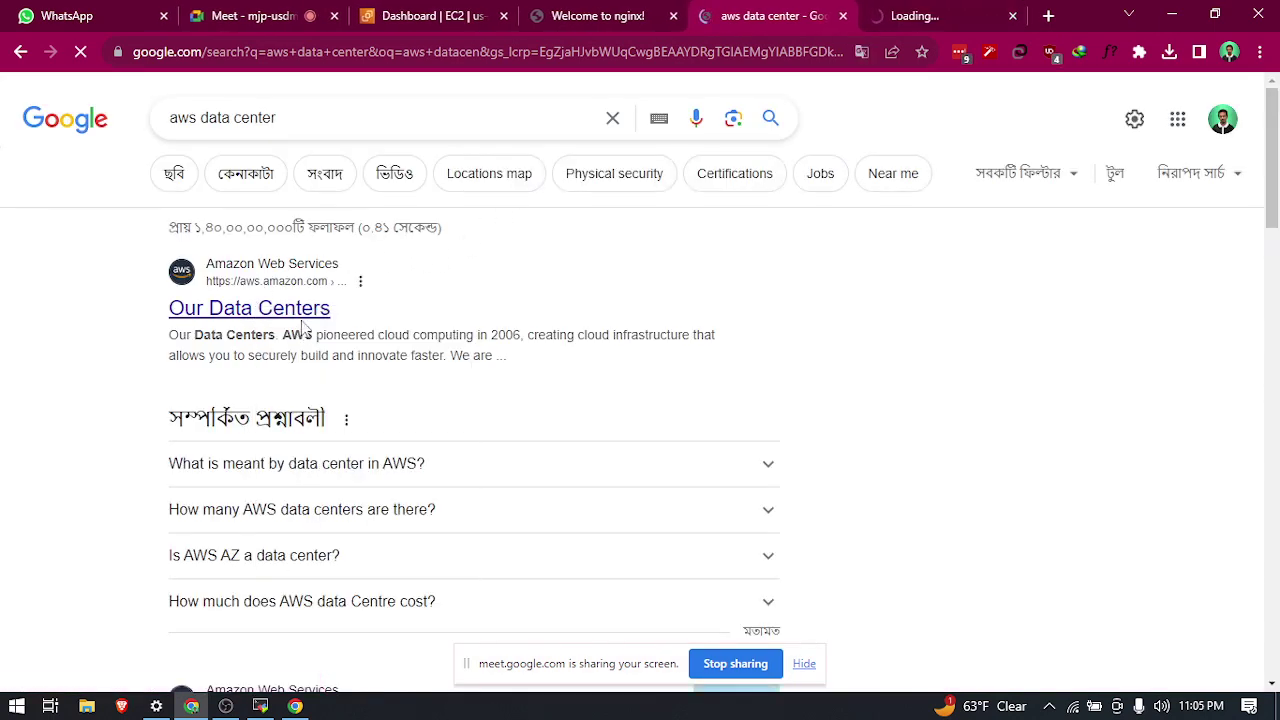
pyautogui.click(174, 174)
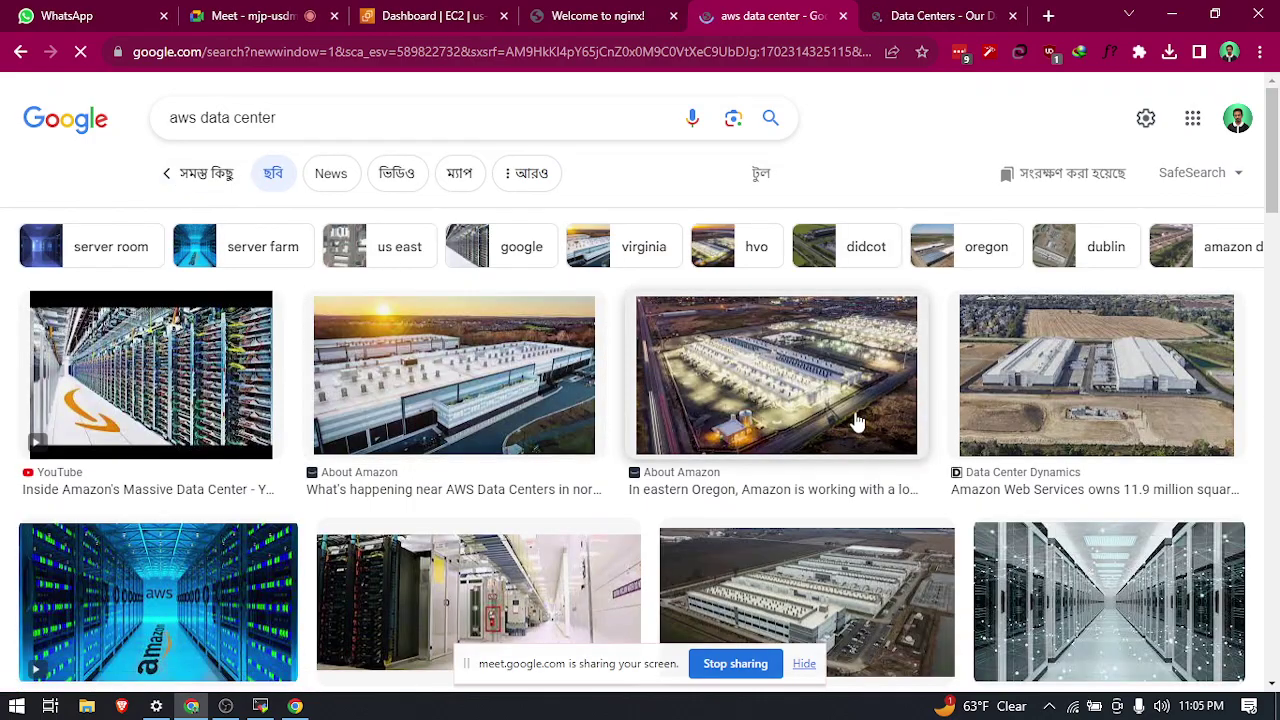
# - Scroll through the 'aws data center' image results and back up
pyautogui.scroll(-1, 870, 415)
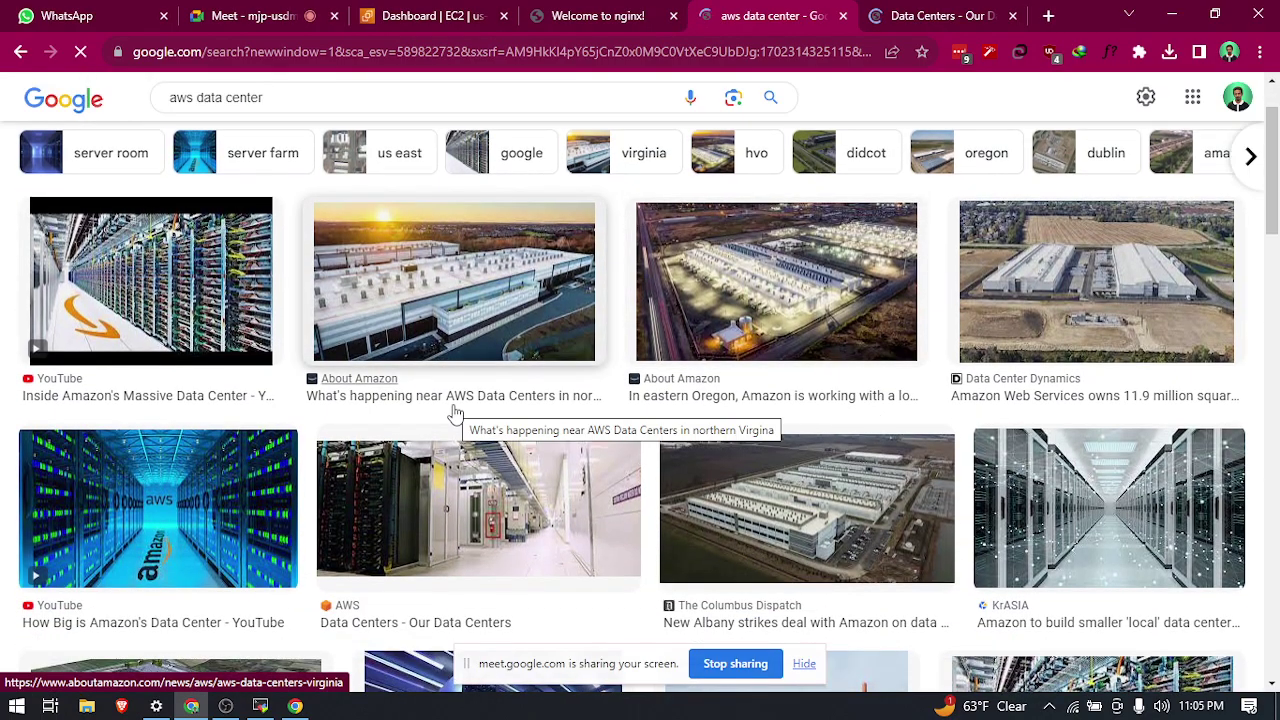
pyautogui.scroll(-4, 474, 388)
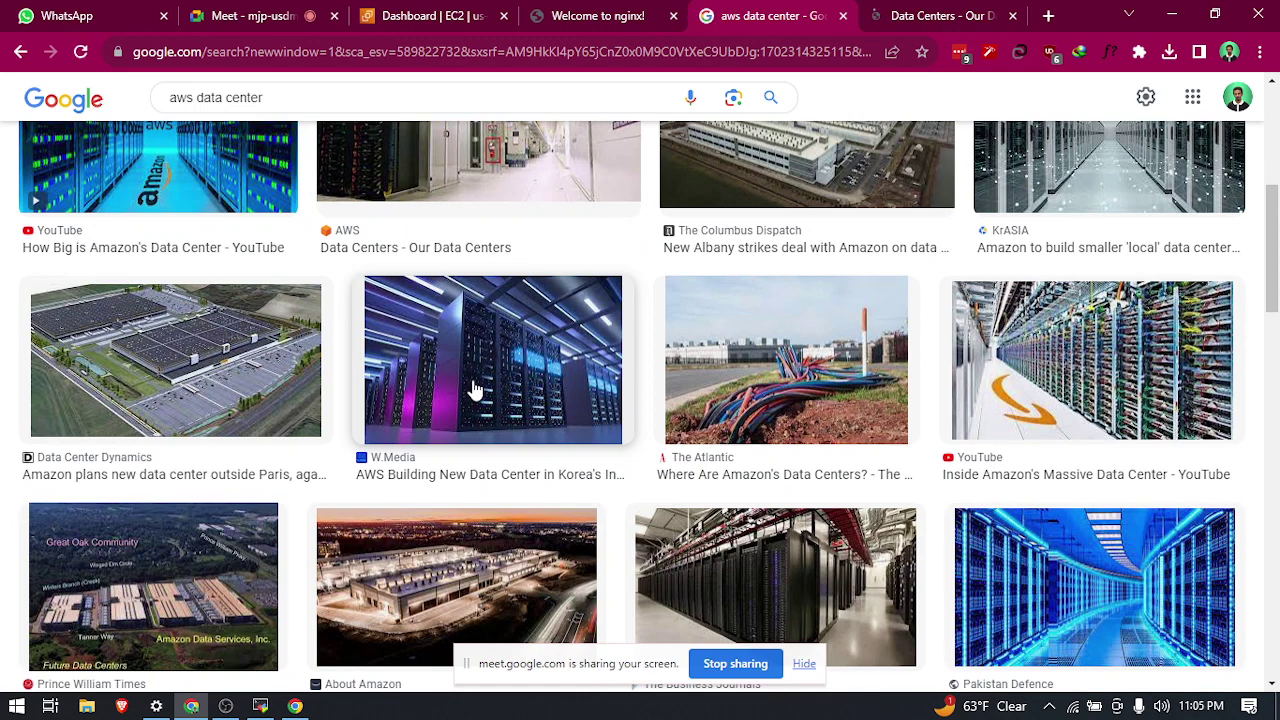
pyautogui.scroll(-2, 474, 388)
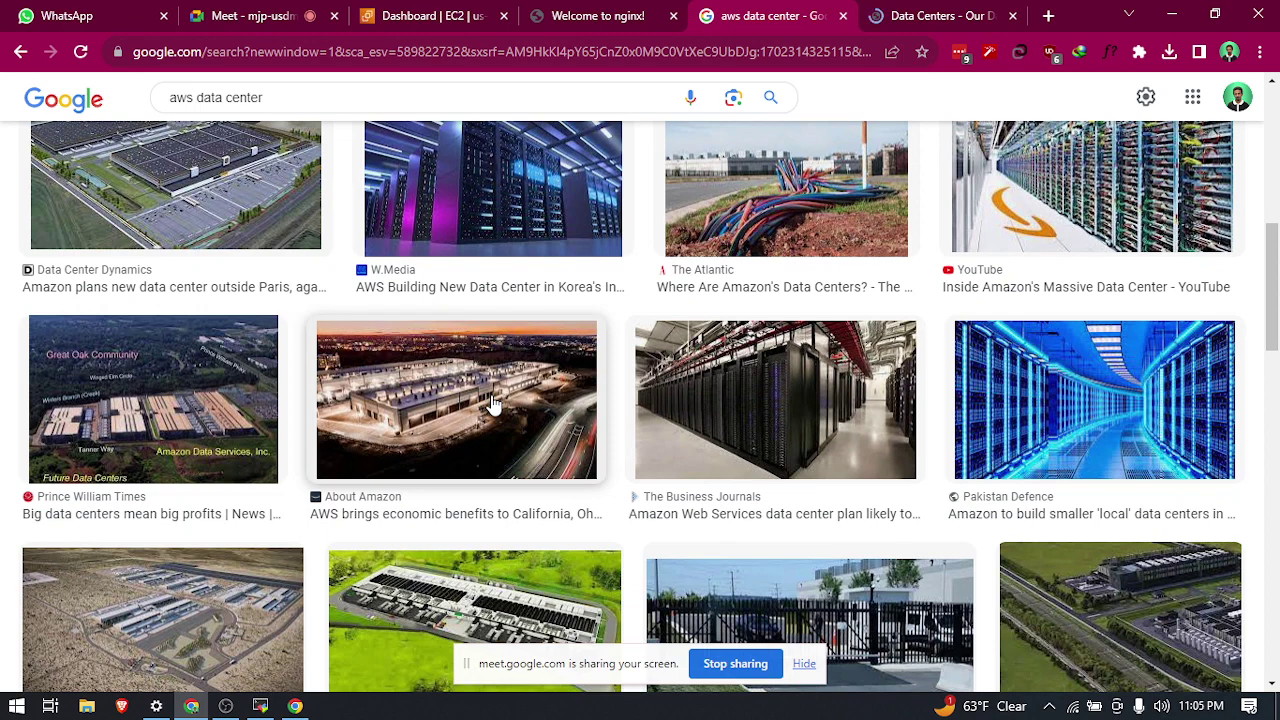
pyautogui.scroll(-1, 492, 404)
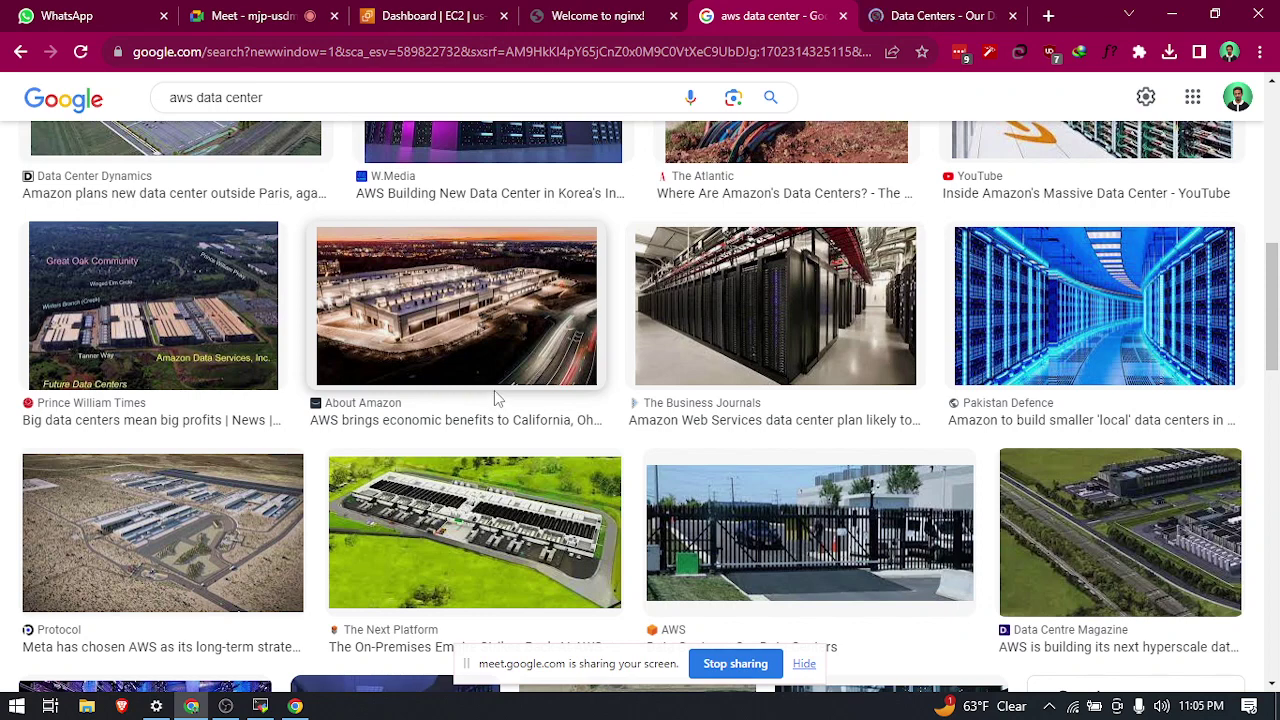
pyautogui.scroll(-2, 494, 397)
pyautogui.scroll(3, 500, 397)
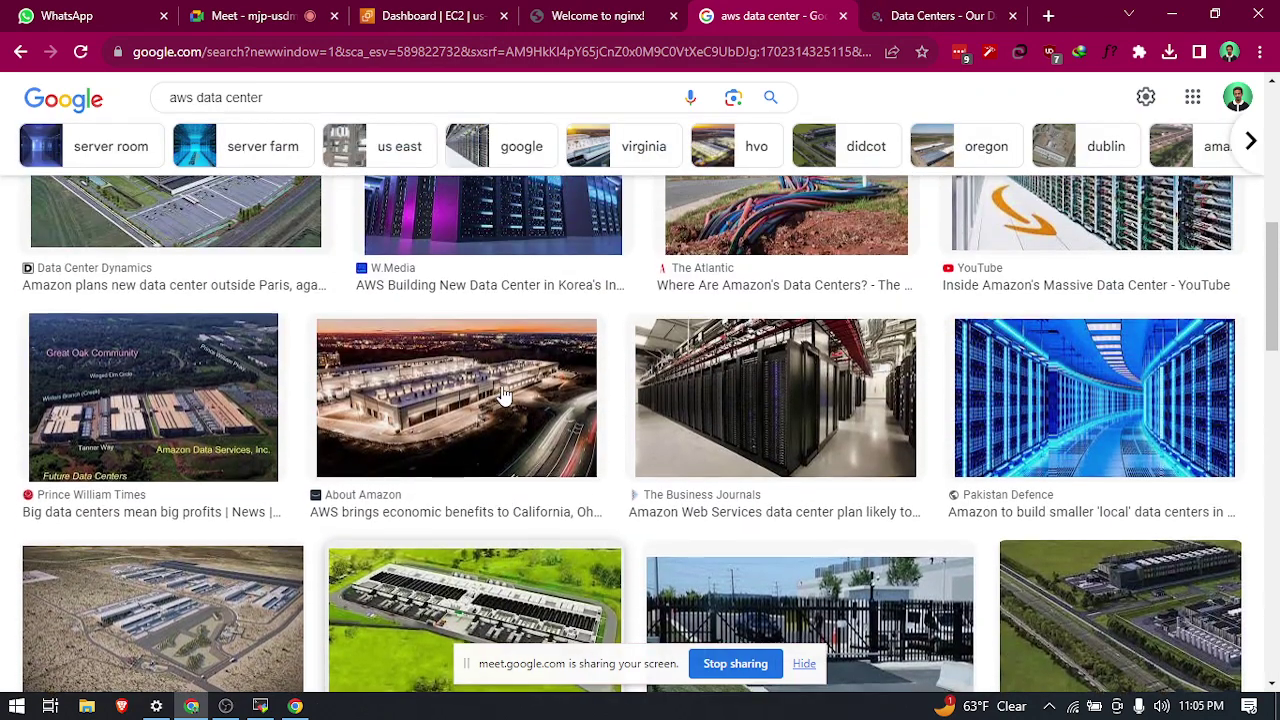
pyautogui.scroll(2, 505, 396)
pyautogui.scroll(2, 505, 396)
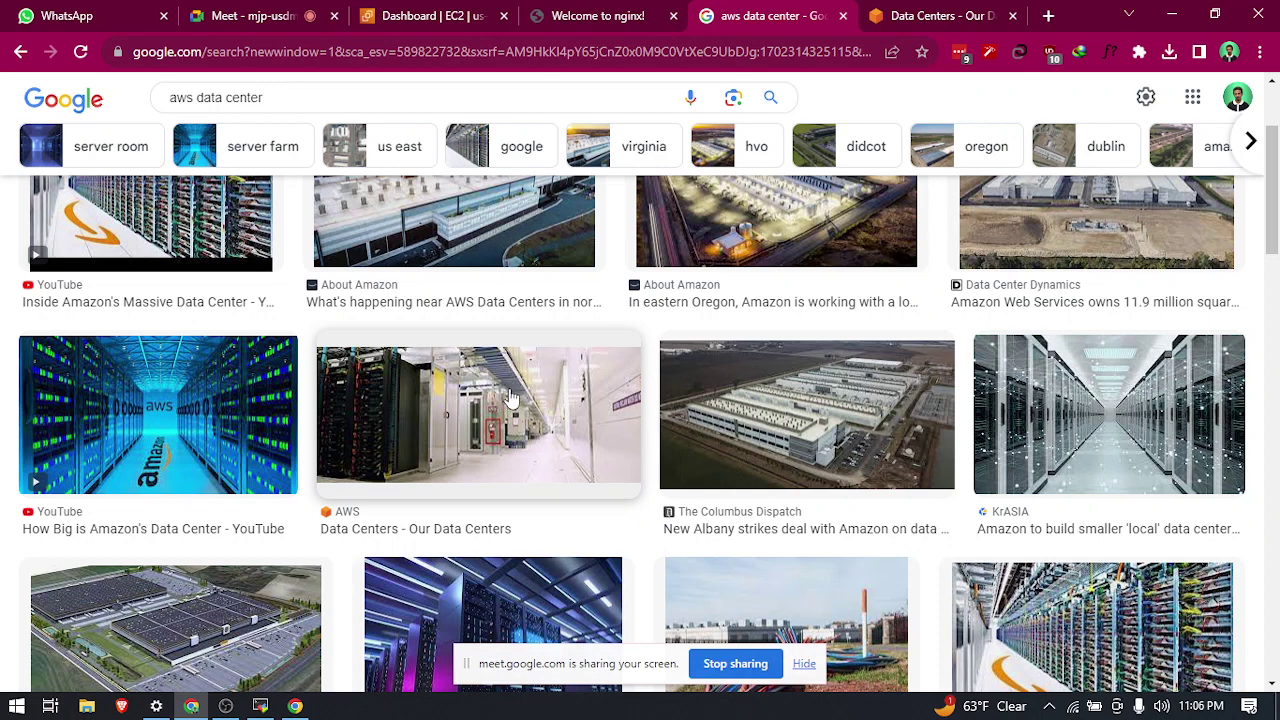
pyautogui.scroll(1, 510, 398)
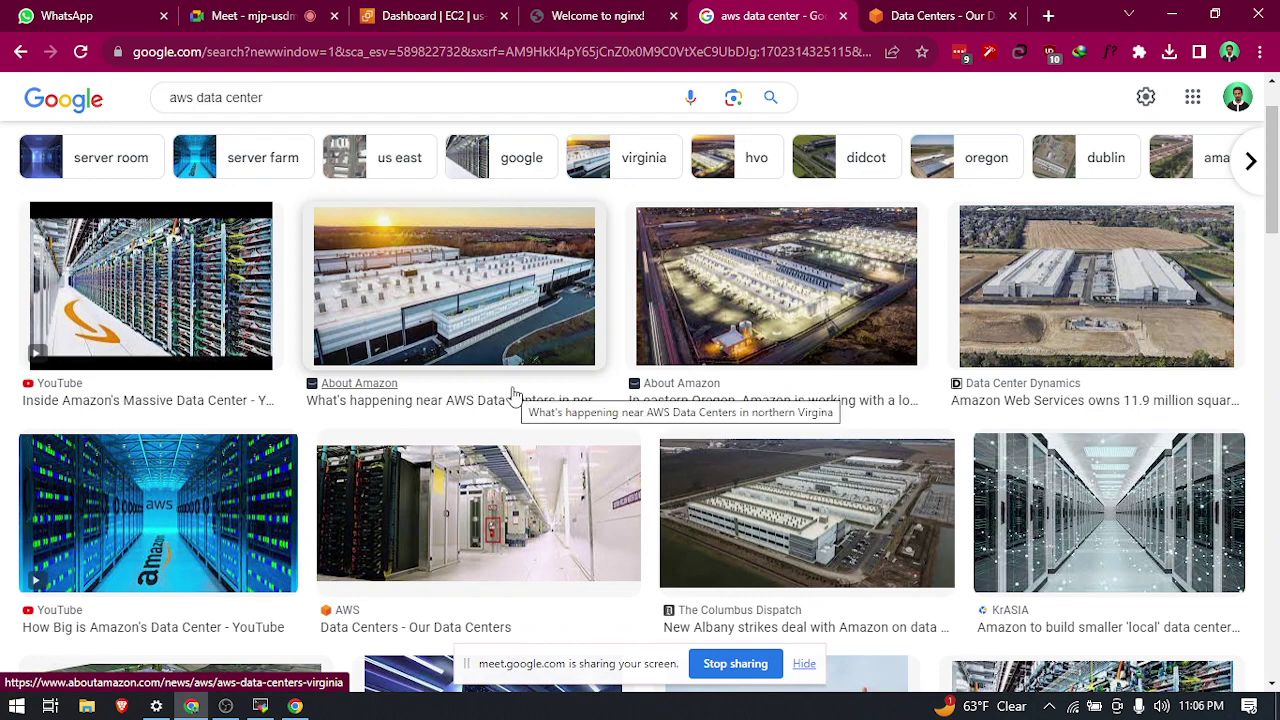
pyautogui.scroll(1, 606, 394)
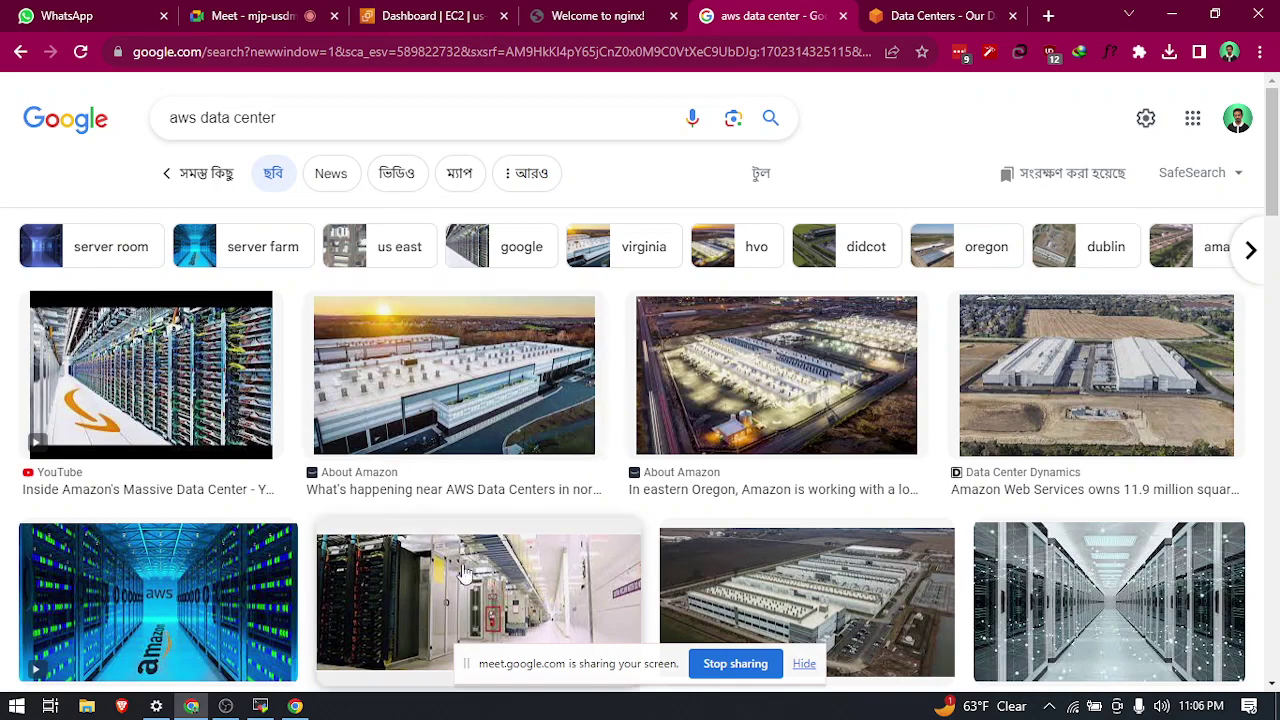
pyautogui.click(925, 12)
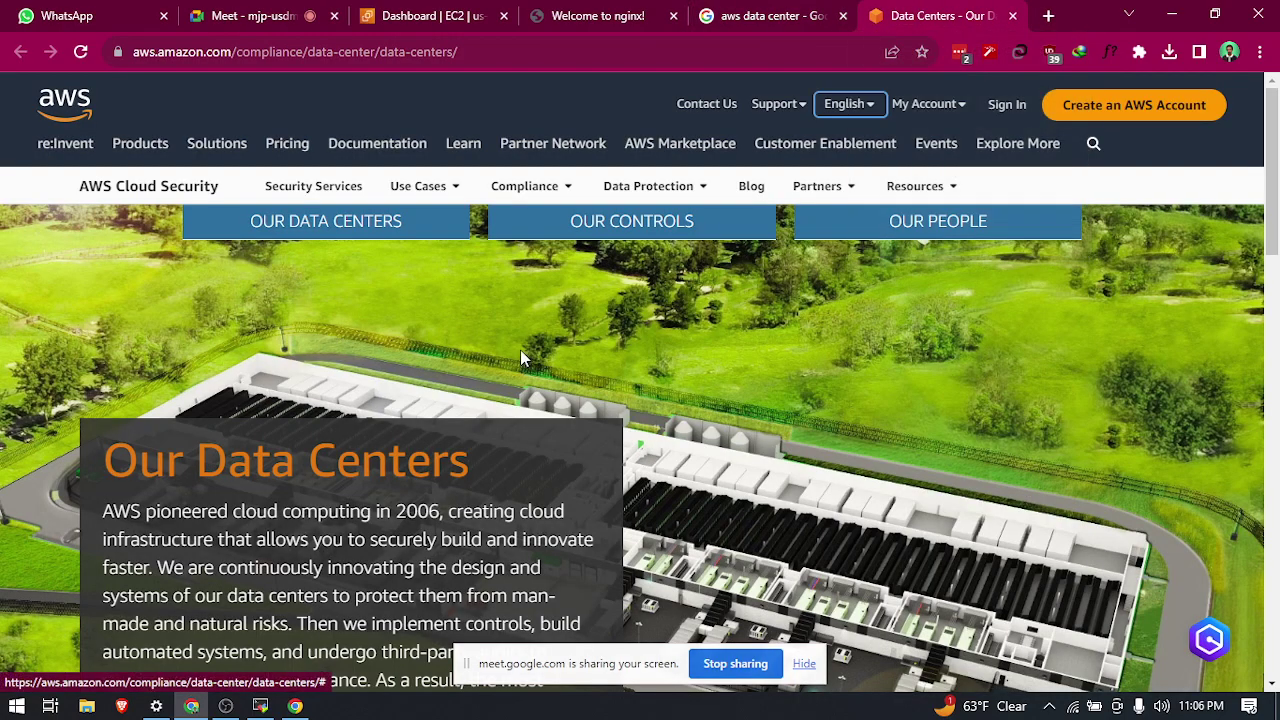
# - Read the Our Data Centers page, noting 2006, and open its Data Protection and Partners lists
pyautogui.scroll(-7, 520, 350)
pyautogui.scroll(5, 520, 350)
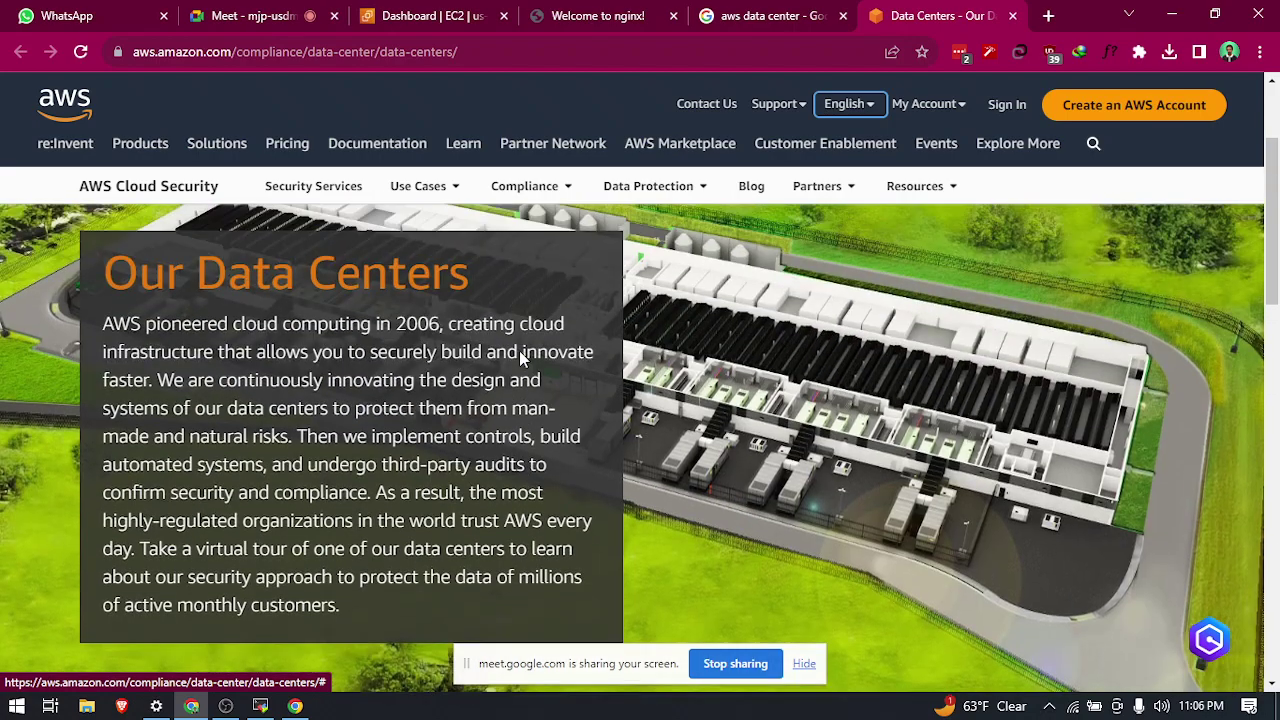
pyautogui.moveTo(396, 323); pyautogui.dragTo(428, 325)
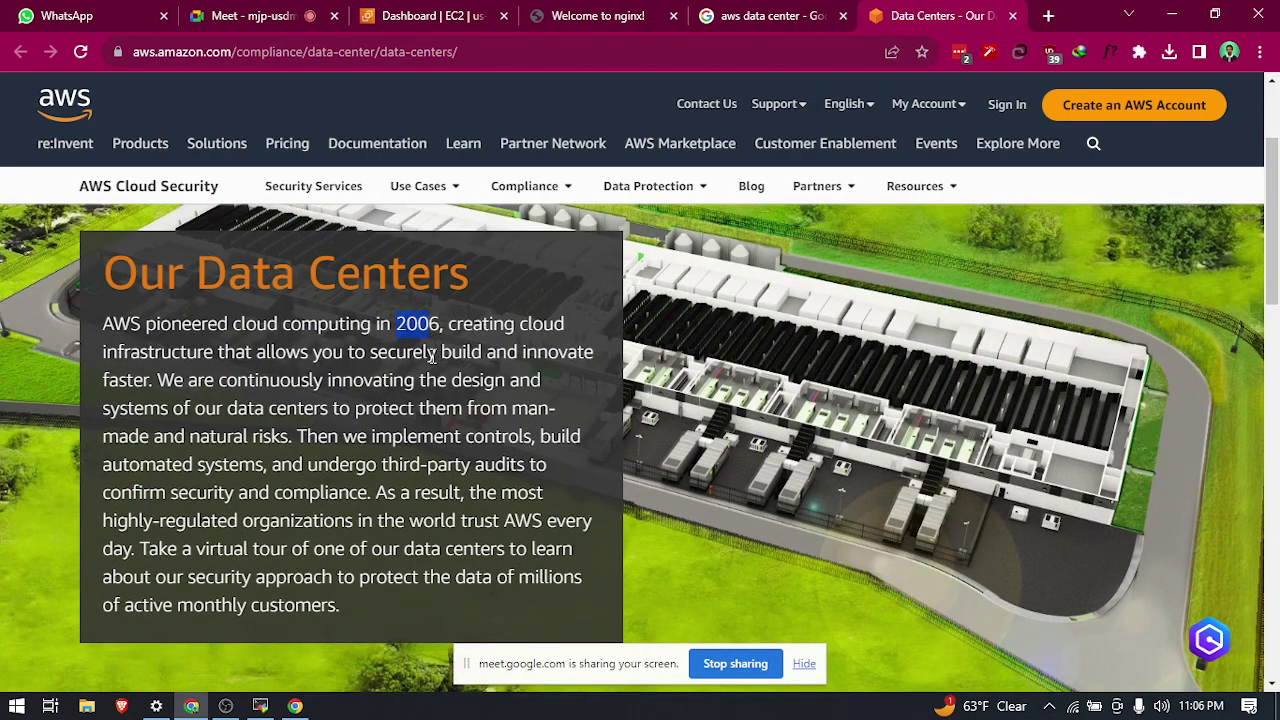
pyautogui.scroll(-10, 407, 418)
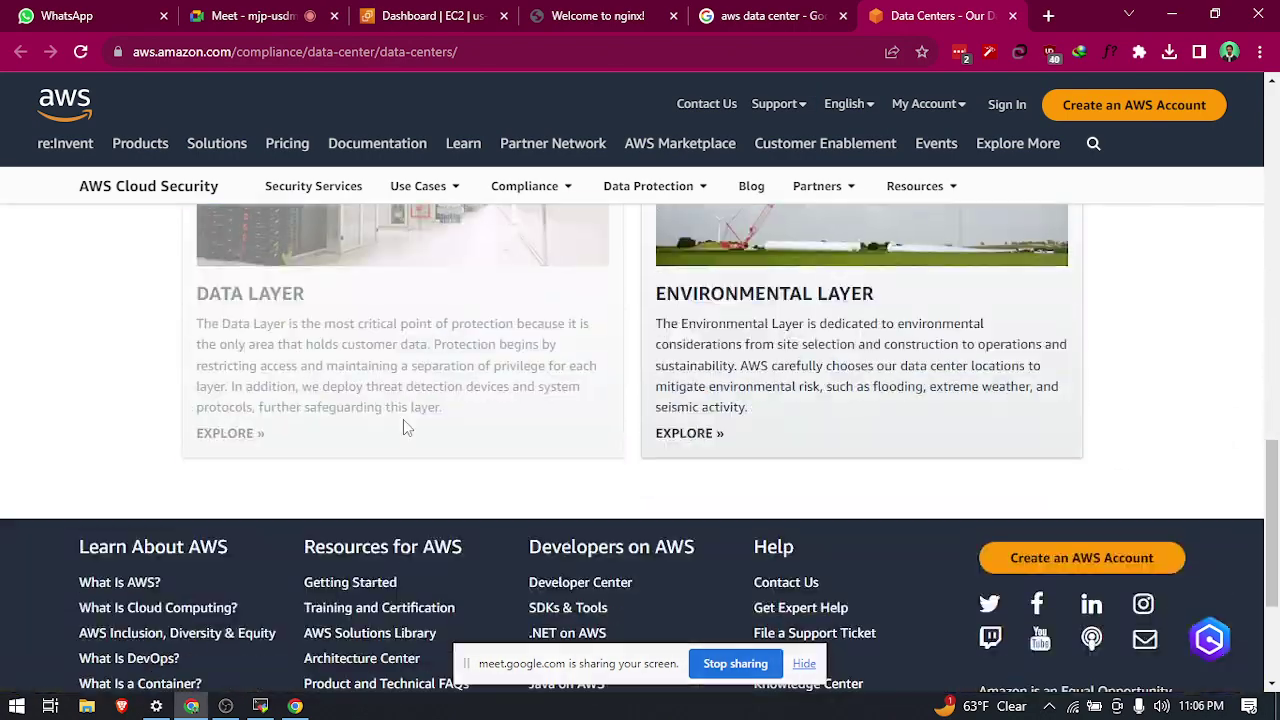
pyautogui.scroll(-3, 403, 427)
pyautogui.scroll(13, 403, 427)
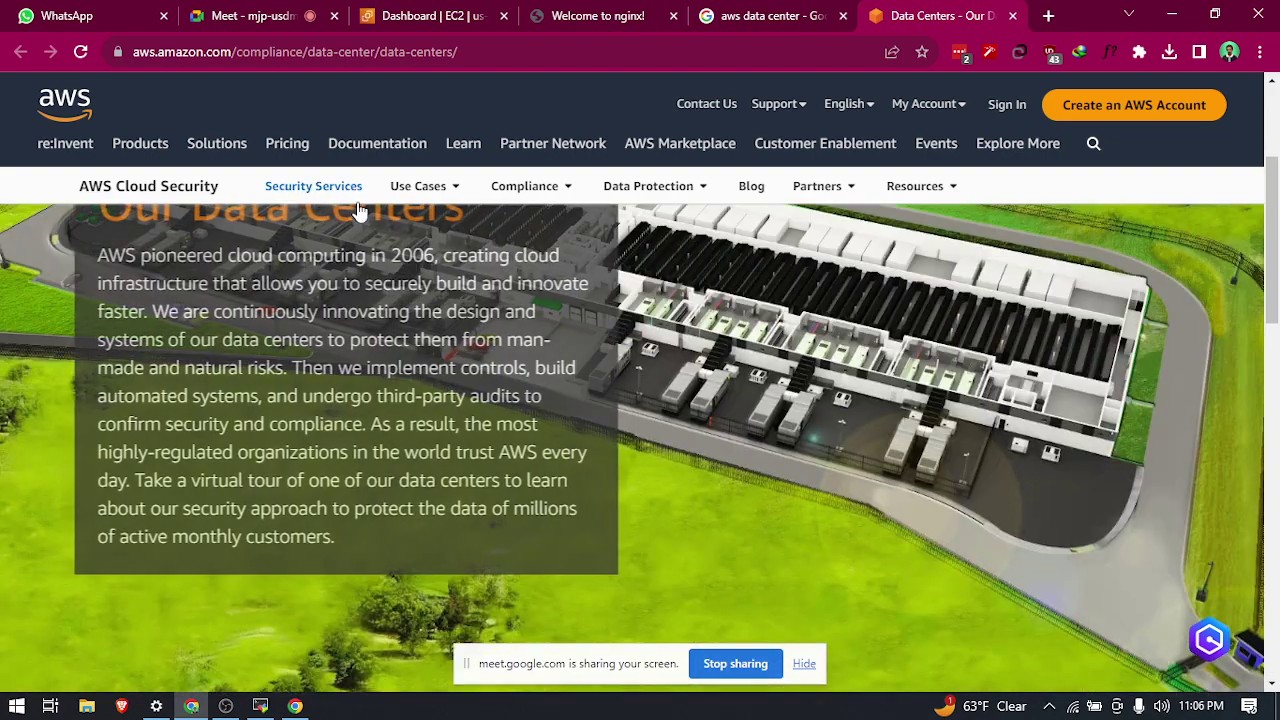
pyautogui.click(648, 186)
pyautogui.scroll(3, 840, 245)
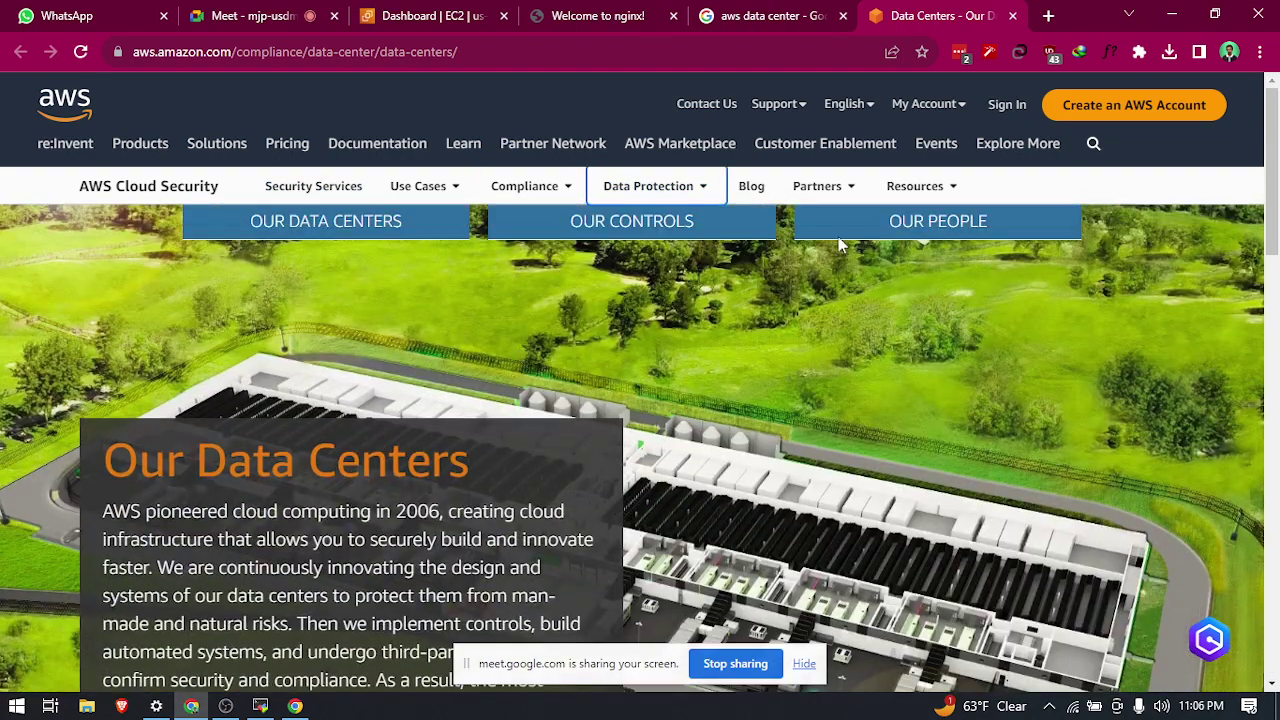
pyautogui.click(852, 186)
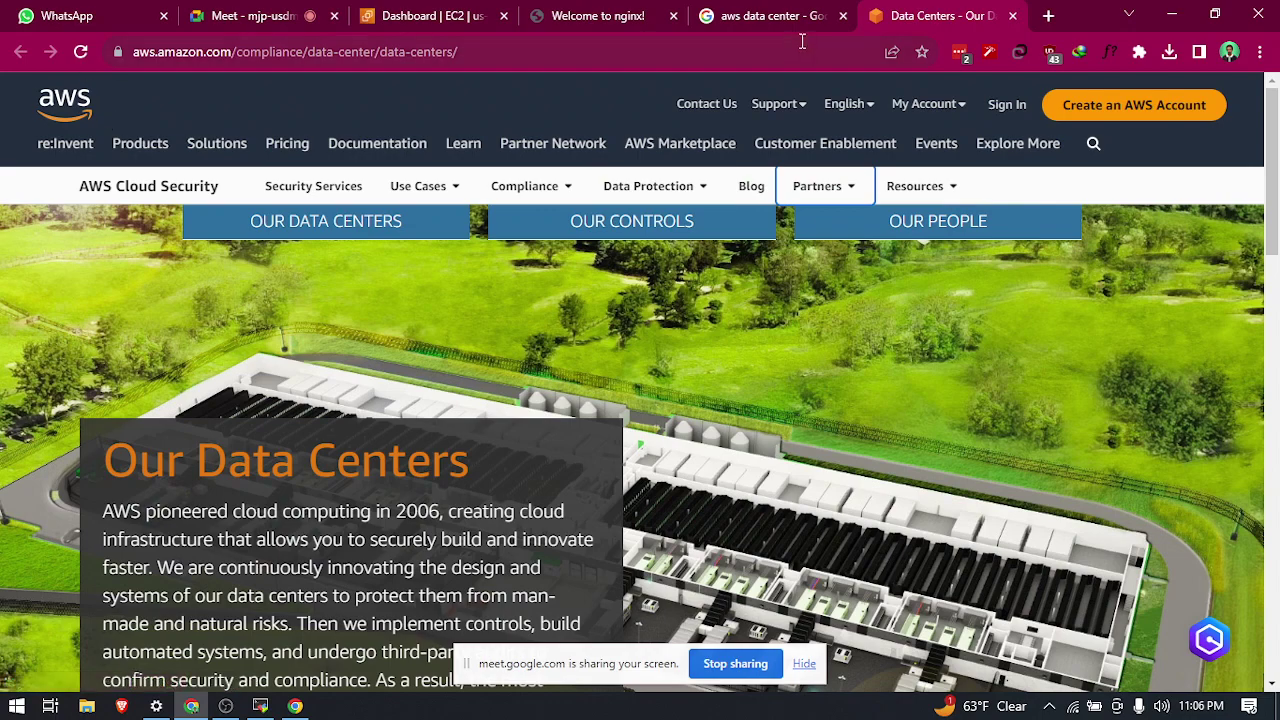
# - Return to Google's web results for 'aws data center' and open AWS Data Centers in a new tab
pyautogui.click(789, 14)
pyautogui.scroll(-5, 335, 256)
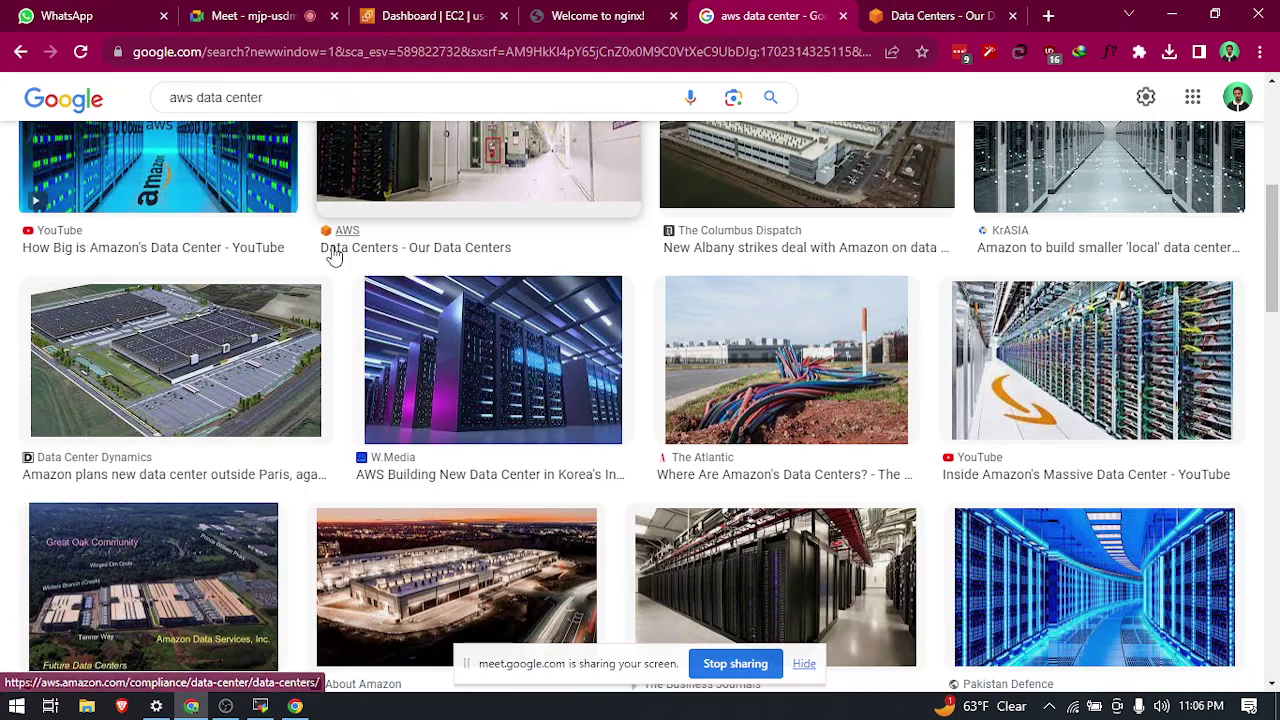
pyautogui.scroll(3, 335, 256)
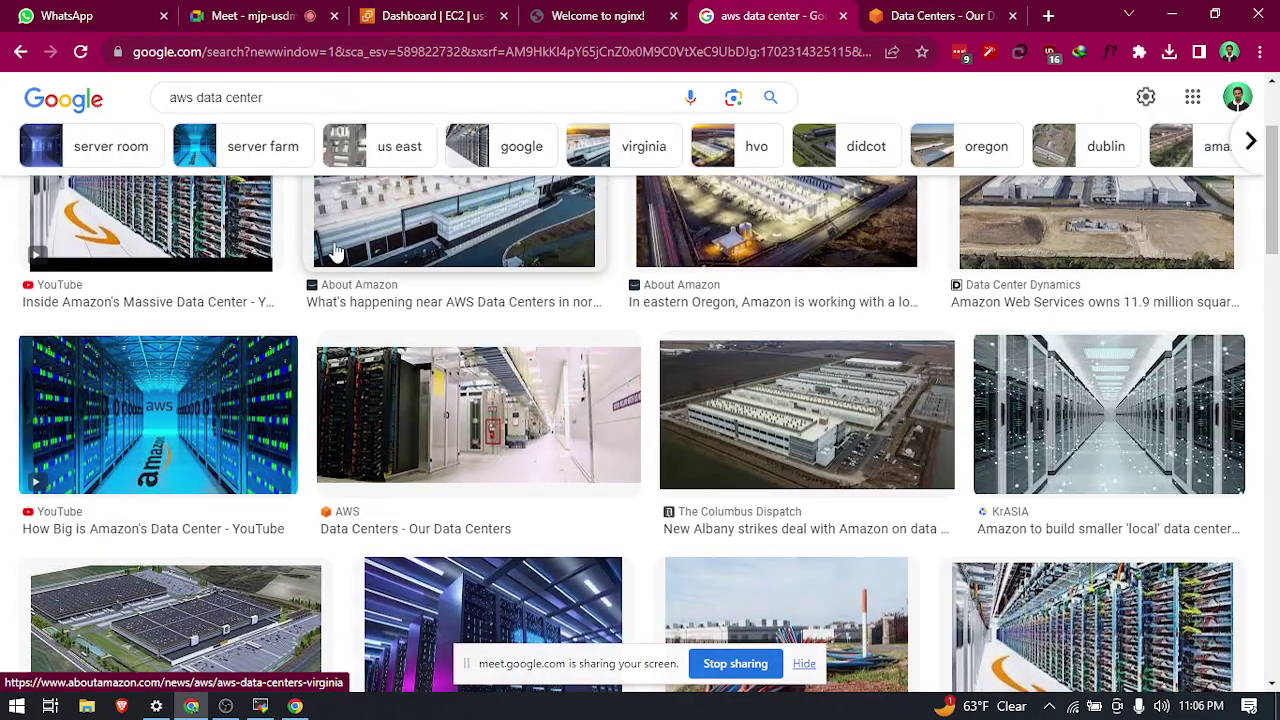
pyautogui.click(24, 56)
pyautogui.scroll(-3, 335, 310)
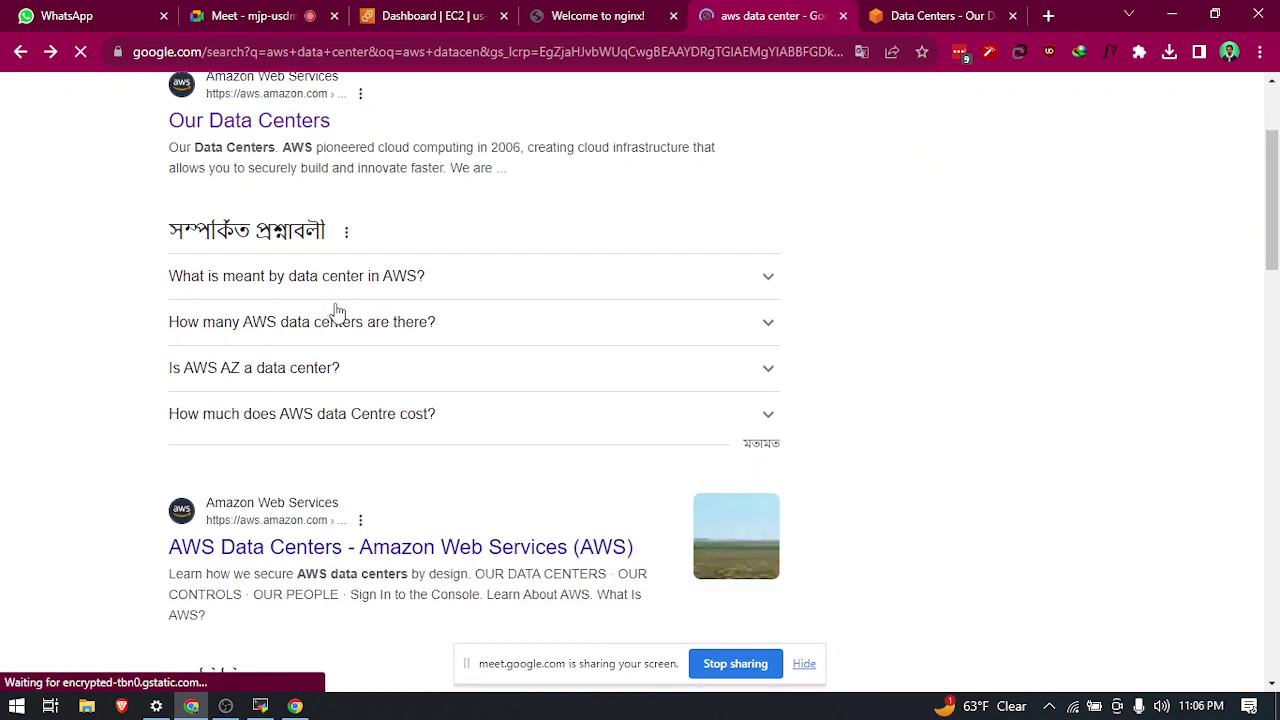
pyautogui.scroll(-3, 338, 313)
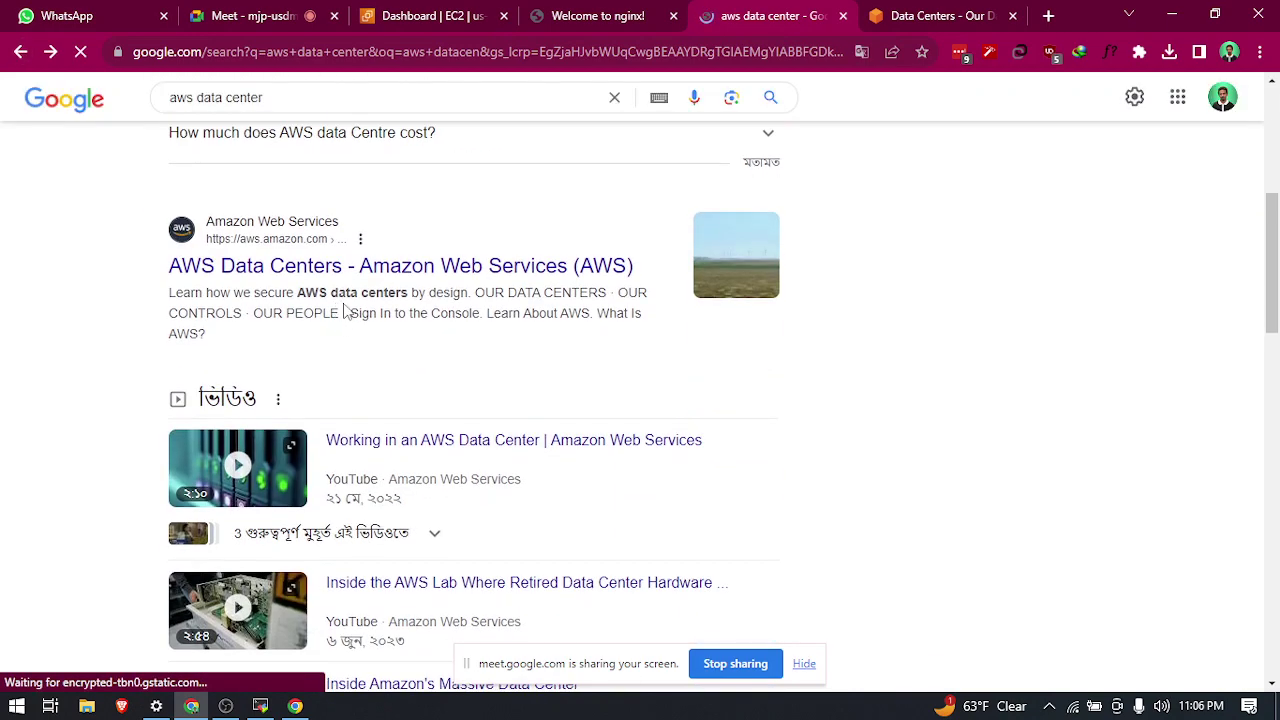
pyautogui.rightClick(435, 272)
pyautogui.click(455, 284)
pyautogui.scroll(-6, 443, 277)
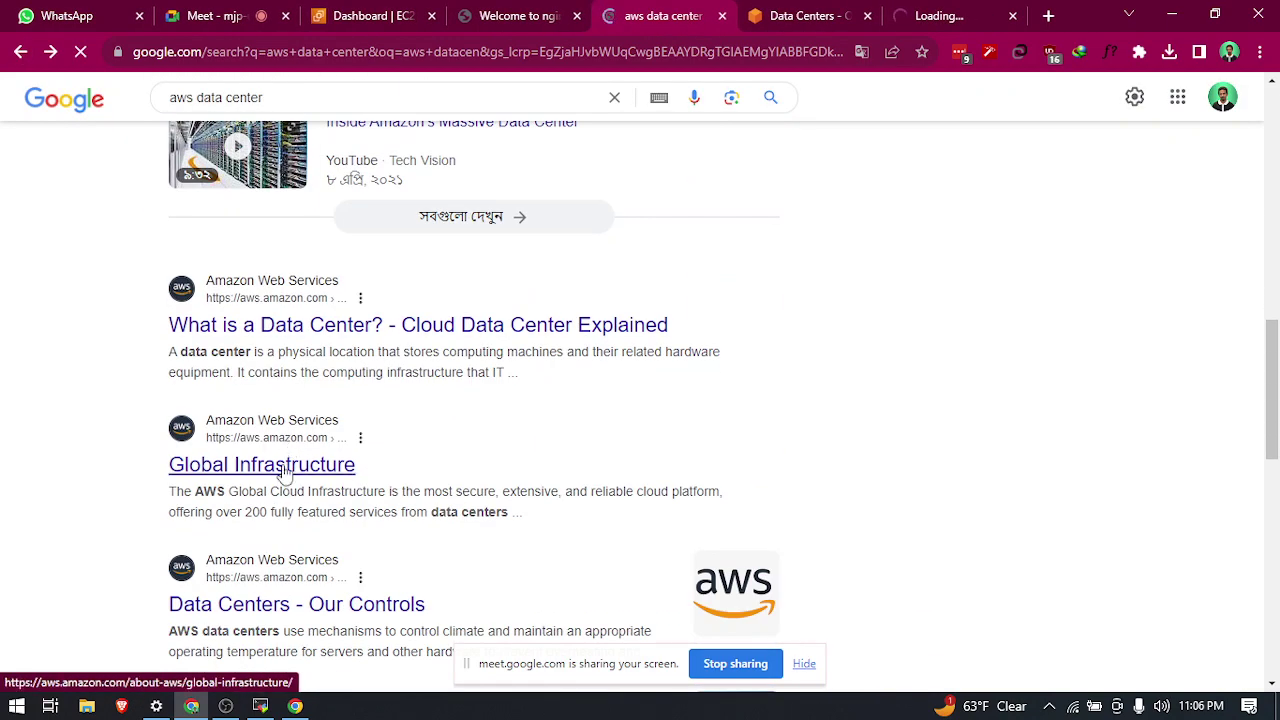
# - Open AWS Global Infrastructure and highlight its 102 Availability Zones and 600+ Points of Presence figures
pyautogui.click(284, 474)
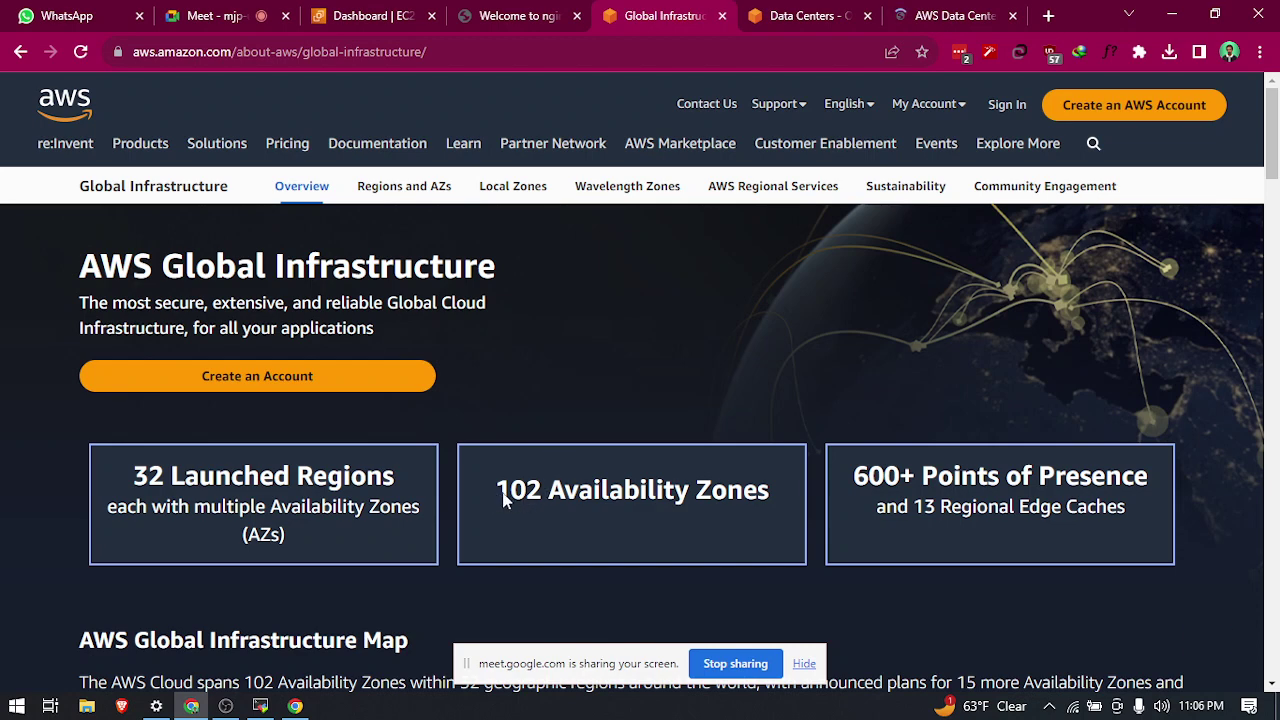
pyautogui.moveTo(504, 500); pyautogui.dragTo(762, 490)
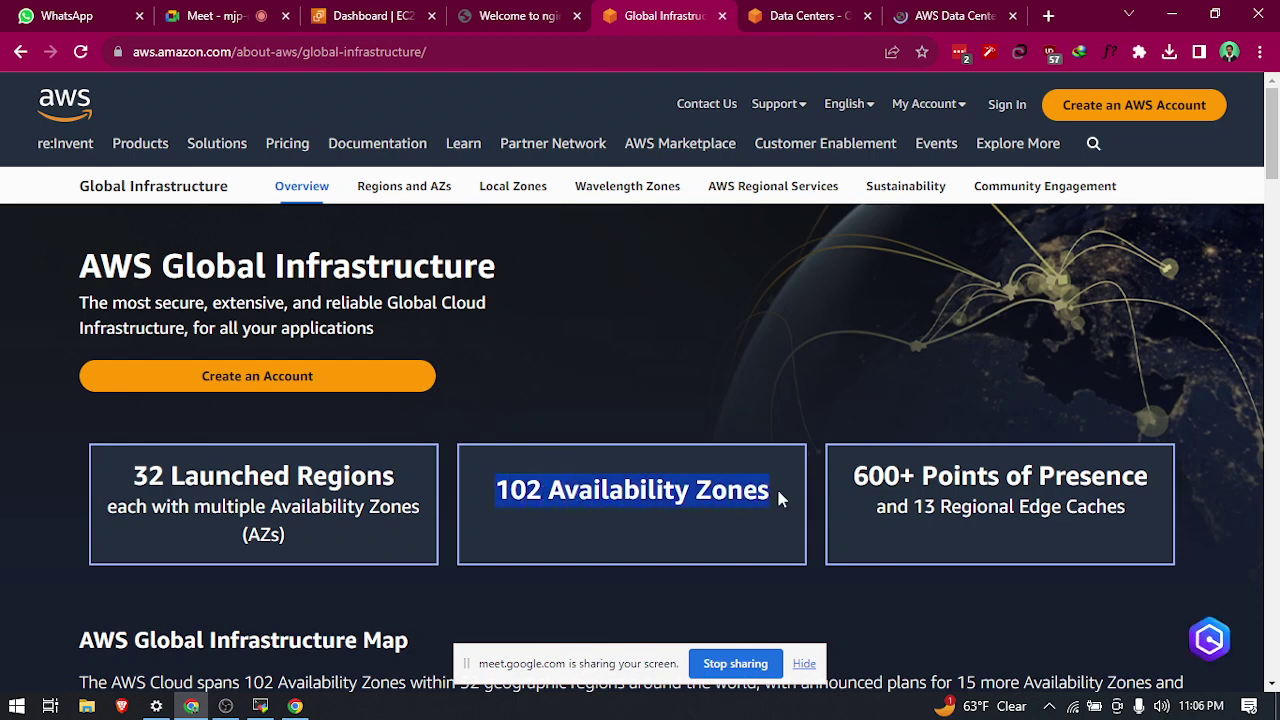
pyautogui.moveTo(853, 478); pyautogui.dragTo(1150, 488)
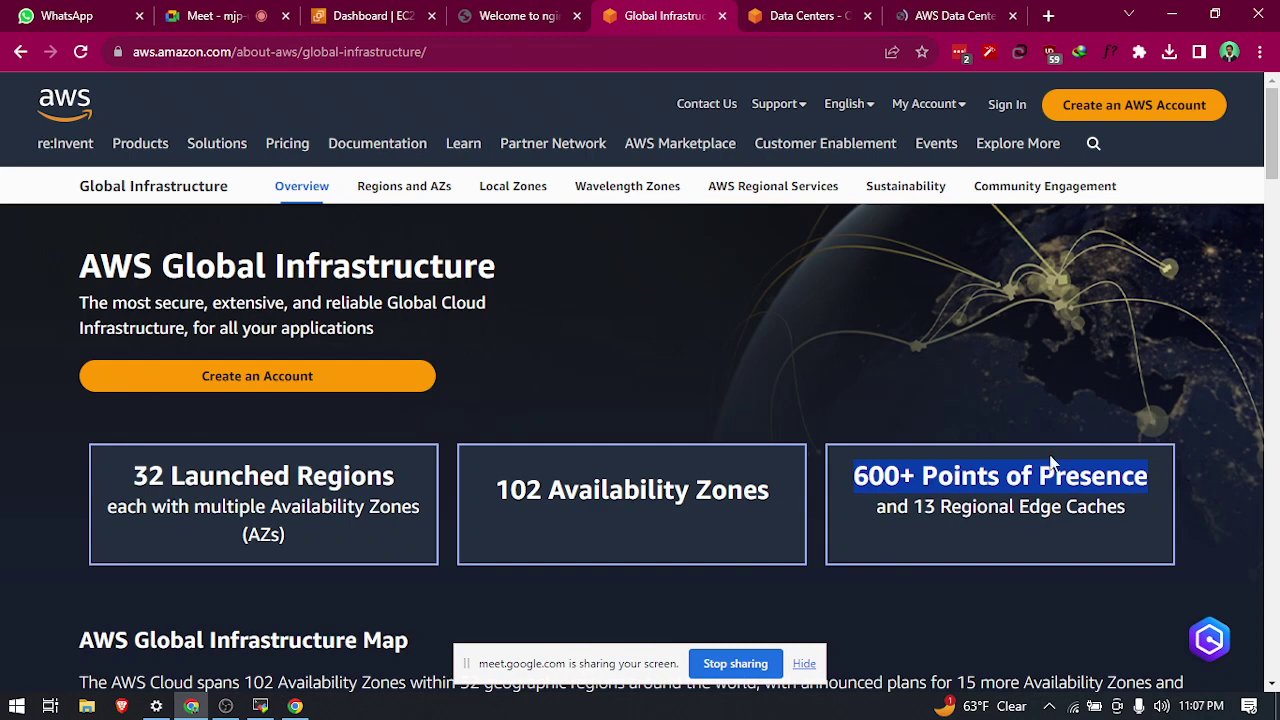
pyautogui.click(923, 475)
pyautogui.moveTo(923, 476); pyautogui.dragTo(1137, 466)
pyautogui.rightClick(1153, 498)
# - Look up 'Points of Presence' on Google, then mark the 32 Launched Regions figure
pyautogui.click(1180, 278)
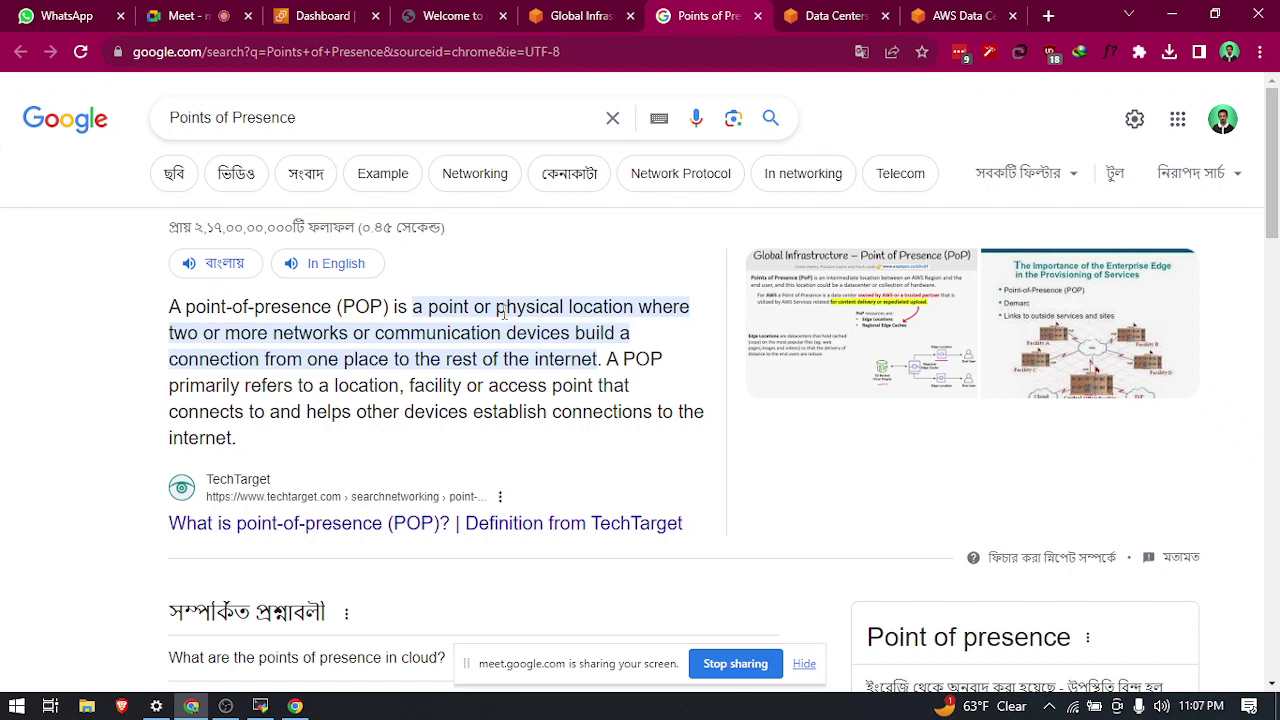
pyautogui.click(590, 15)
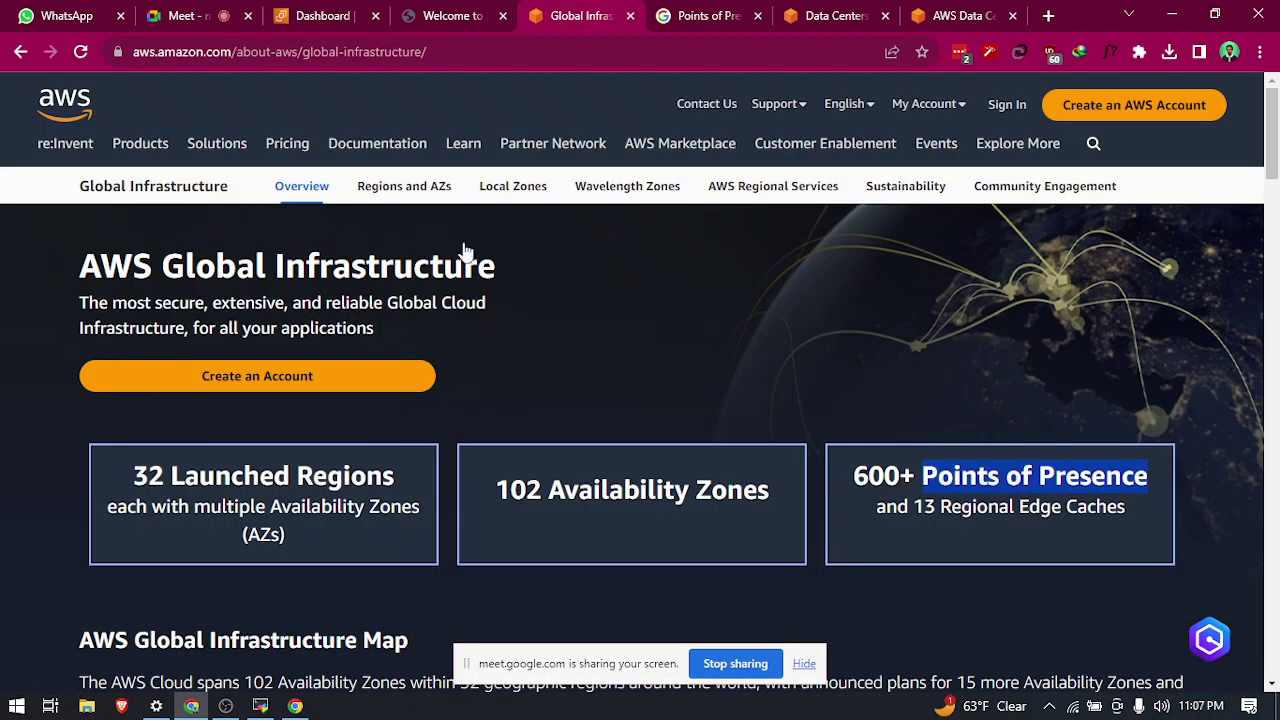
pyautogui.moveTo(133, 477); pyautogui.dragTo(392, 478)
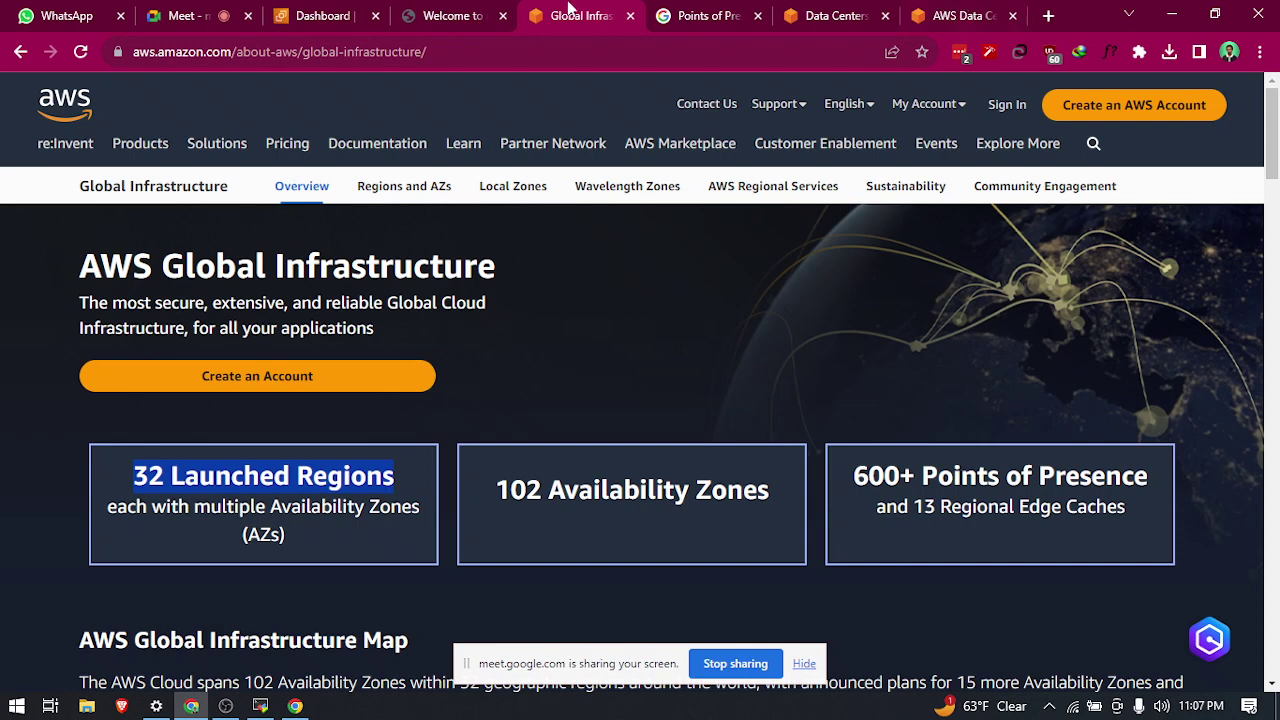
pyautogui.click(323, 12)
pyautogui.click(1066, 88)
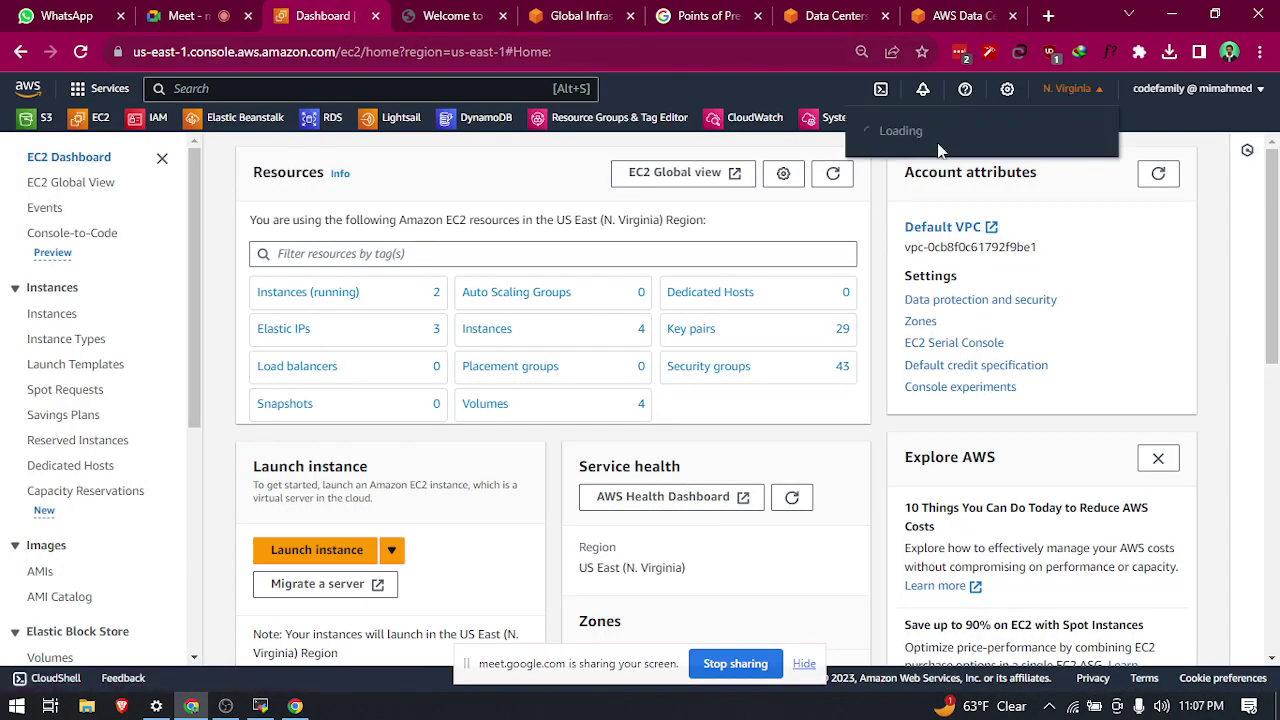
pyautogui.scroll(-5, 920, 240)
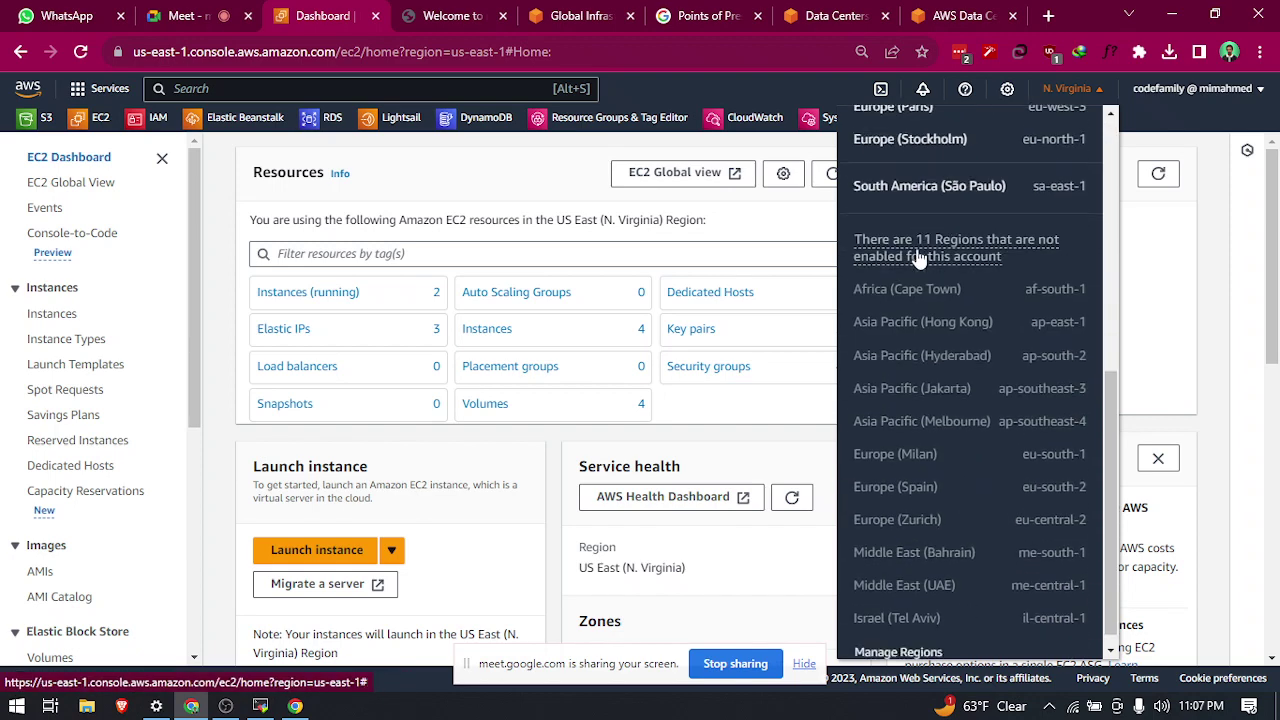
pyautogui.scroll(5, 920, 258)
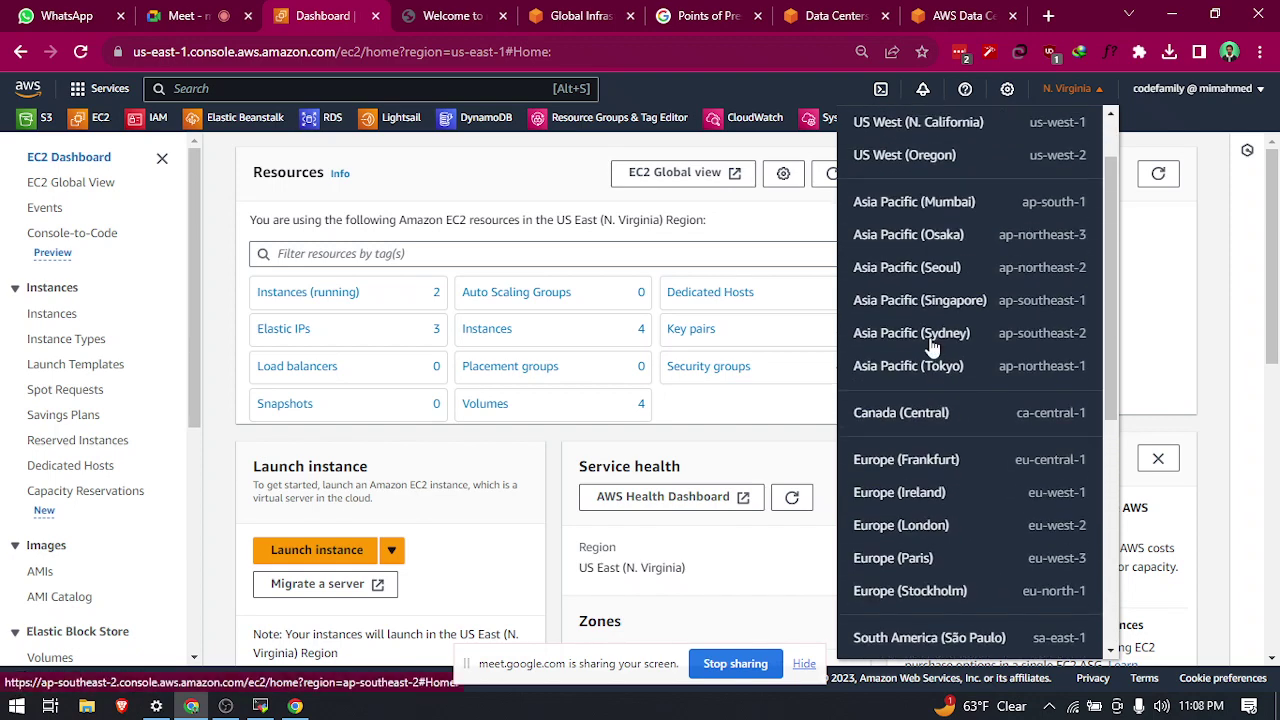
pyautogui.click(545, 188)
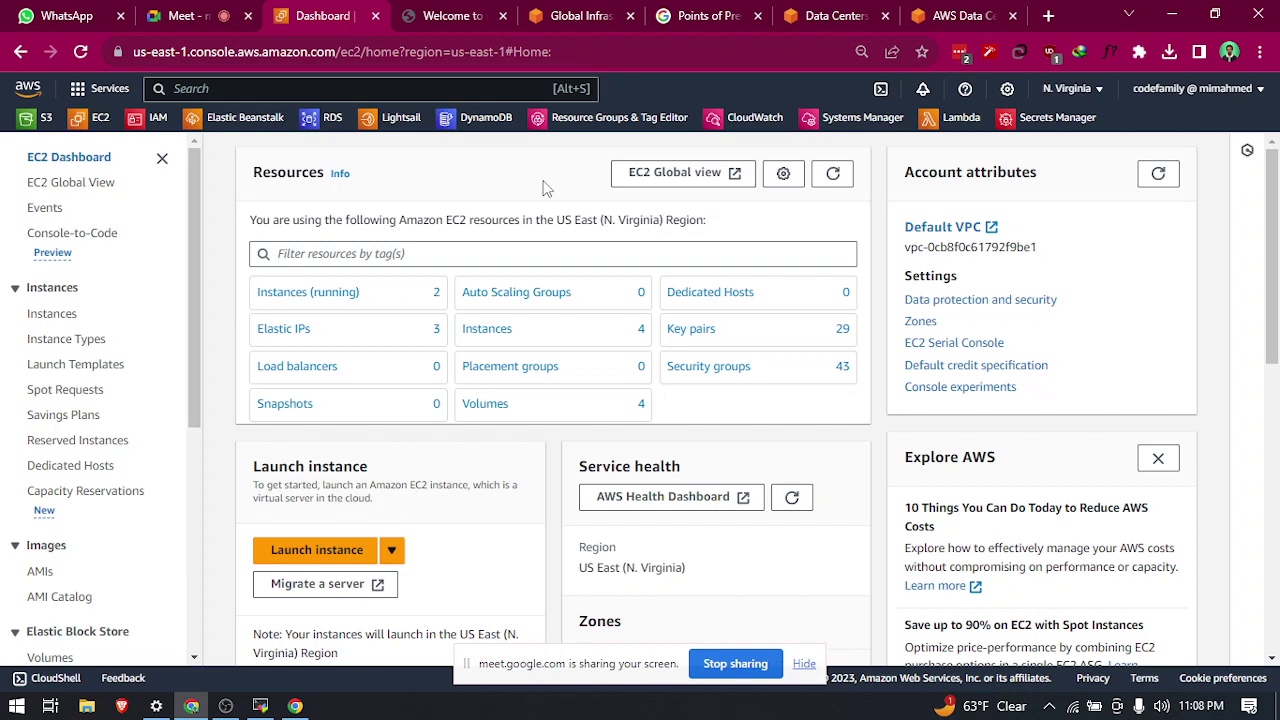
# - Switch to the AWS Data Center security tab and skim its overview
pyautogui.click(984, 12)
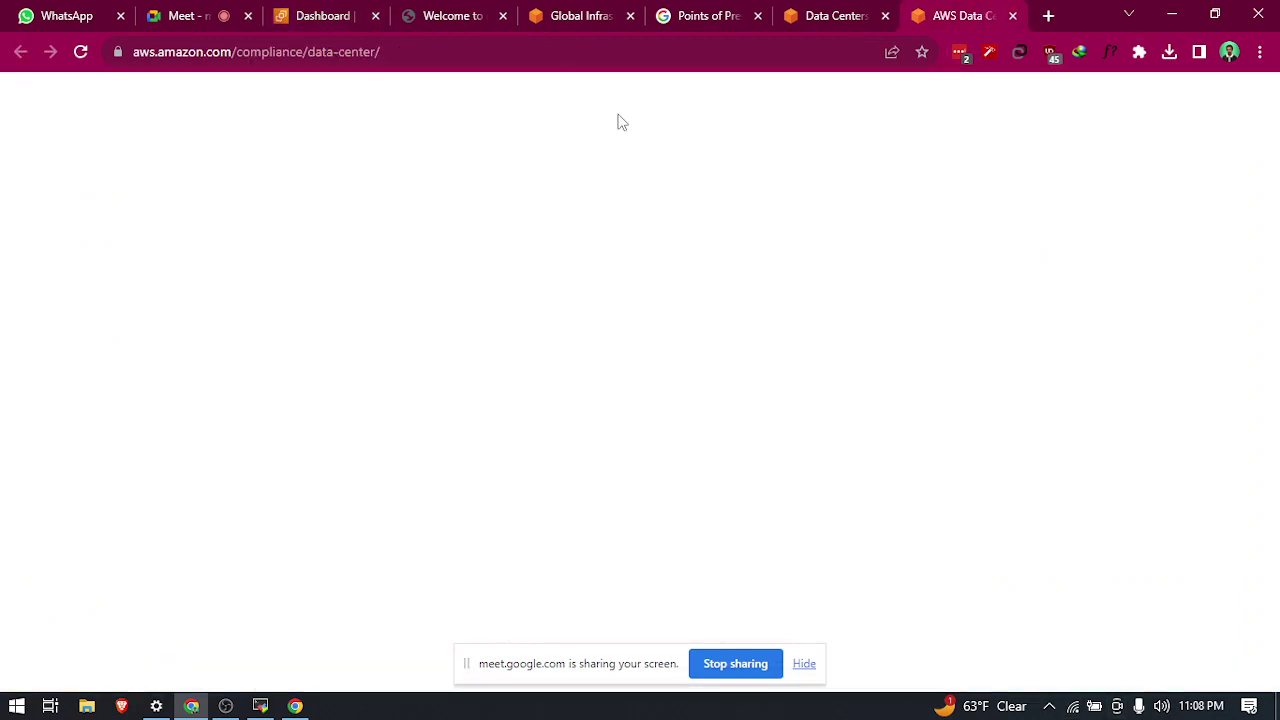
pyautogui.click(833, 14)
pyautogui.click(955, 14)
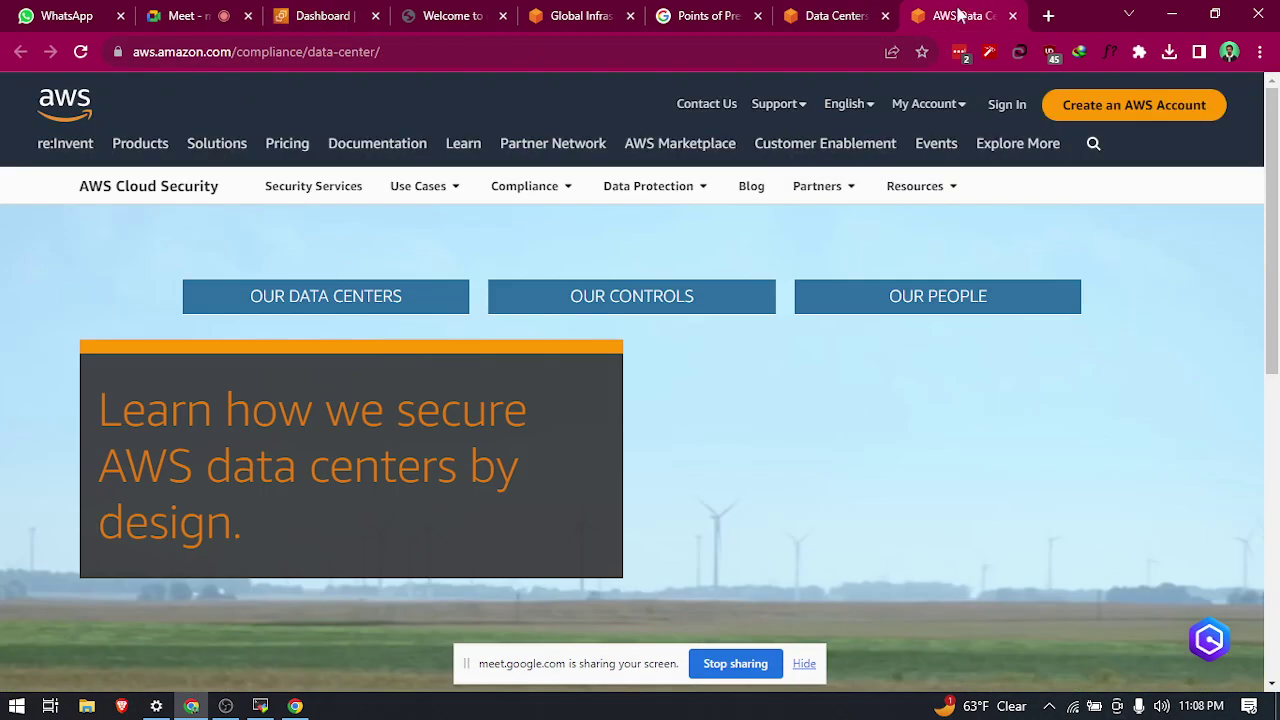
pyautogui.scroll(-6, 837, 317)
pyautogui.scroll(5, 837, 317)
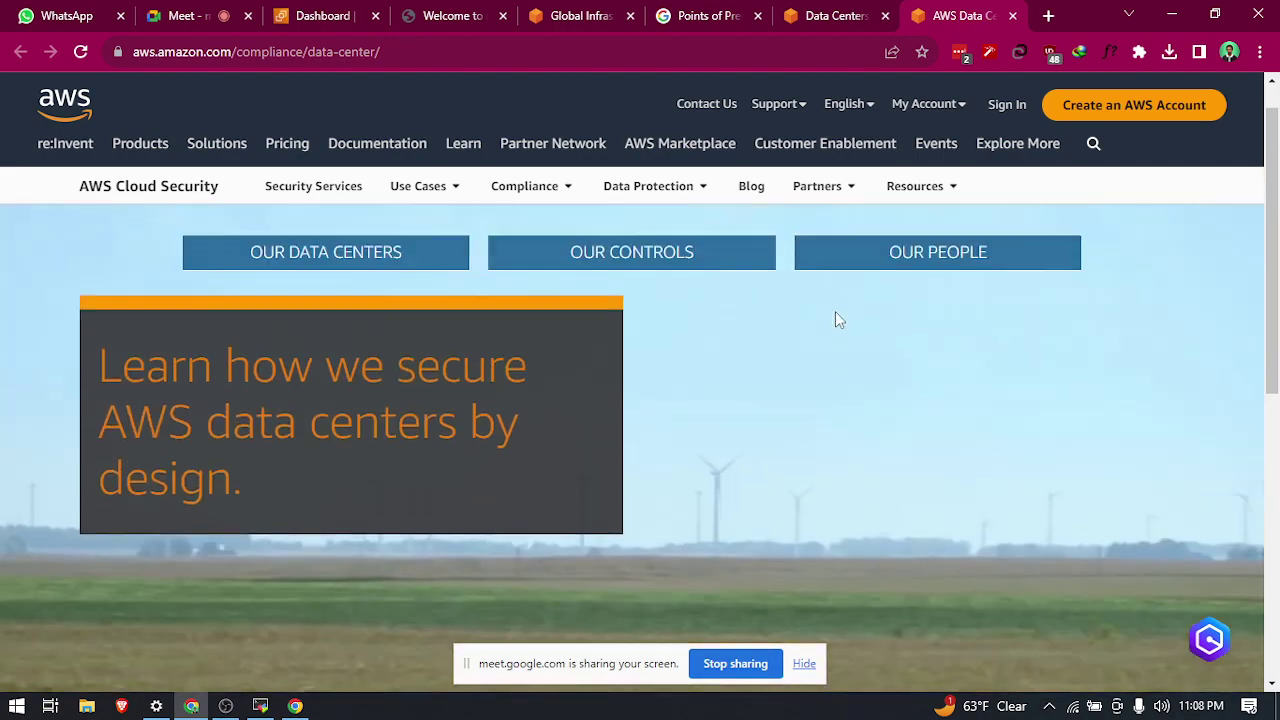
pyautogui.scroll(1, 838, 318)
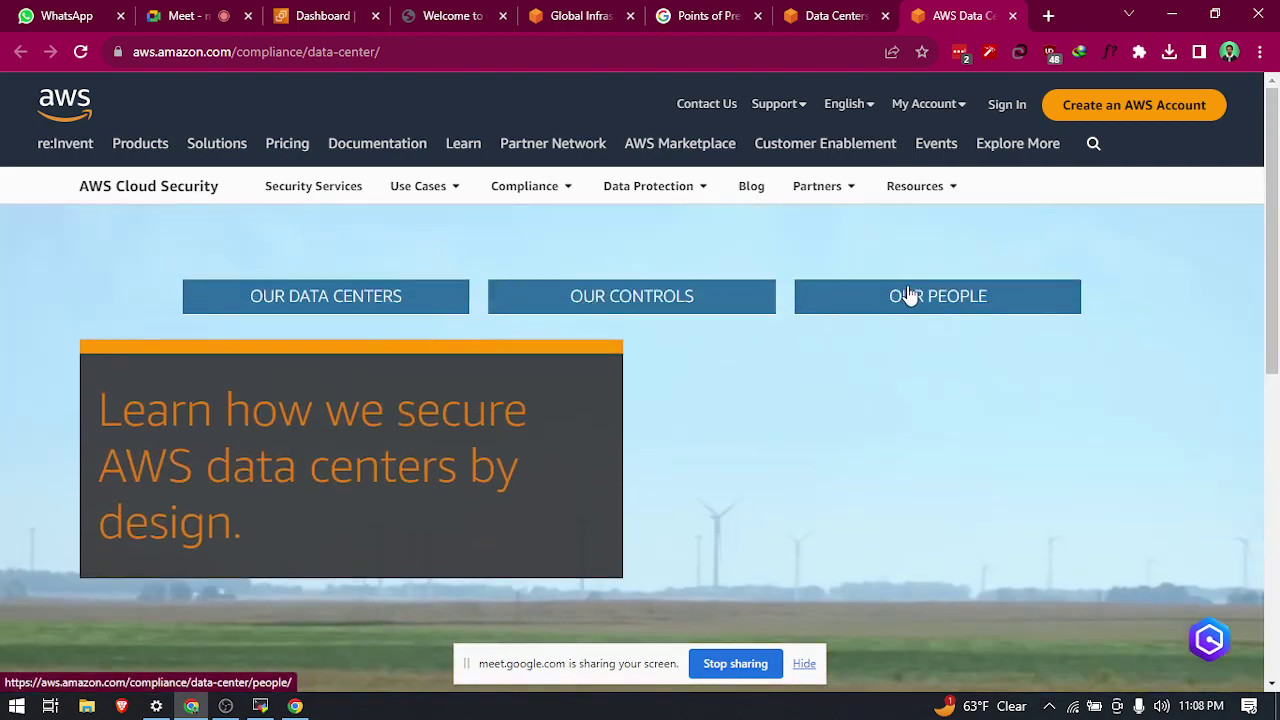
pyautogui.scroll(-5, 418, 459)
pyautogui.scroll(-2, 418, 459)
pyautogui.scroll(6, 424, 476)
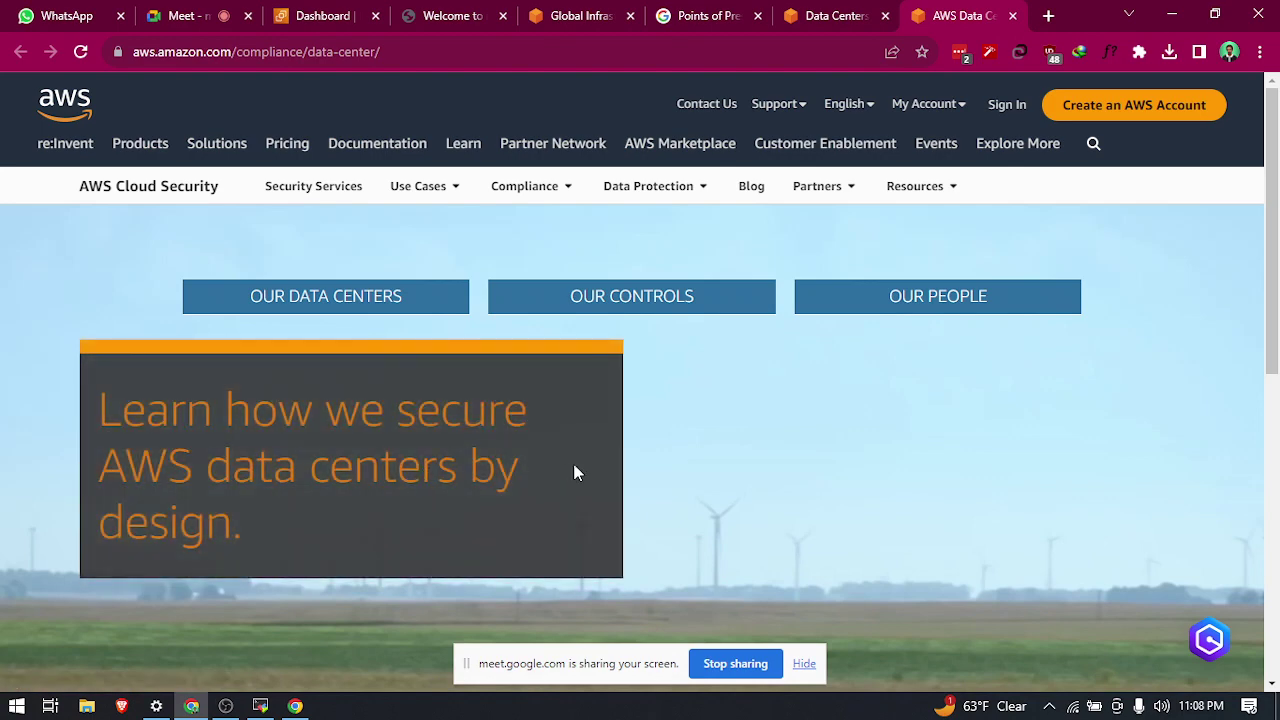
# - Go to Our Data Centers and review the Perimeter, Infrastructure, Data and Environmental layers
pyautogui.click(310, 315)
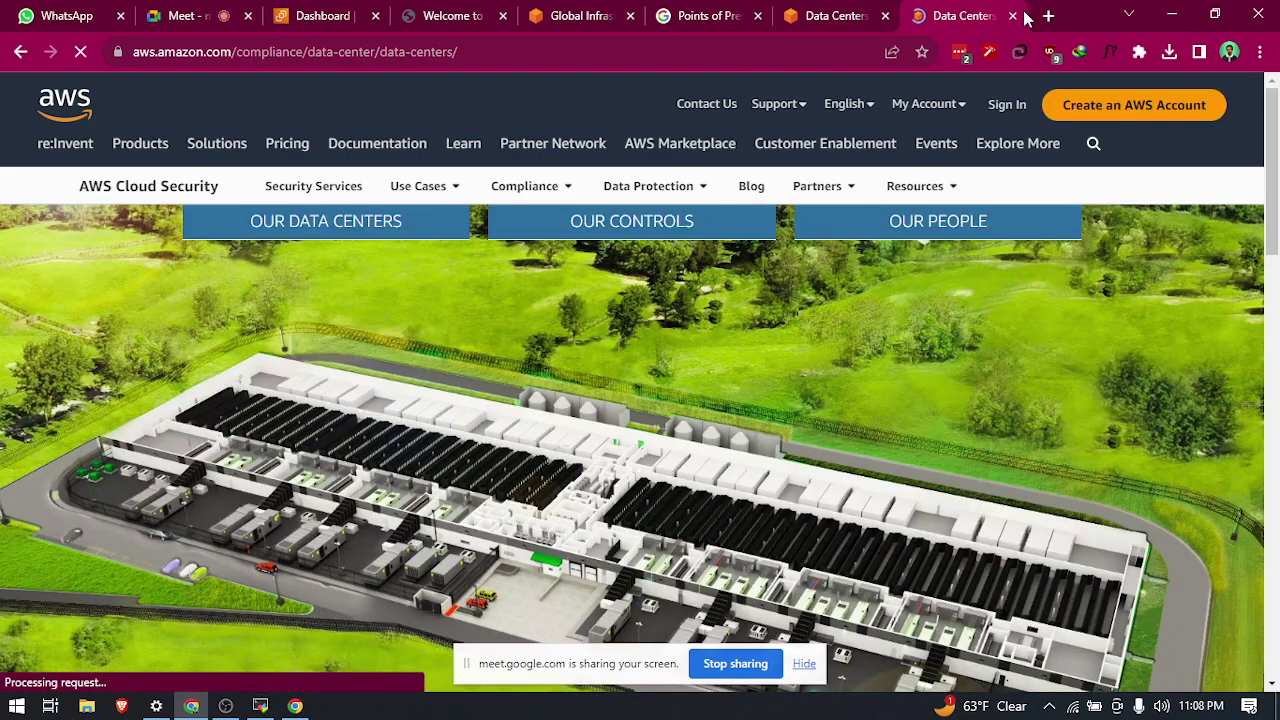
pyautogui.scroll(-2, 700, 402)
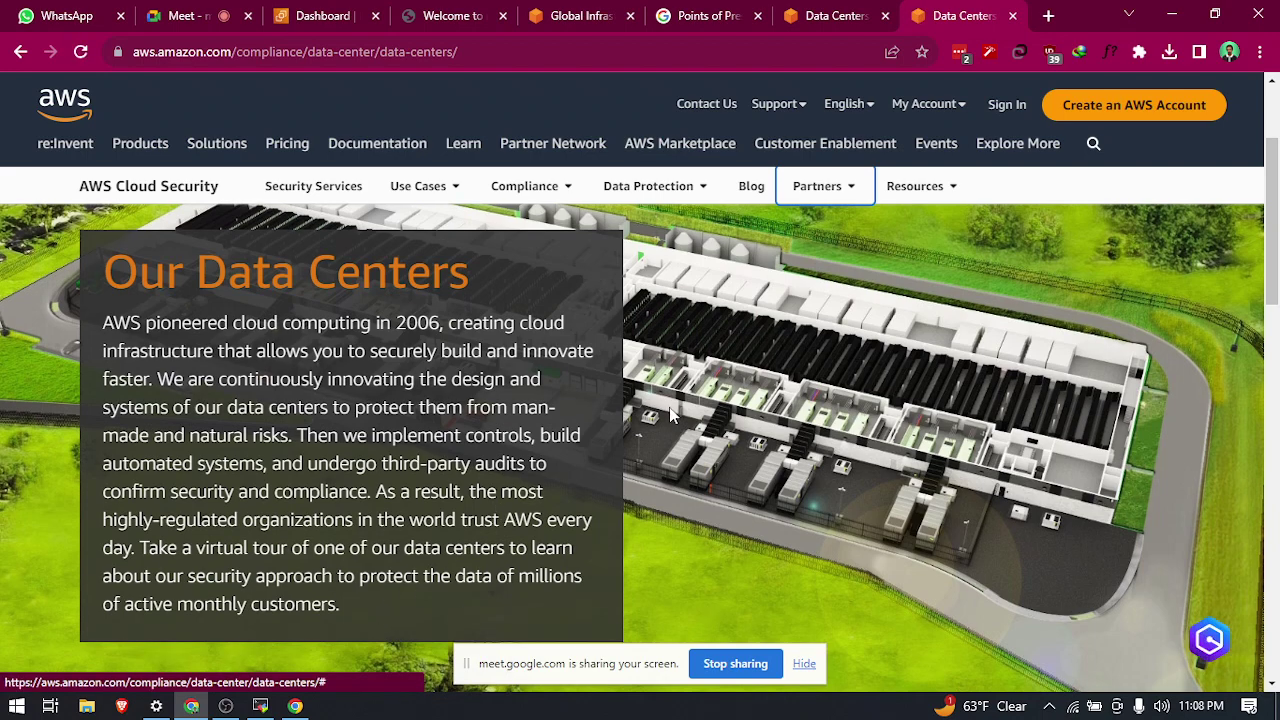
pyautogui.scroll(-5, 669, 407)
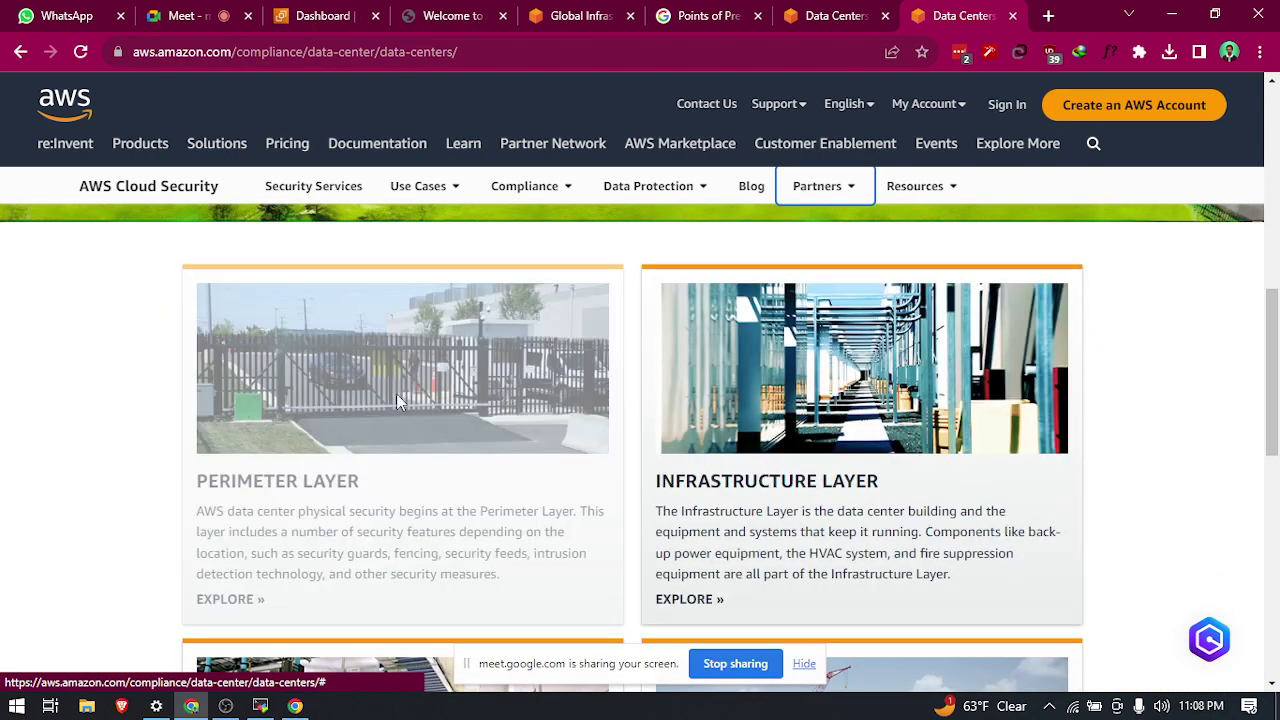
pyautogui.scroll(-4, 421, 420)
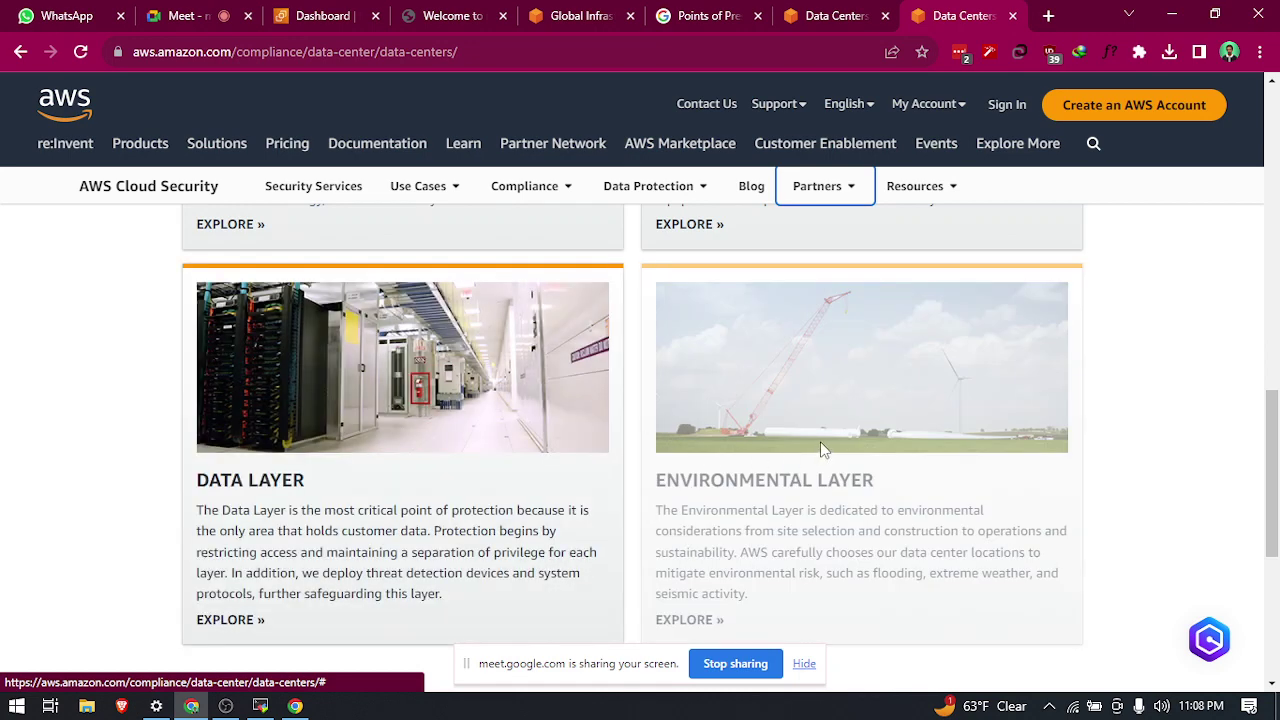
pyautogui.scroll(-4, 820, 449)
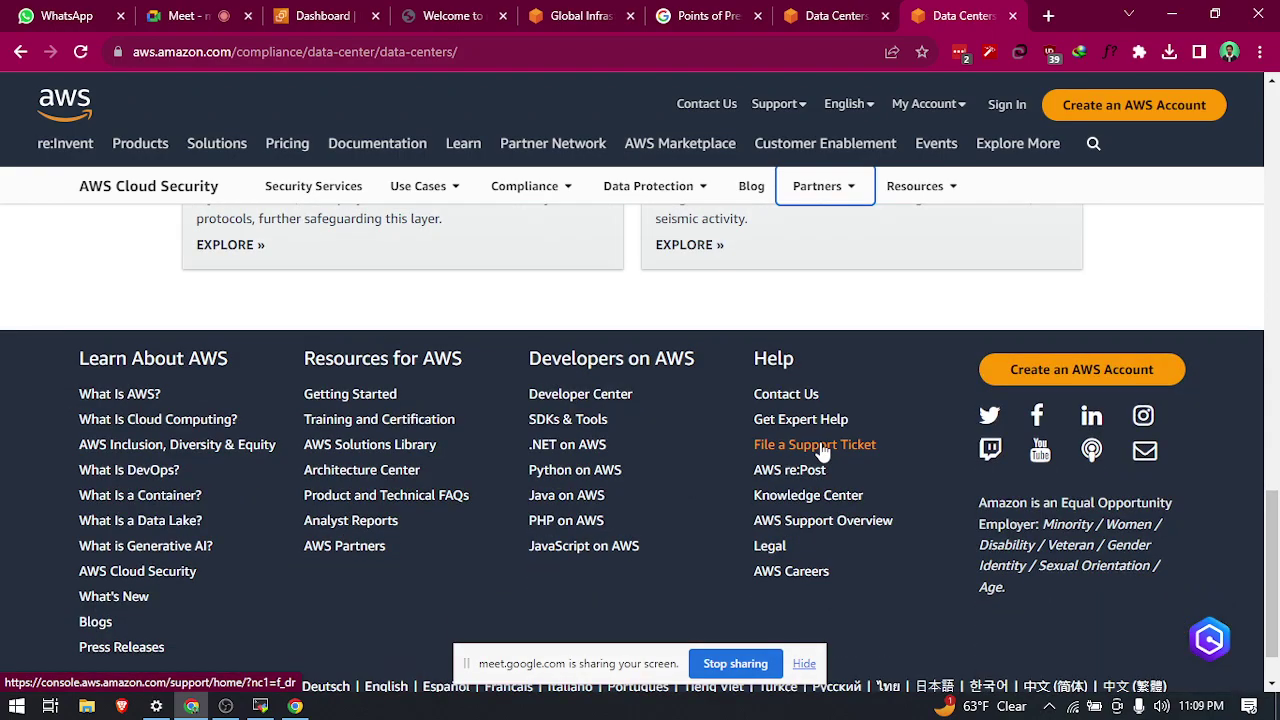
pyautogui.scroll(3, 822, 452)
pyautogui.scroll(10, 821, 449)
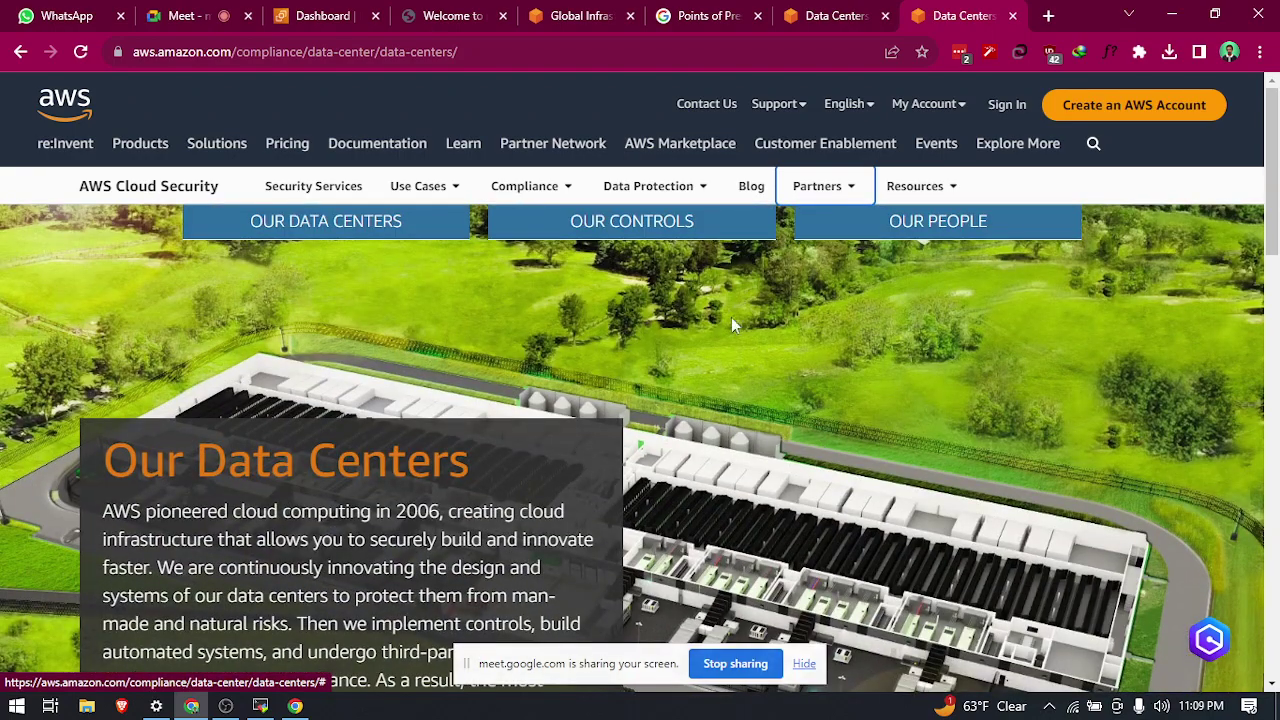
# - Close the duplicate Data Centers tab and go to Compliance > Shared Responsibility Model
pyautogui.click(1012, 16)
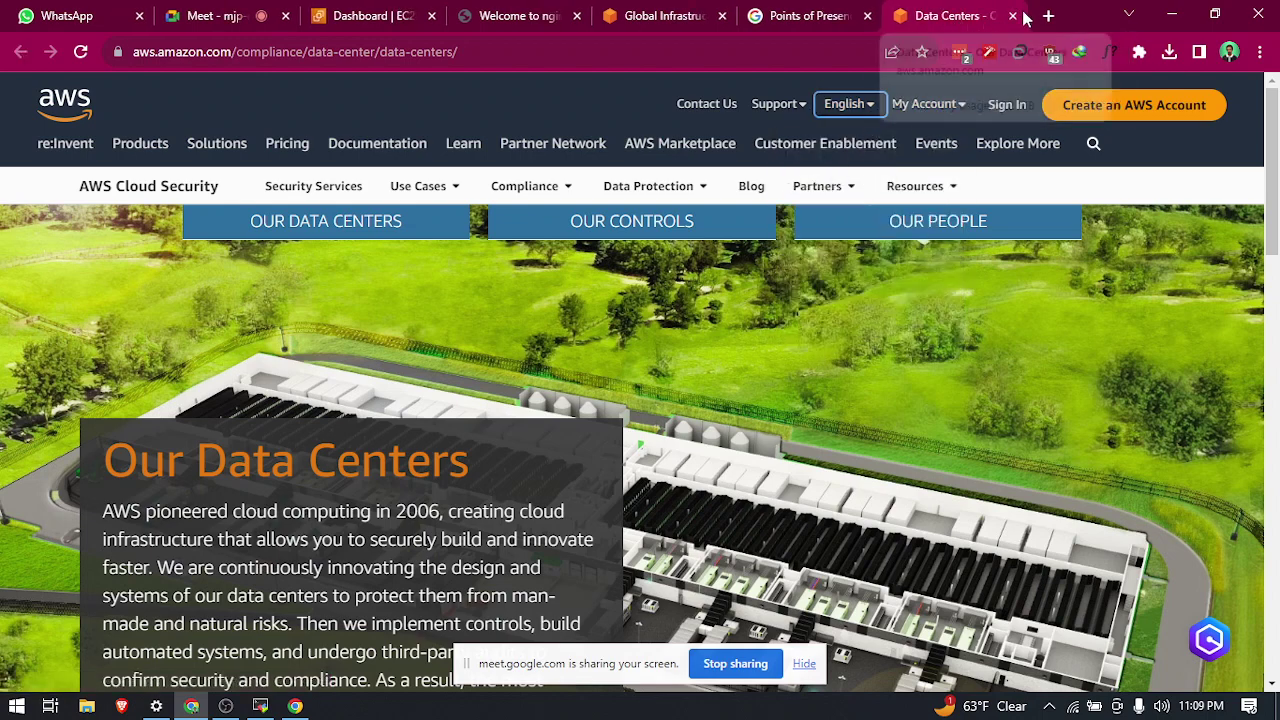
pyautogui.moveTo(553, 193)
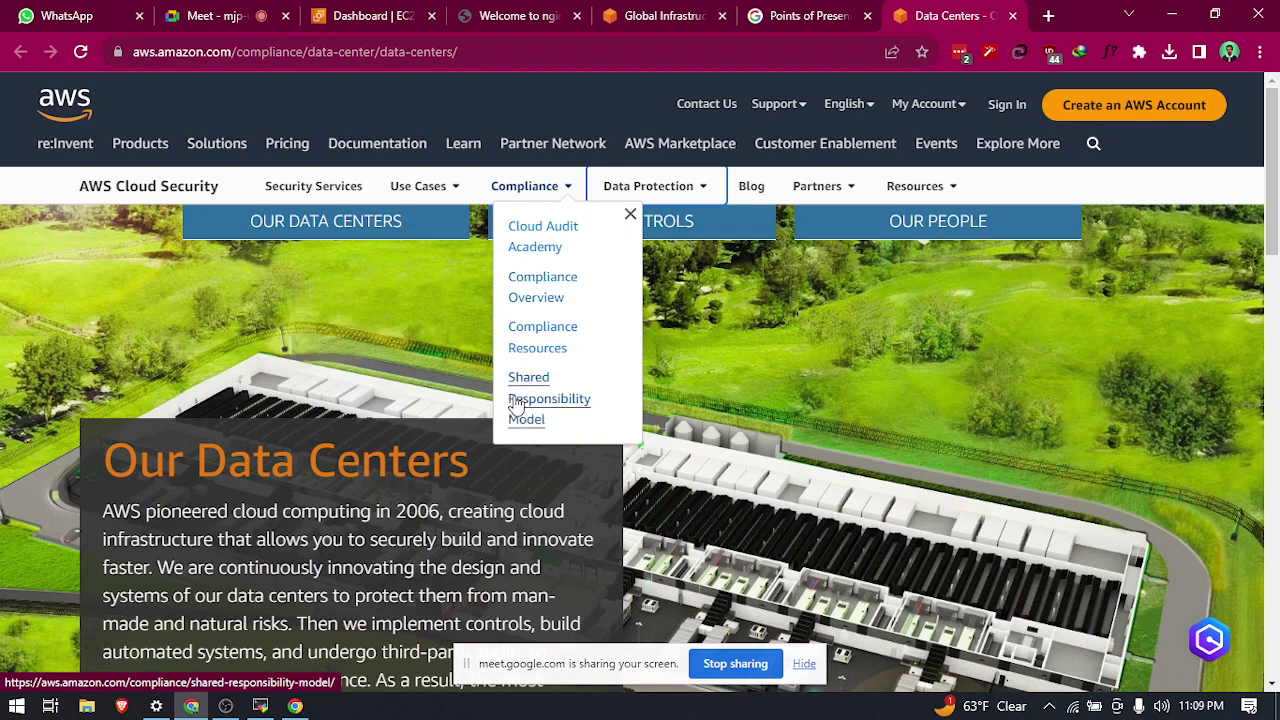
pyautogui.click(545, 410)
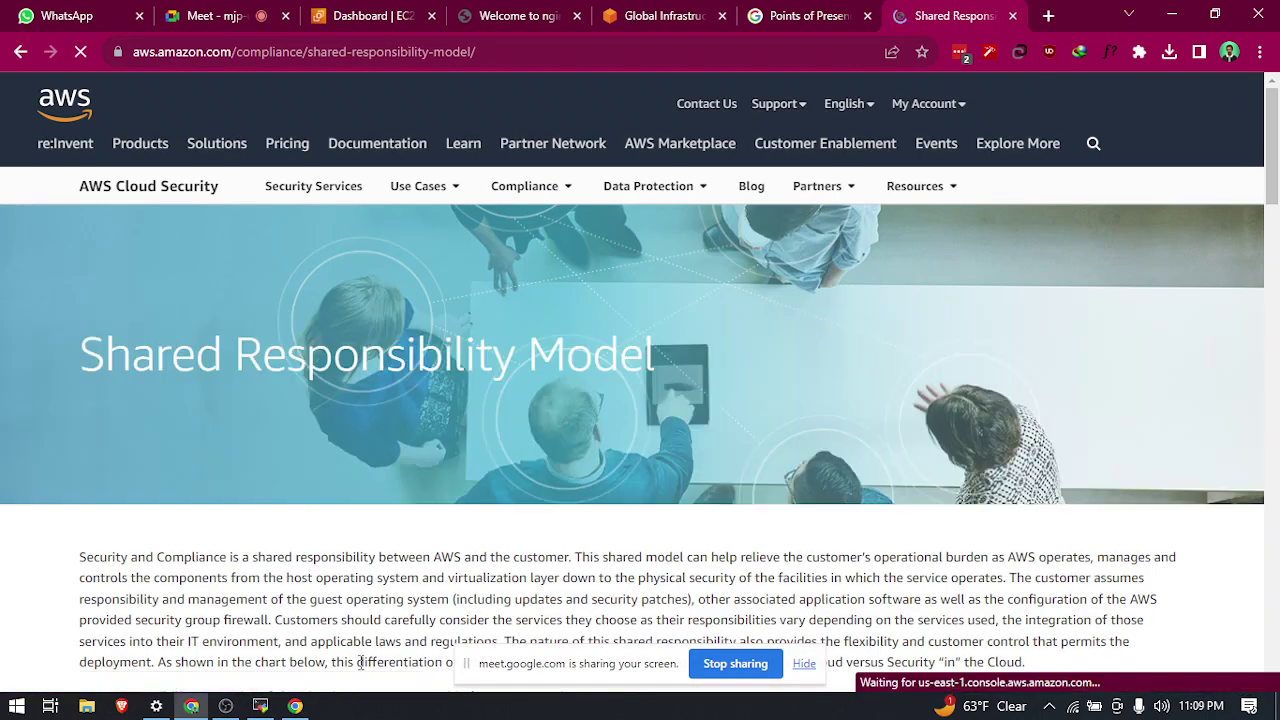
# - Scroll to the customer-versus-AWS responsibility diagram and bring up its image context menu
pyautogui.press('super+d')
pyautogui.press('super+d')
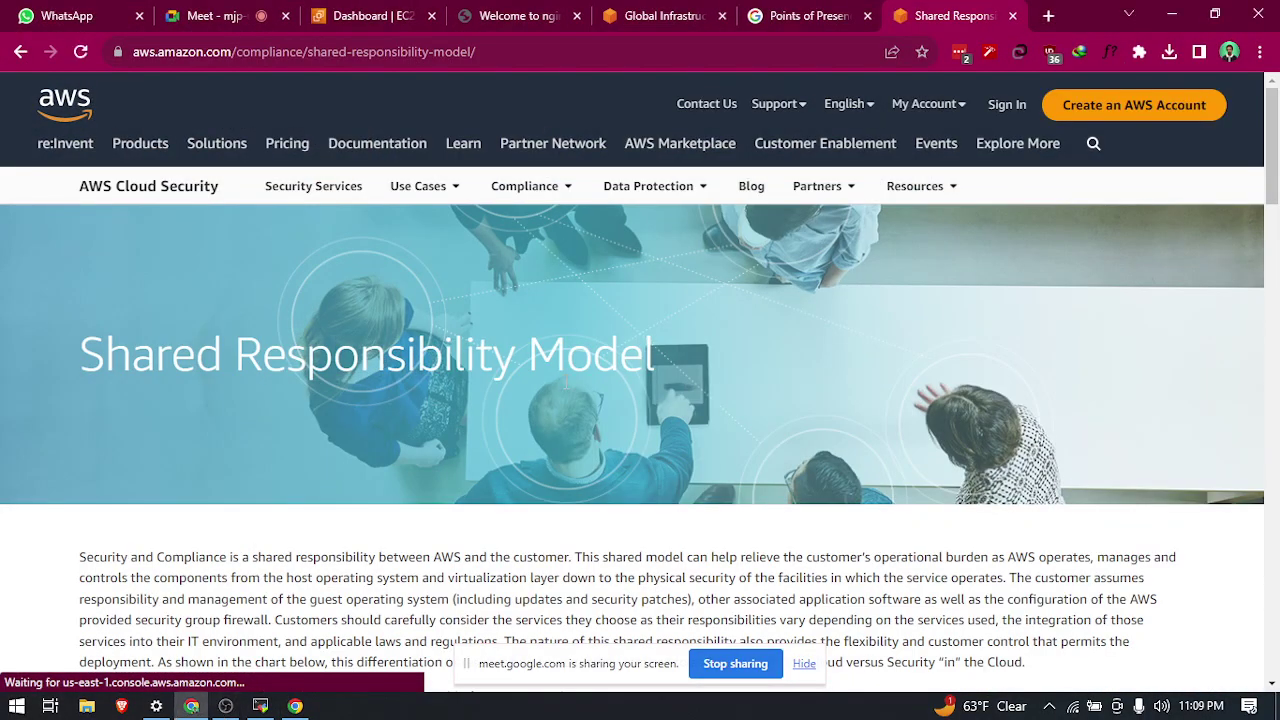
pyautogui.scroll(-2, 565, 388)
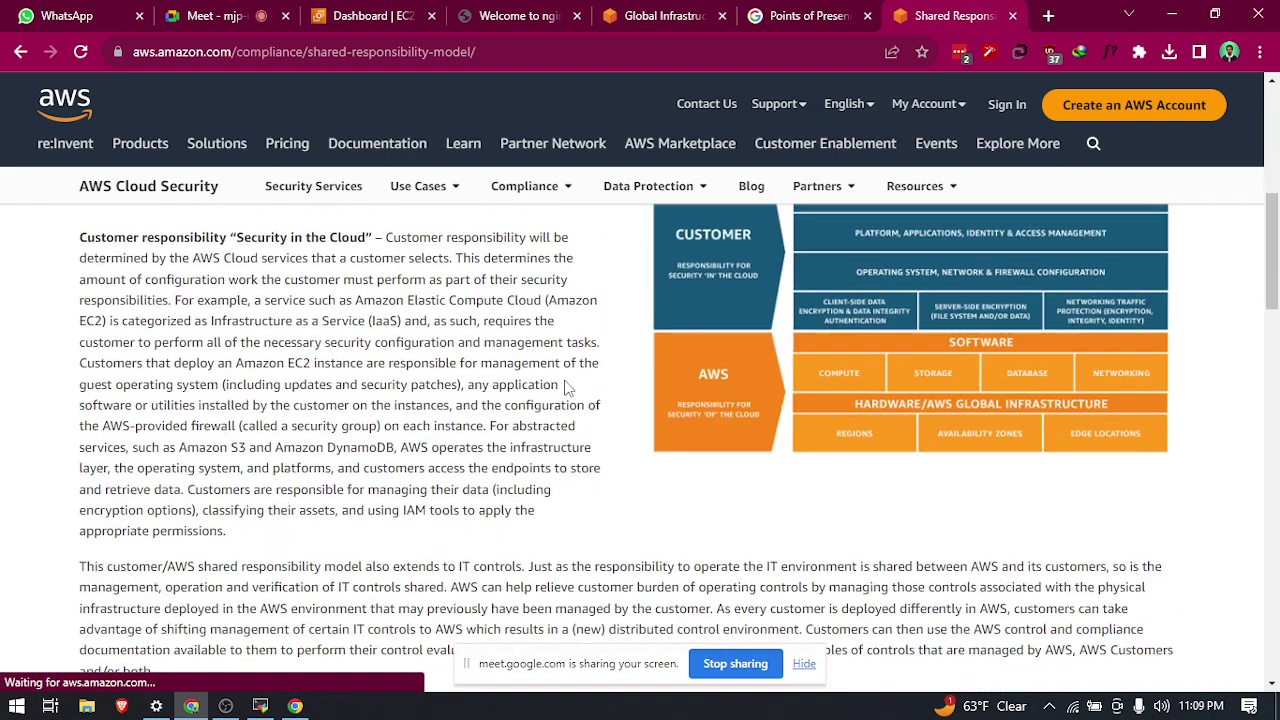
pyautogui.scroll(1, 565, 388)
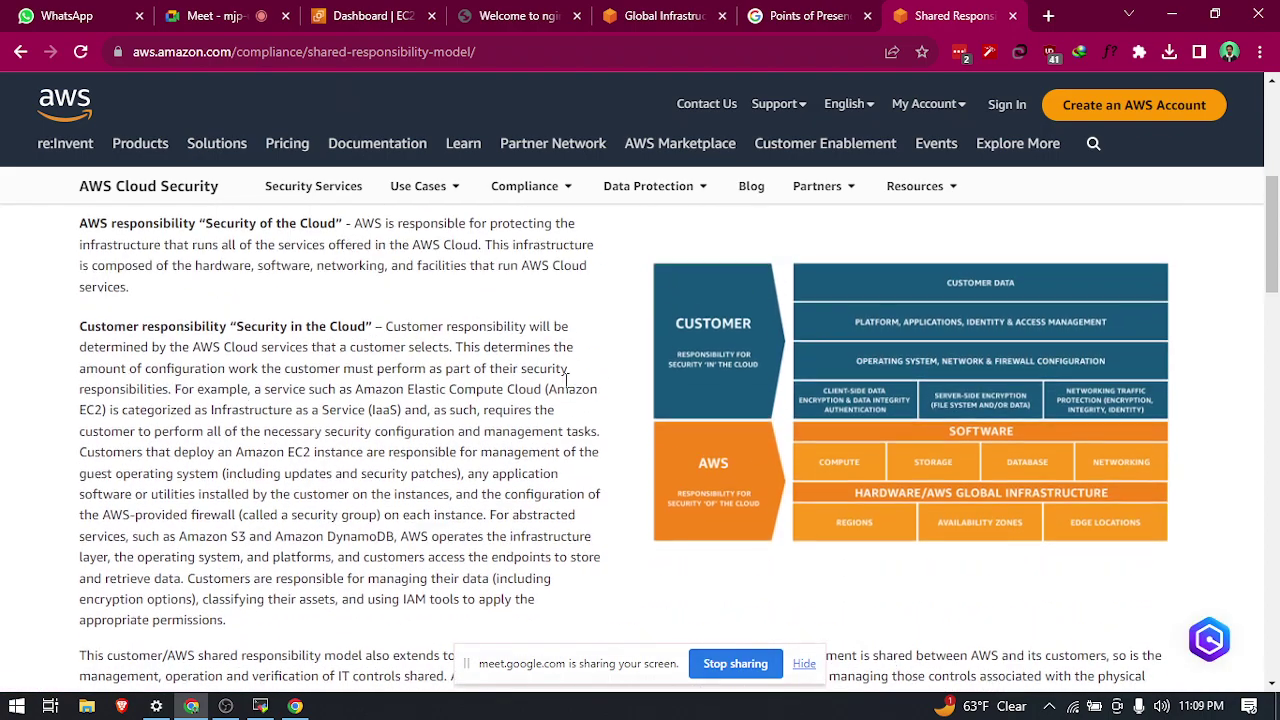
pyautogui.scroll(-4, 565, 388)
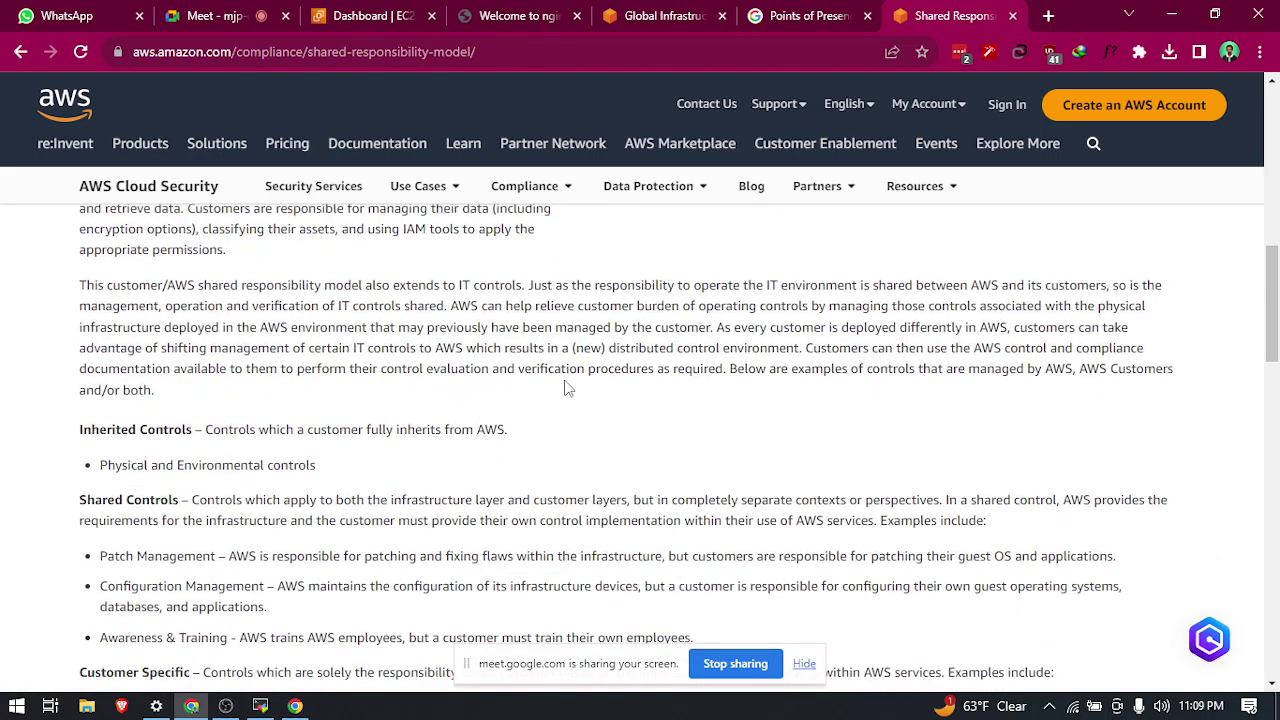
pyautogui.scroll(-3, 565, 388)
pyautogui.scroll(7, 565, 388)
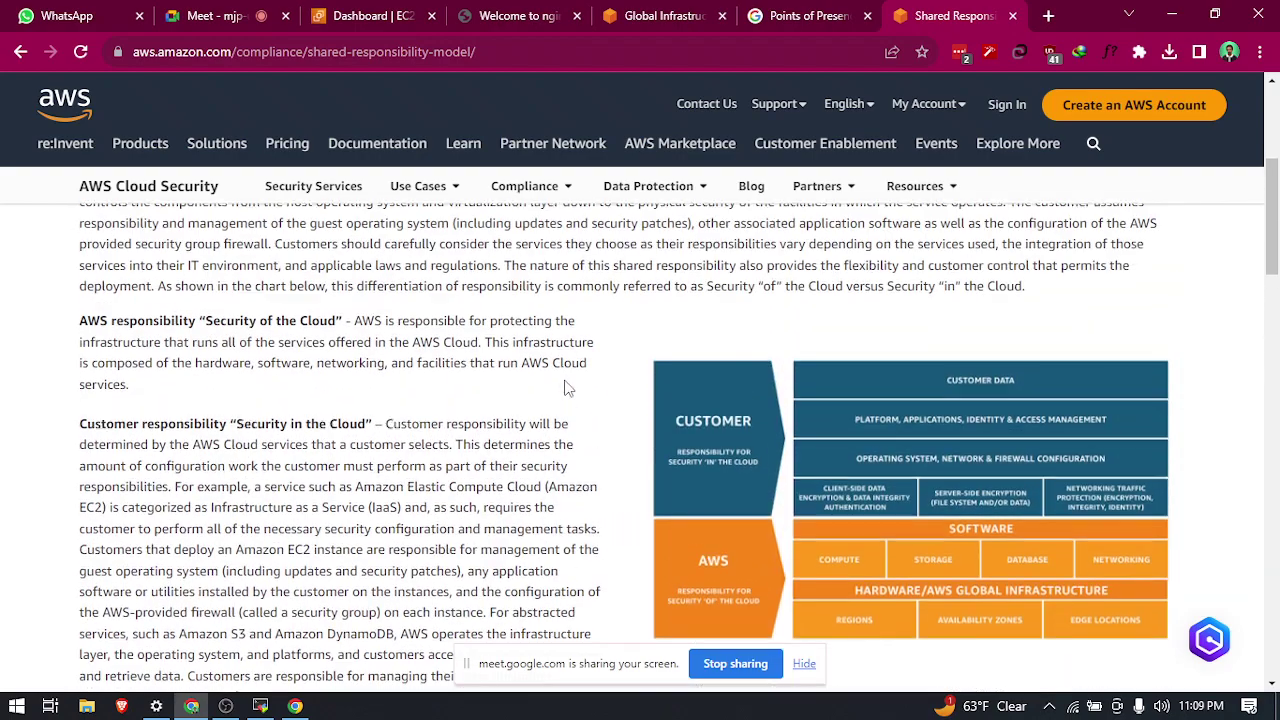
pyautogui.scroll(-1, 566, 385)
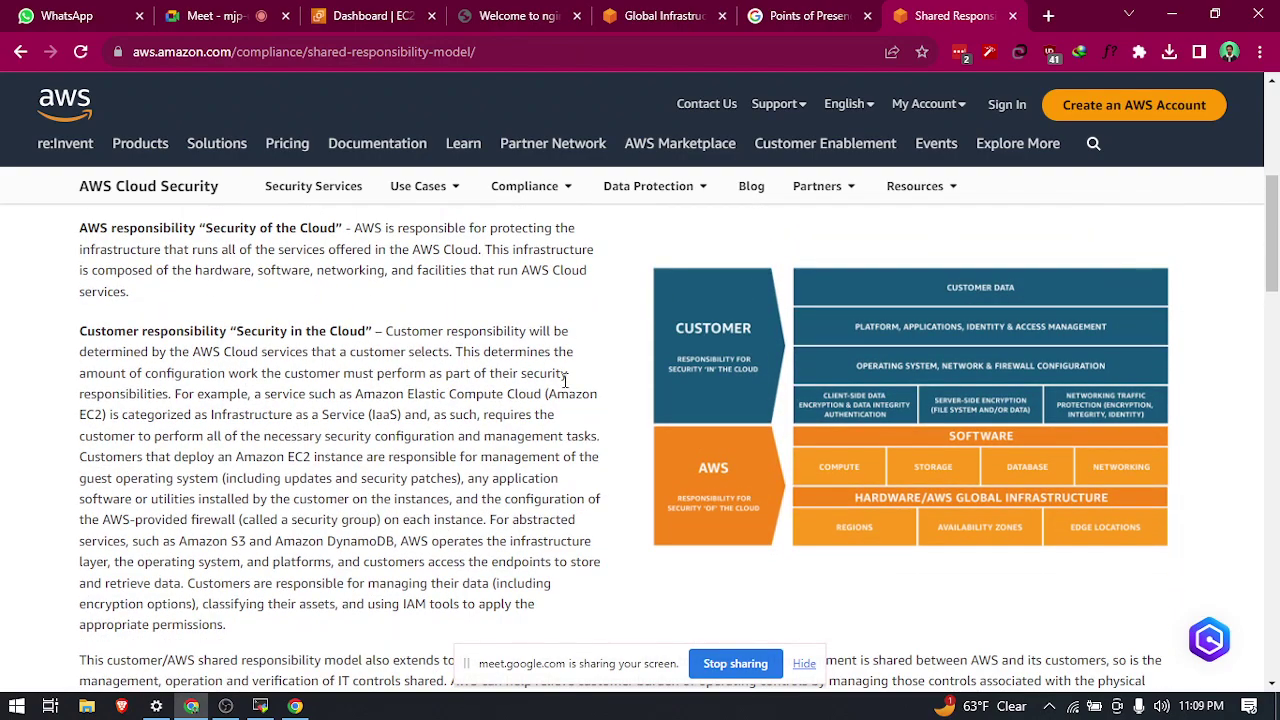
pyautogui.rightClick(828, 402)
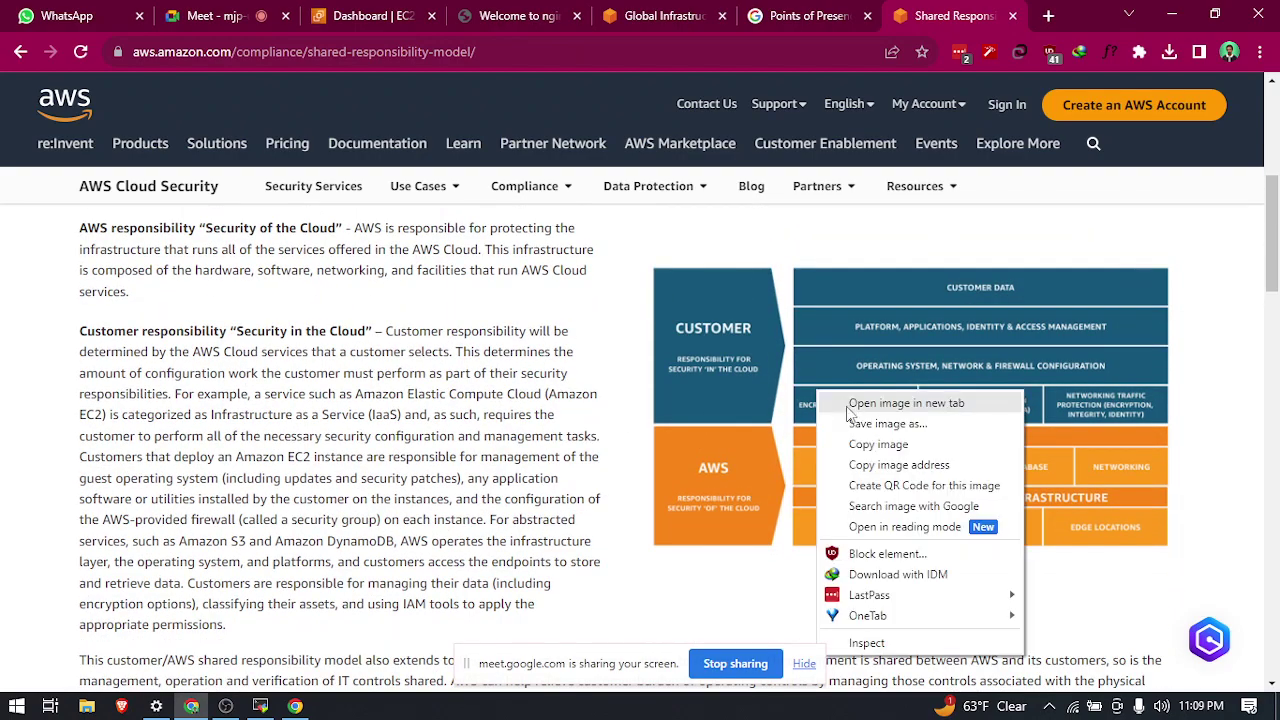
# - Open the Shared Responsibility Model diagram in a new tab and switch to it
pyautogui.click(870, 405)
pyautogui.hotkey('ctrl', 'Tab')
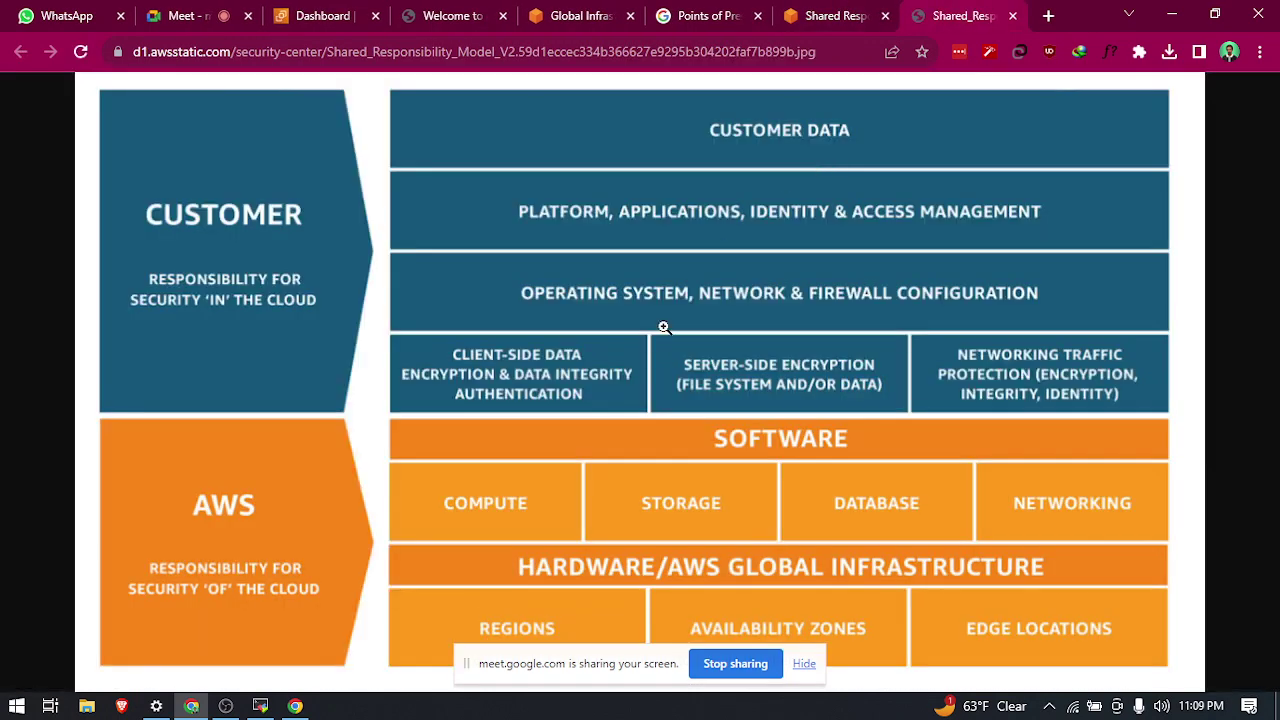
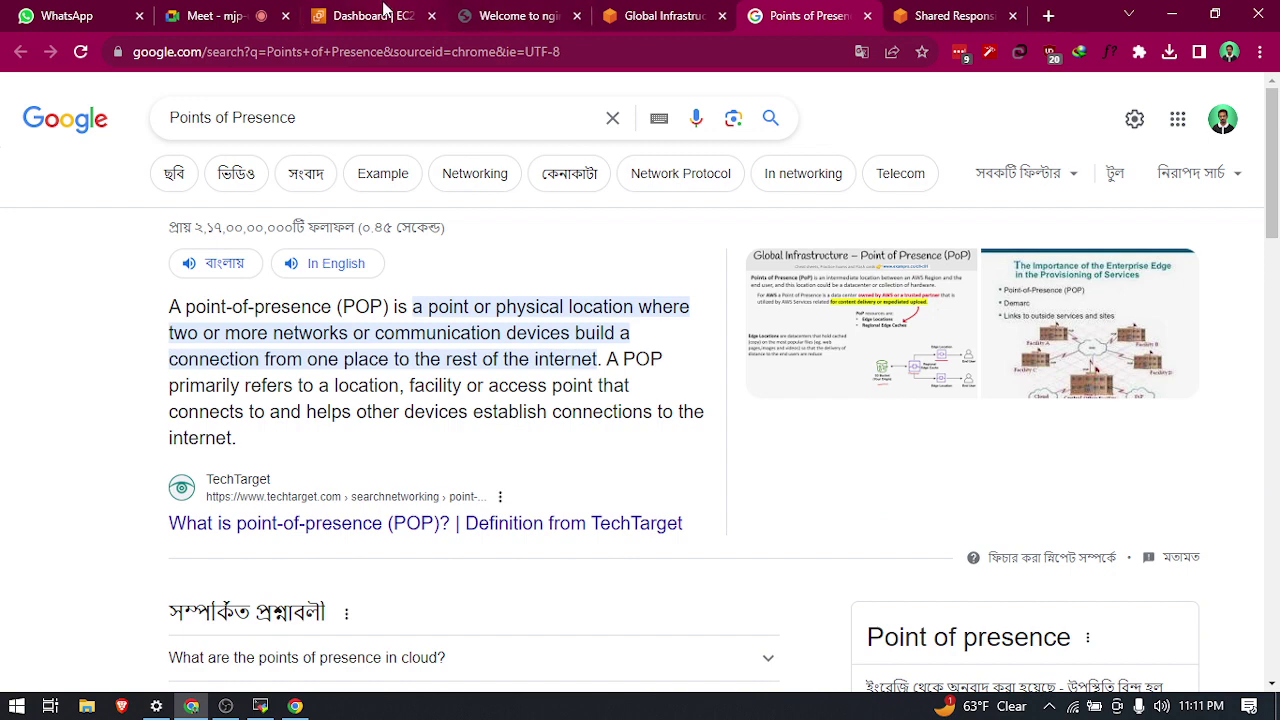
# - Switch to the Dashboard | EC2 tab and open the Instances (running) list
pyautogui.click(387, 12)
pyautogui.click(330, 300)
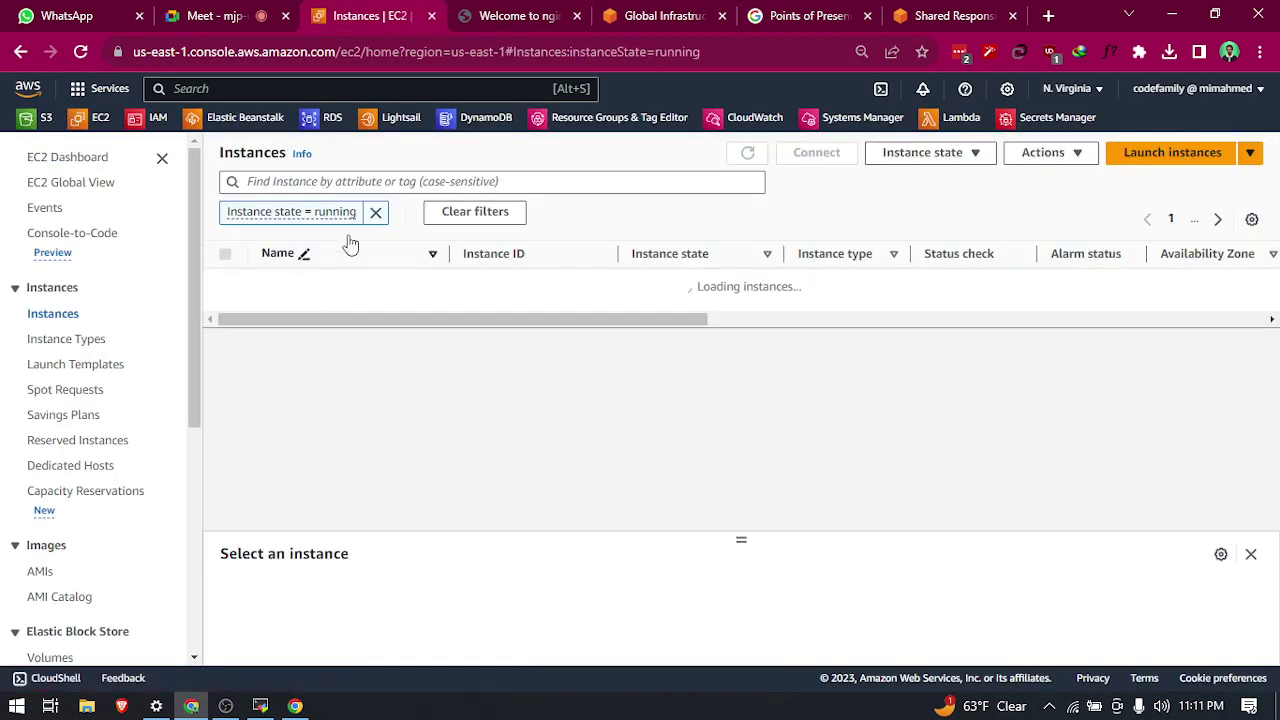
# - Clear the running-only filter and stop the php-app instance
pyautogui.click(376, 211)
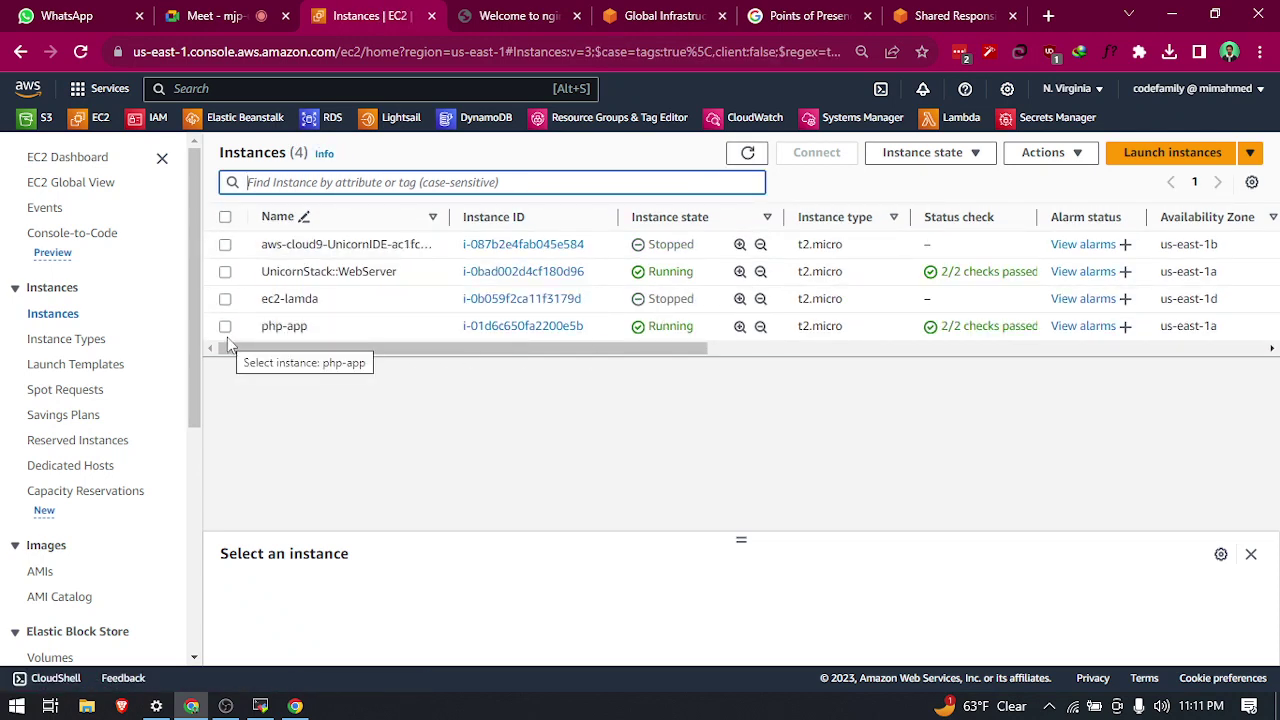
pyautogui.click(226, 327)
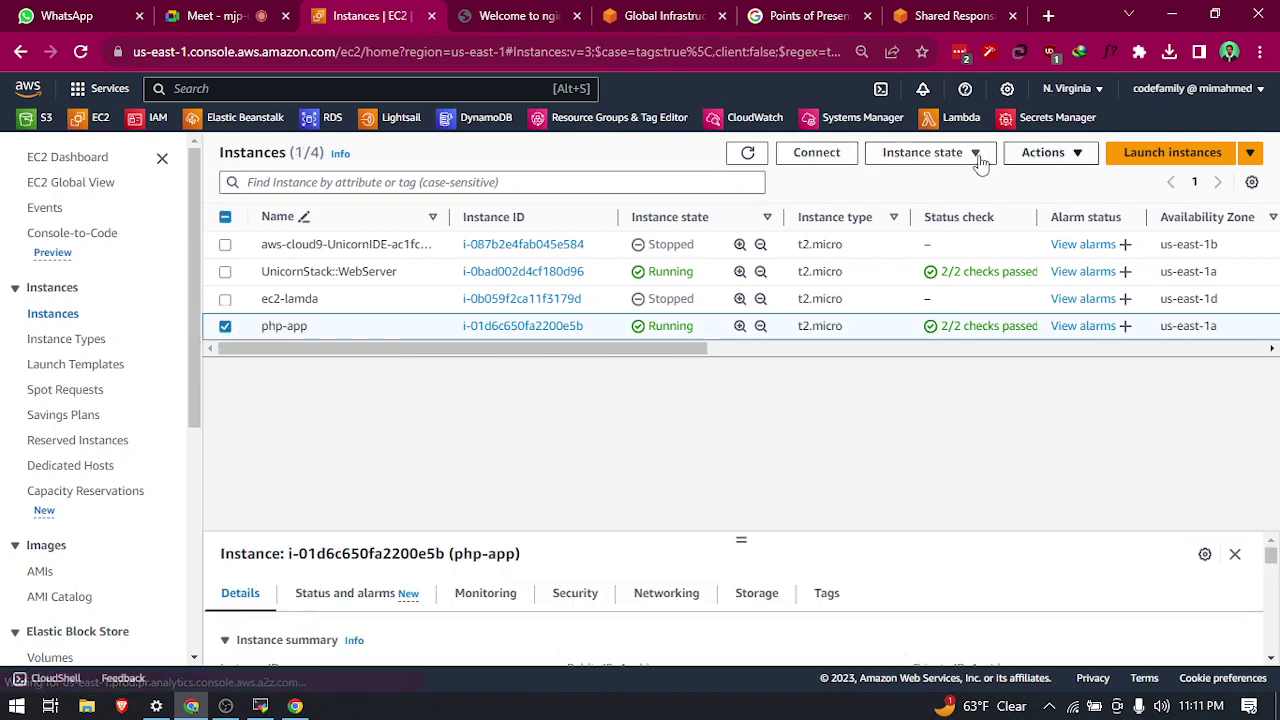
pyautogui.click(933, 156)
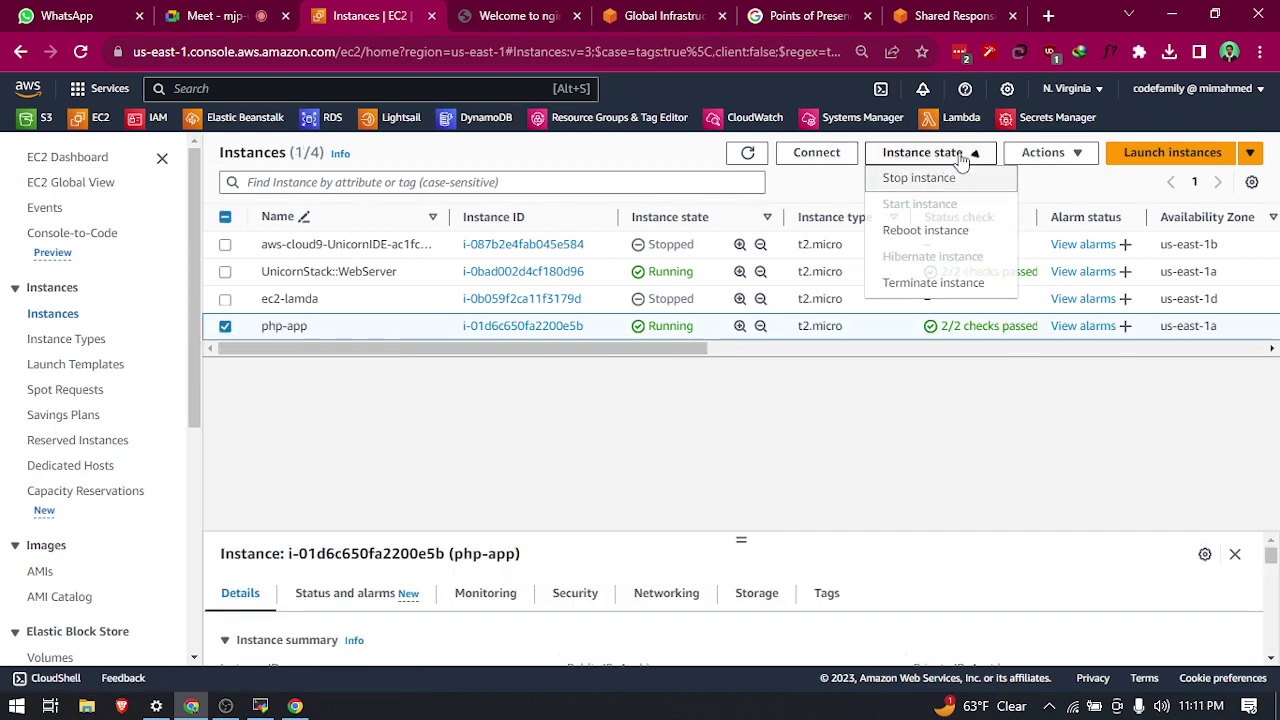
pyautogui.click(892, 180)
pyautogui.click(945, 475)
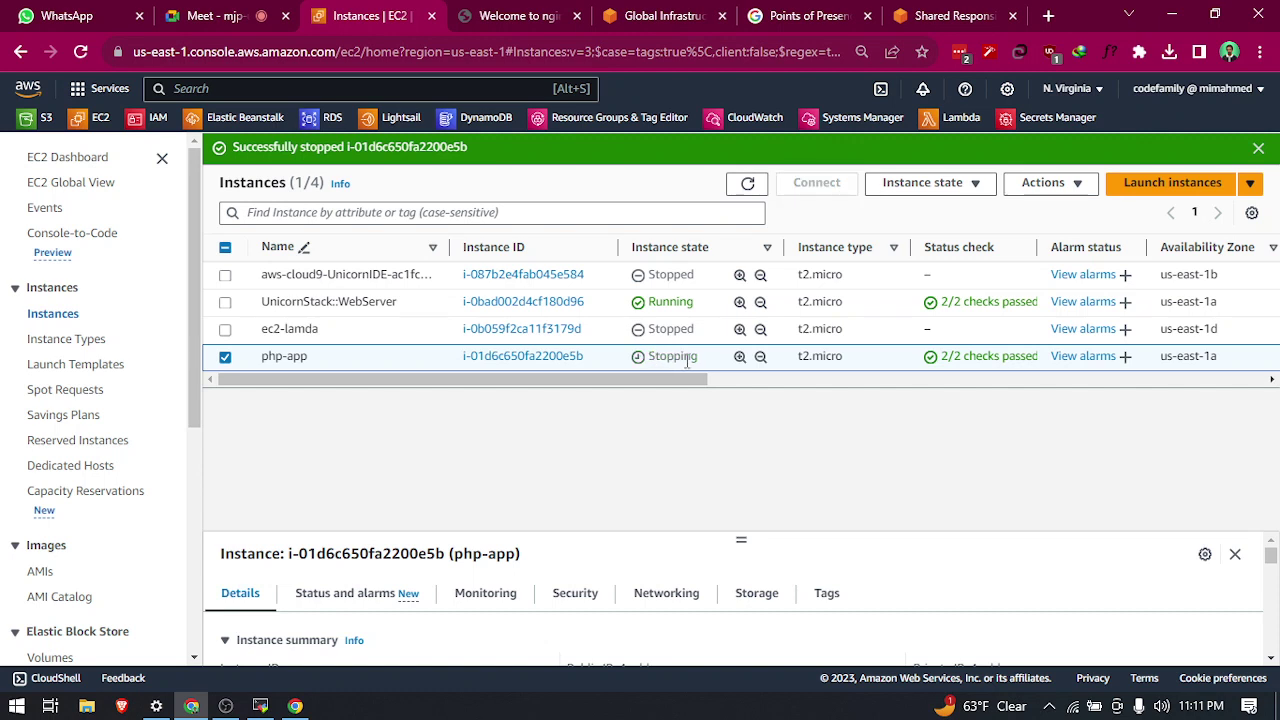
# - Enlarge the details panel and confirm php-app and ec2-lamda both show Stopped
pyautogui.moveTo(649, 329); pyautogui.dragTo(694, 329)
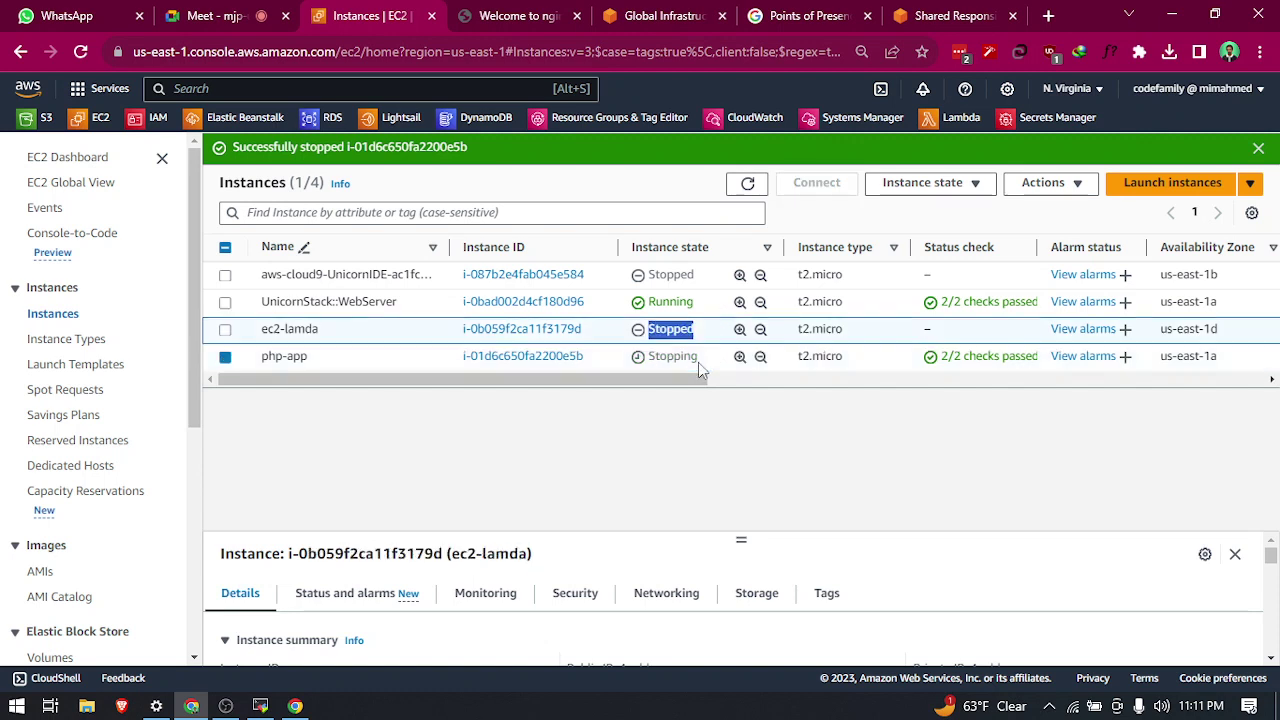
pyautogui.click(698, 362)
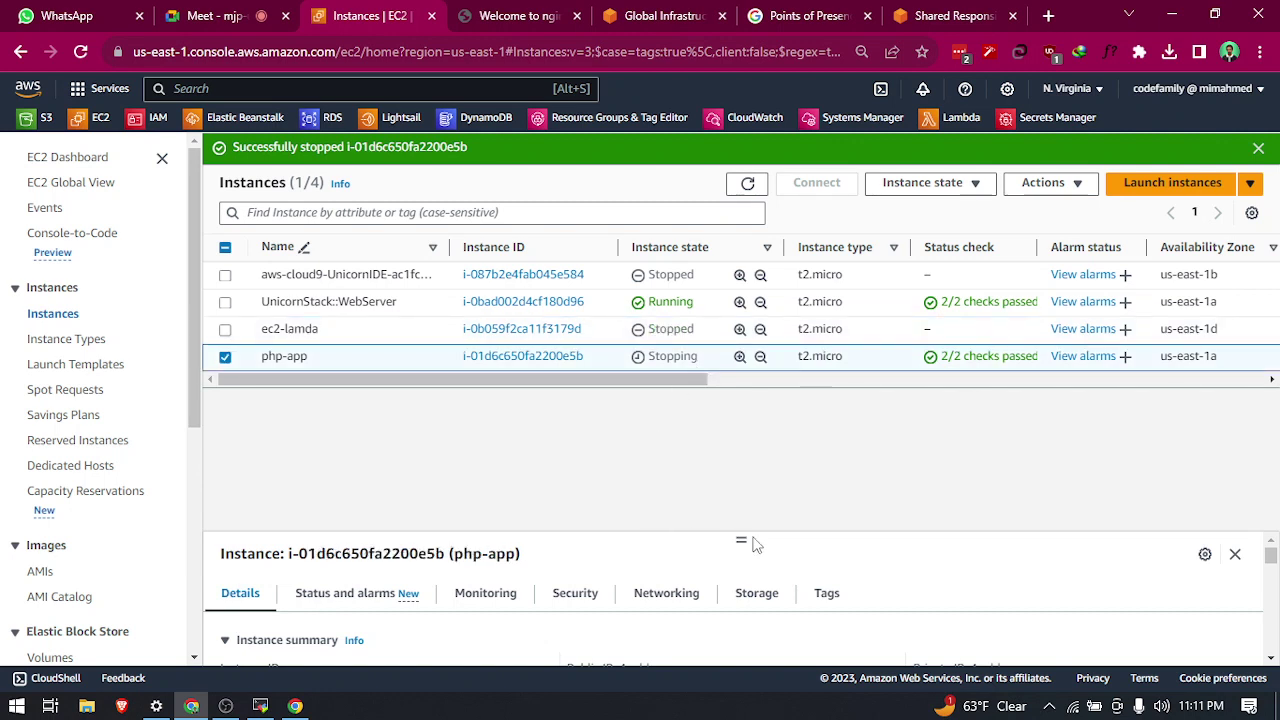
pyautogui.moveTo(752, 545); pyautogui.dragTo(779, 406)
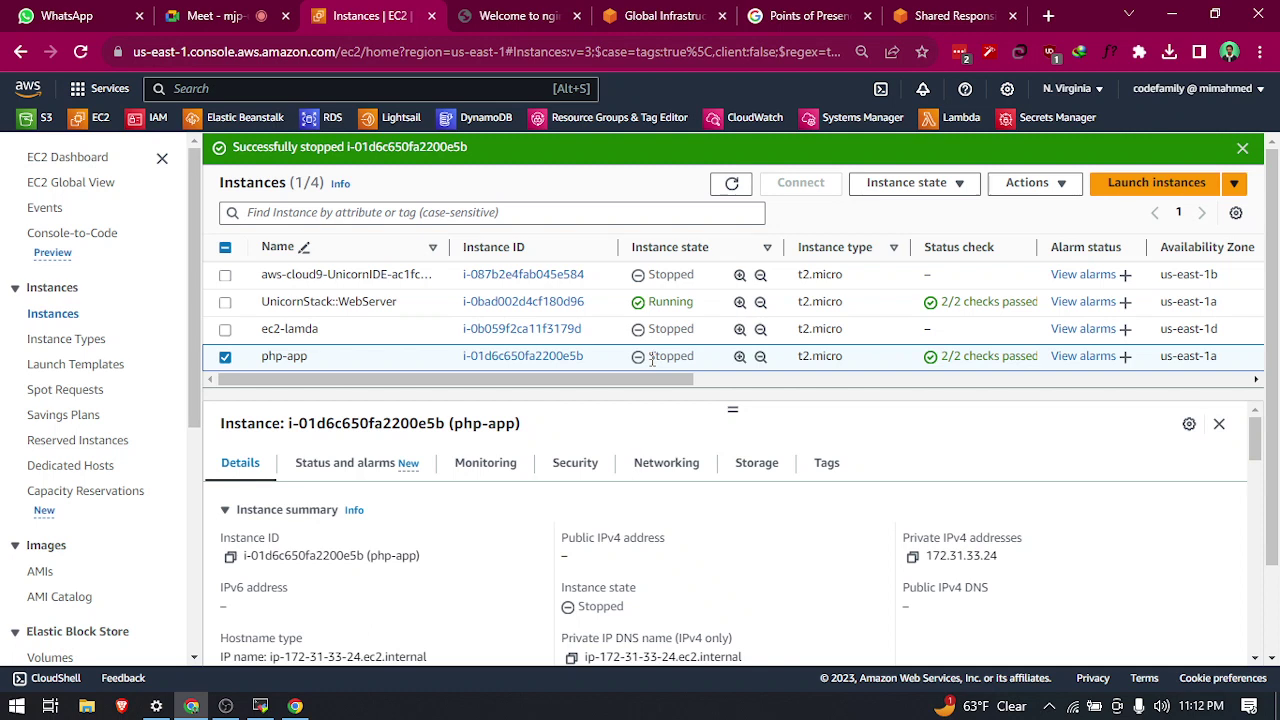
pyautogui.moveTo(650, 358); pyautogui.dragTo(697, 367)
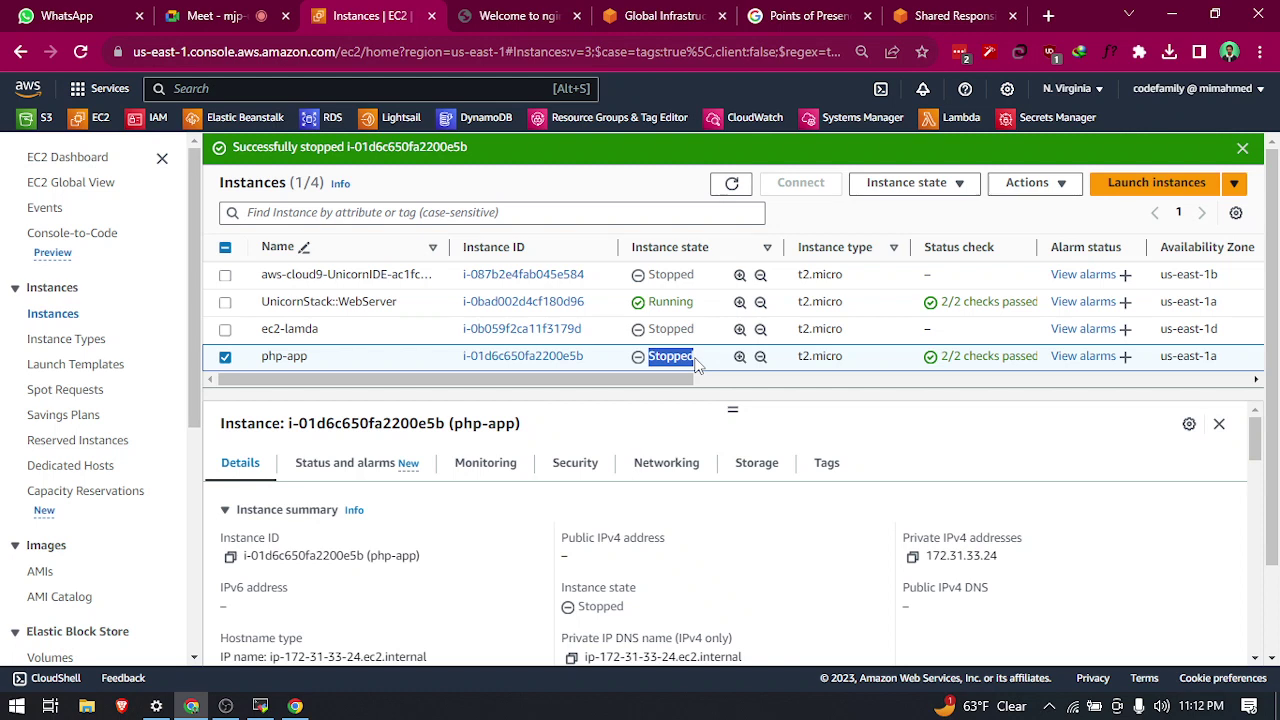
pyautogui.click(694, 366)
# - Terminate the selected php-app instance and confirm the Terminate dialog
pyautogui.click(909, 185)
pyautogui.click(889, 325)
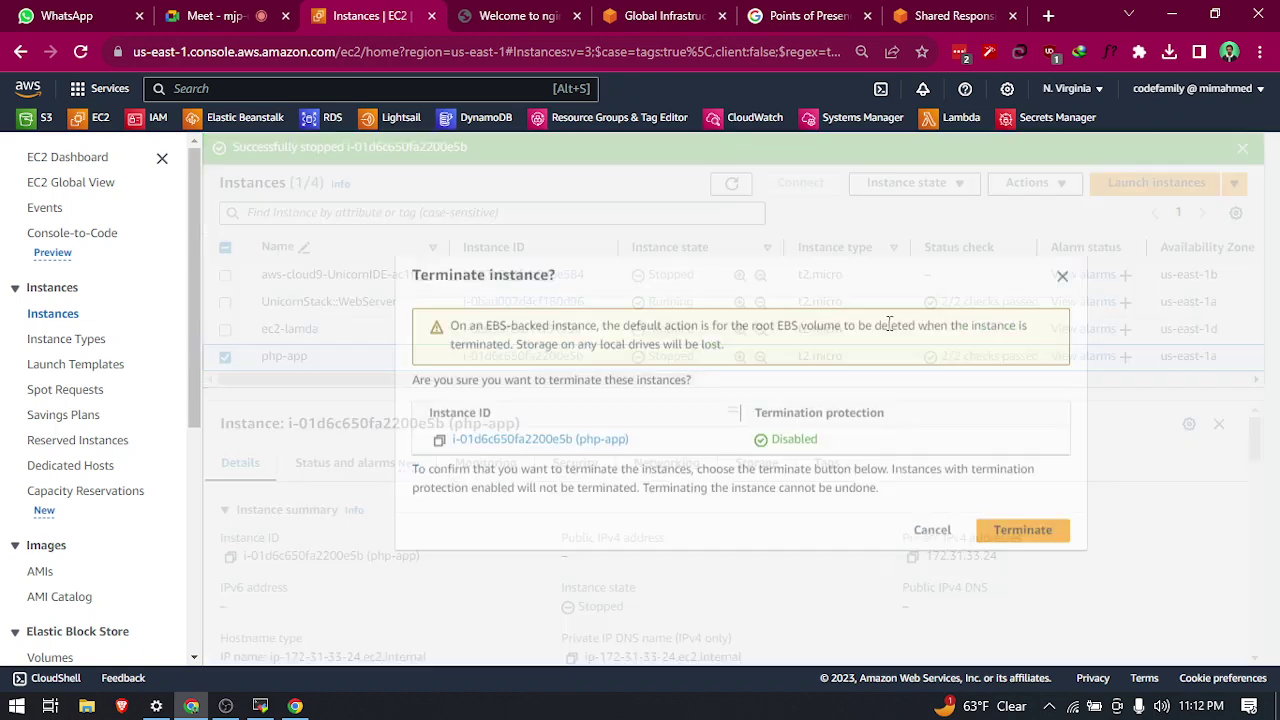
pyautogui.click(990, 533)
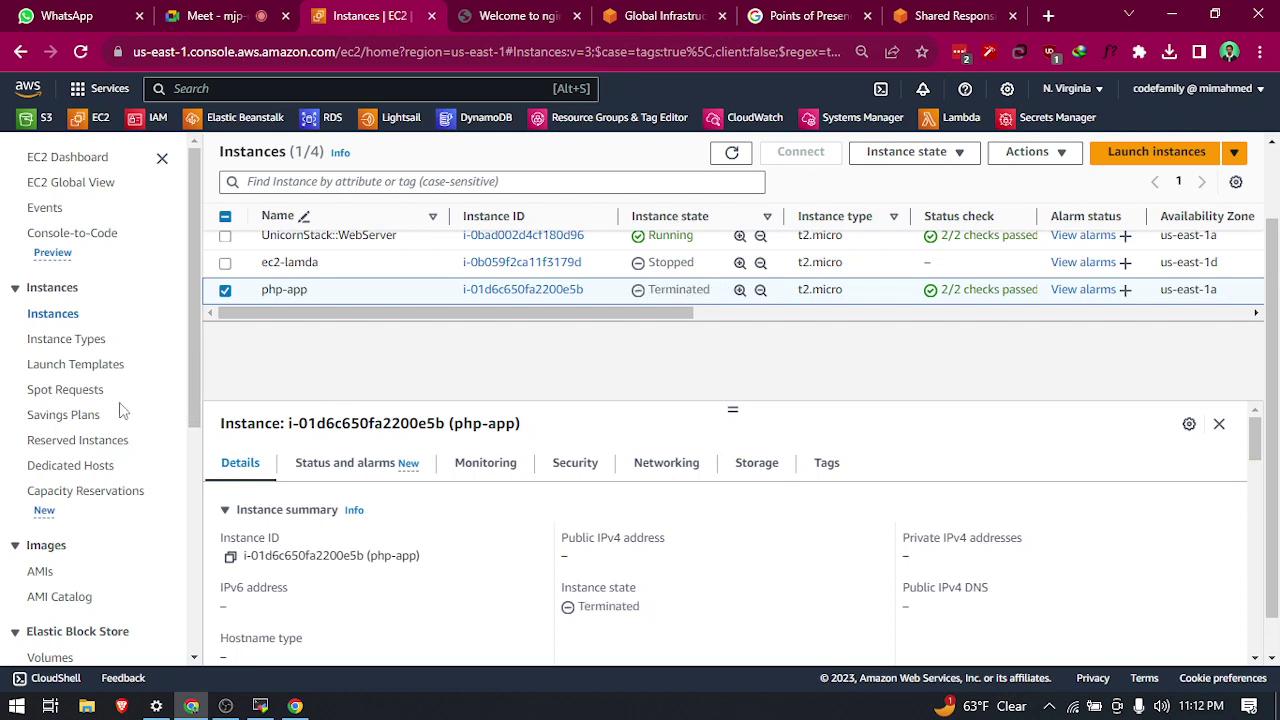
pyautogui.moveTo(192, 281); pyautogui.dragTo(154, 455)
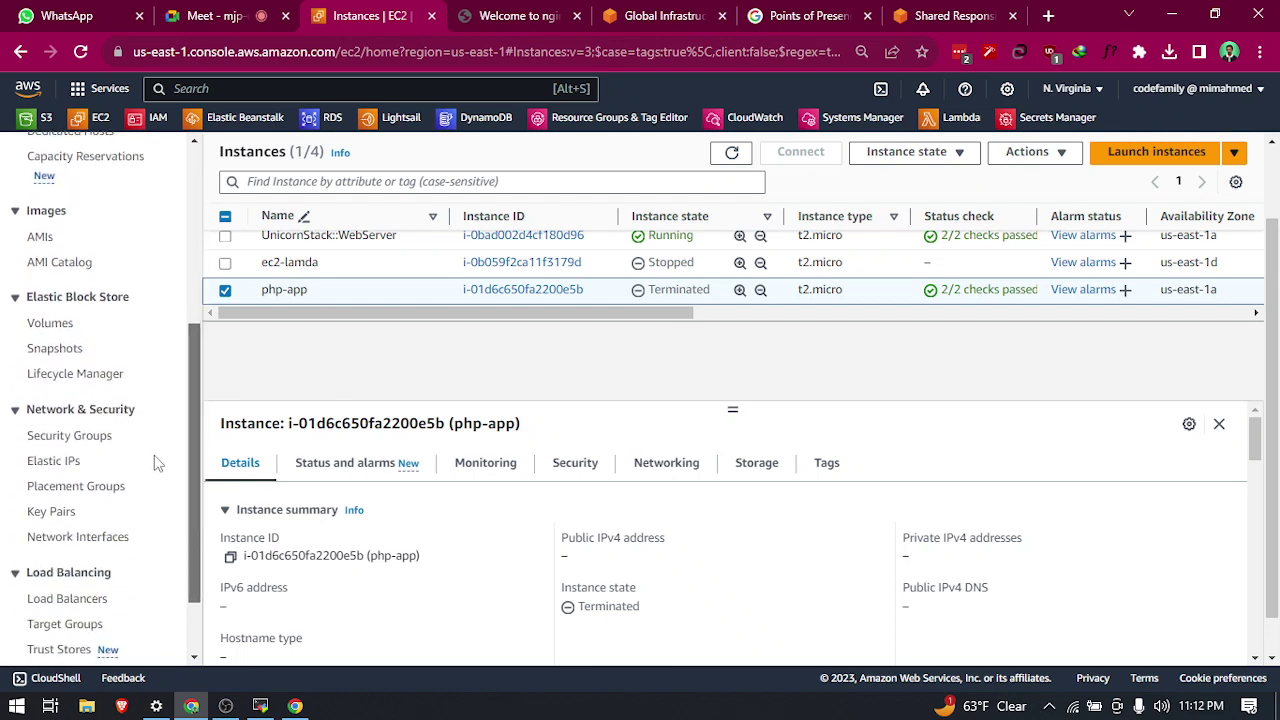
# - Open Elastic IPs and review the 3 allocated public IP addresses
pyautogui.click(48, 467)
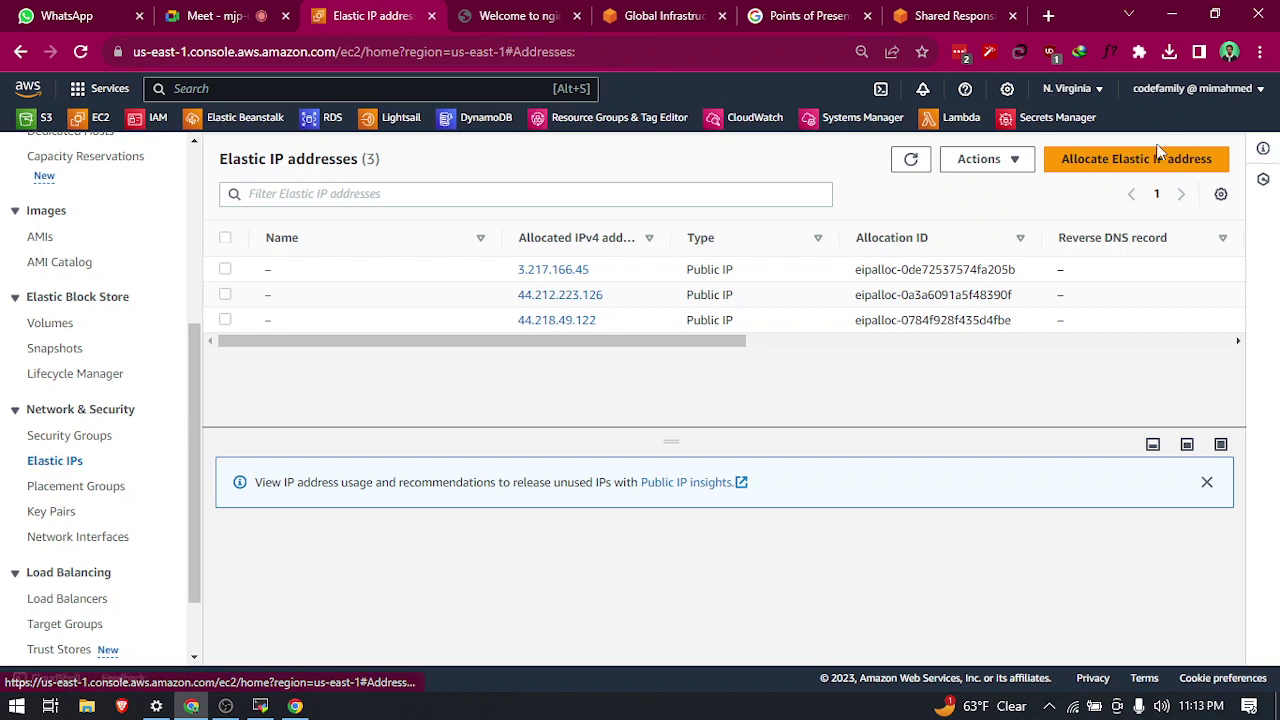
pyautogui.moveTo(505, 278); pyautogui.dragTo(660, 331)
pyautogui.click(683, 393)
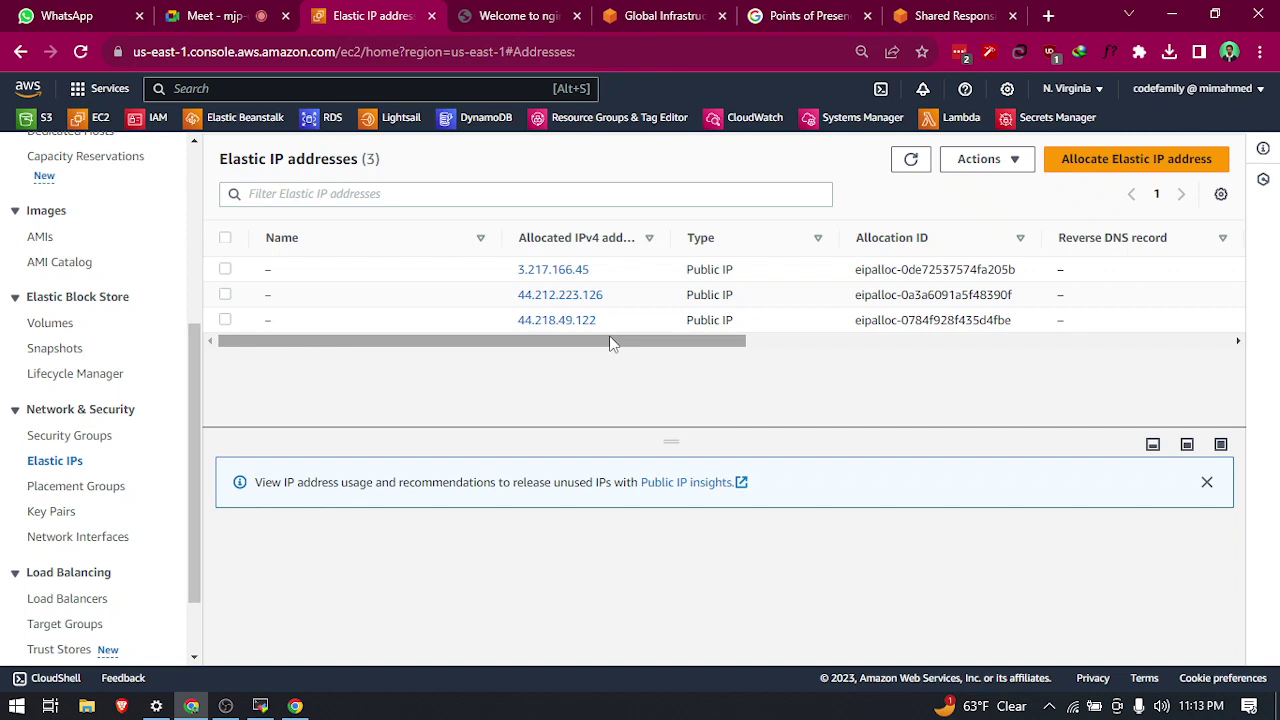
pyautogui.moveTo(192, 392); pyautogui.dragTo(195, 340)
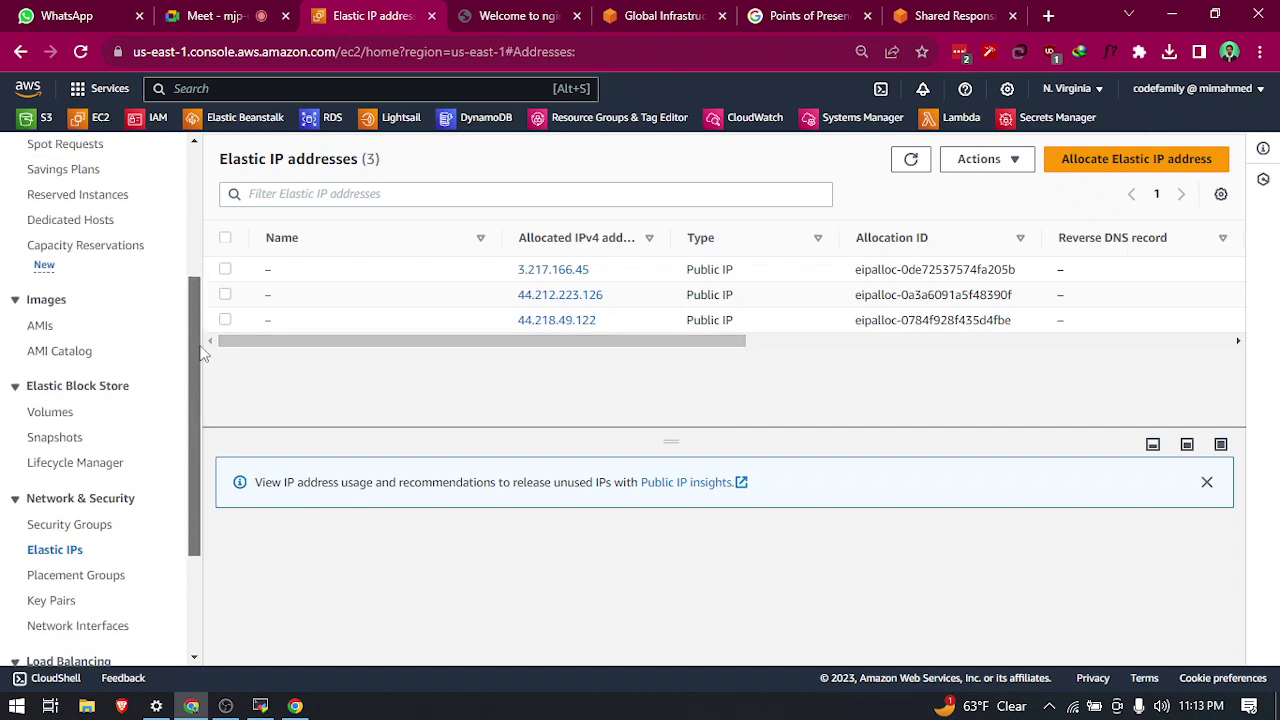
# - Open the Volumes list showing three in-use gp2 volumes of 8, 8 and 10 GiB
pyautogui.click(49, 413)
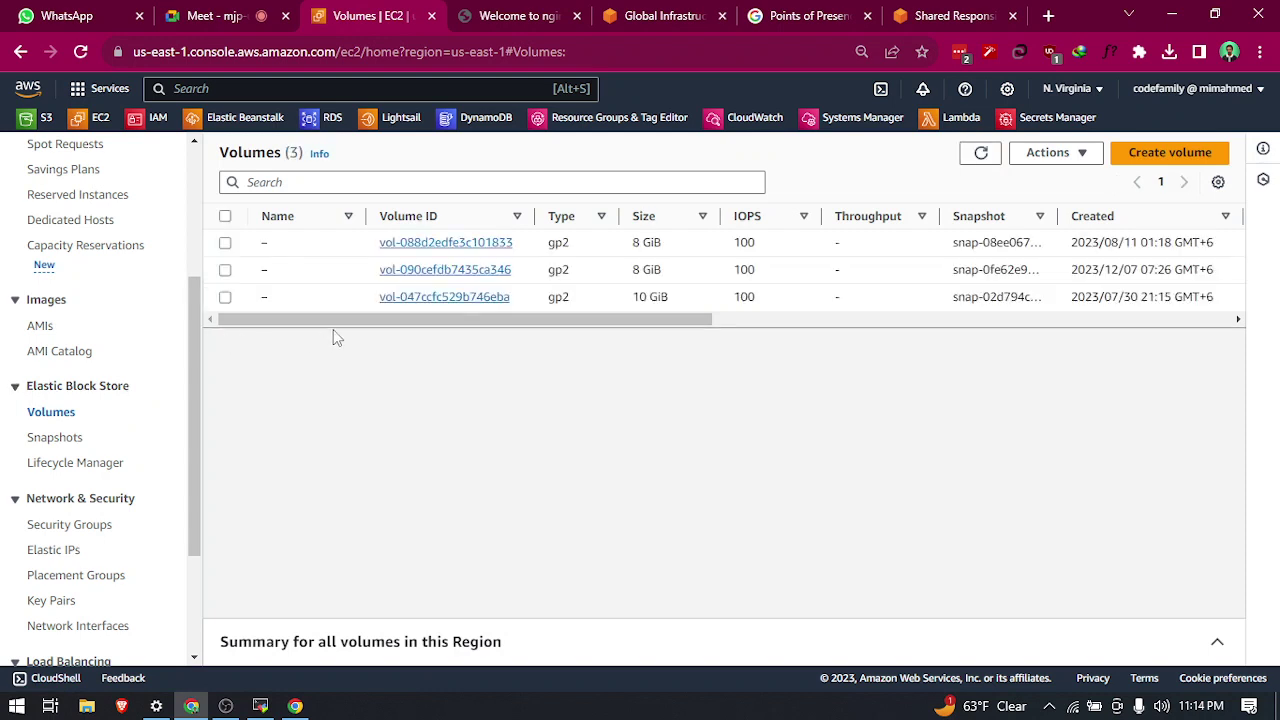
pyautogui.moveTo(350, 325)
pyautogui.mouseDown()
pyautogui.moveTo(463, 329)
pyautogui.moveTo(360, 341)
pyautogui.mouseUp()
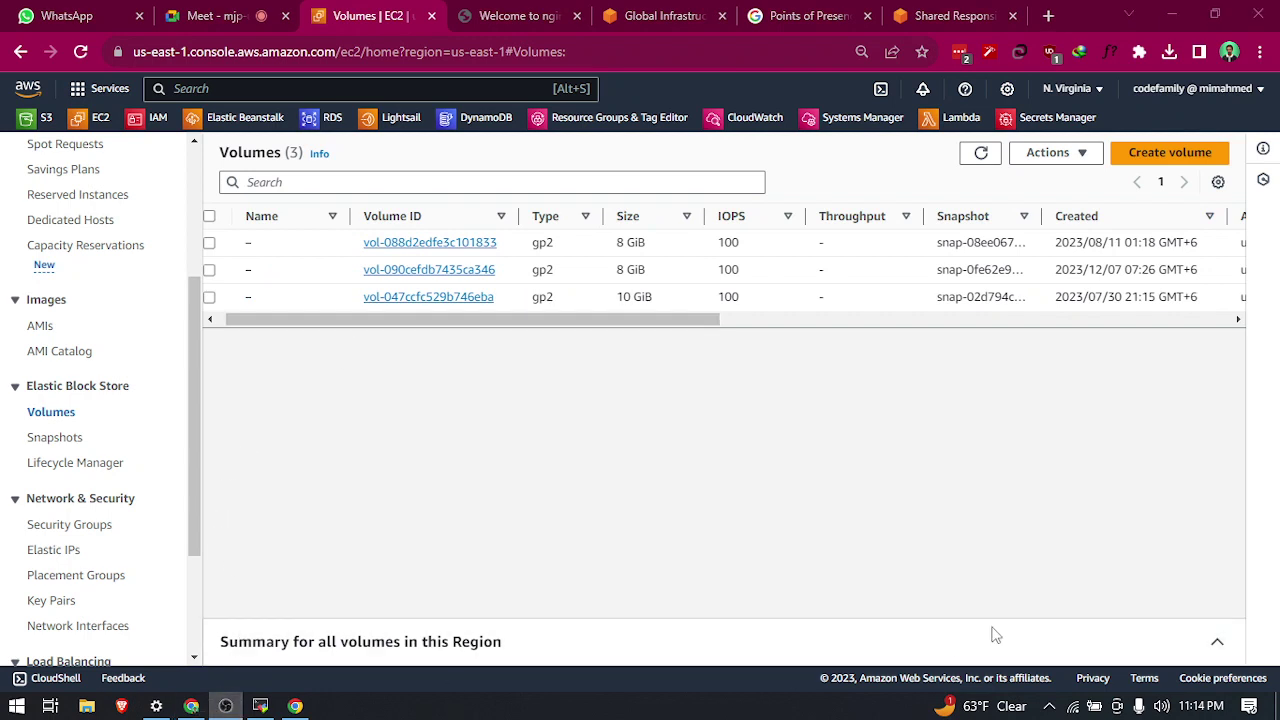
pyautogui.click(1064, 32)
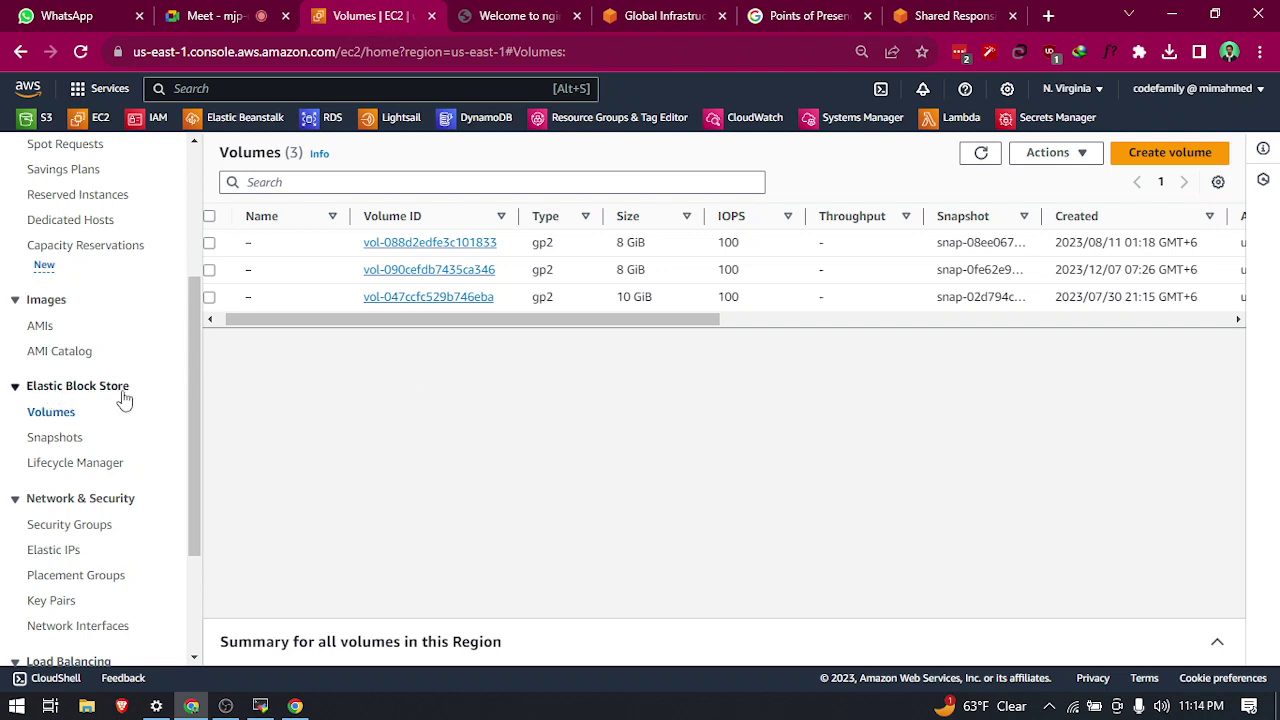
pyautogui.scroll(1, 195, 395)
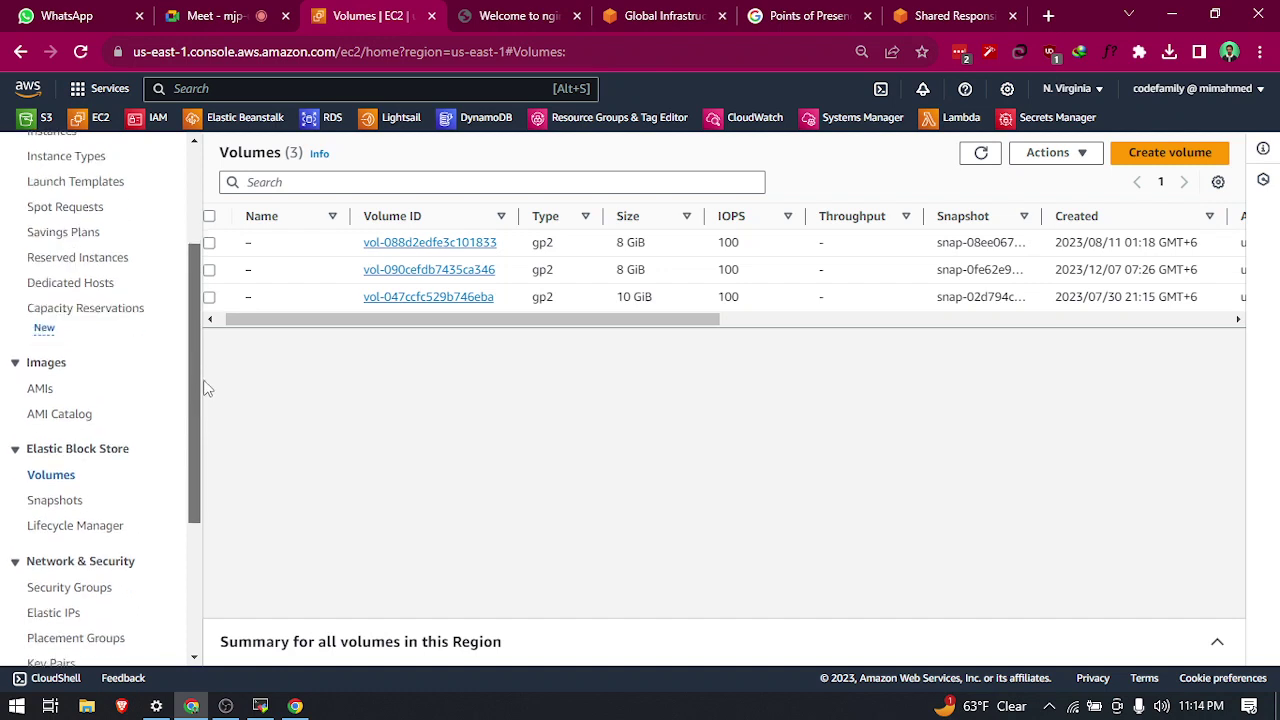
pyautogui.moveTo(205, 388); pyautogui.dragTo(202, 418)
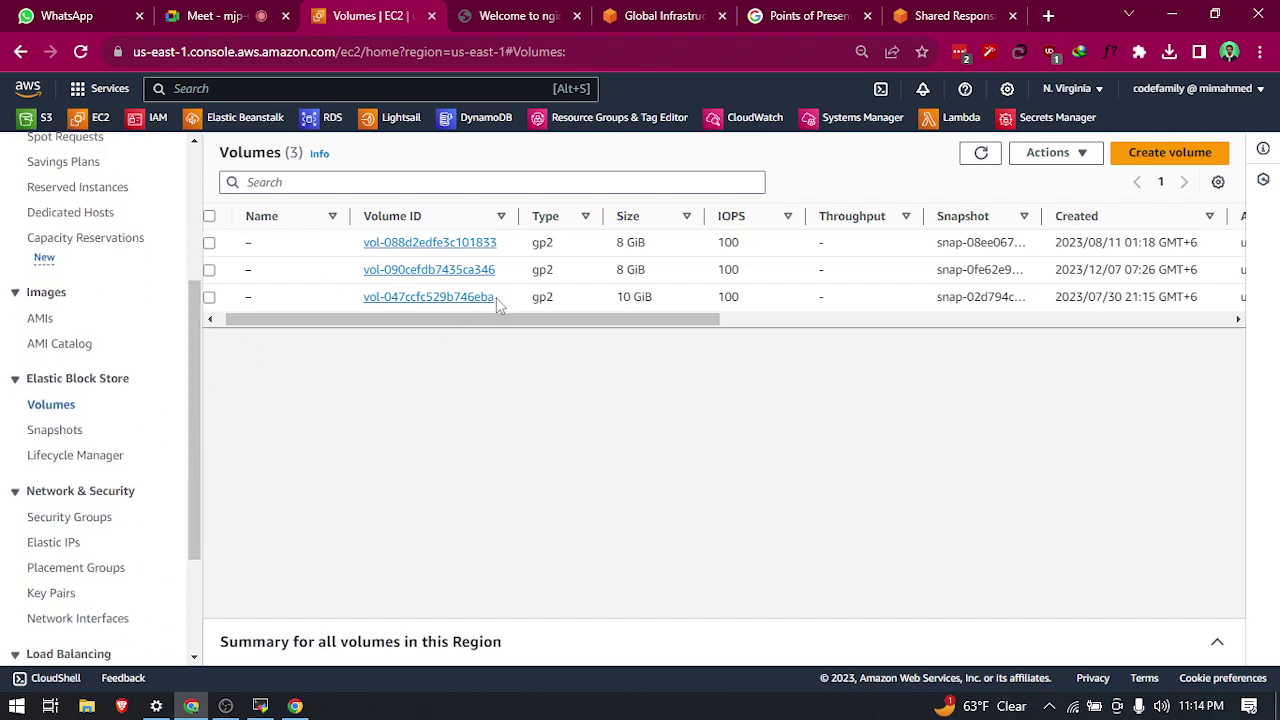
# - Check the first 8 GiB volume's status checks: volume status Okay, I/O Enabled
pyautogui.moveTo(615, 243); pyautogui.dragTo(657, 248)
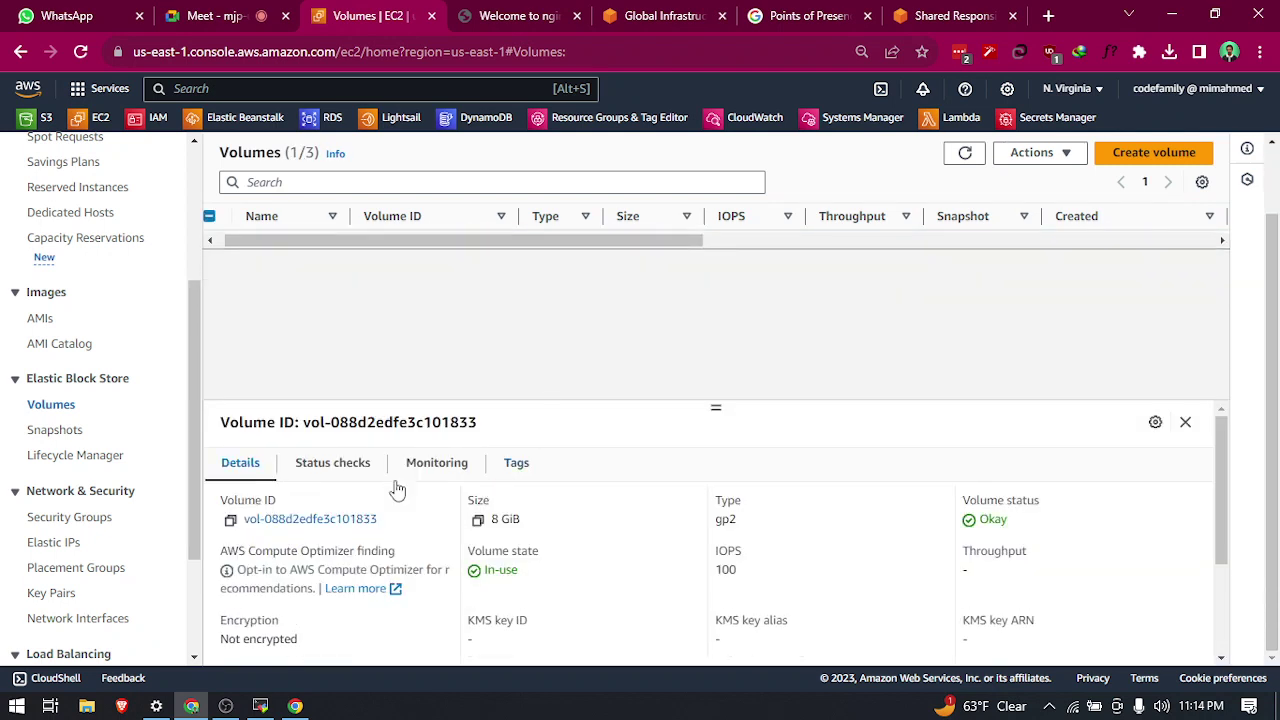
pyautogui.click(343, 465)
pyautogui.scroll(-3, 346, 470)
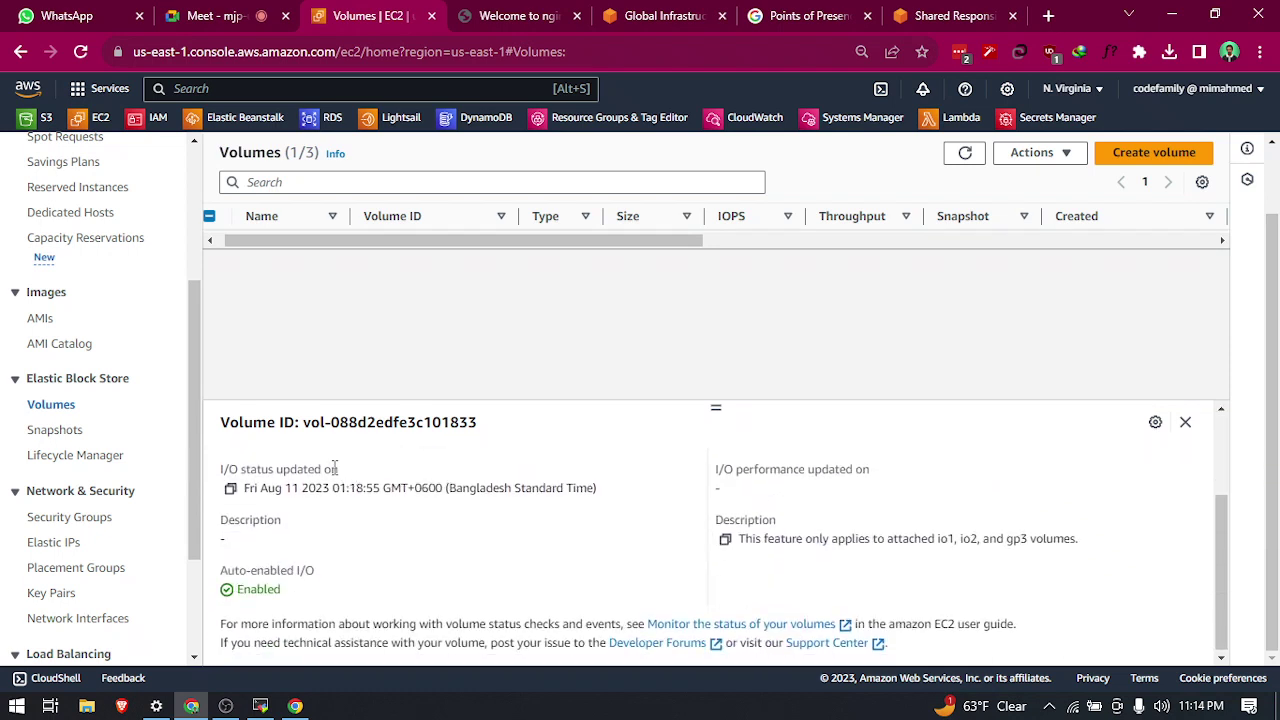
pyautogui.scroll(2, 331, 466)
pyautogui.doubleClick(262, 529)
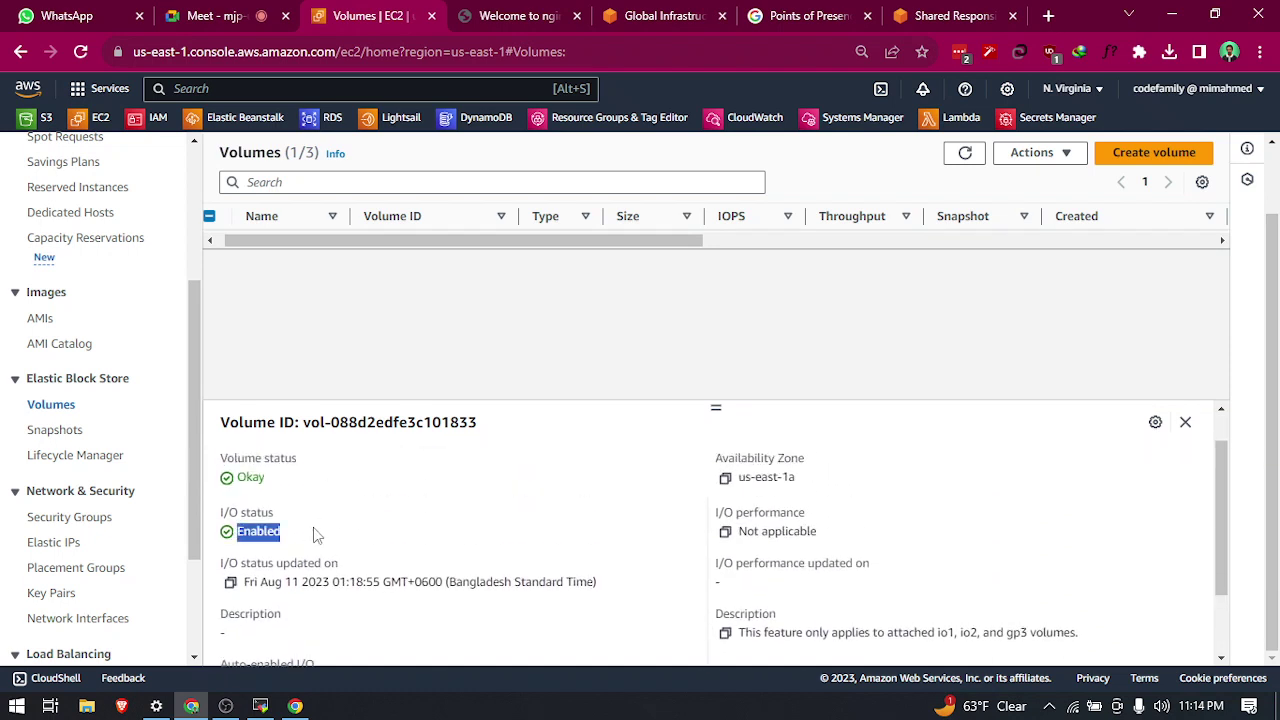
pyautogui.doubleClick(250, 477)
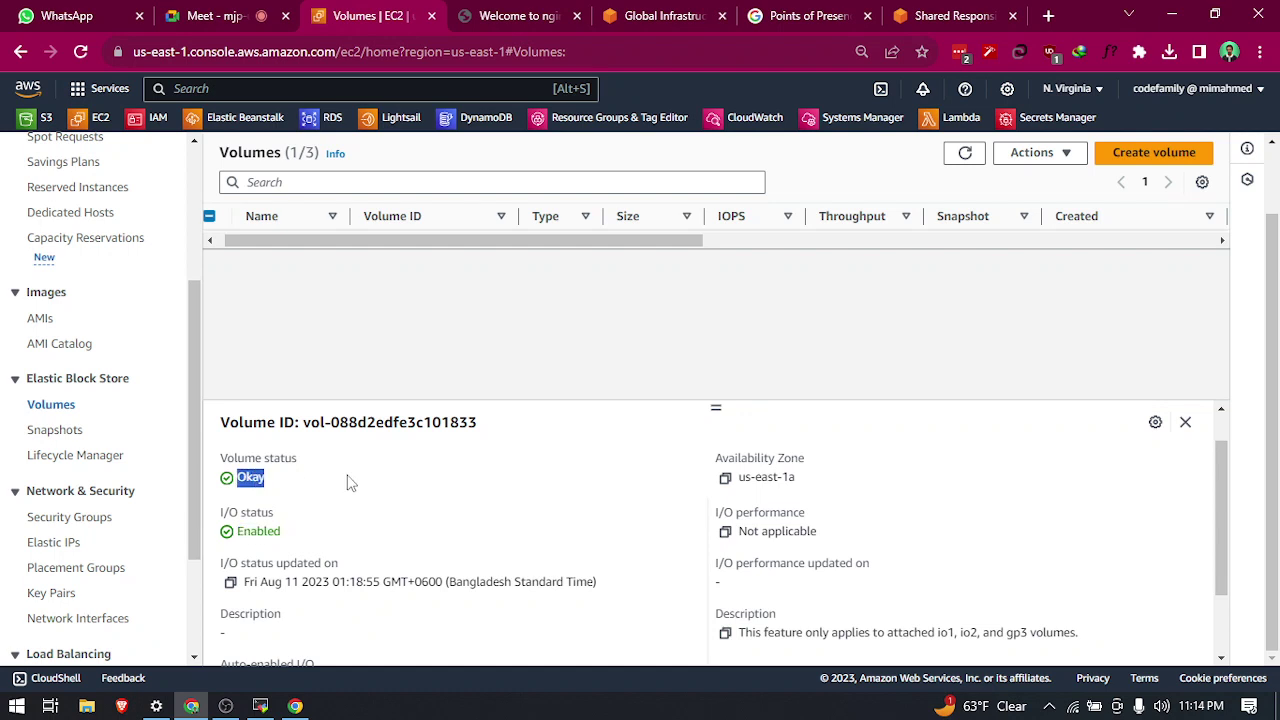
pyautogui.scroll(-2, 349, 480)
pyautogui.scroll(3, 380, 470)
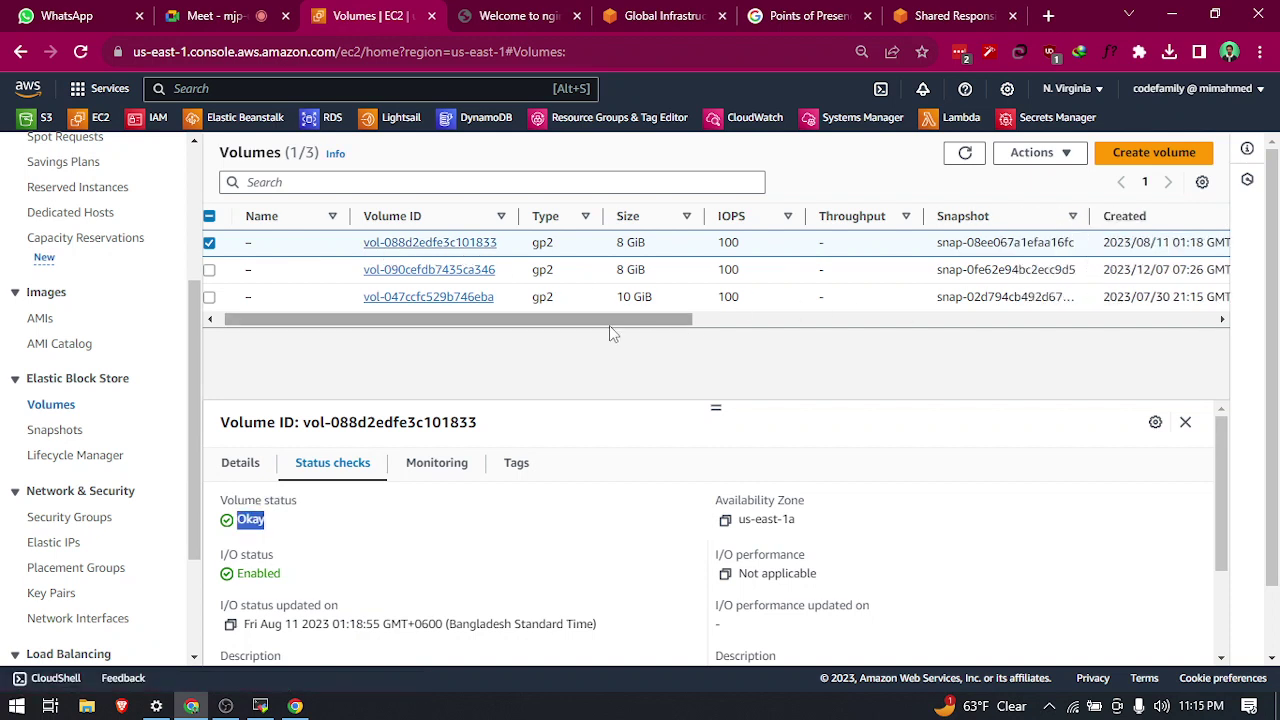
# - Widen the Attached Instances column, glance at the Global Infrastructure page, and return
pyautogui.moveTo(609, 325); pyautogui.dragTo(1015, 320)
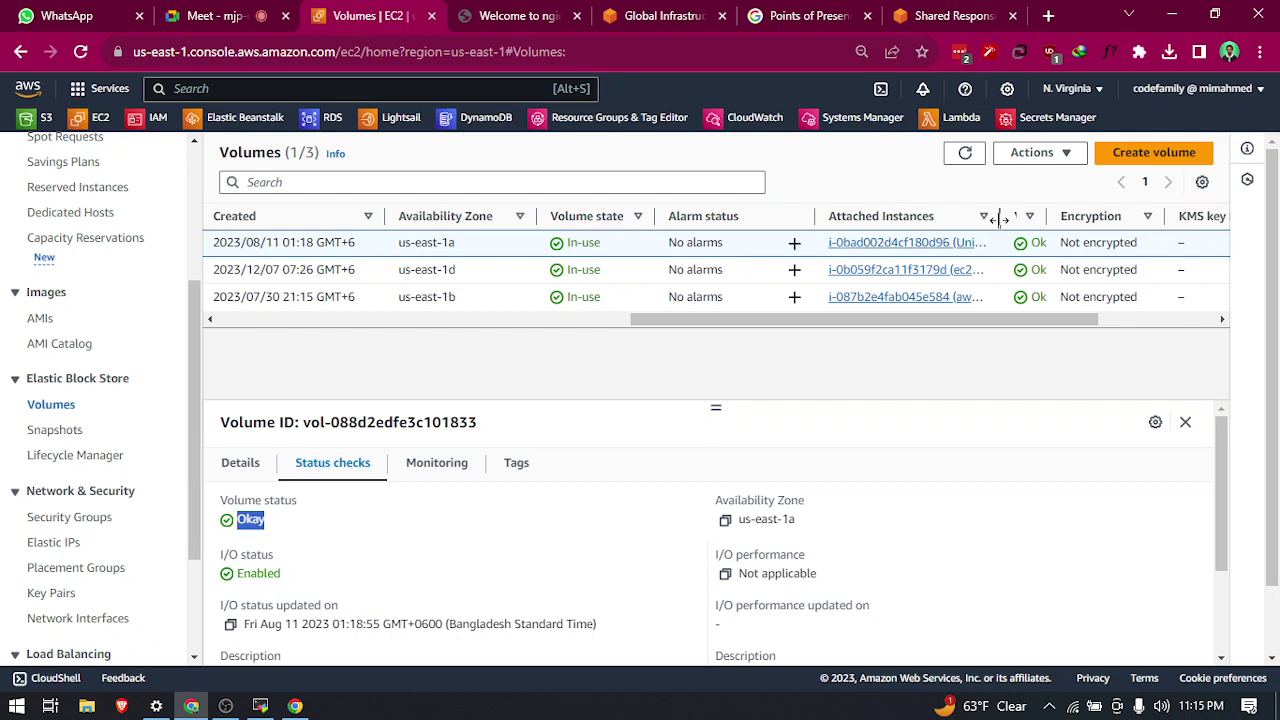
pyautogui.moveTo(1003, 216); pyautogui.dragTo(1115, 218)
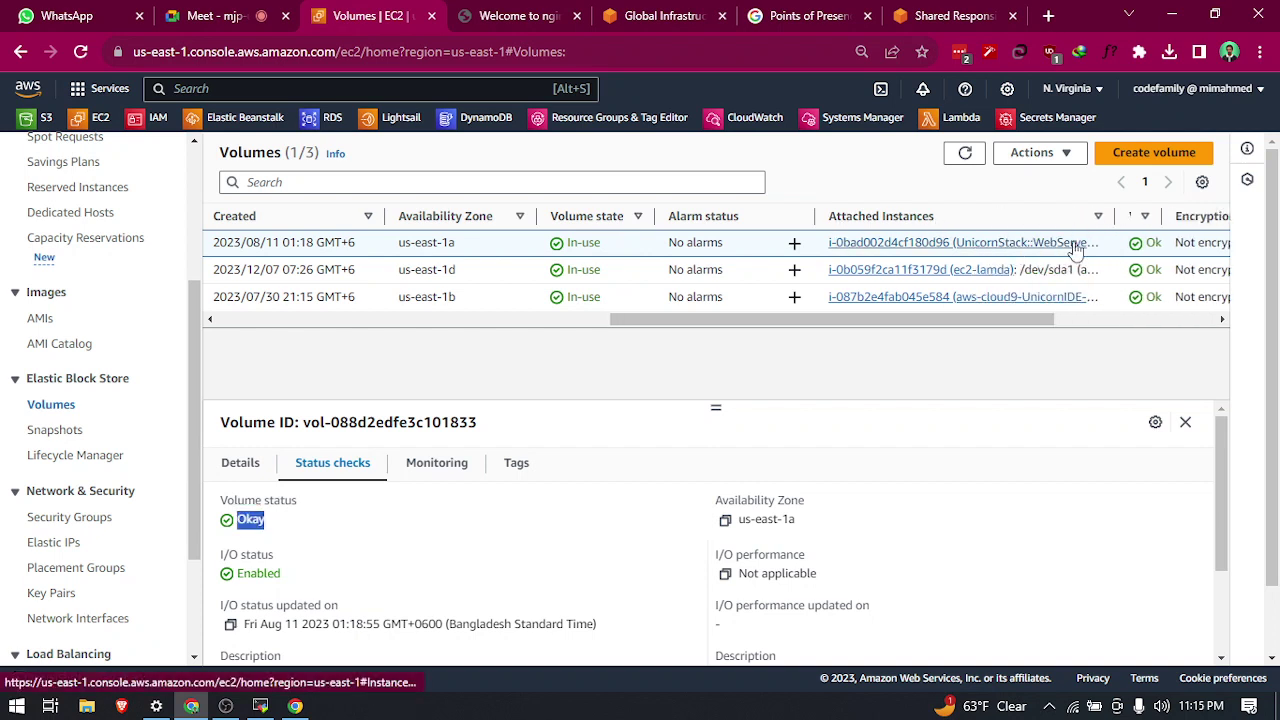
pyautogui.click(672, 14)
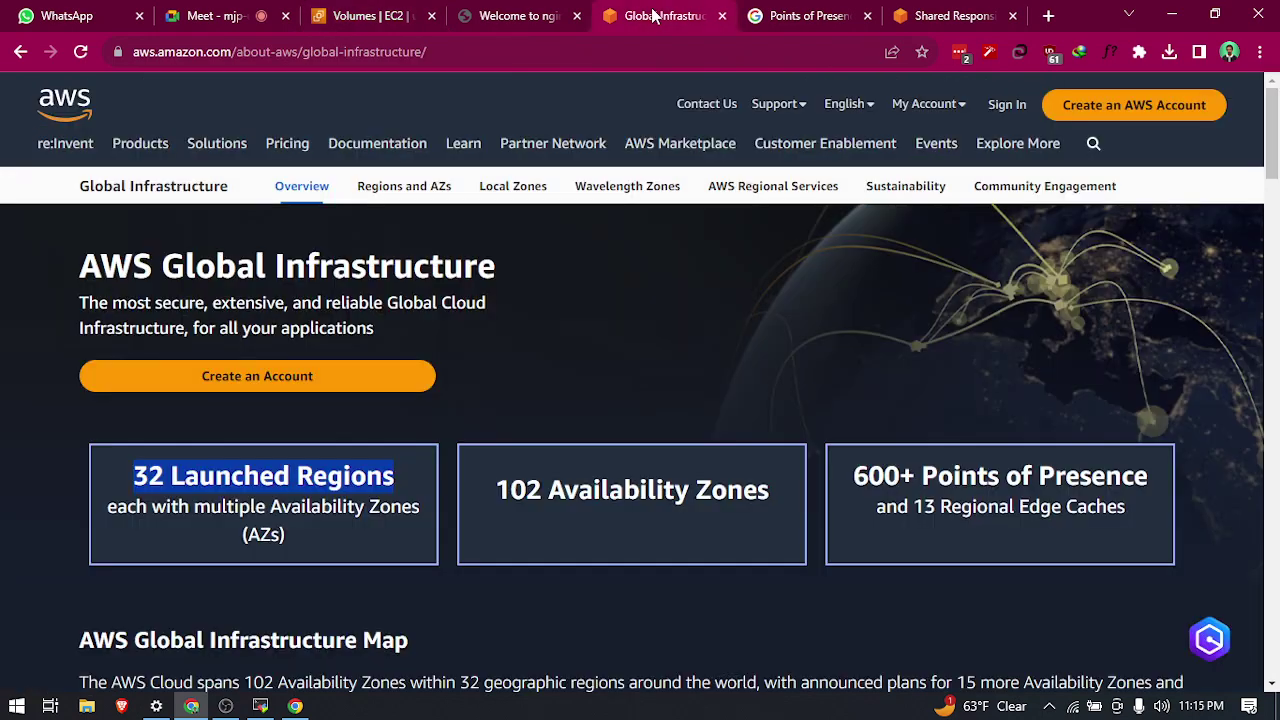
pyautogui.click(358, 14)
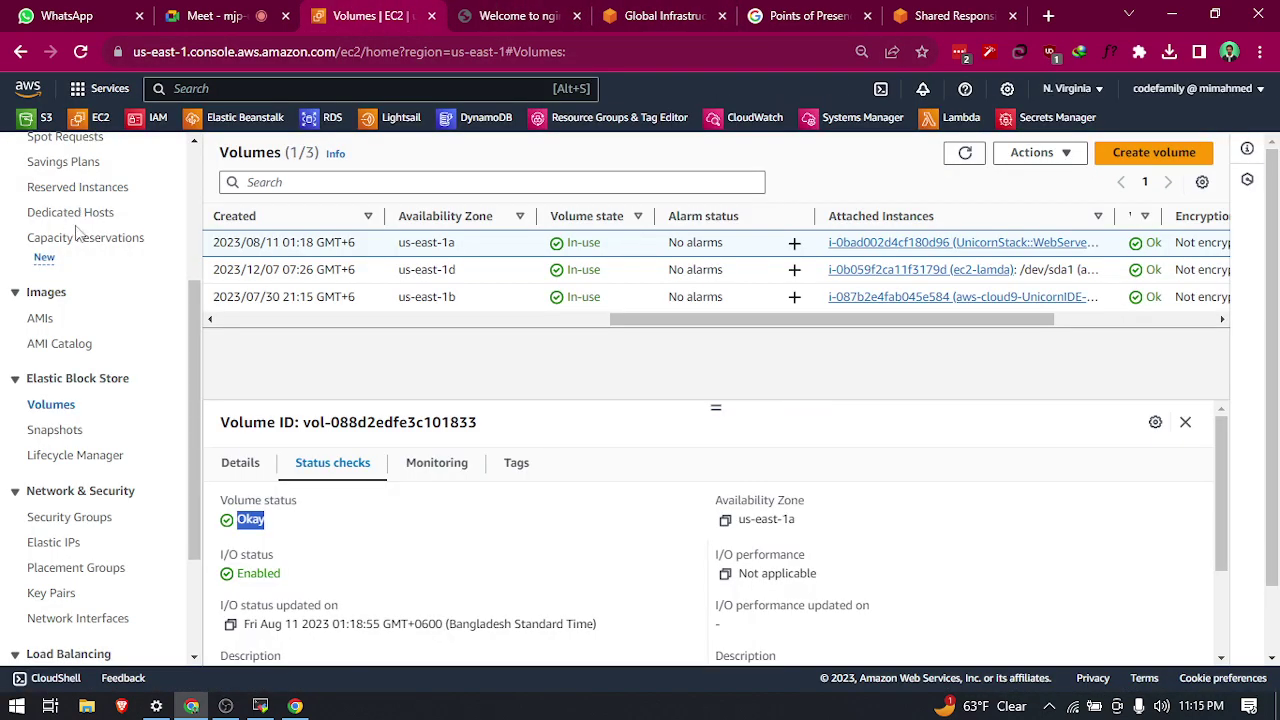
# - Open the Instances page from the sidebar in a new browser tab
pyautogui.rightClick(73, 183)
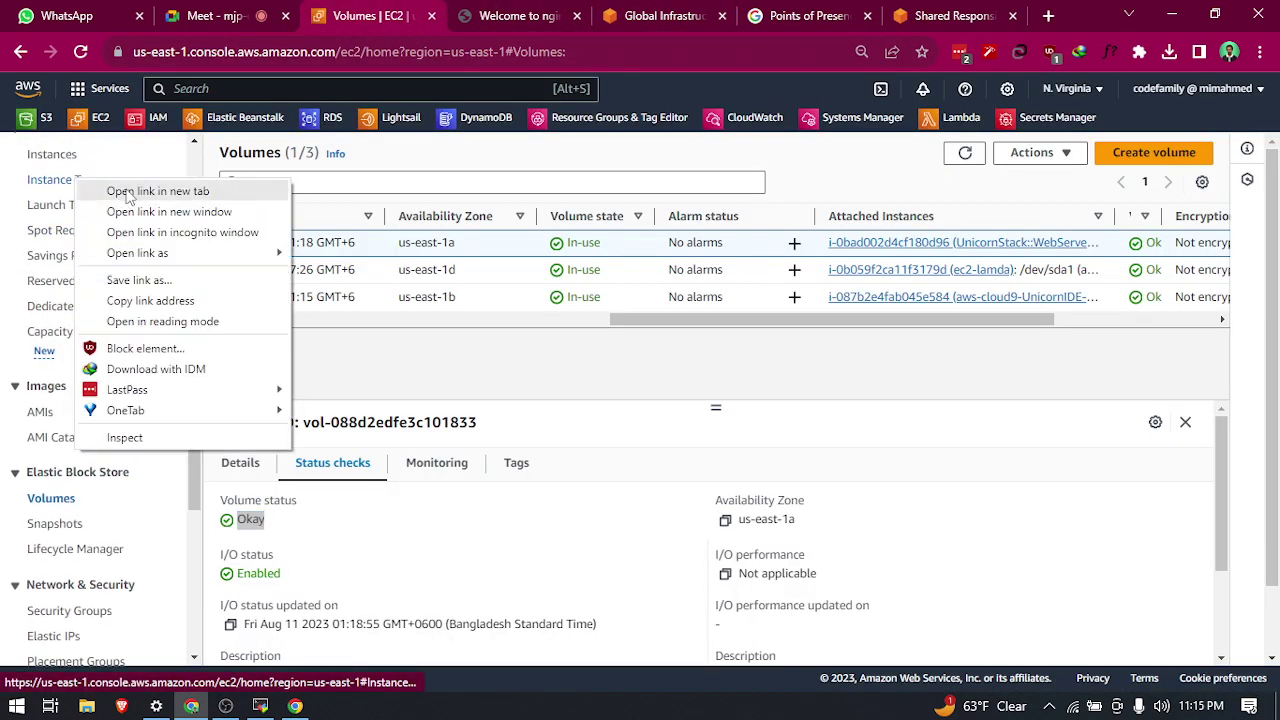
pyautogui.click(147, 166)
pyautogui.rightClick(52, 163)
pyautogui.click(110, 175)
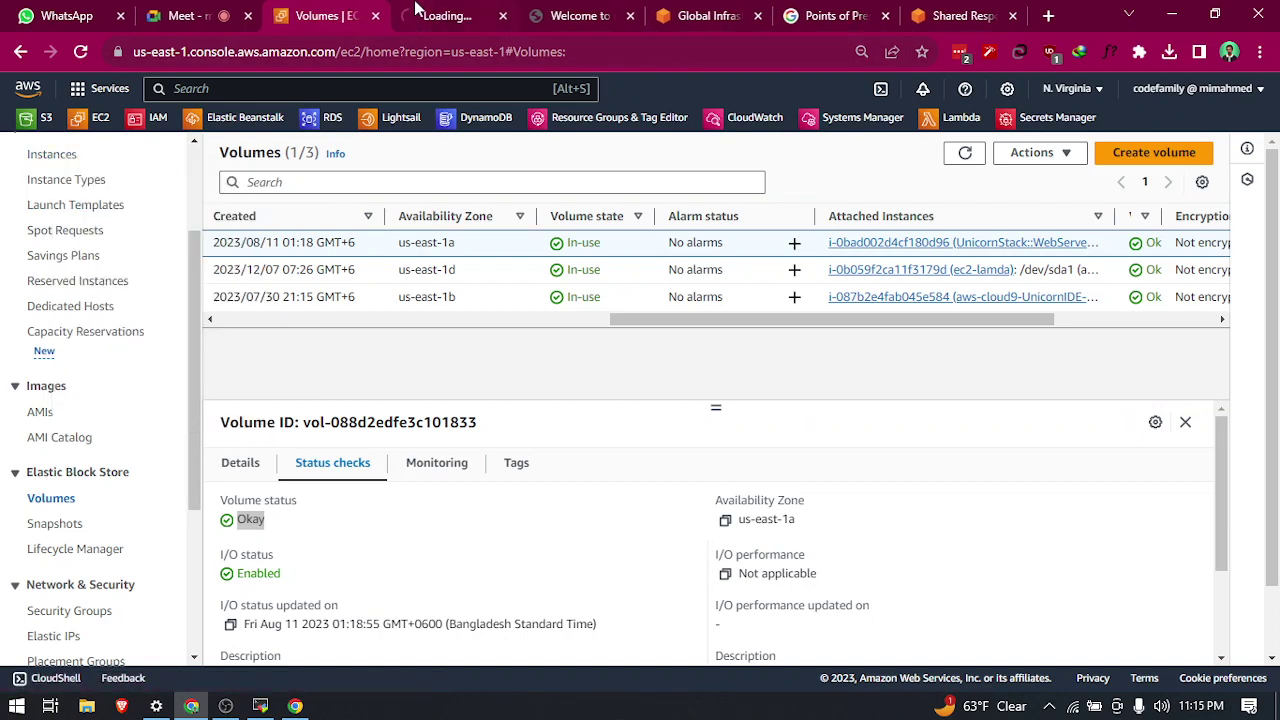
pyautogui.click(445, 15)
# - Close the Global Infrastructure, Welcome, Points of Presence and Shared Responsibility tabs
pyautogui.click(766, 14)
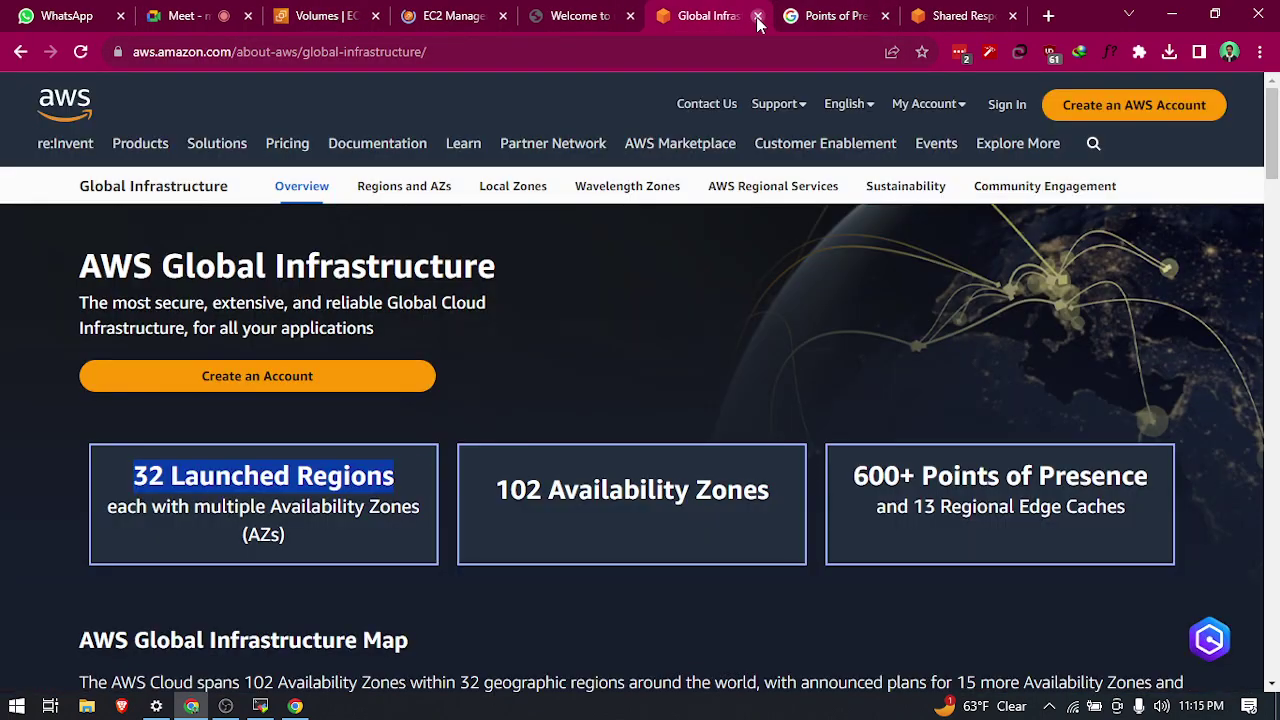
pyautogui.click(758, 15)
pyautogui.click(640, 18)
pyautogui.click(631, 16)
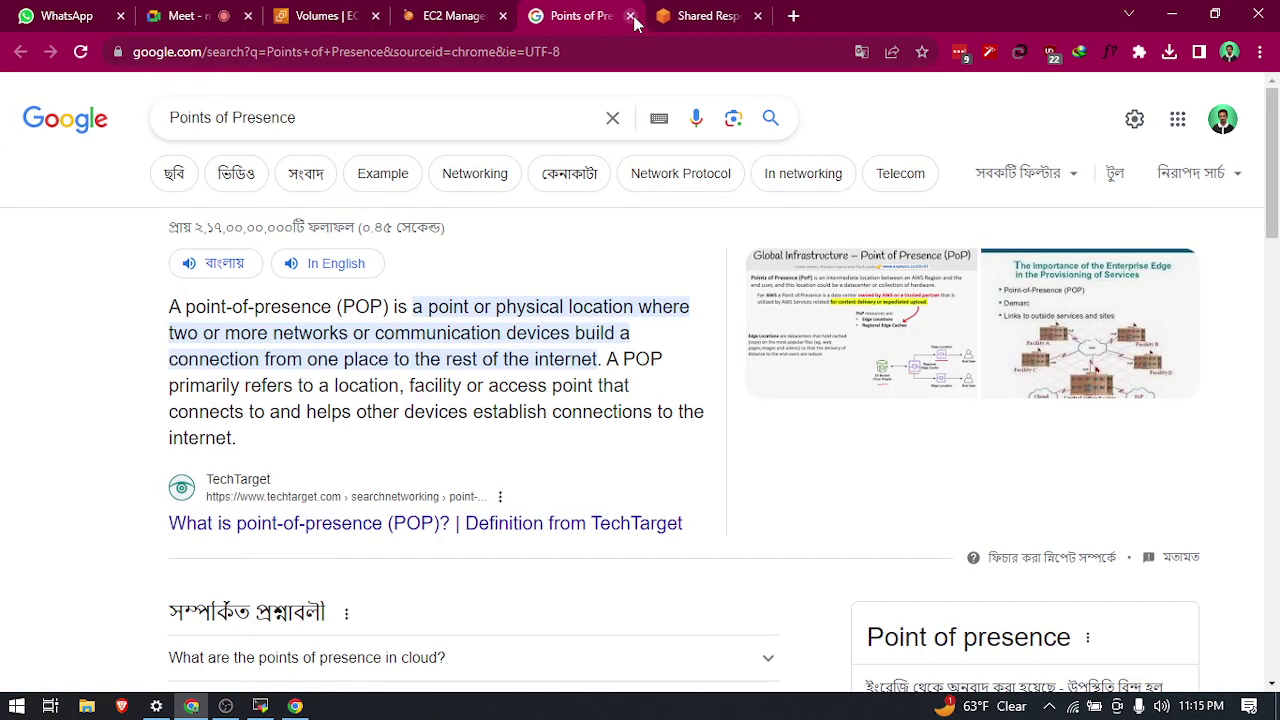
pyautogui.click(631, 16)
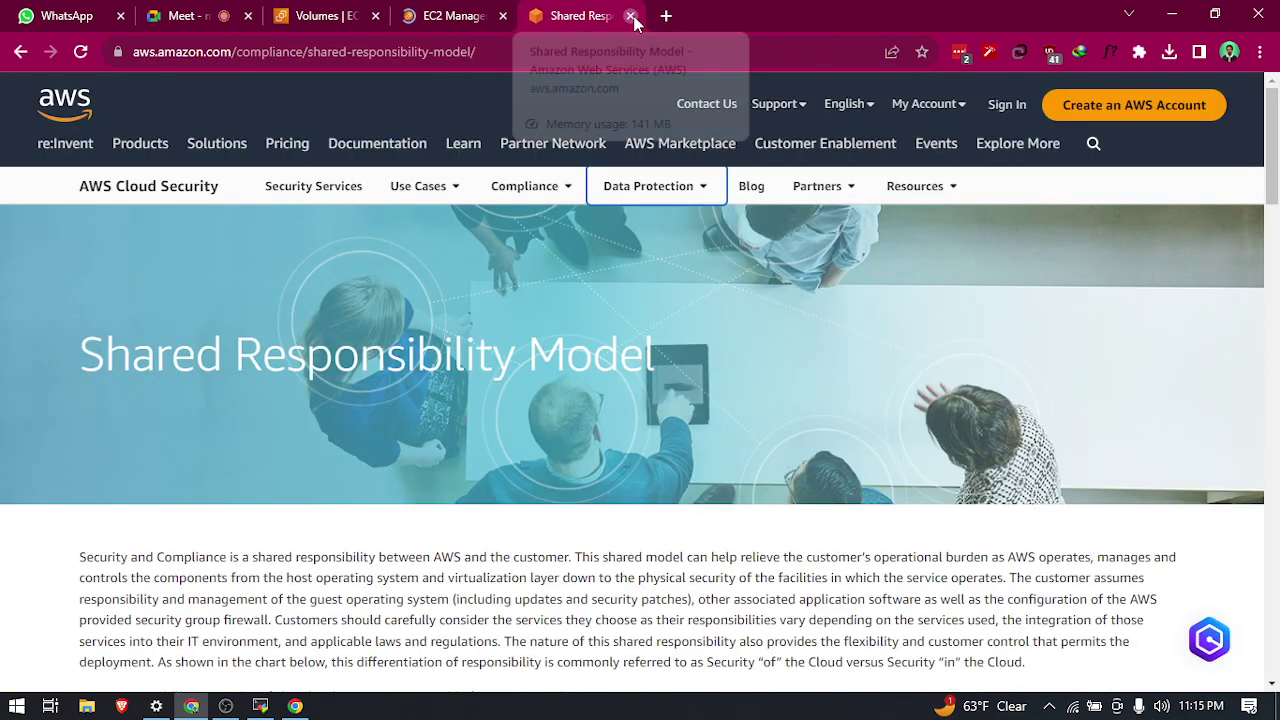
pyautogui.click(632, 17)
pyautogui.click(588, 13)
# - Widen the Name column in the new instances tab, then return to Volumes
pyautogui.click(812, 12)
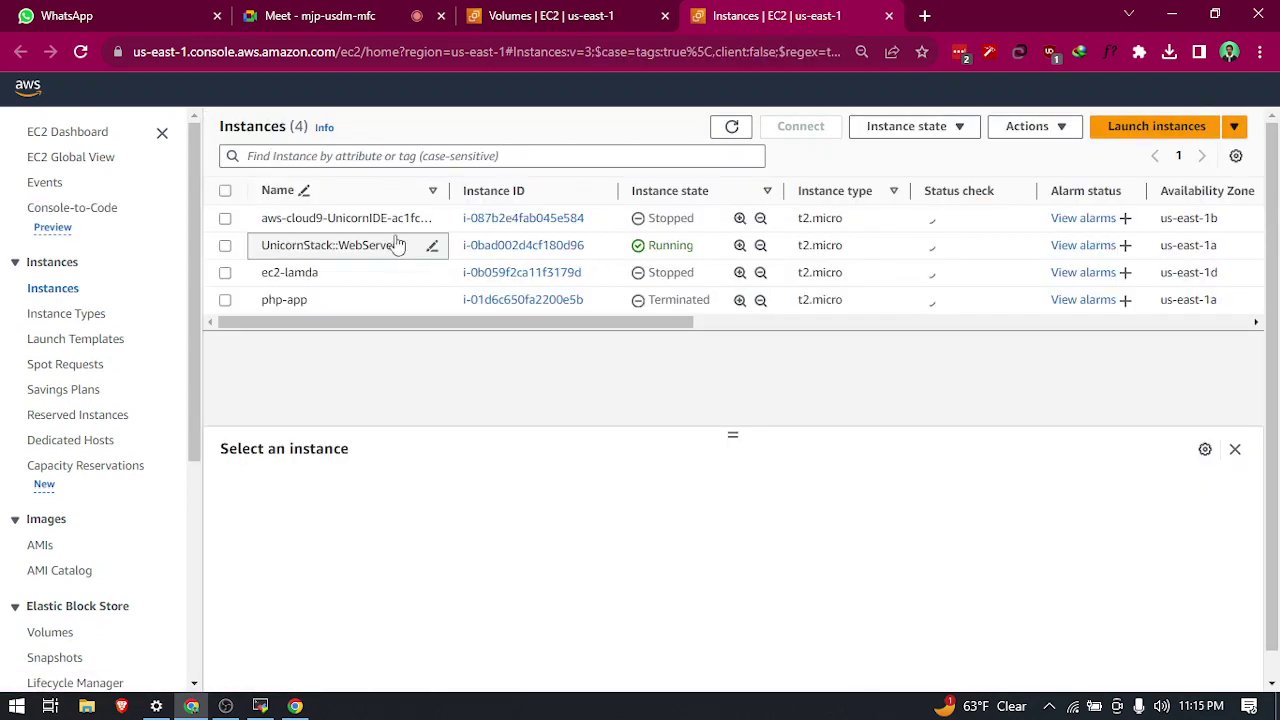
pyautogui.moveTo(450, 190); pyautogui.dragTo(520, 193)
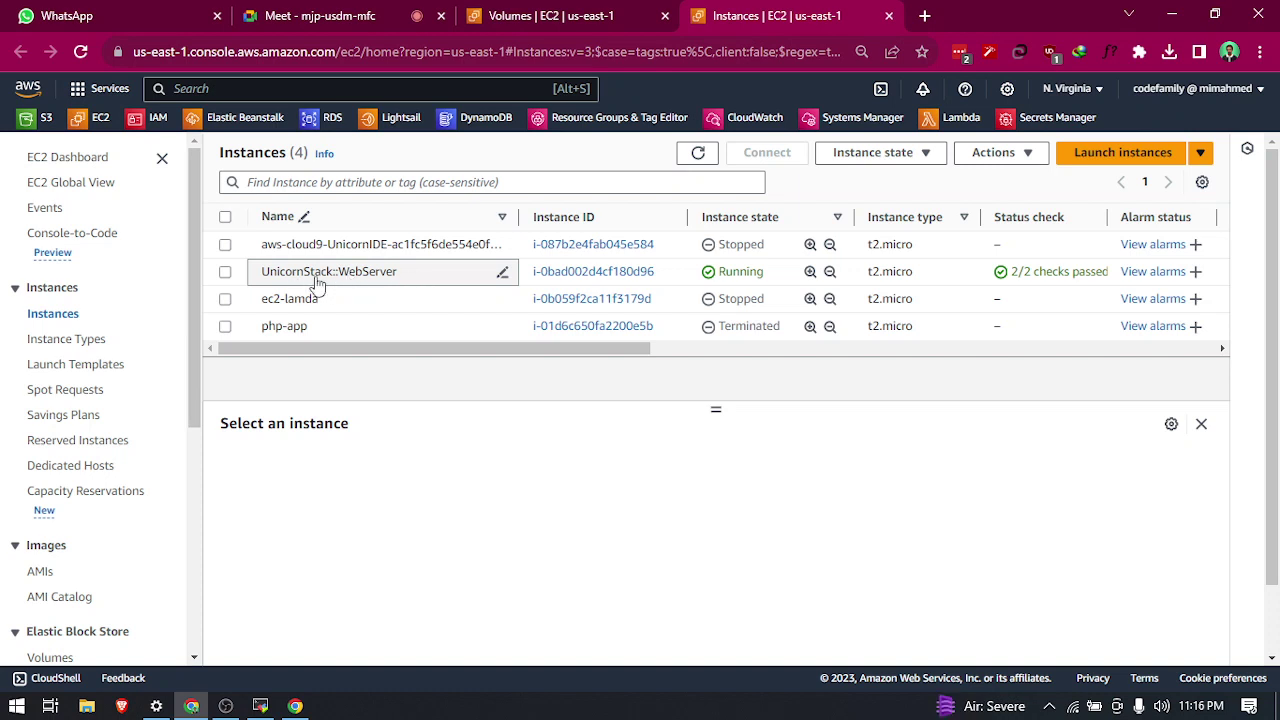
pyautogui.click(330, 14)
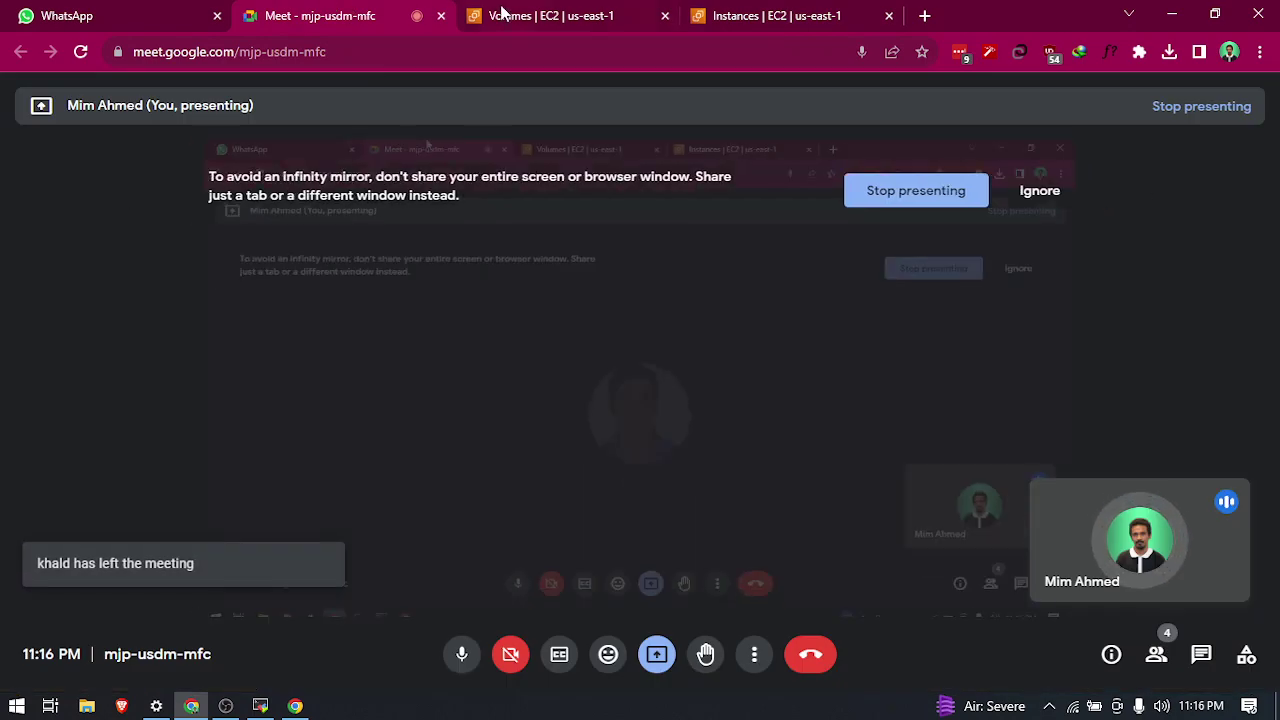
pyautogui.click(720, 12)
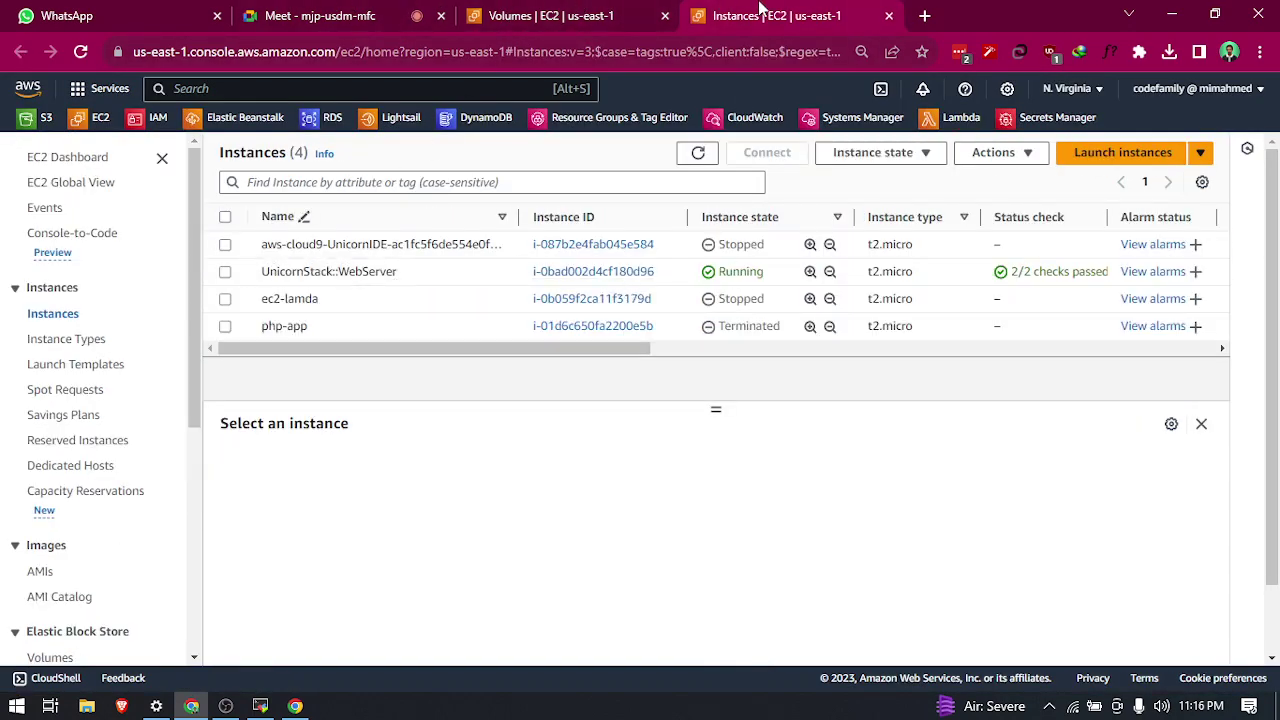
pyautogui.click(510, 14)
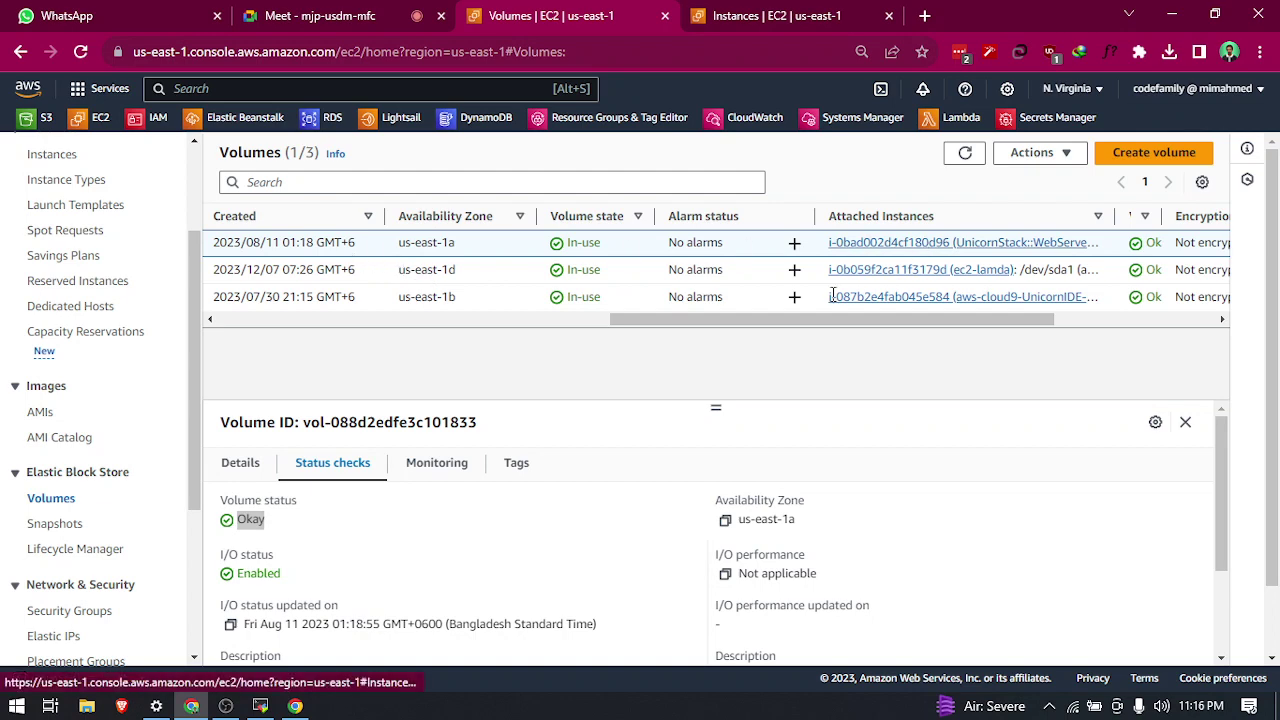
pyautogui.hscroll(-10, 832, 289)
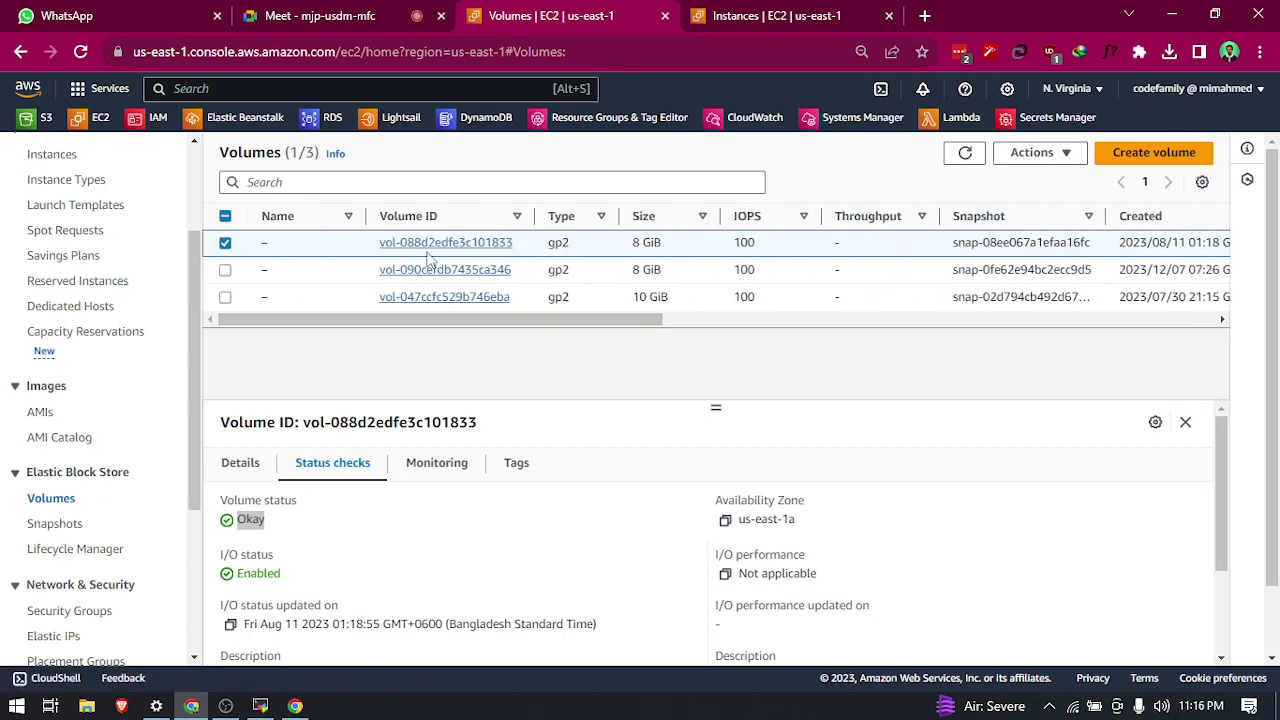
pyautogui.scroll(-2, 508, 465)
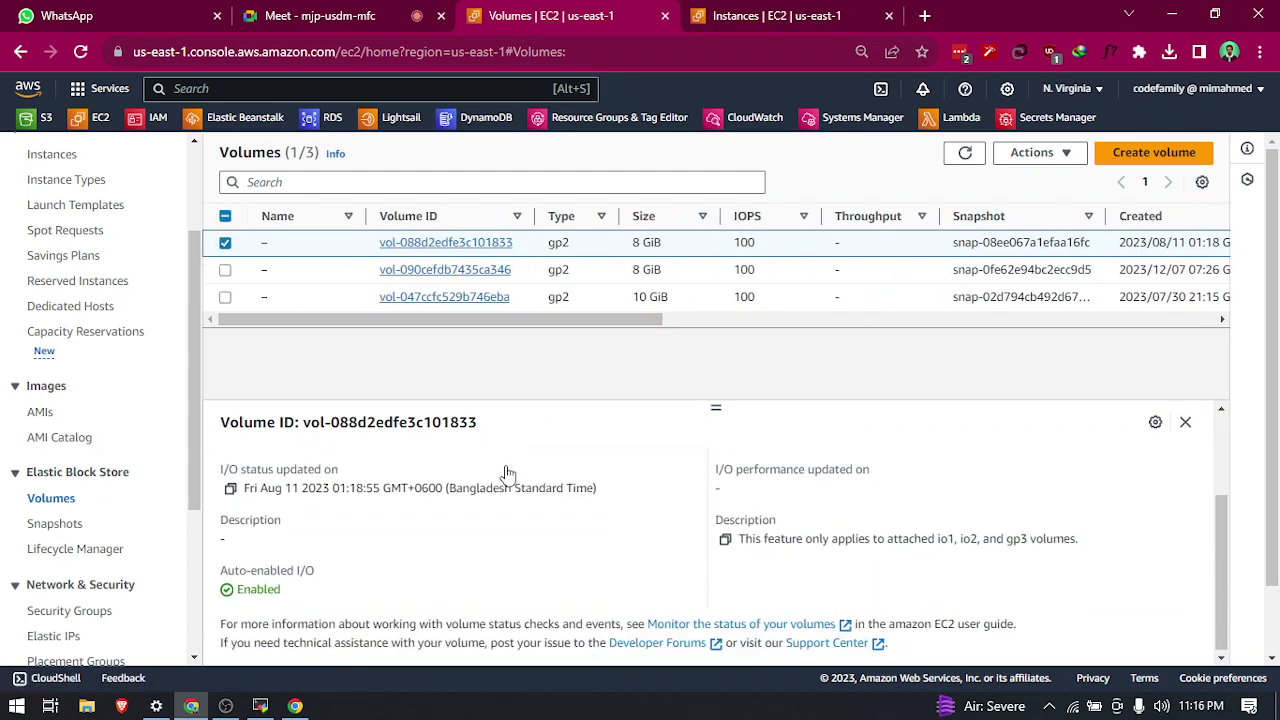
pyautogui.scroll(1, 508, 475)
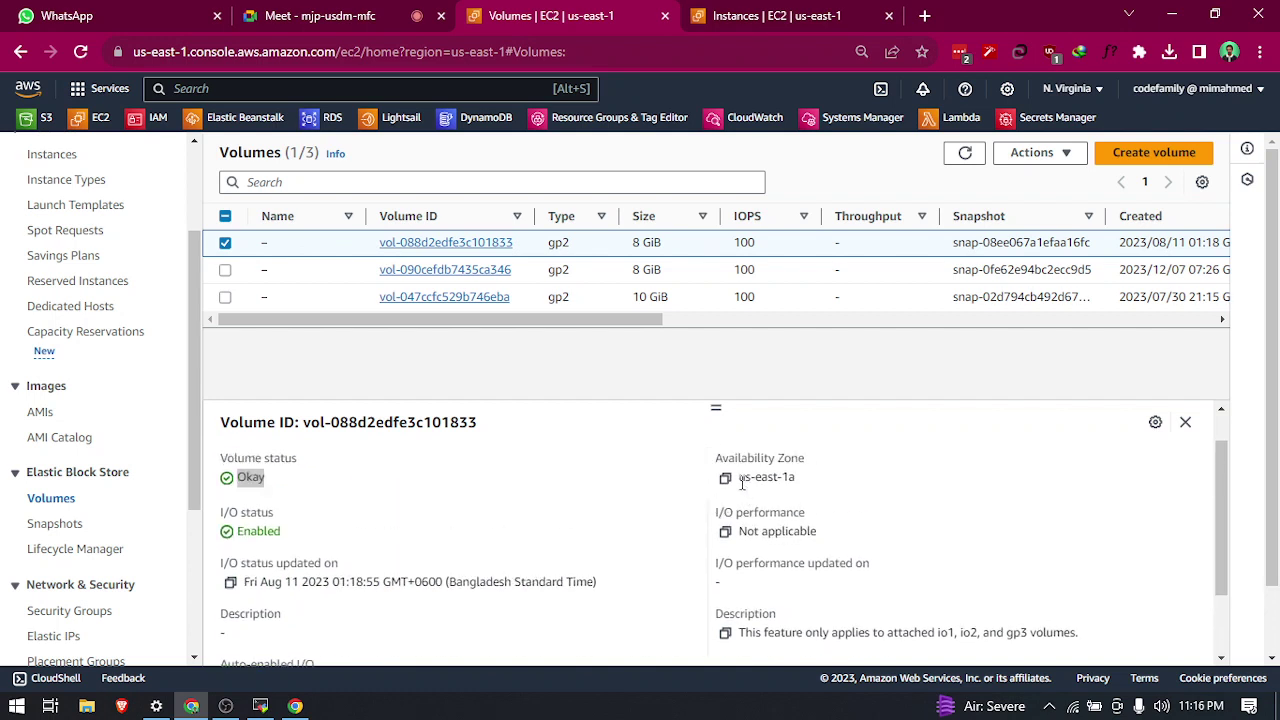
pyautogui.moveTo(741, 480); pyautogui.dragTo(807, 487)
pyautogui.click(807, 487)
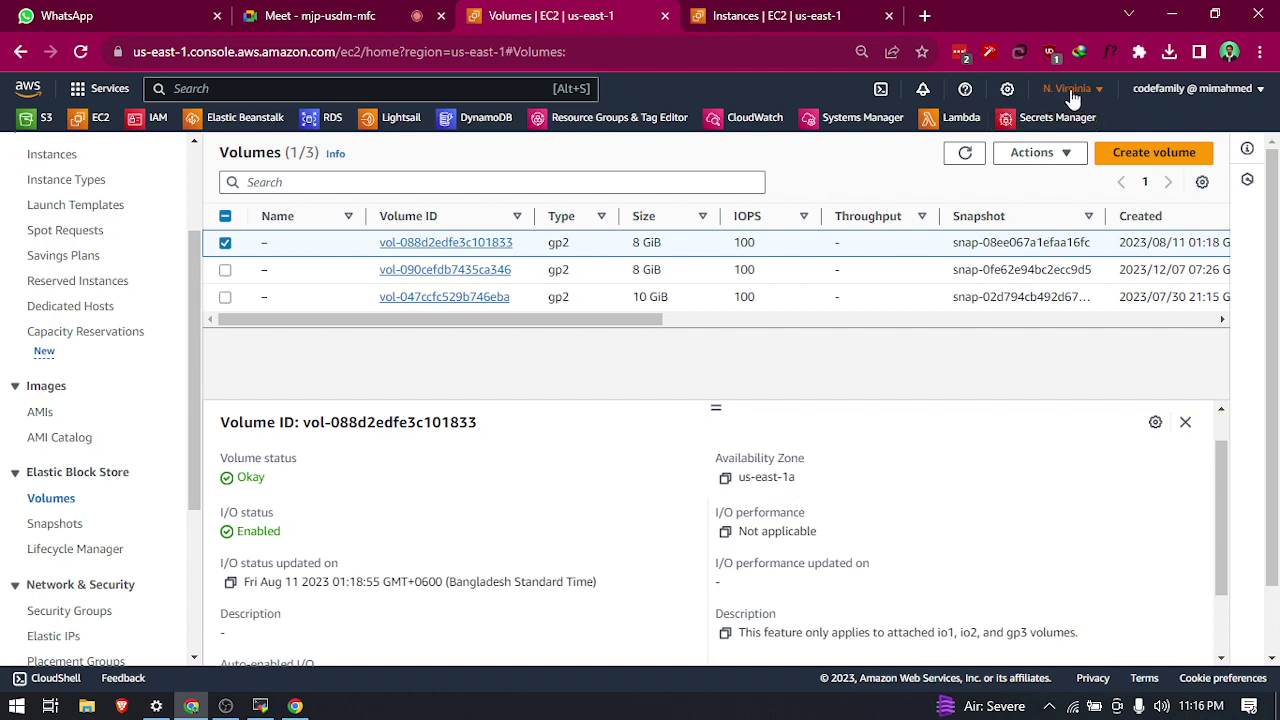
pyautogui.scroll(-1, 492, 470)
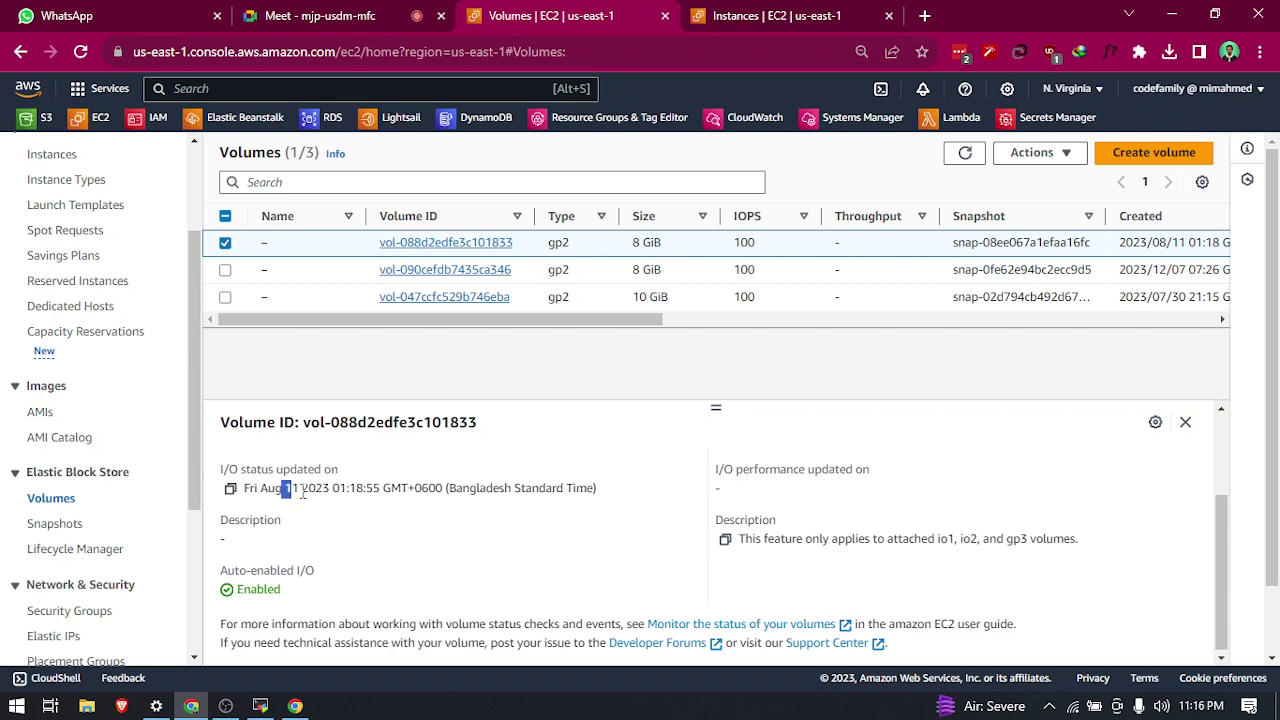
pyautogui.moveTo(284, 490); pyautogui.dragTo(341, 495)
pyautogui.click(243, 495)
pyautogui.click(341, 495)
pyautogui.scroll(2, 520, 520)
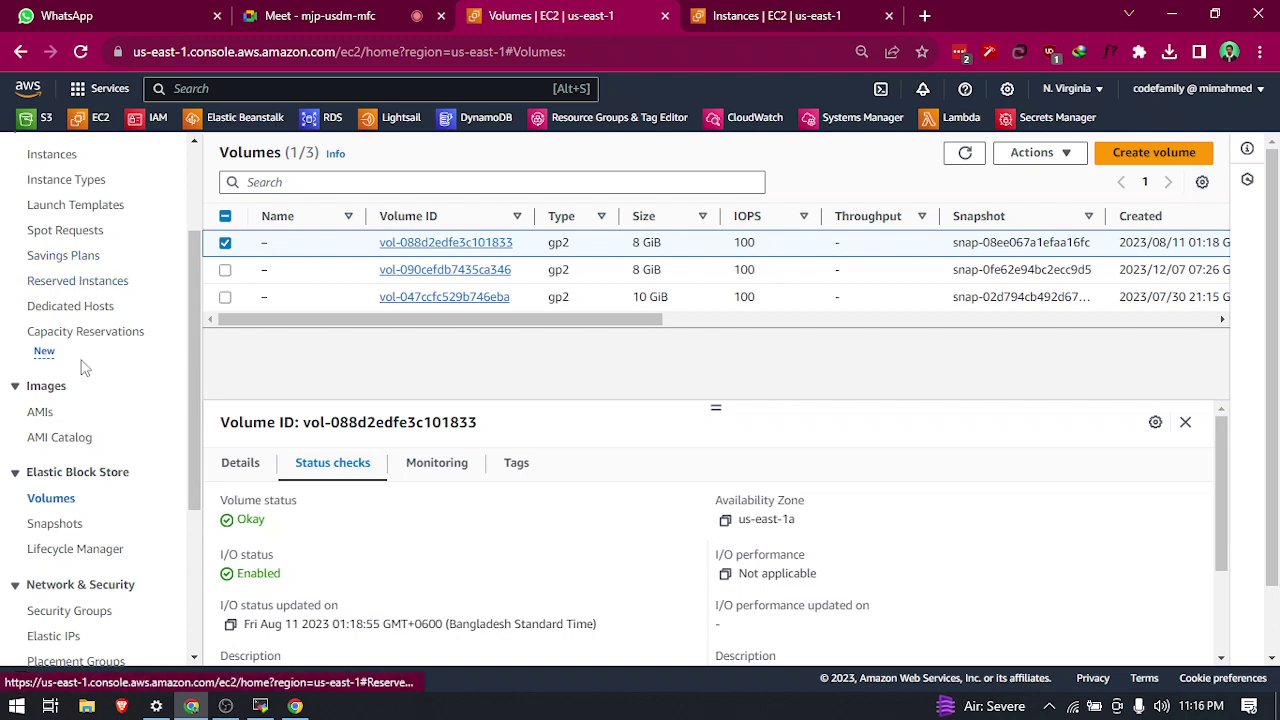
pyautogui.scroll(-2, 88, 437)
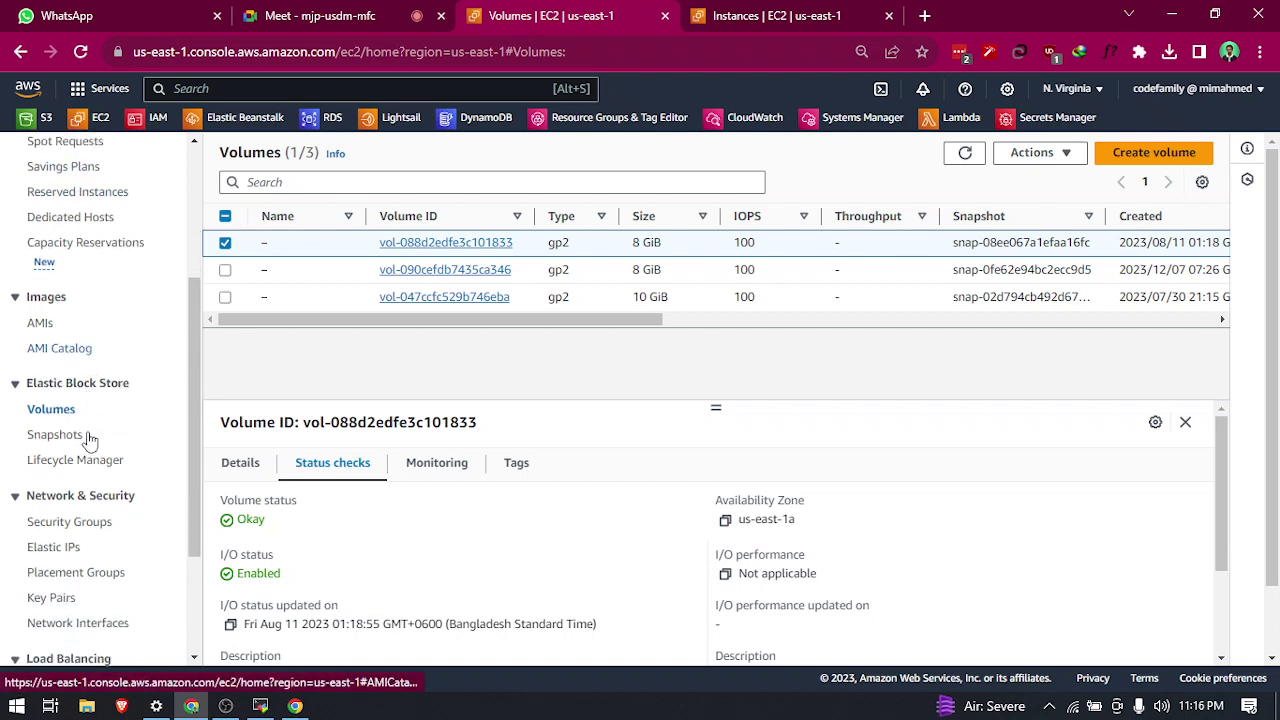
# - Open Security Groups and scroll through the 43 listed groups
pyautogui.click(86, 523)
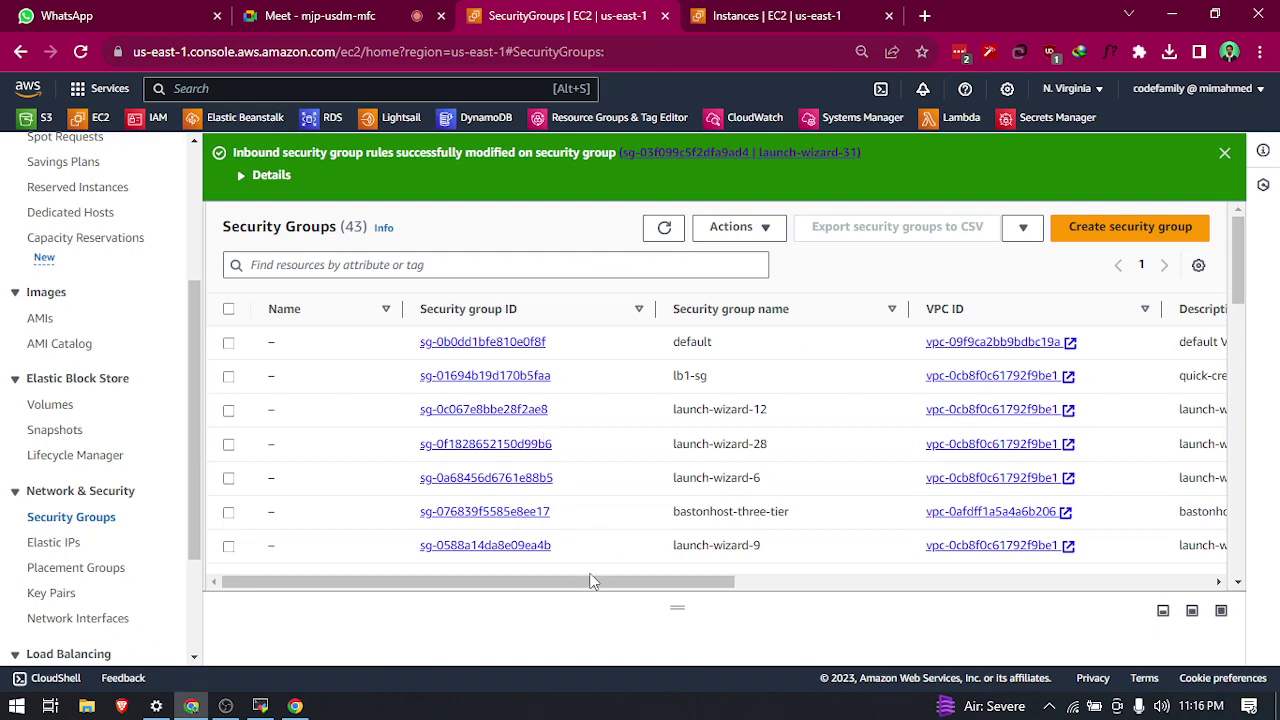
pyautogui.moveTo(592, 582); pyautogui.dragTo(656, 600)
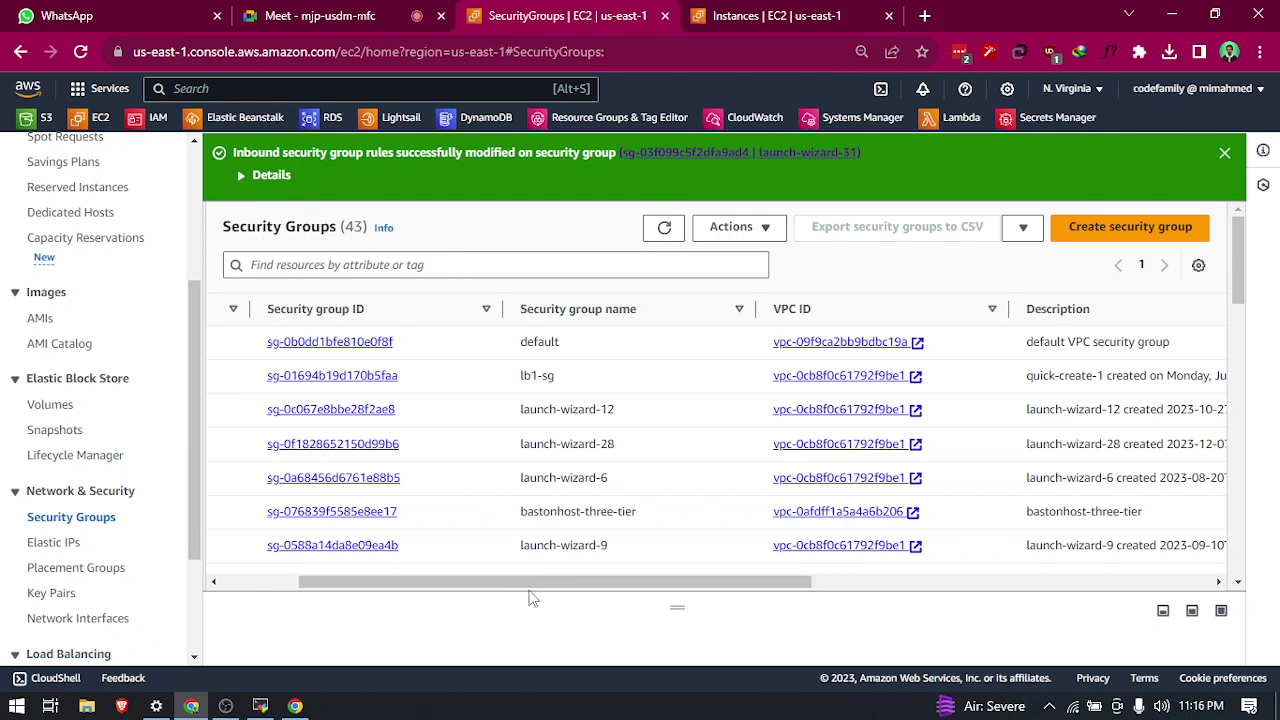
pyautogui.moveTo(530, 590); pyautogui.dragTo(454, 590)
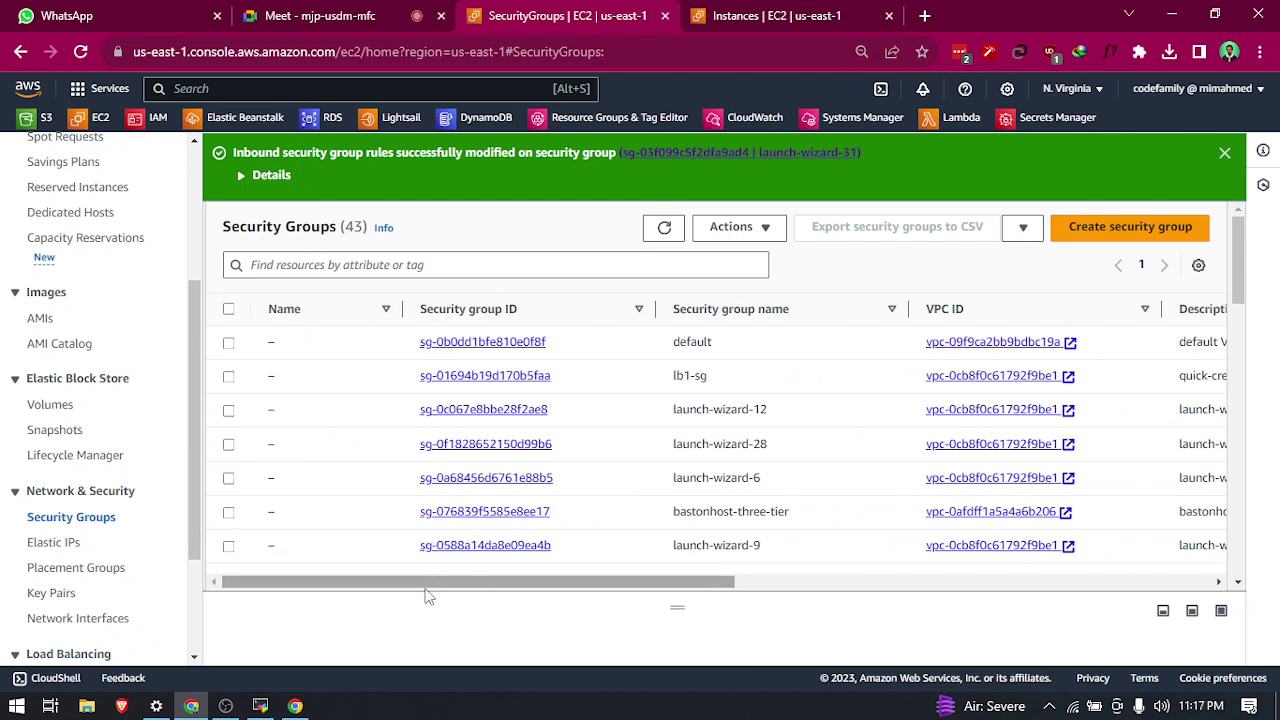
pyautogui.scroll(-2, 155, 571)
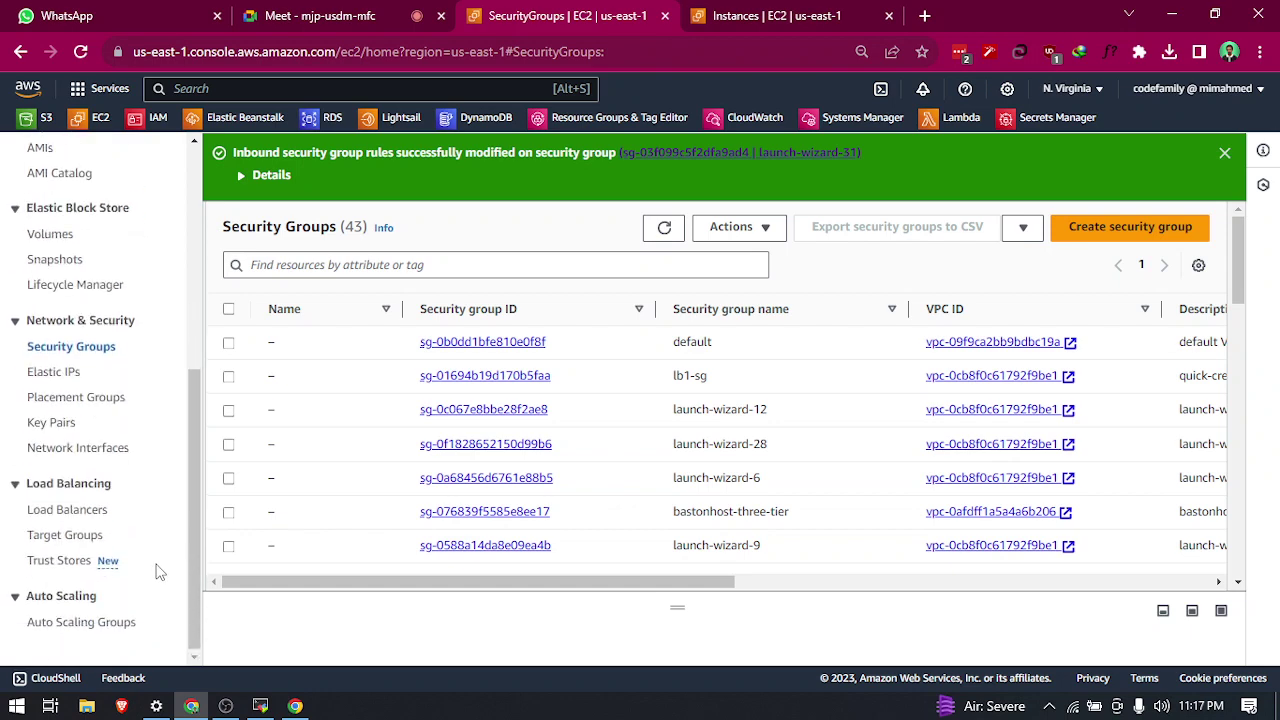
pyautogui.scroll(5, 112, 514)
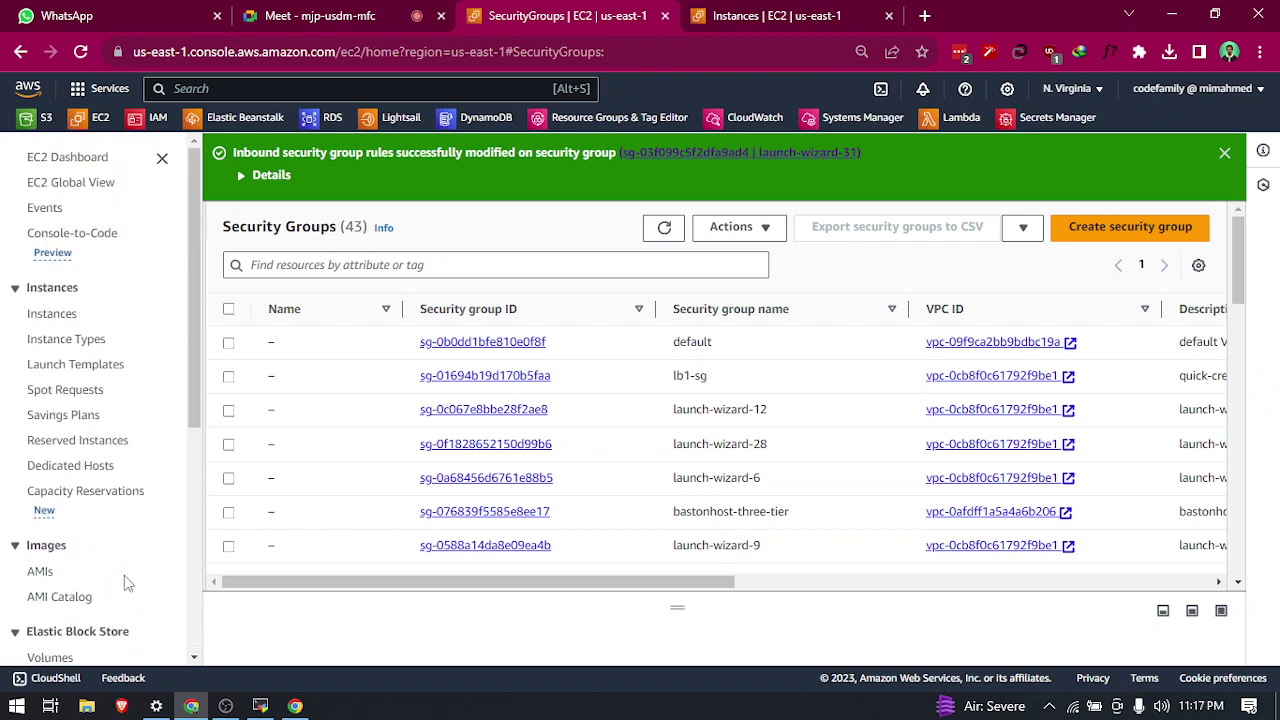
pyautogui.click(72, 157)
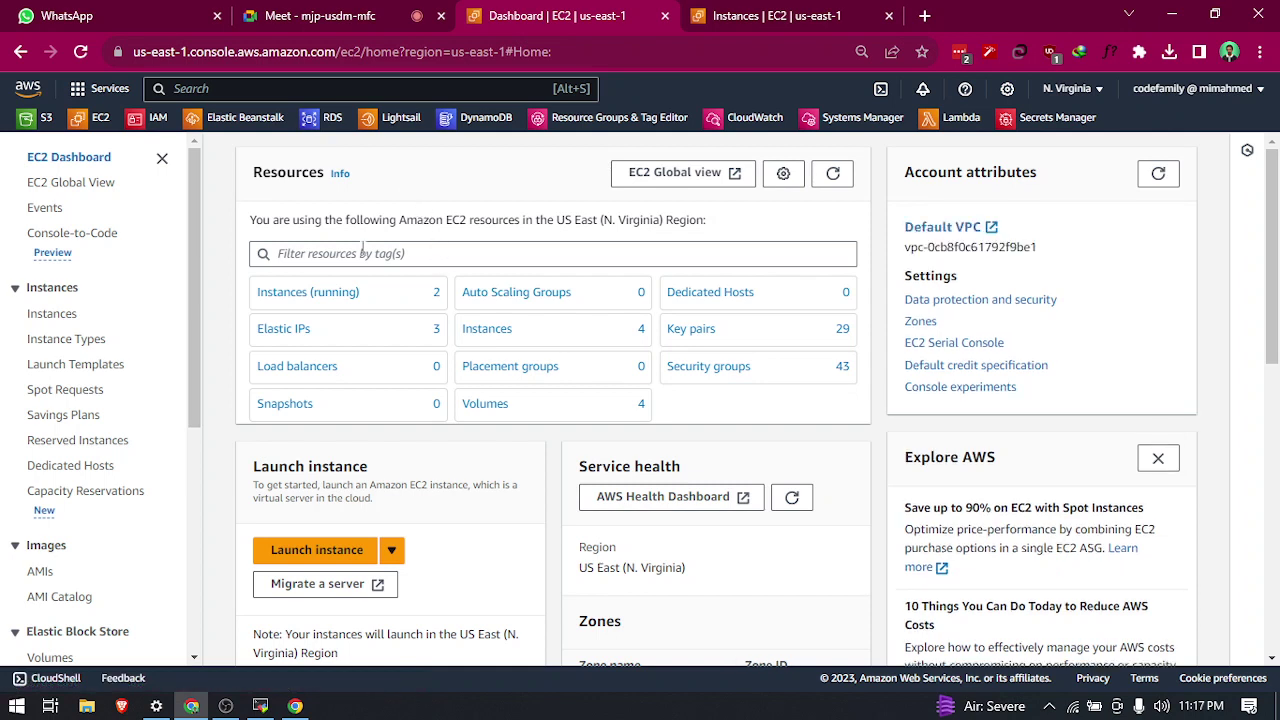
# - Review US East (N. Virginia) resources: 2 of 4 instances running, 3 Elastic IPs, 43 security groups
pyautogui.moveTo(254, 218); pyautogui.dragTo(740, 228)
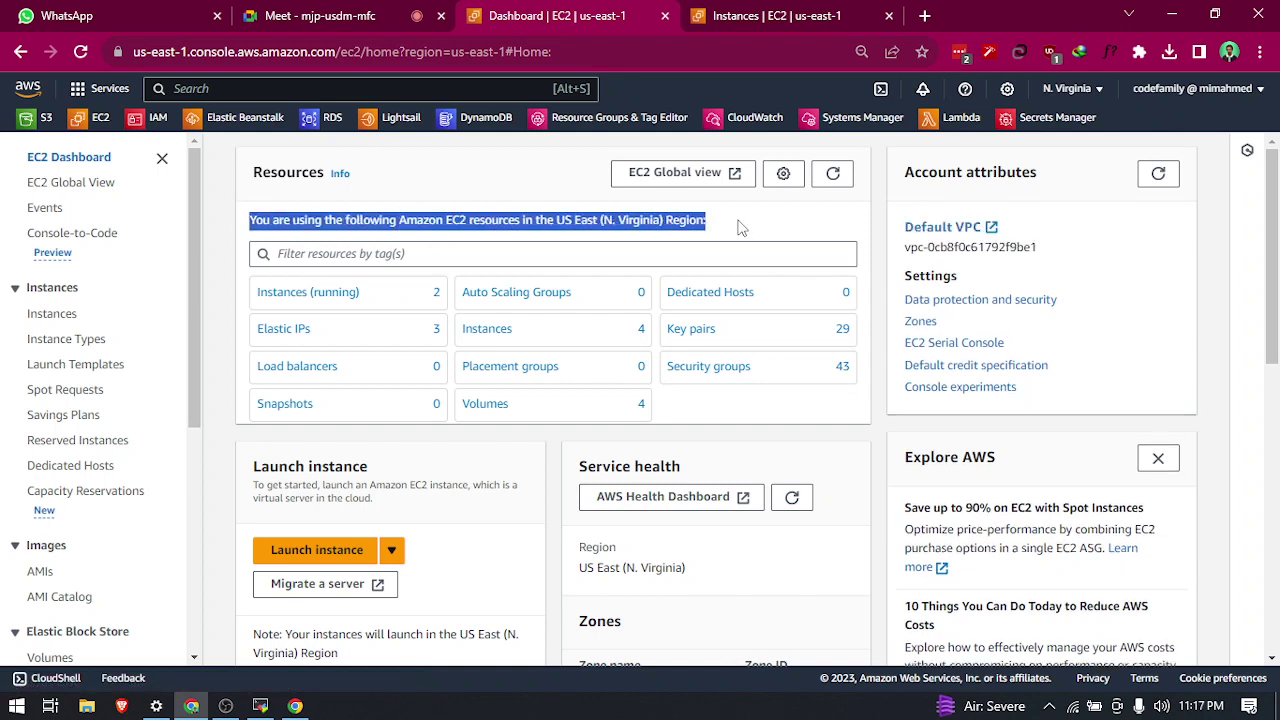
pyautogui.click(740, 228)
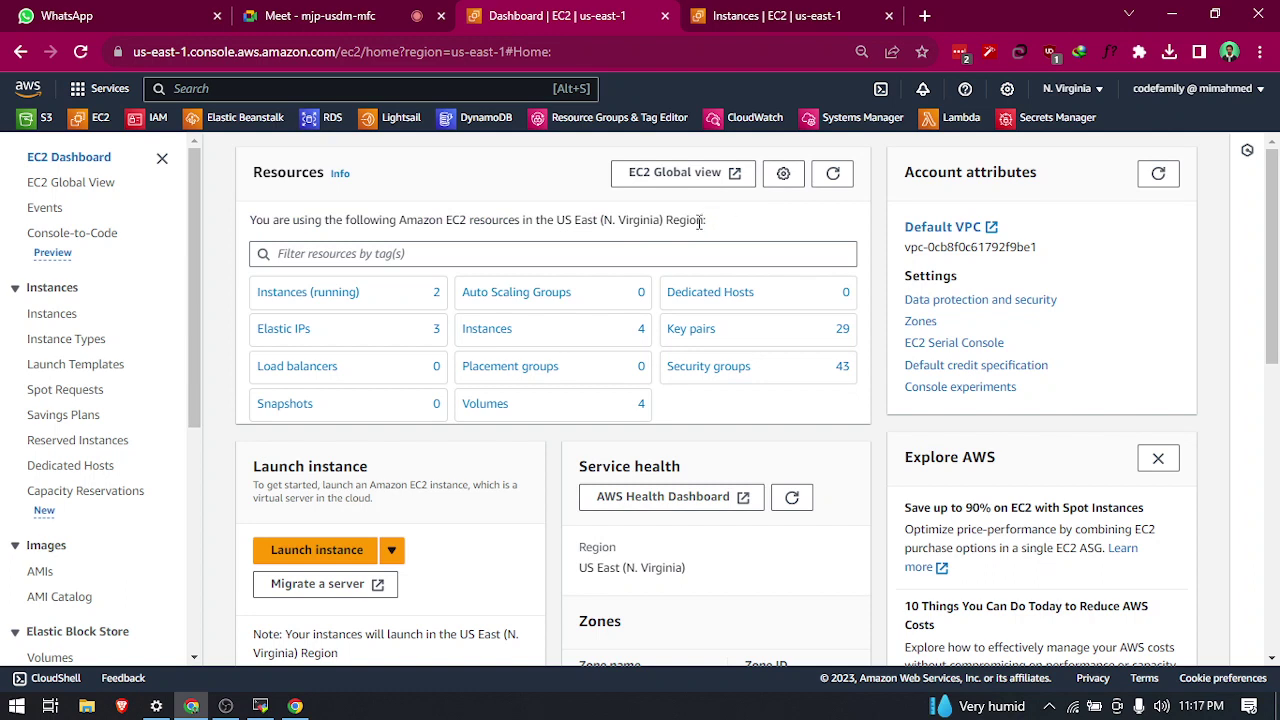
pyautogui.moveTo(252, 220); pyautogui.dragTo(718, 228)
pyautogui.click(722, 230)
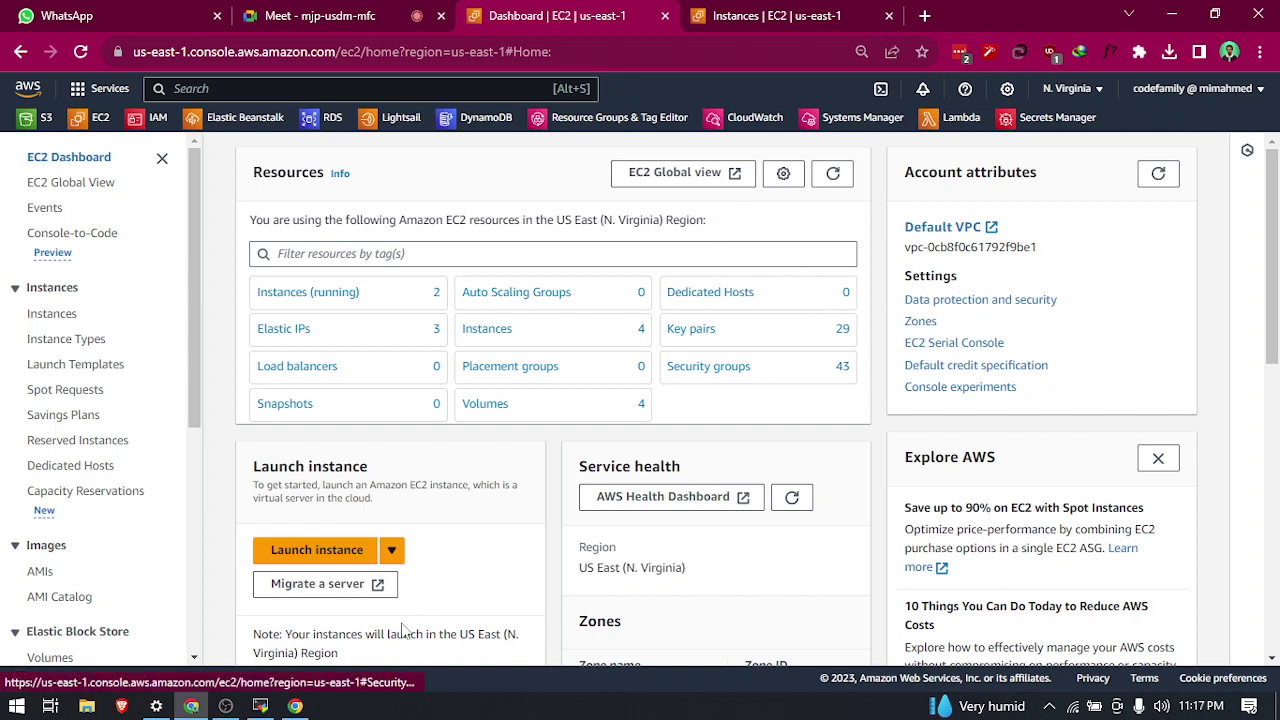
pyautogui.click(224, 706)
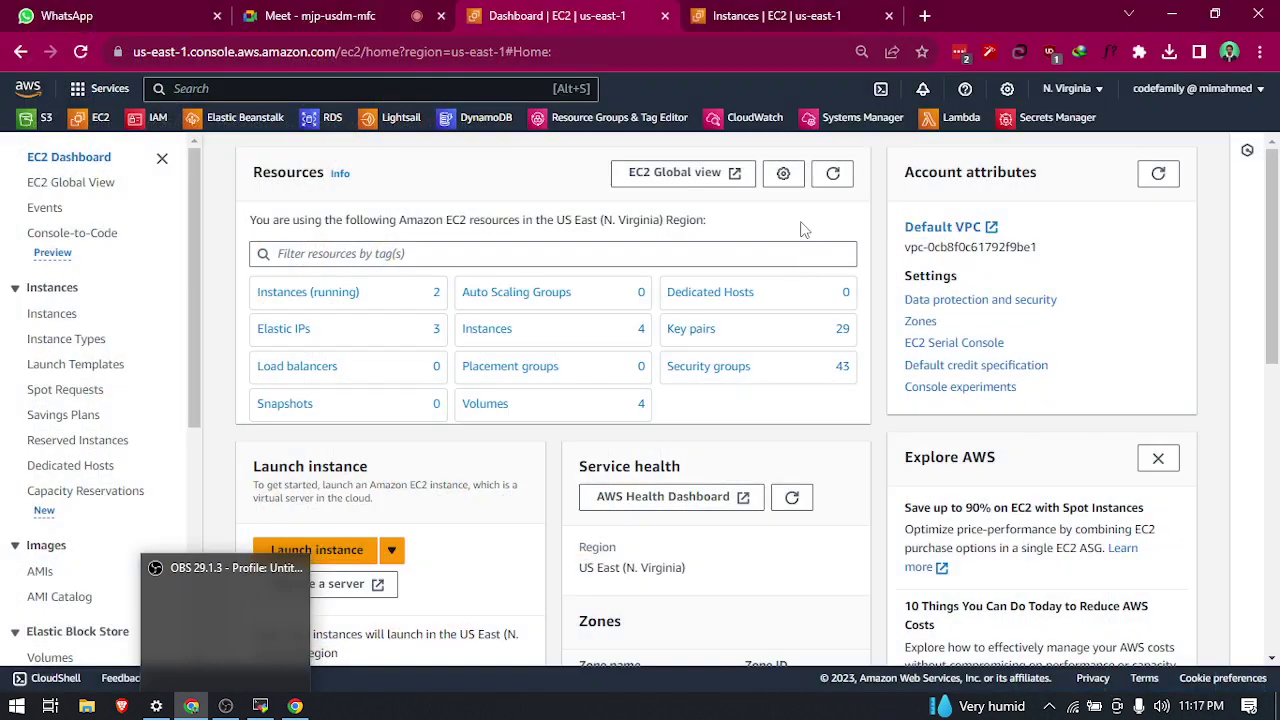
pyautogui.click(238, 706)
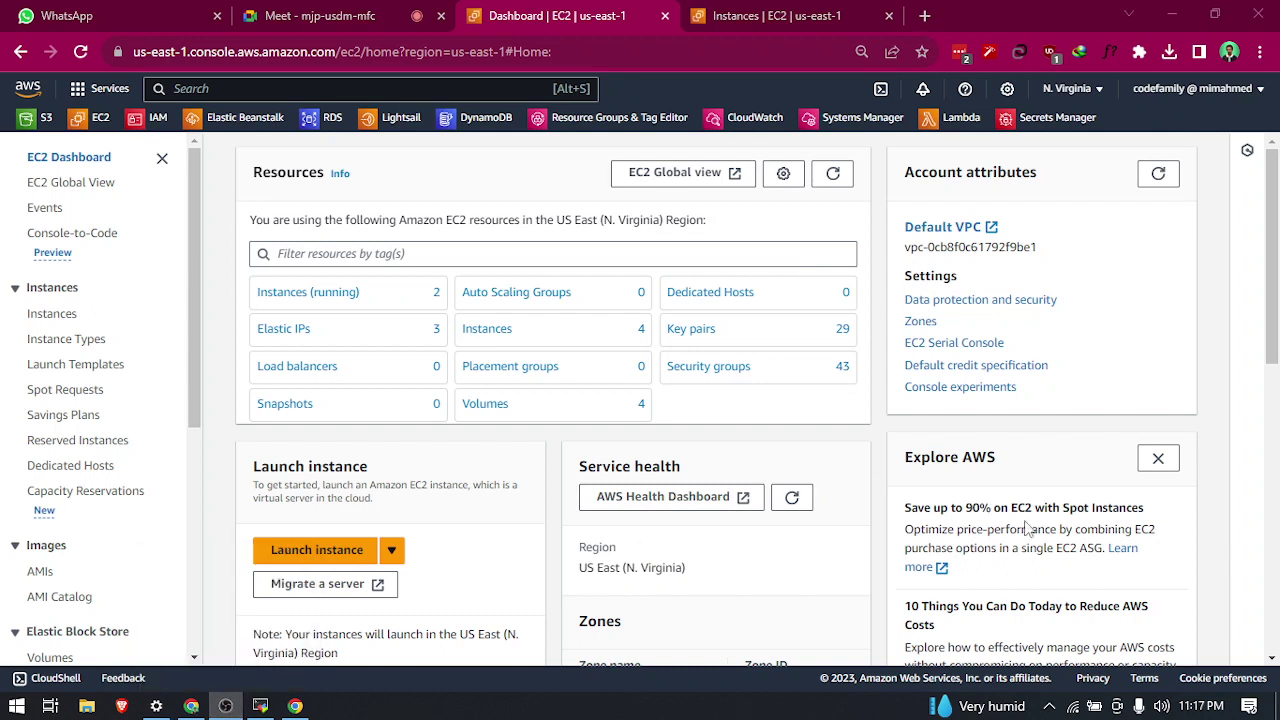